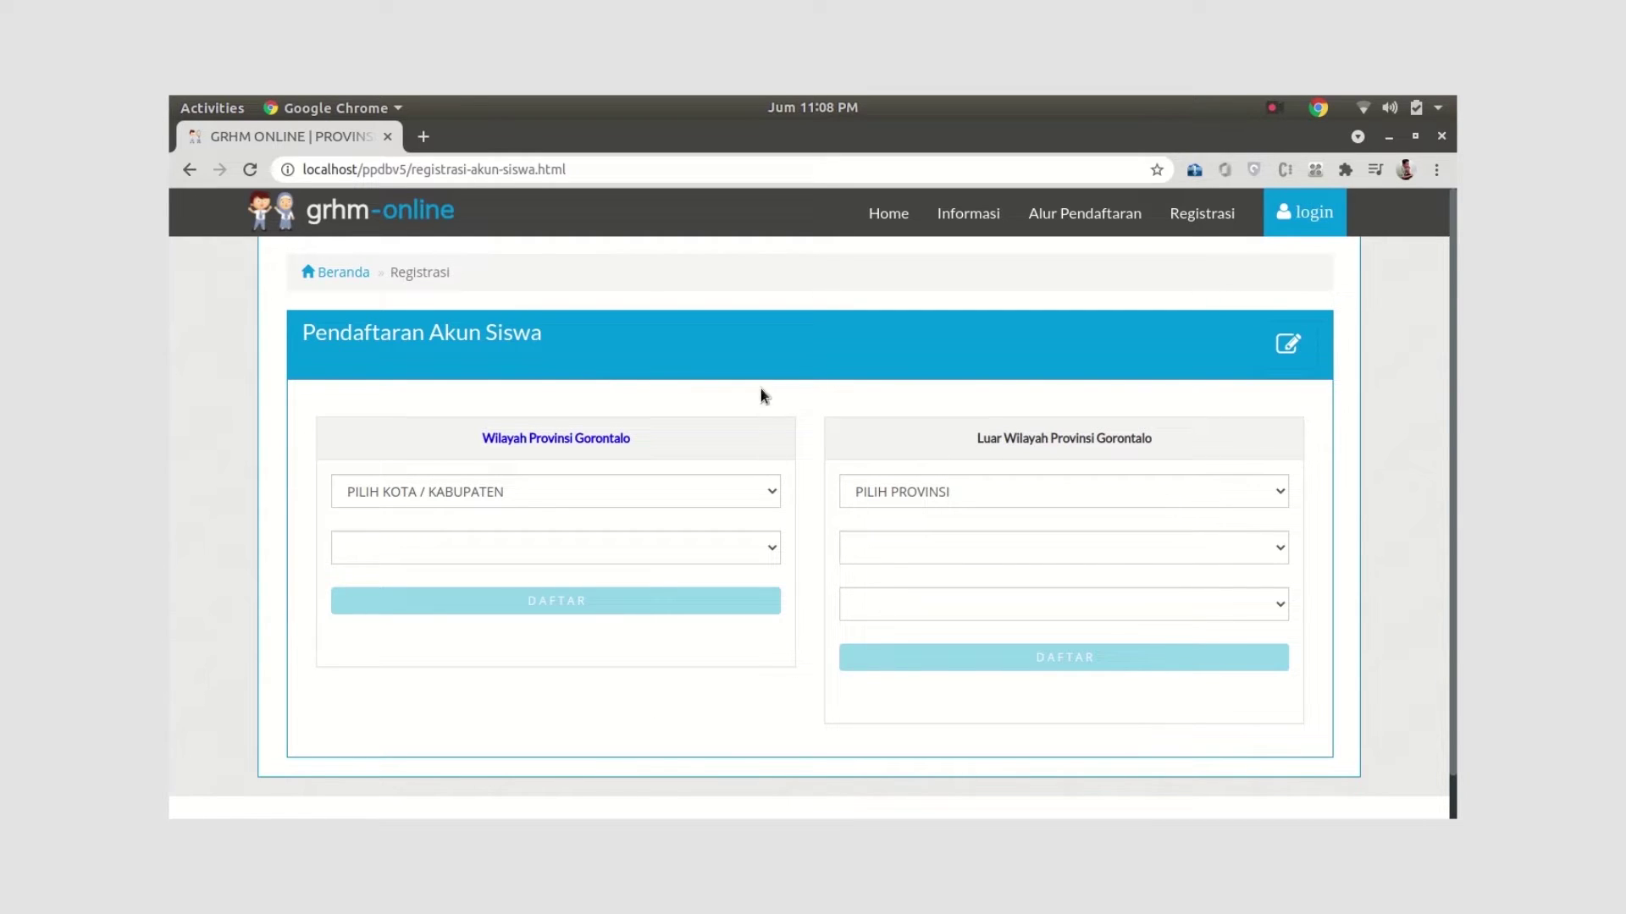
Choose Kab. Boalemo and SMP NEGERI 1 BOTUMOITO, then continue to the Gorontalo registration form
click(607, 493)
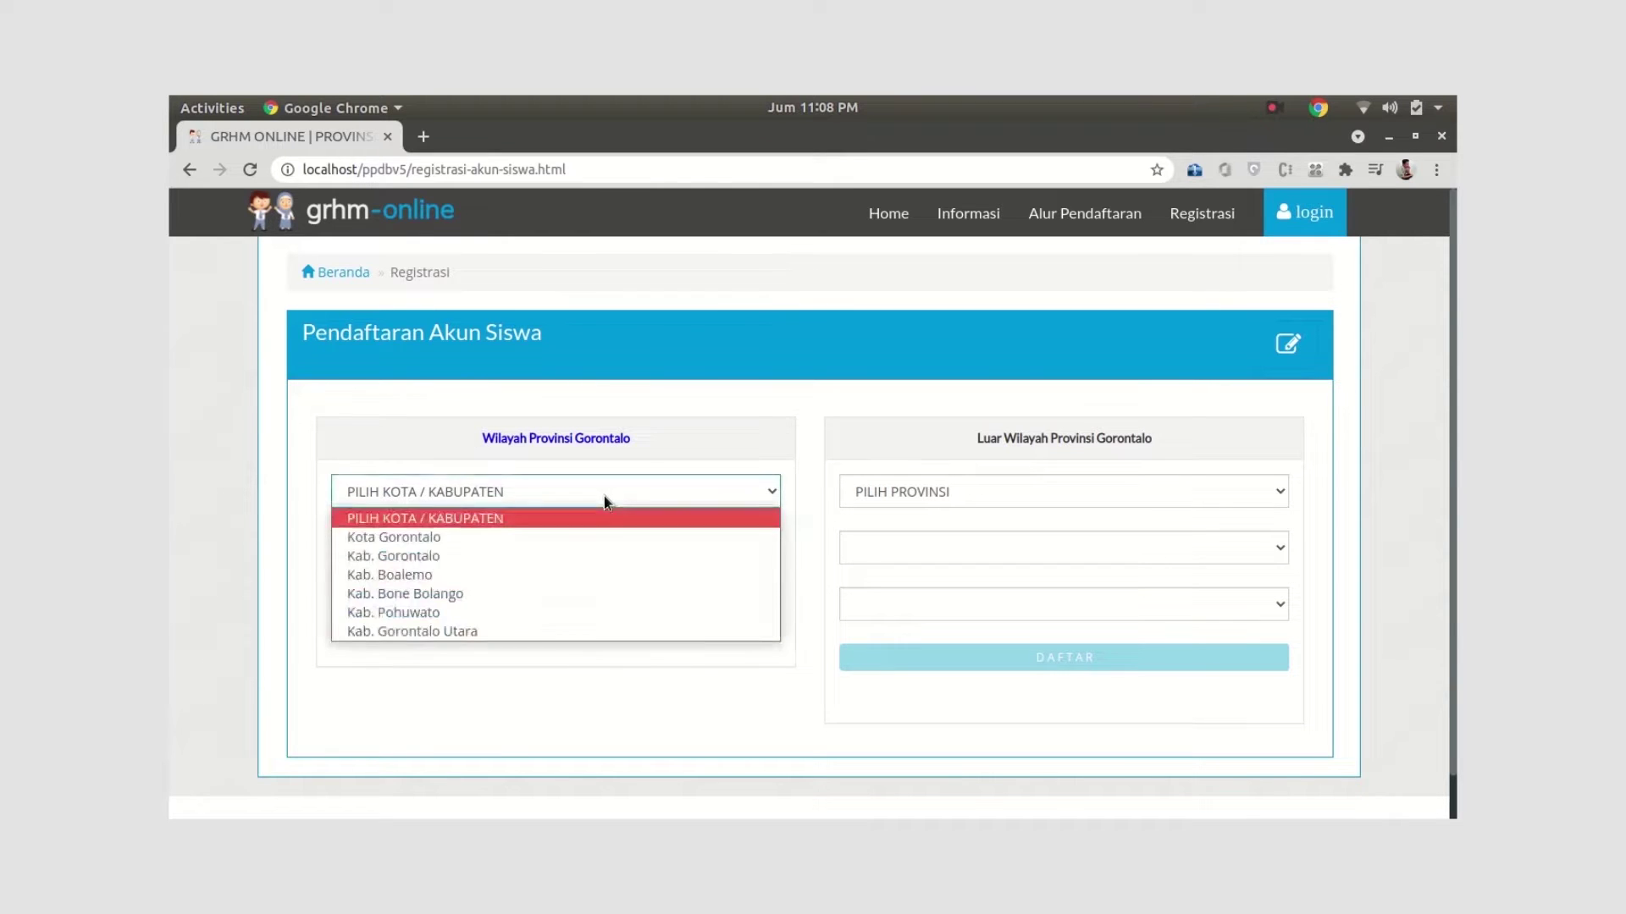
click(454, 575)
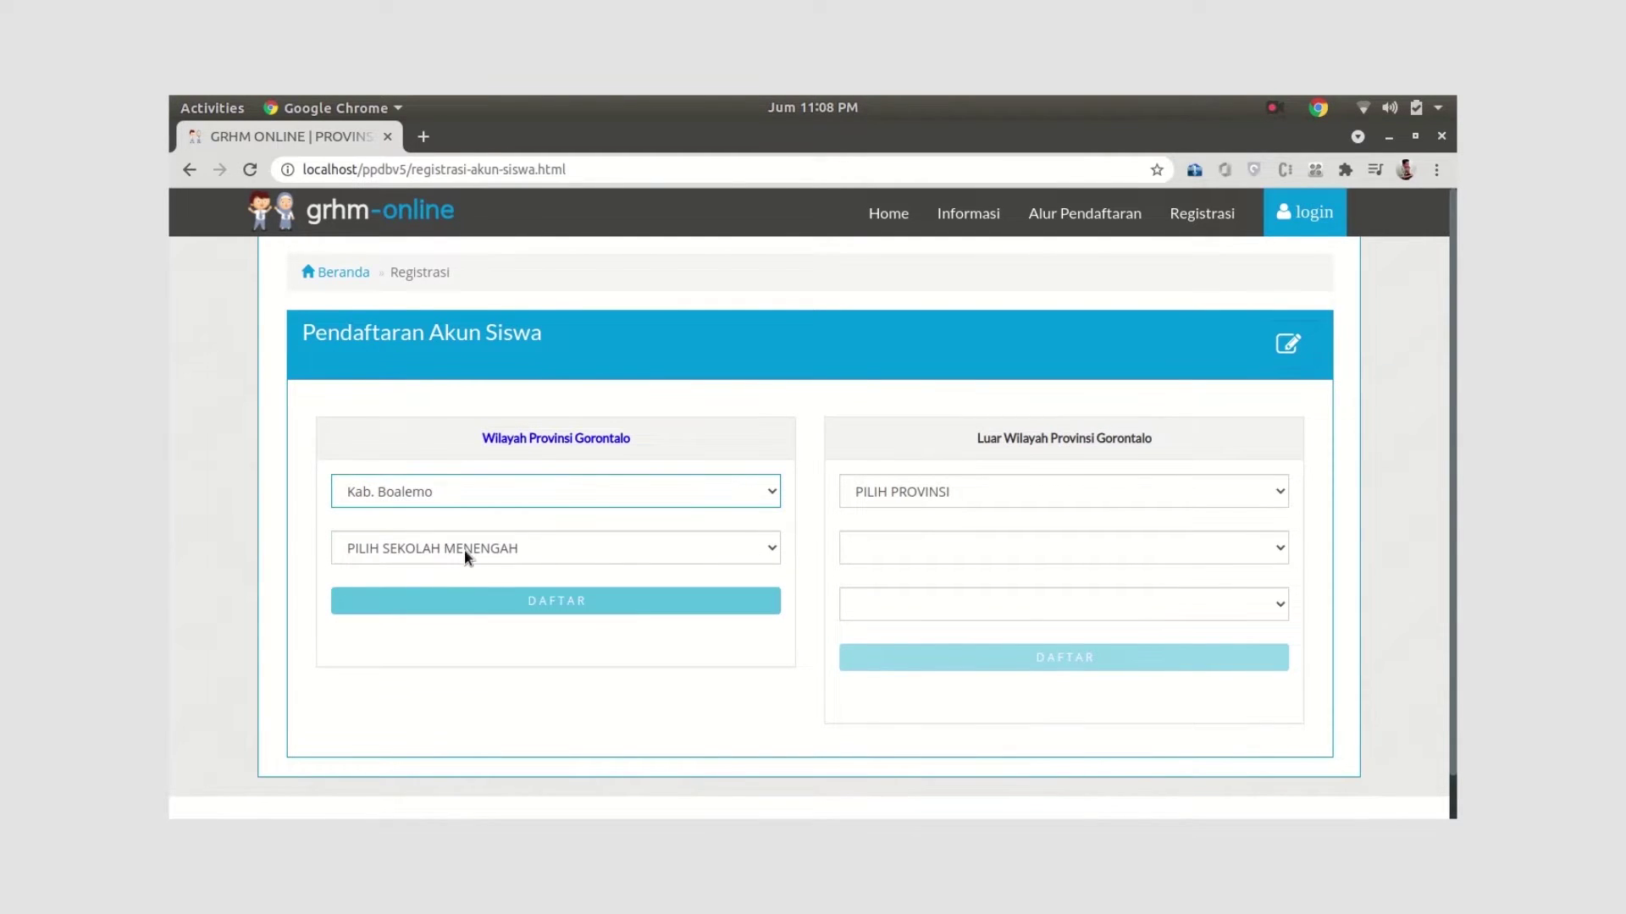
click(464, 551)
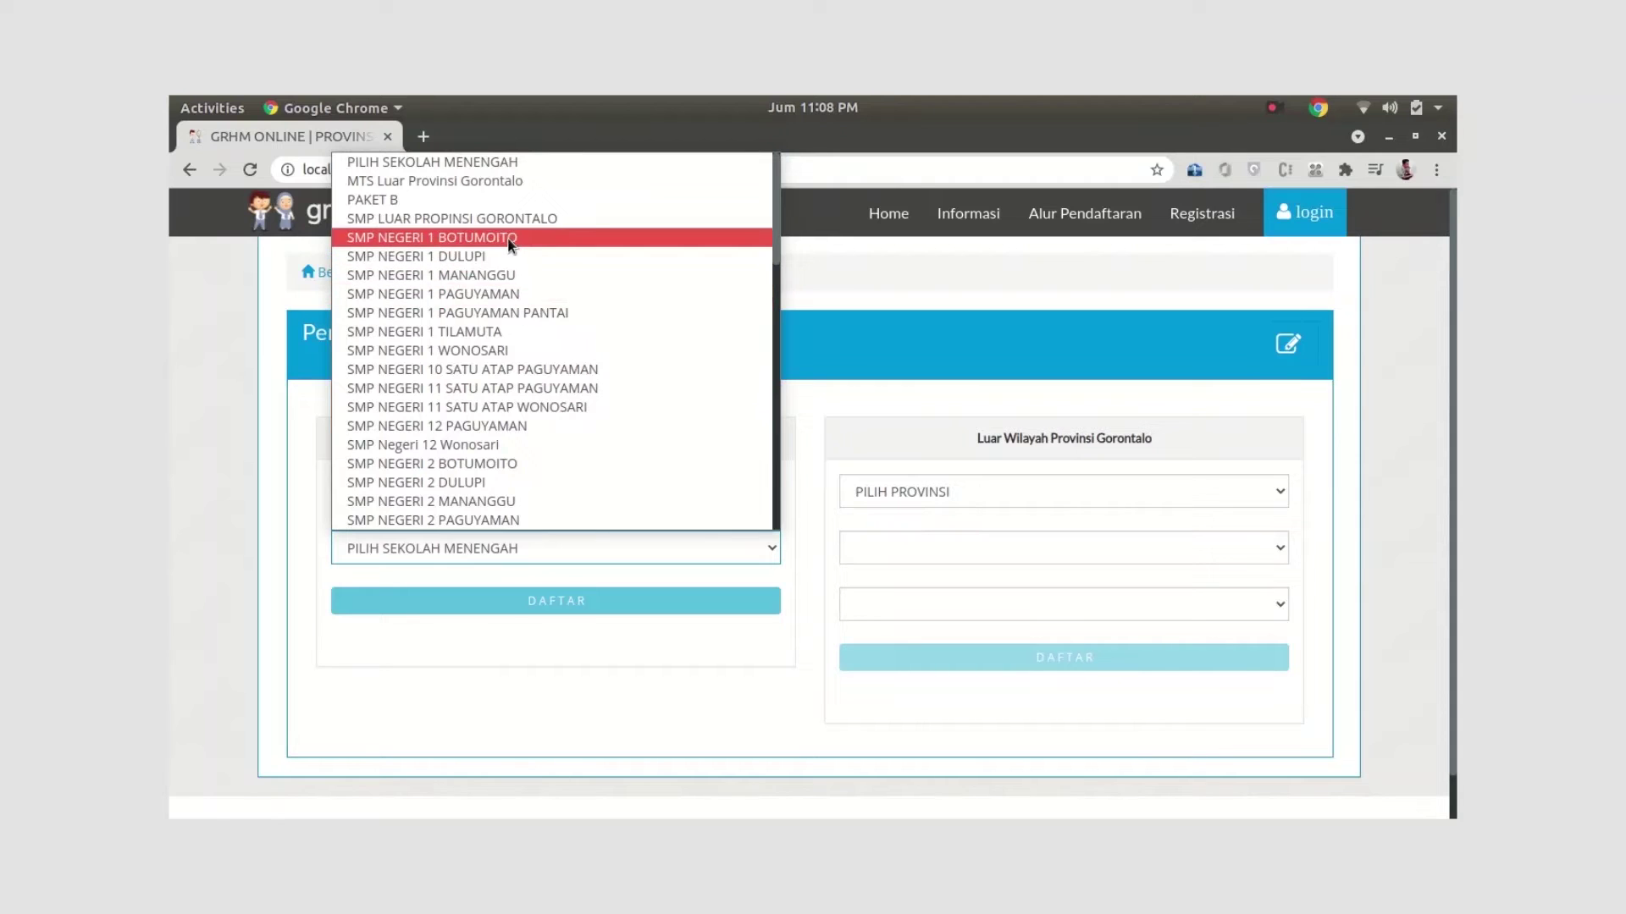
click(506, 237)
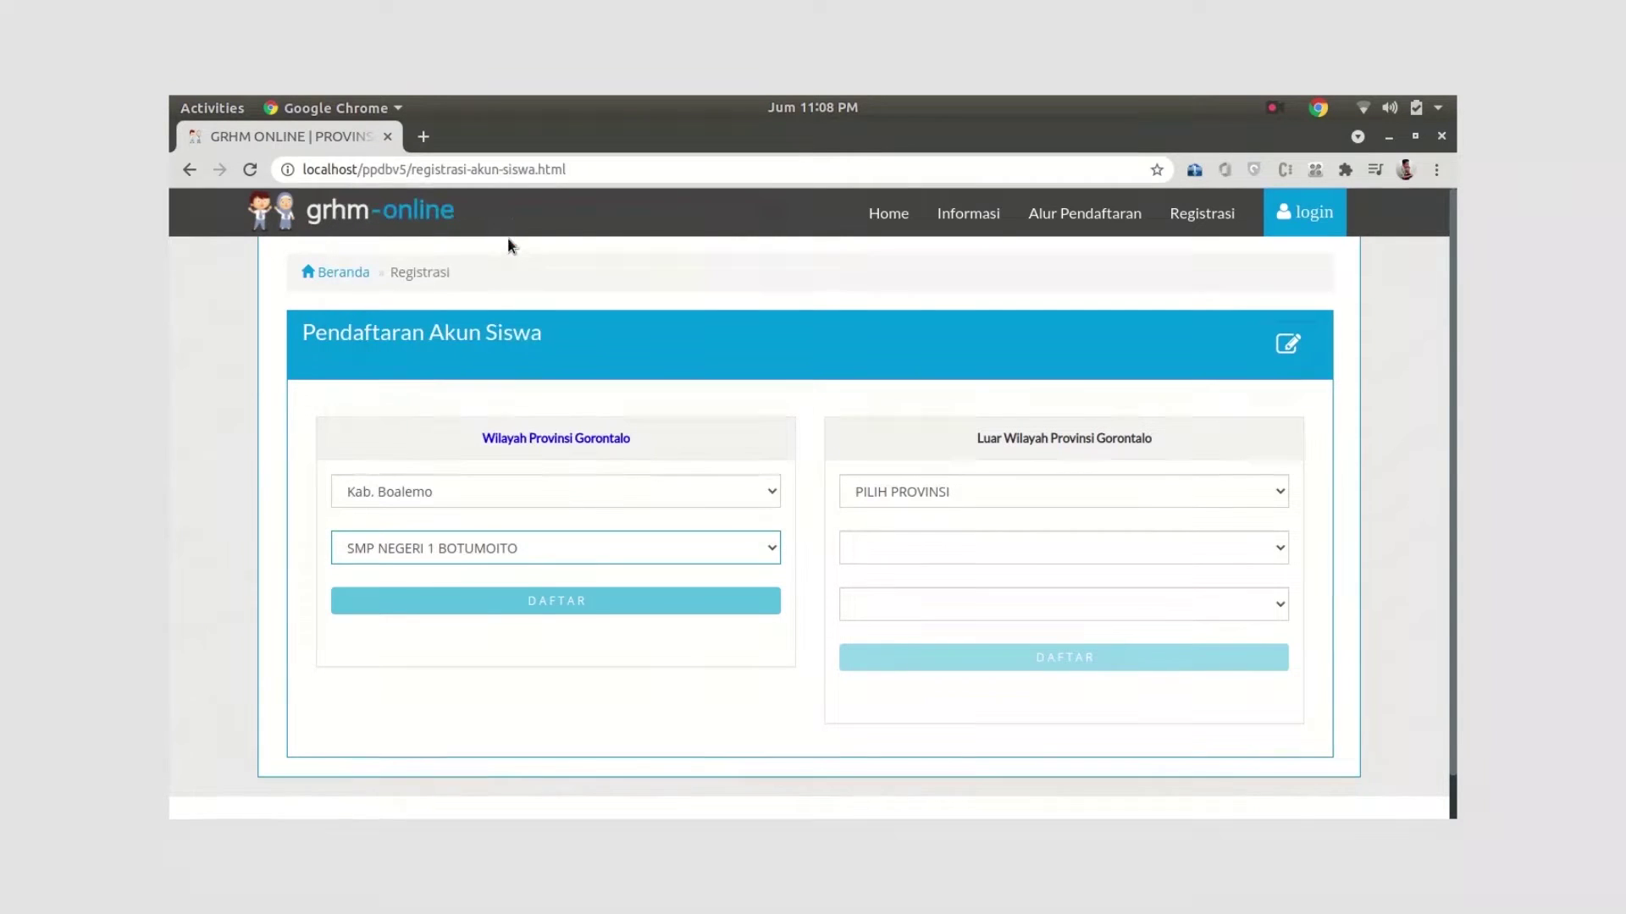
click(479, 611)
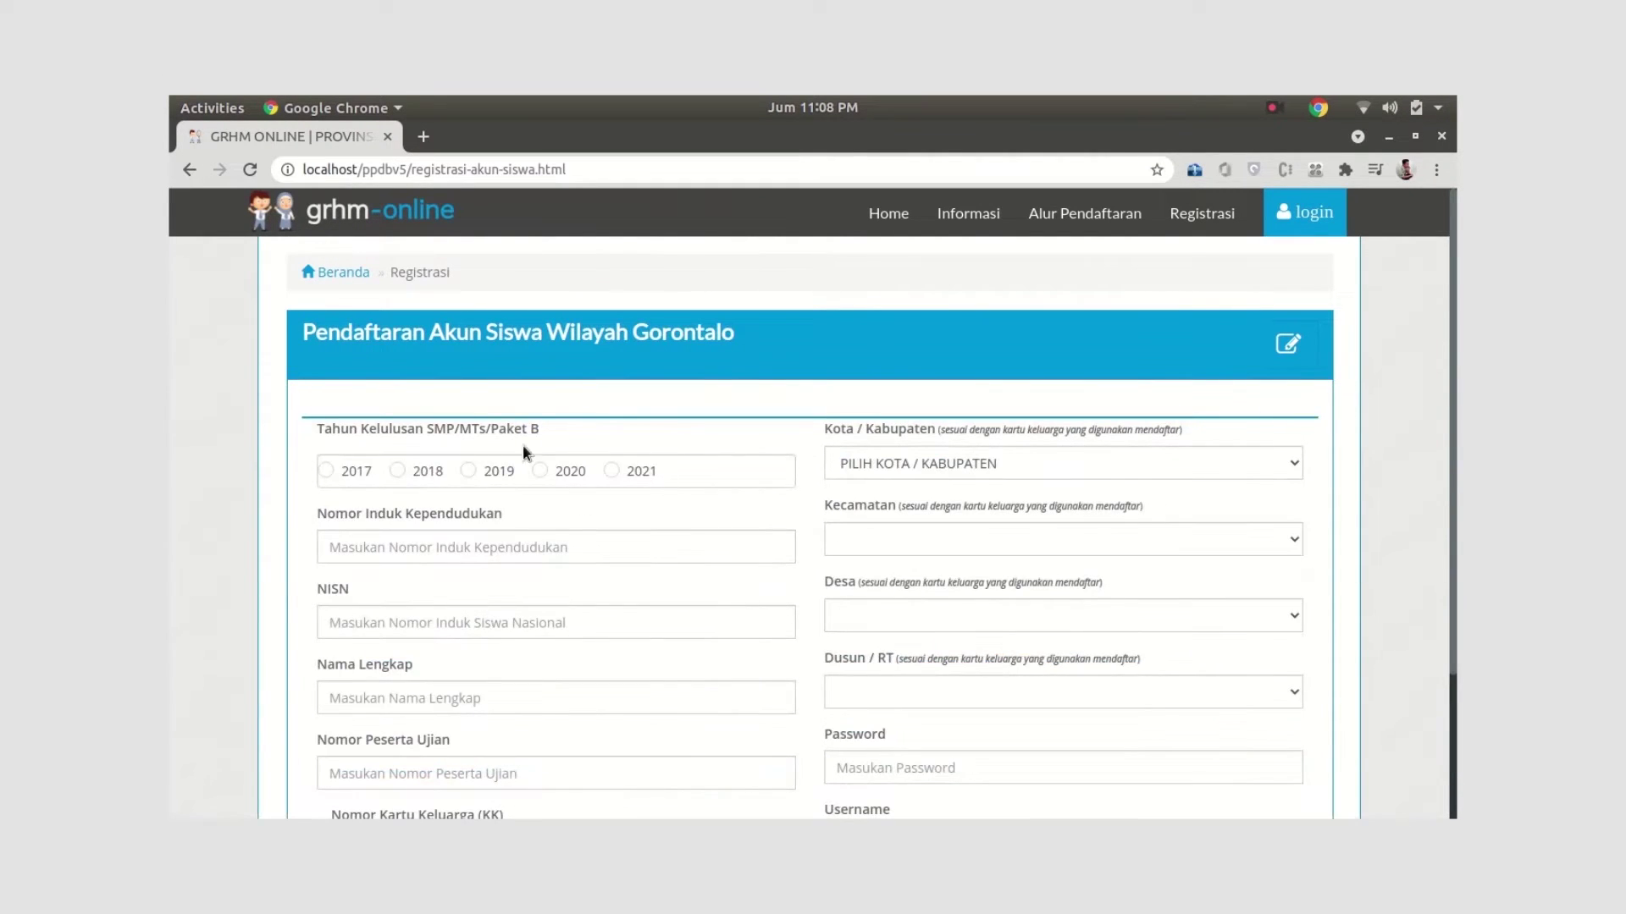
Mark 2021 as the graduation year and enter the student's NIK, correcting a mistyped first attempt
scroll(541, 626, down, 2)
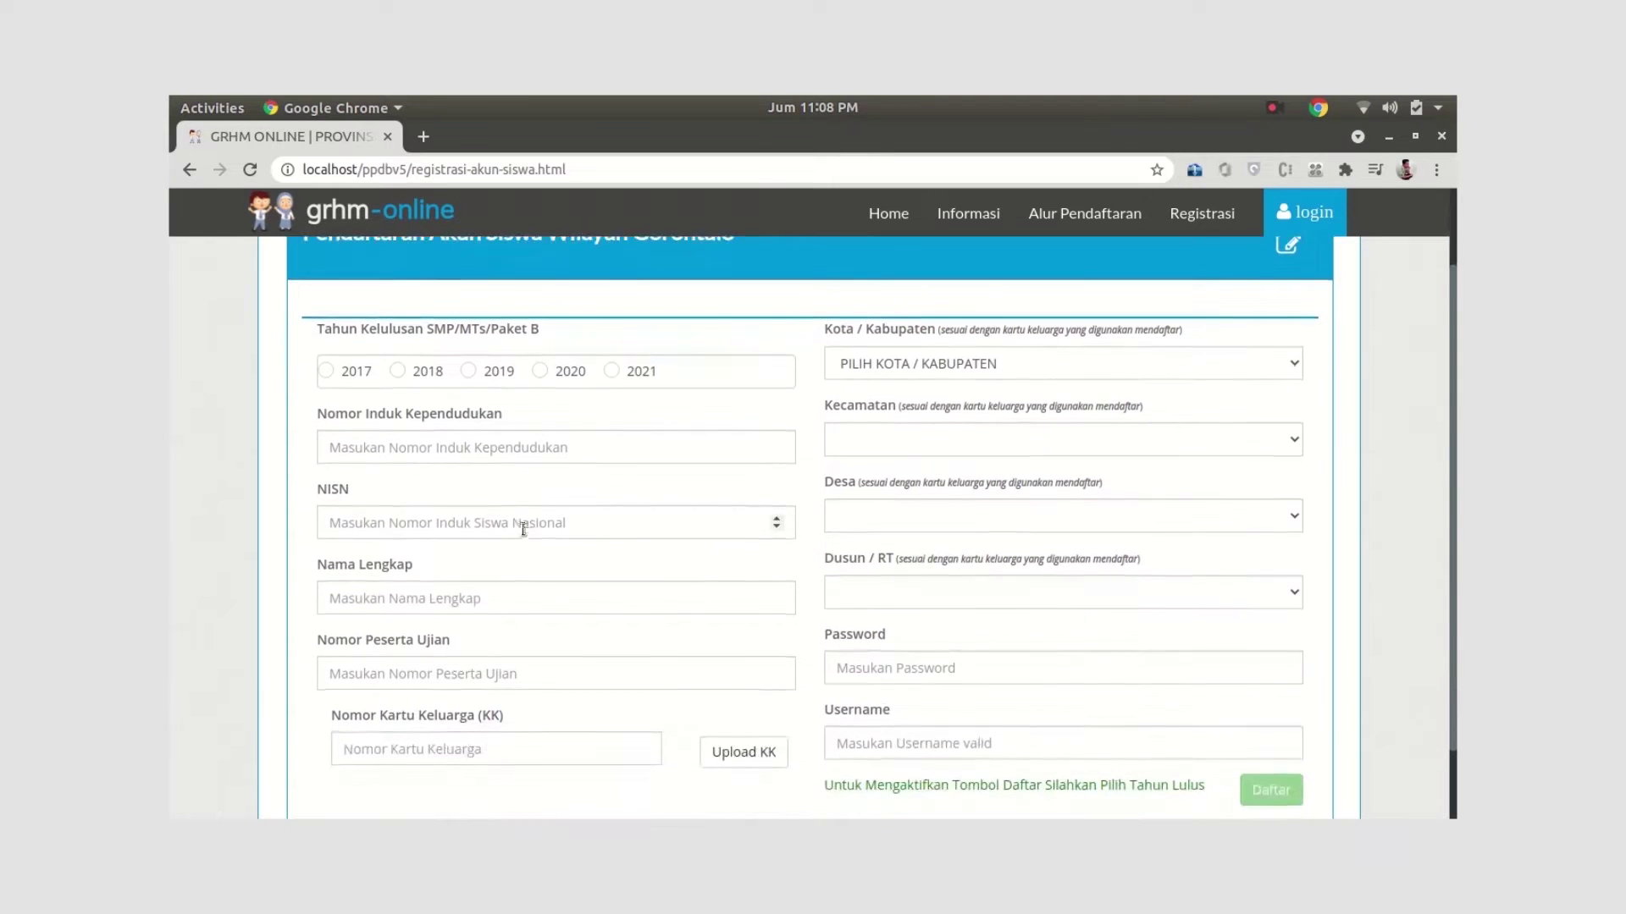
click(610, 371)
scroll(364, 475, down, 1)
click(393, 405)
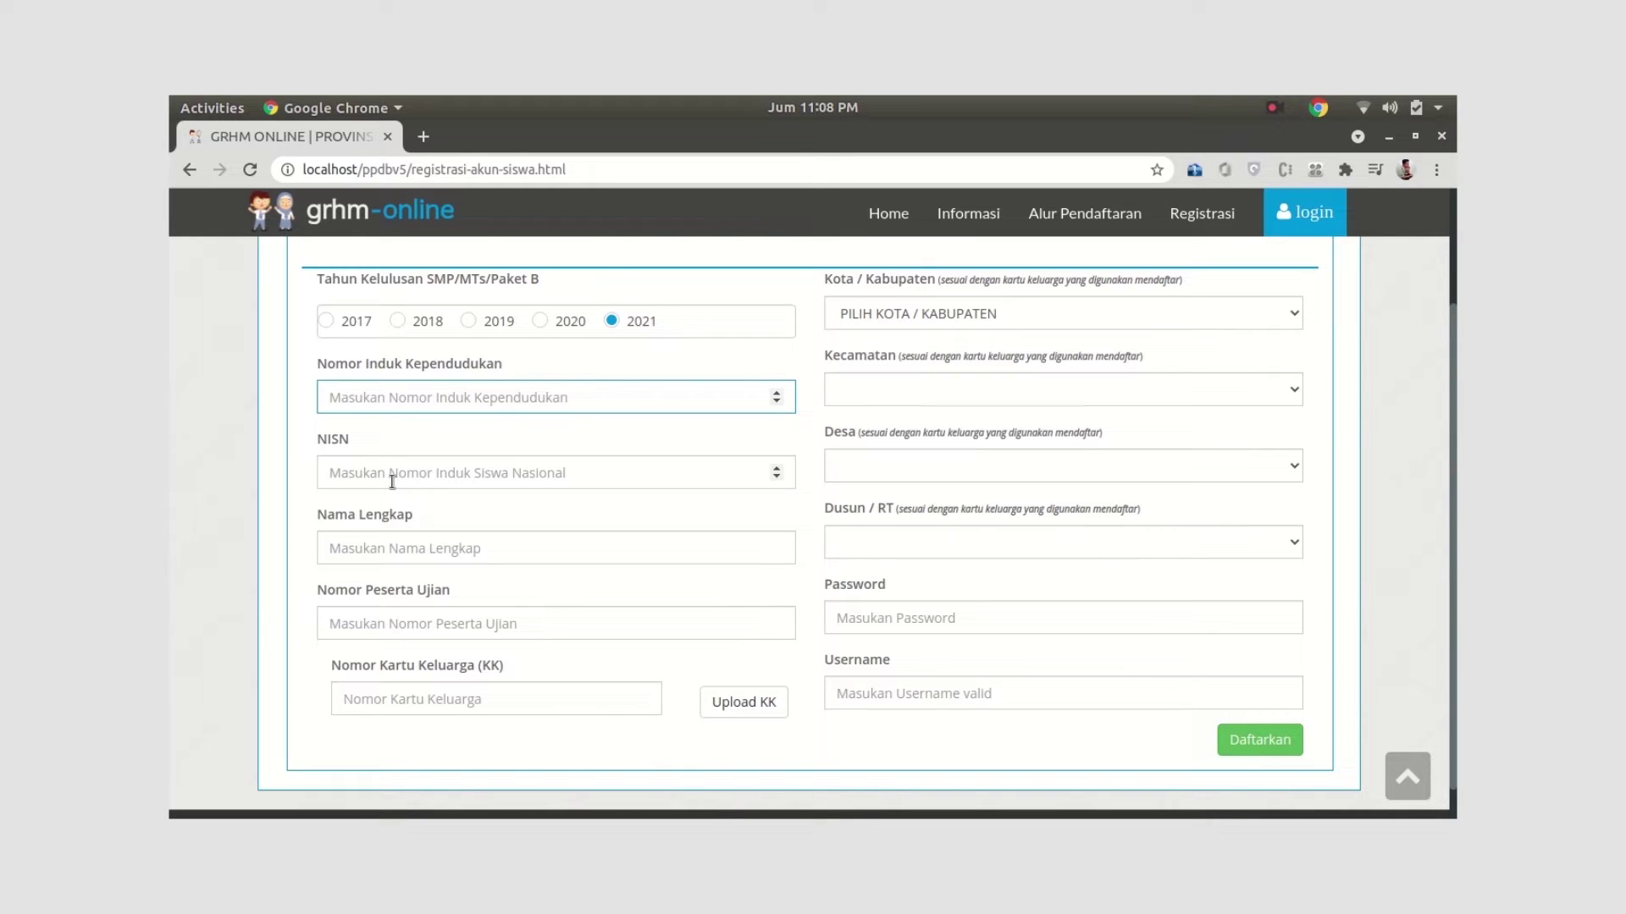
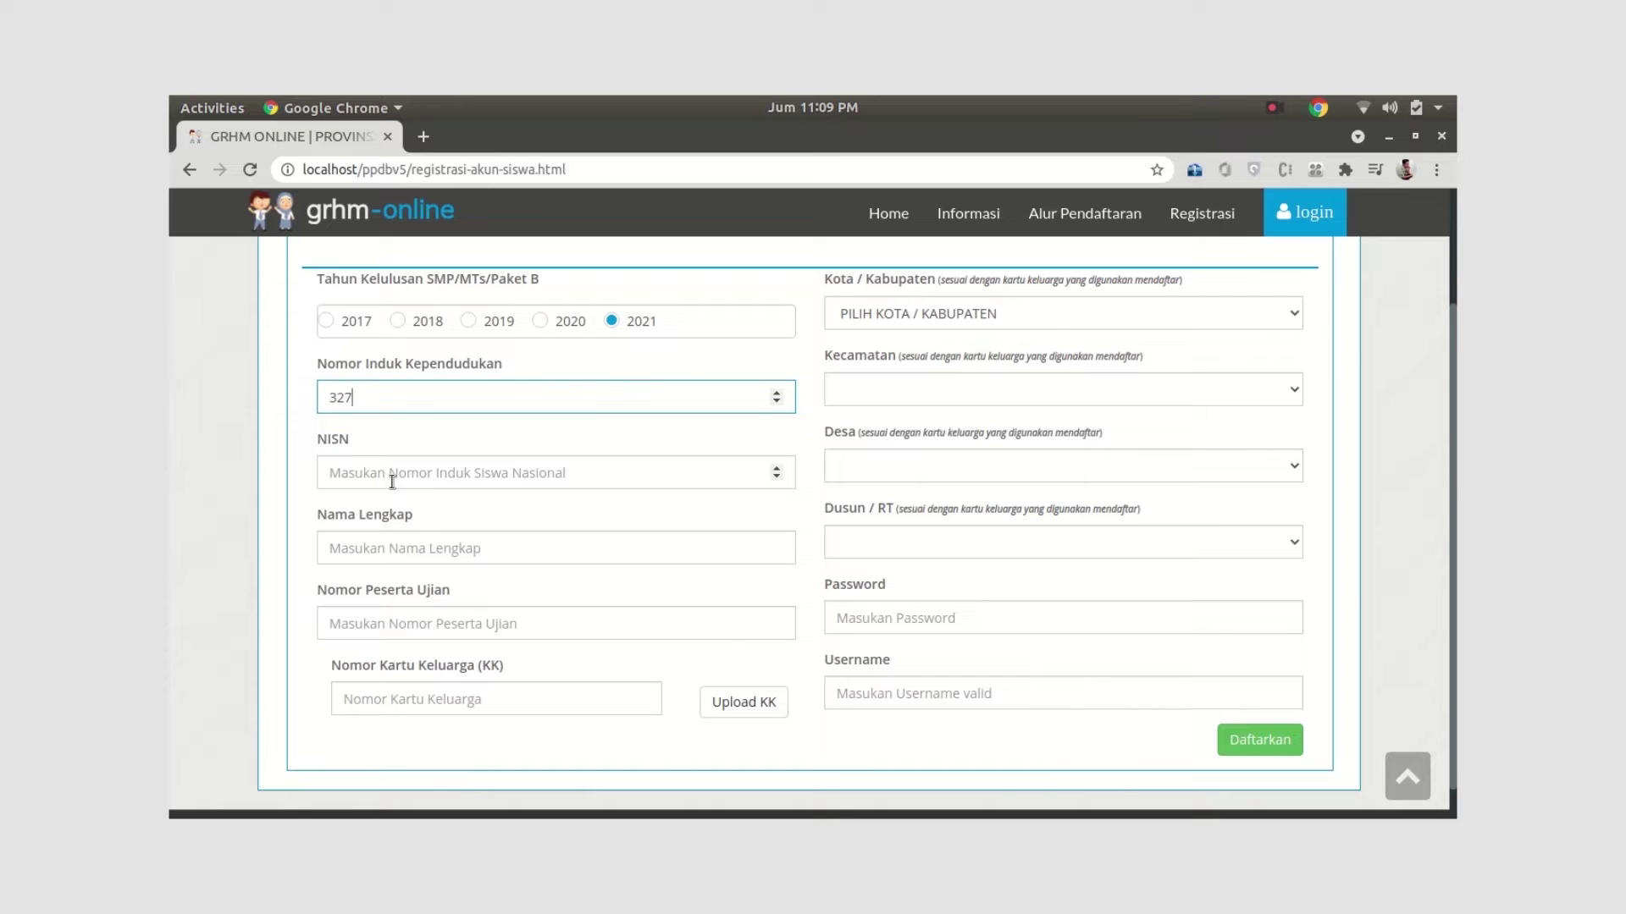
Enter the student's NISN, full name, exam participant number and family card number
click(560, 470)
text(32)
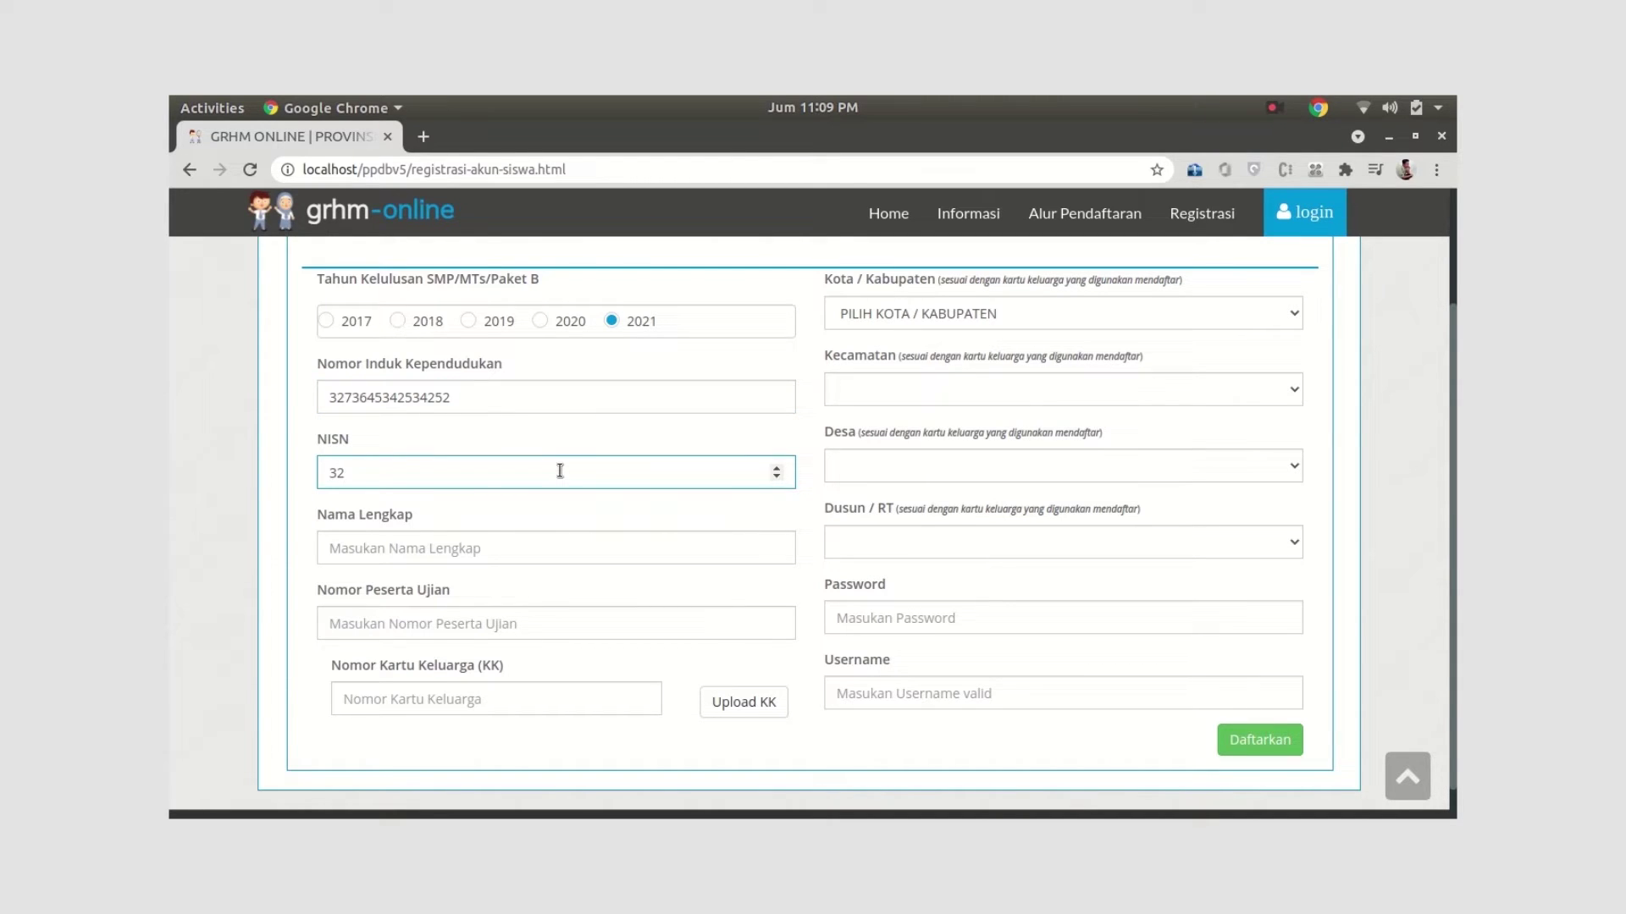
text(75)
click(424, 557)
text(Adi)
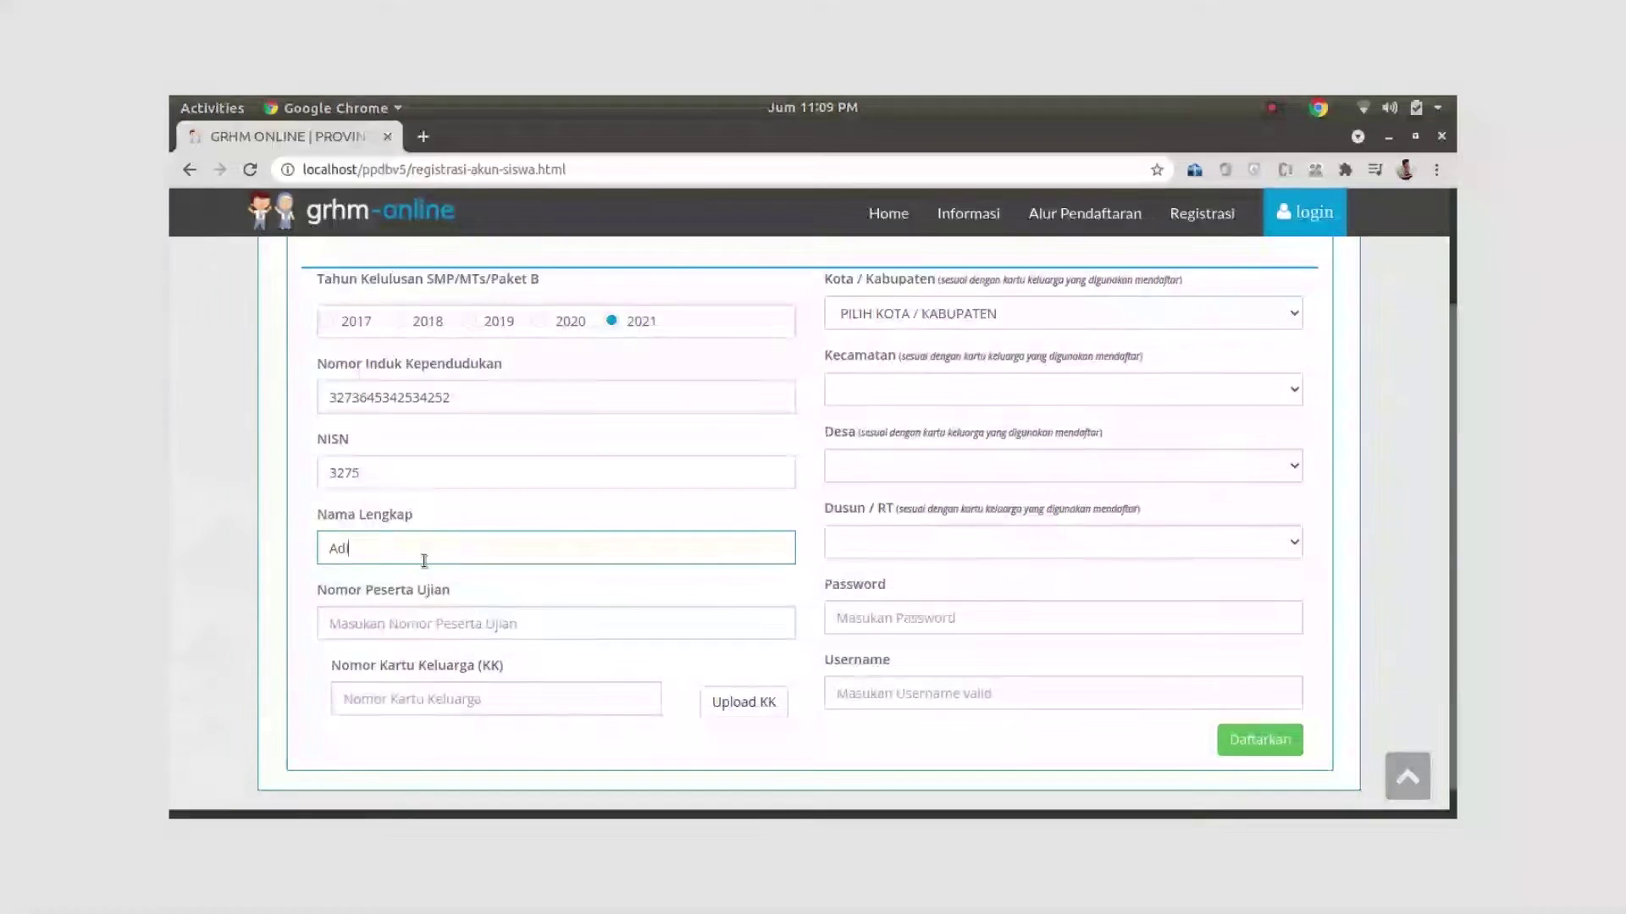
text(atno)
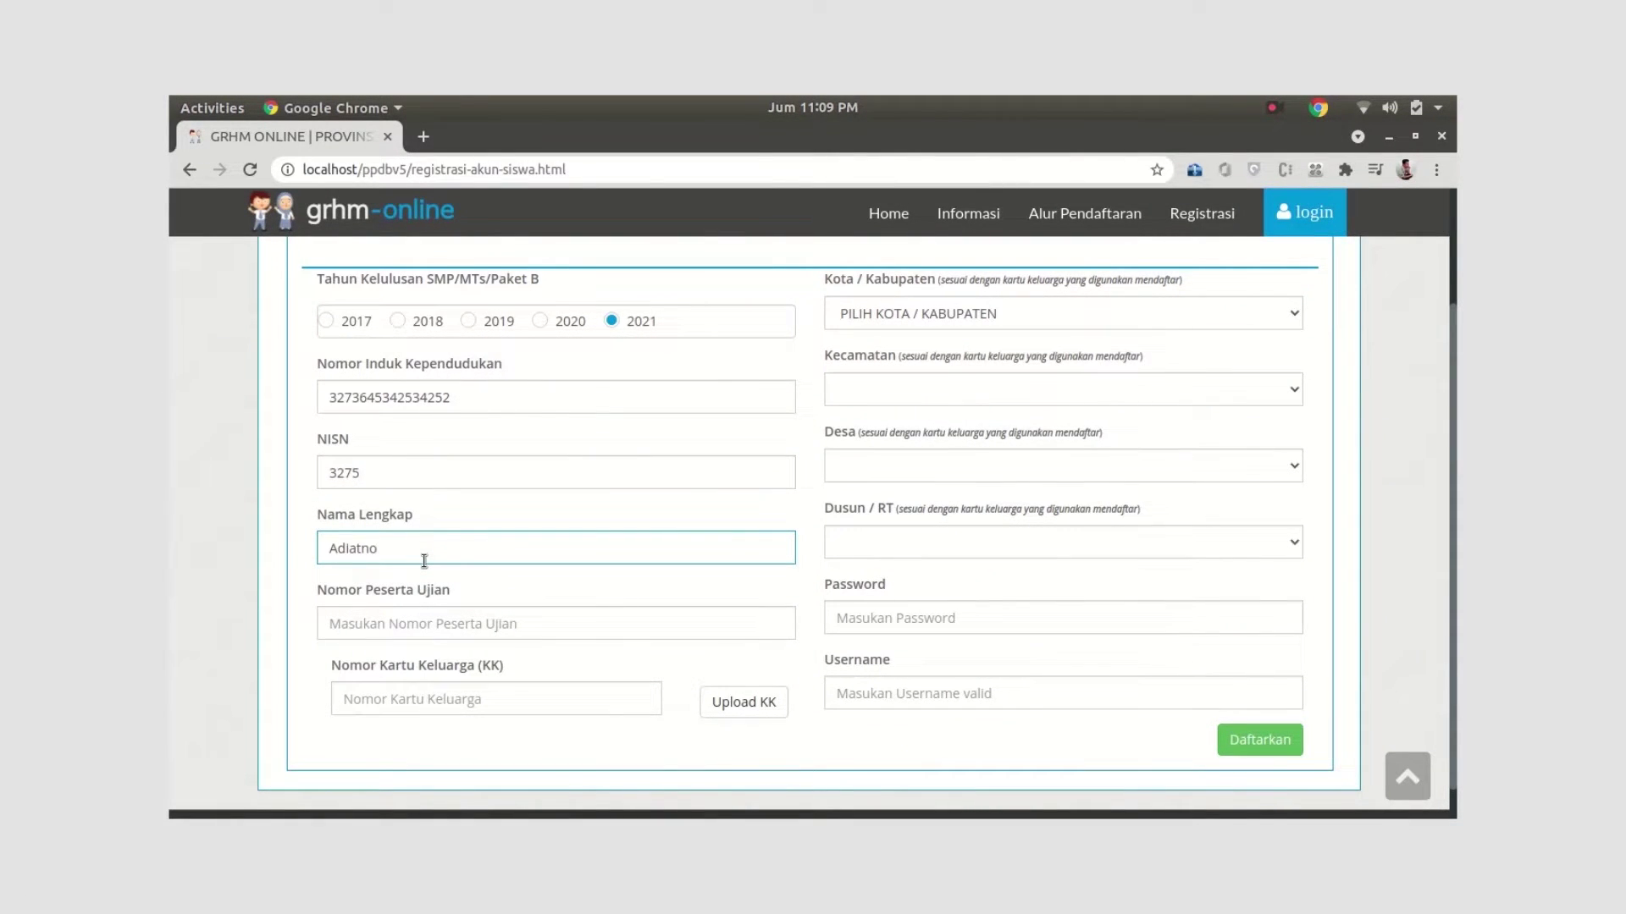
click(447, 623)
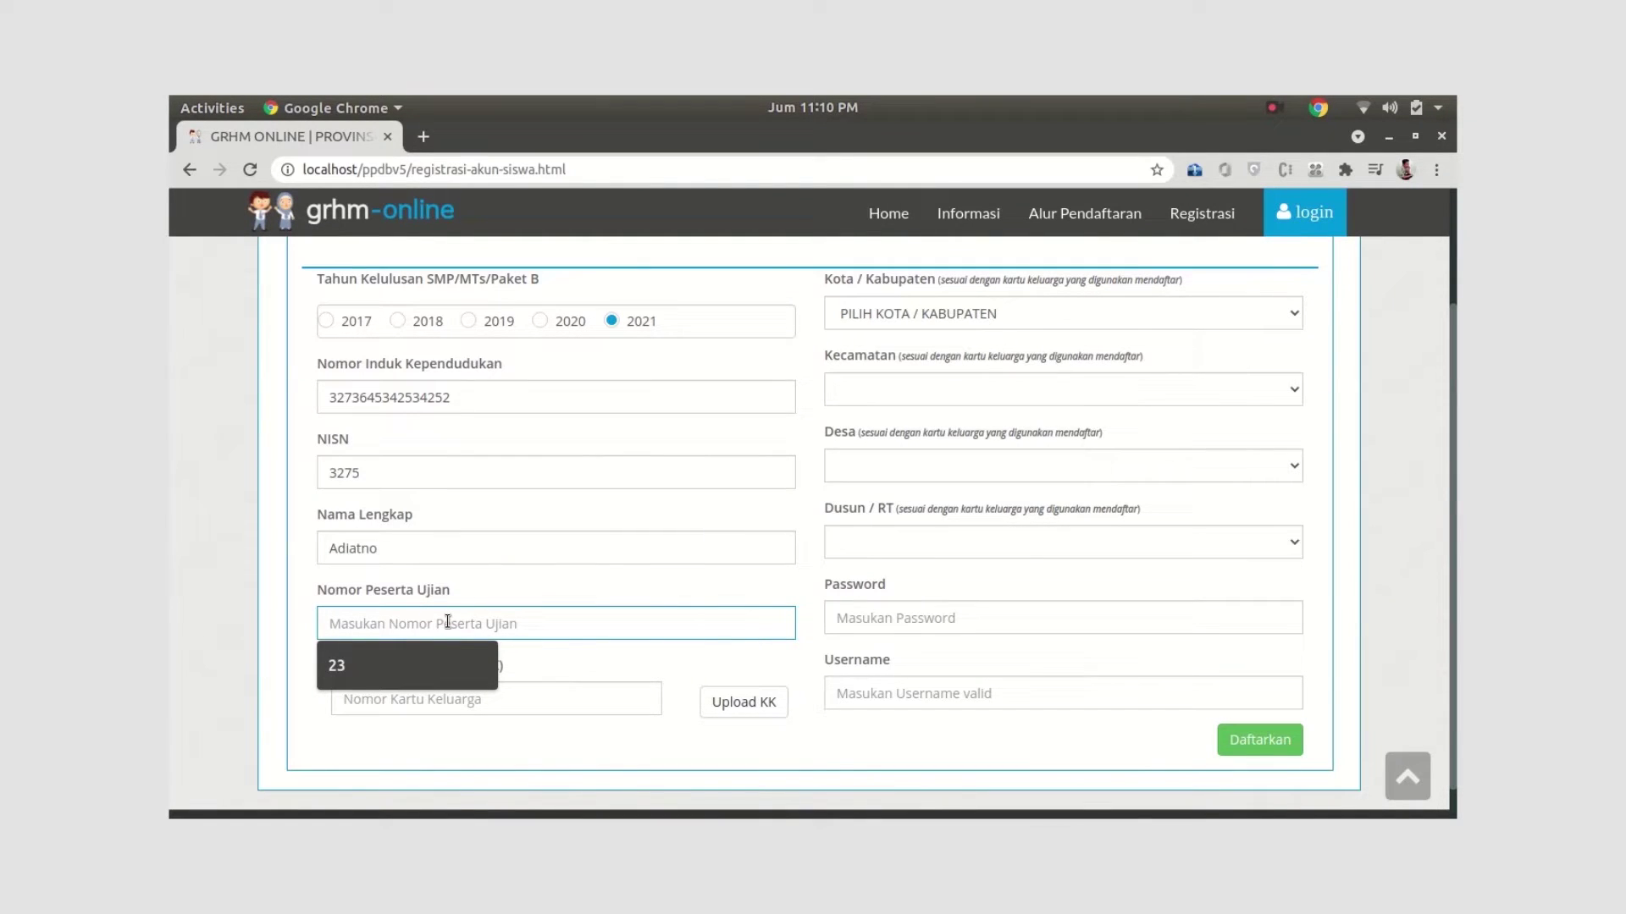
text(30)
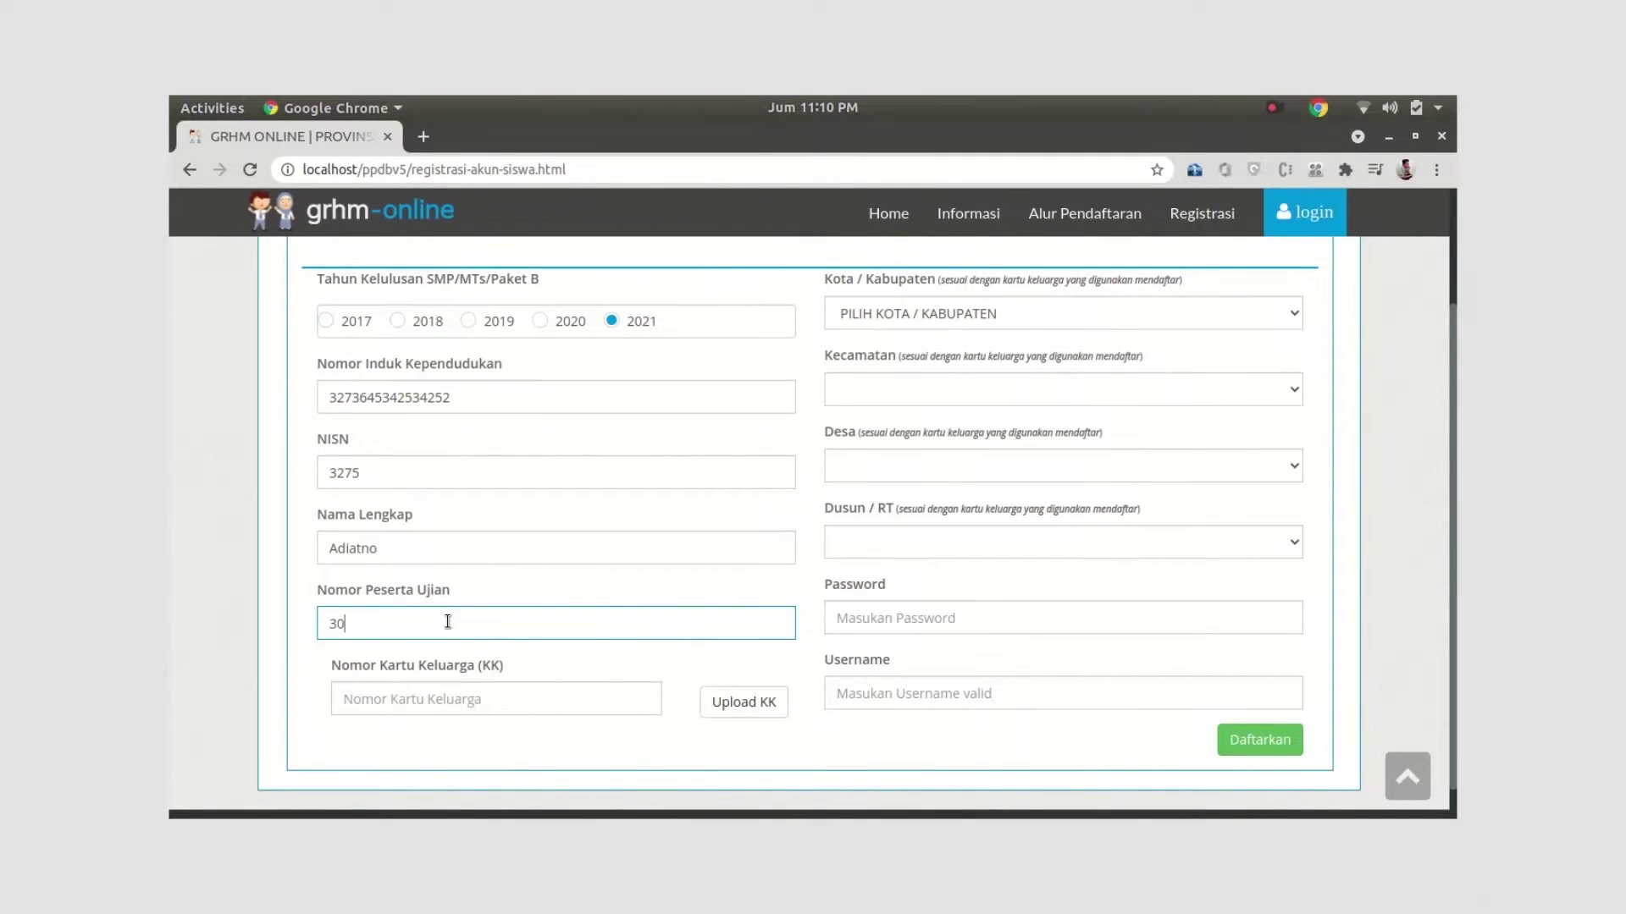
scroll(498, 639, down, 1)
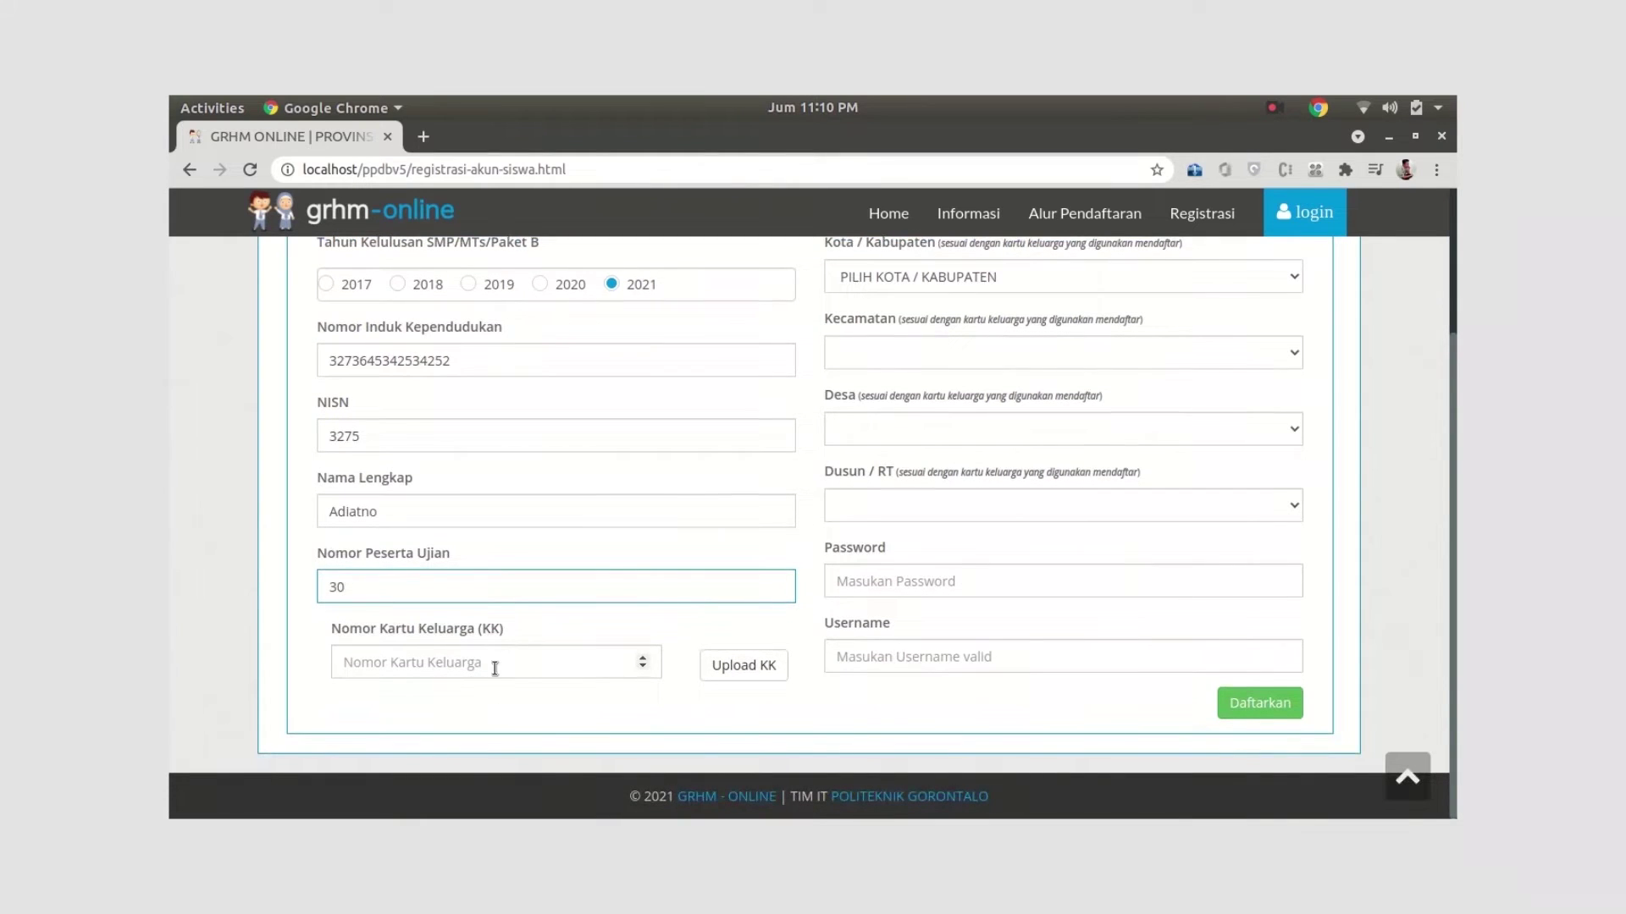
click(495, 665)
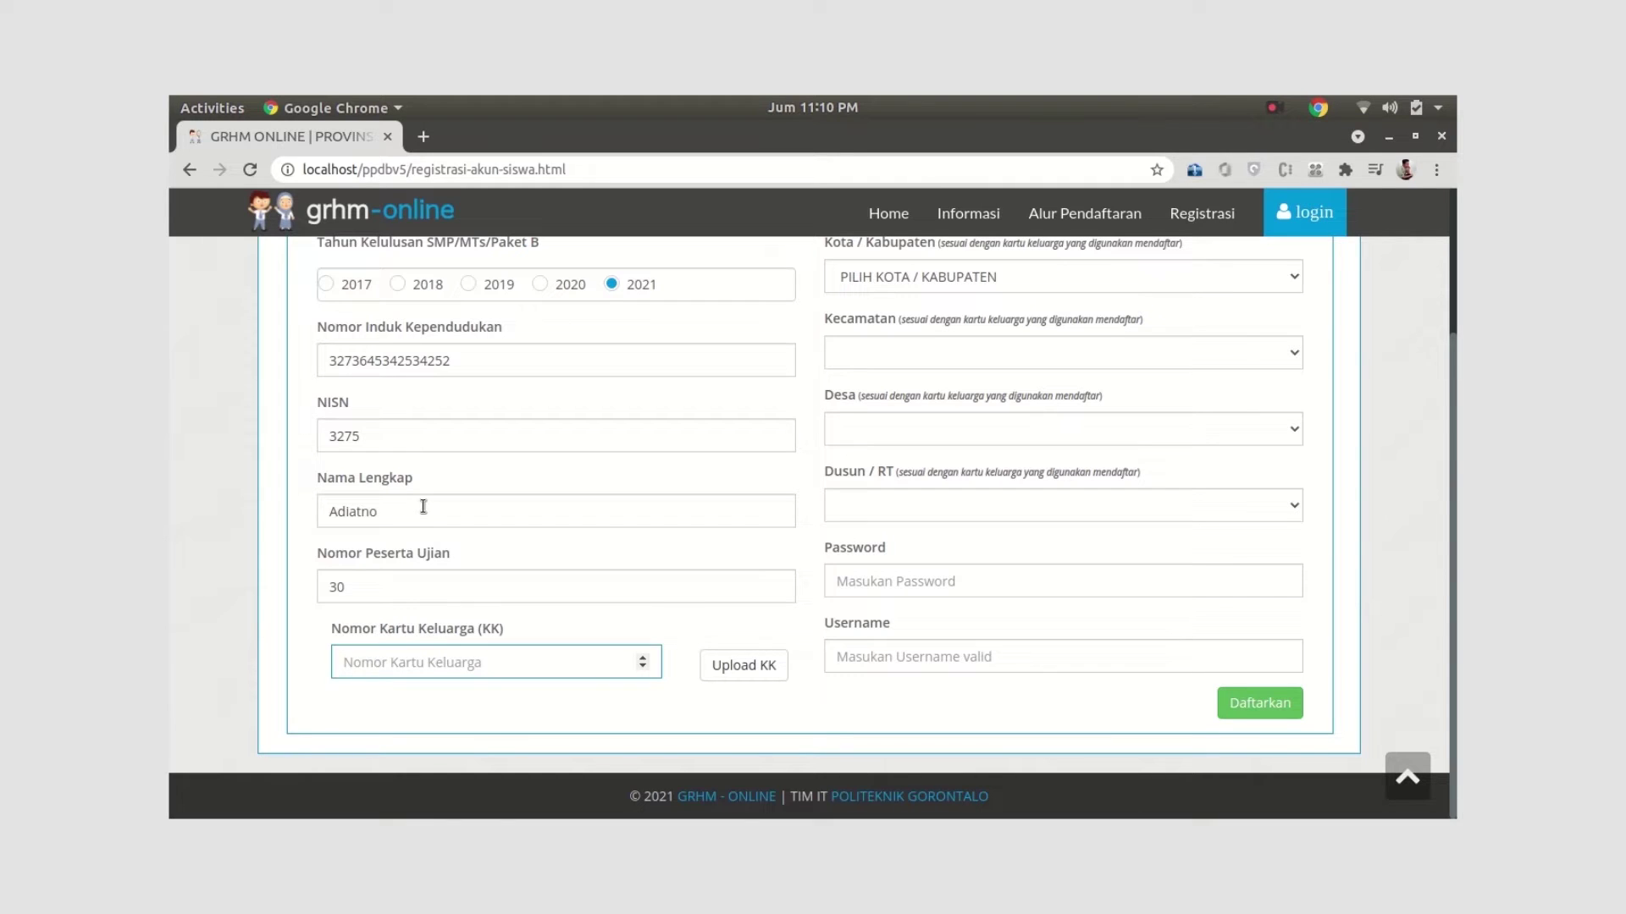
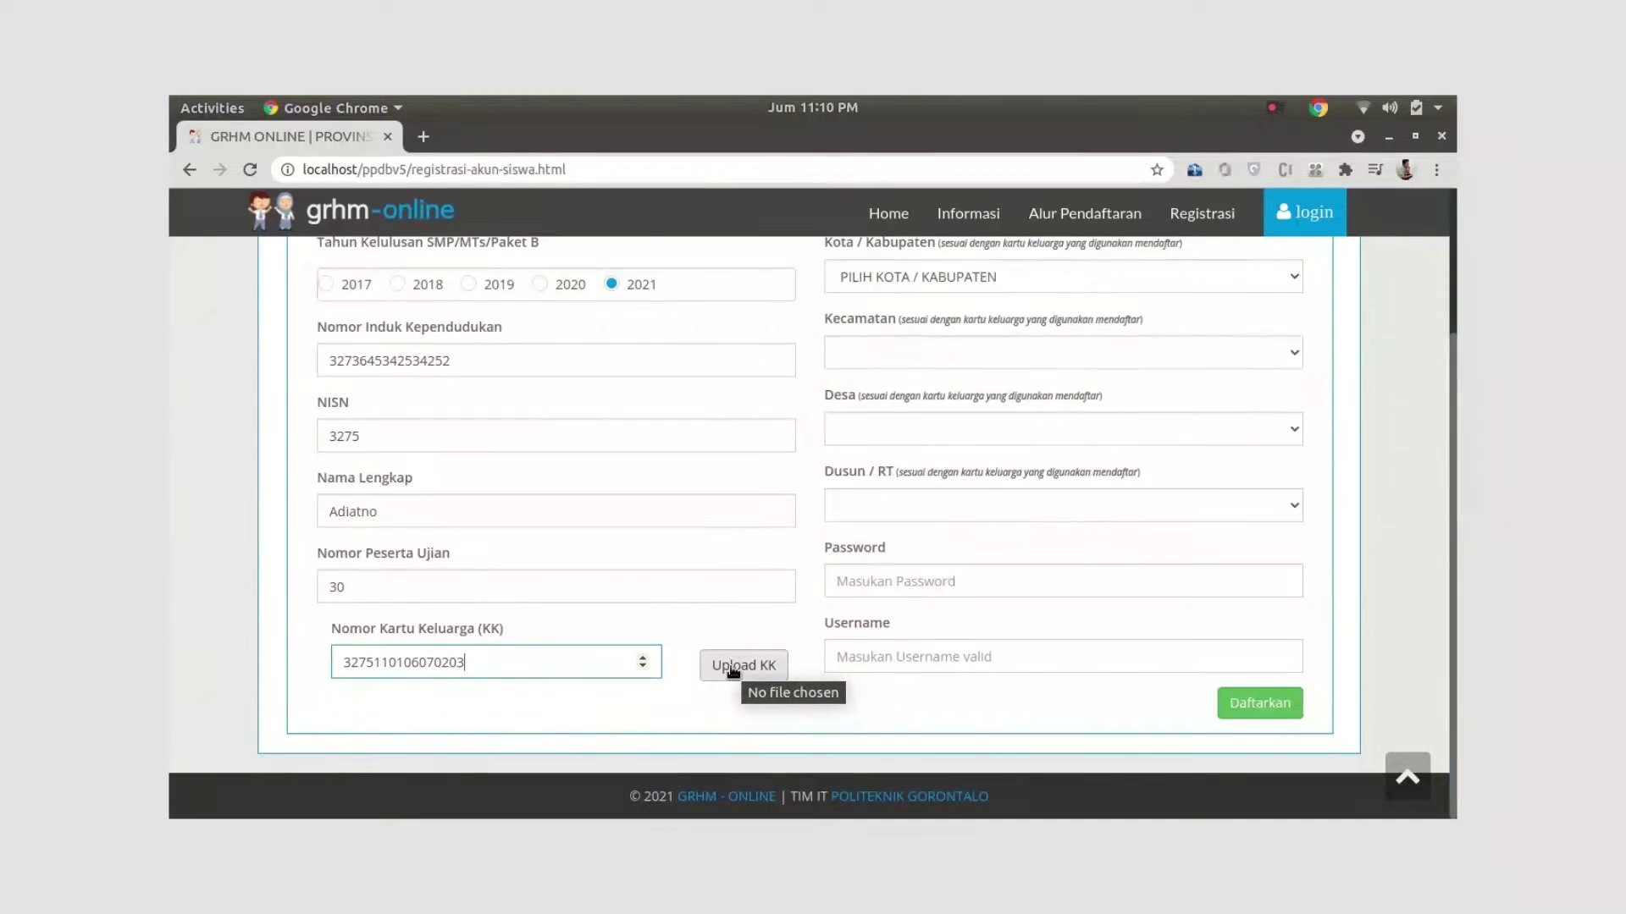
Attach kartu_keluarga.jpg from Pictures > file_uji_coba as the KK upload
click(734, 667)
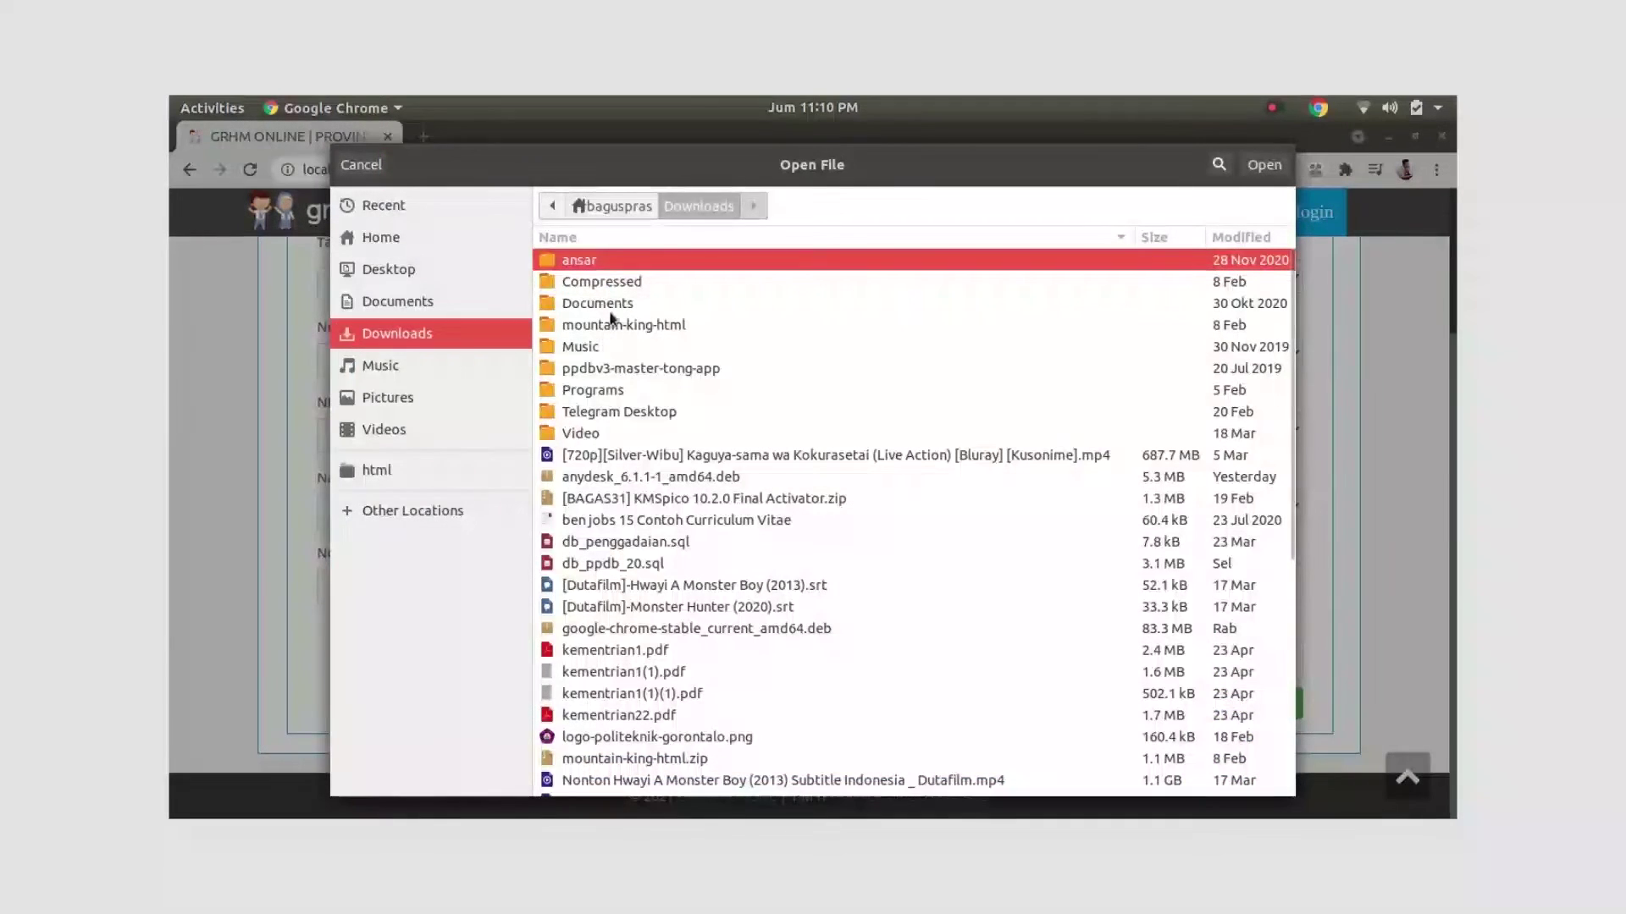
click(447, 400)
double_click(637, 260)
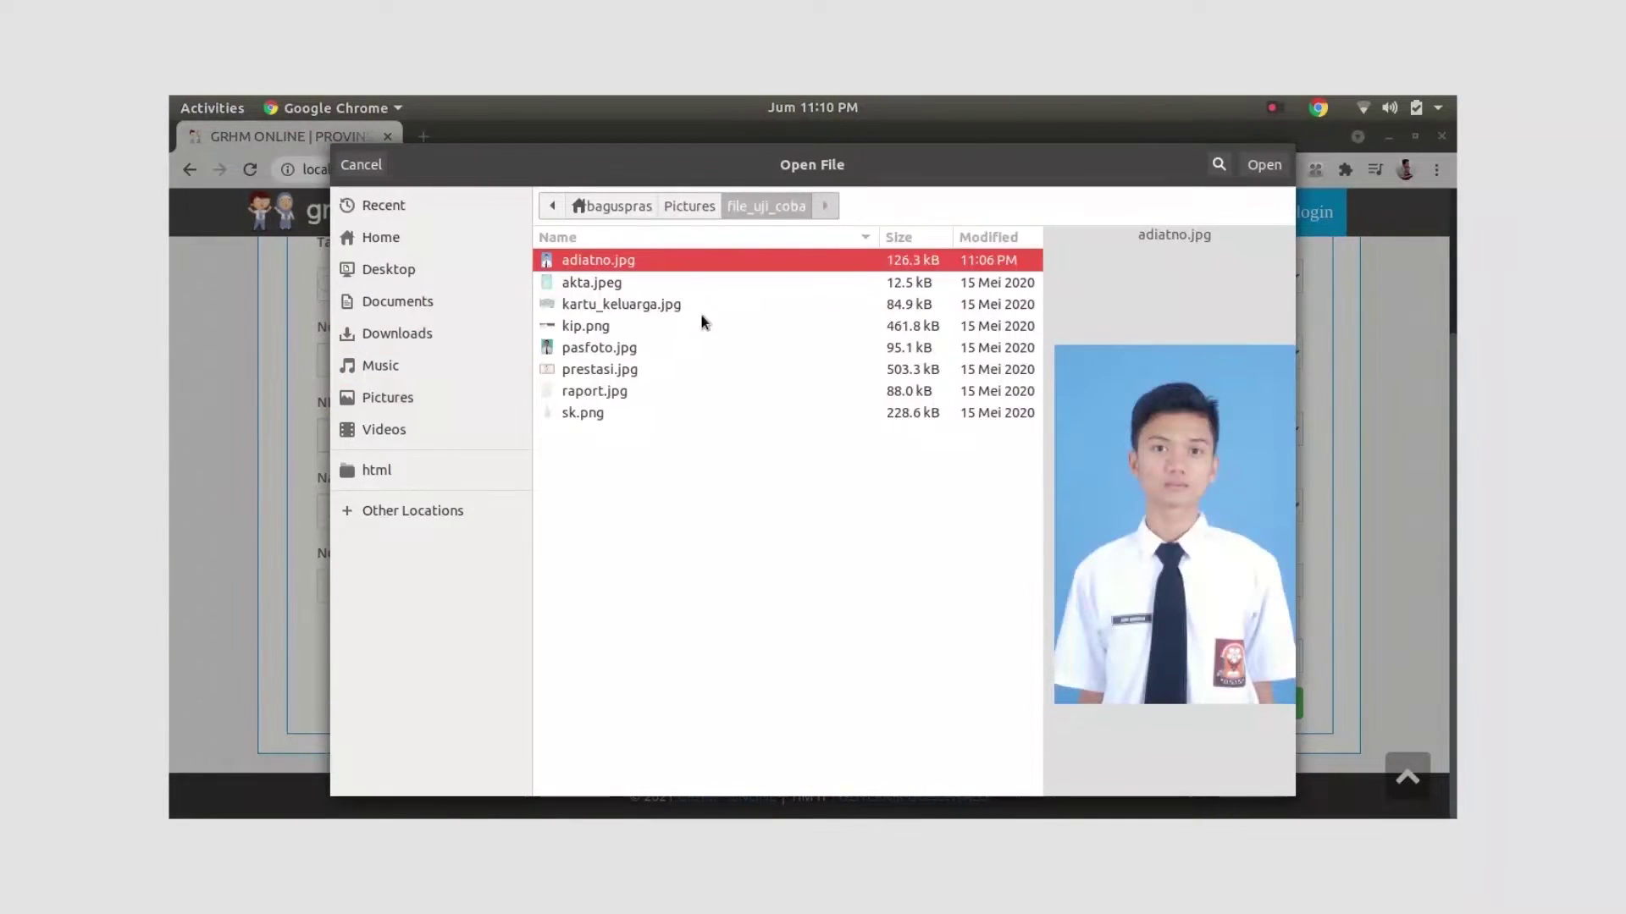
click(622, 307)
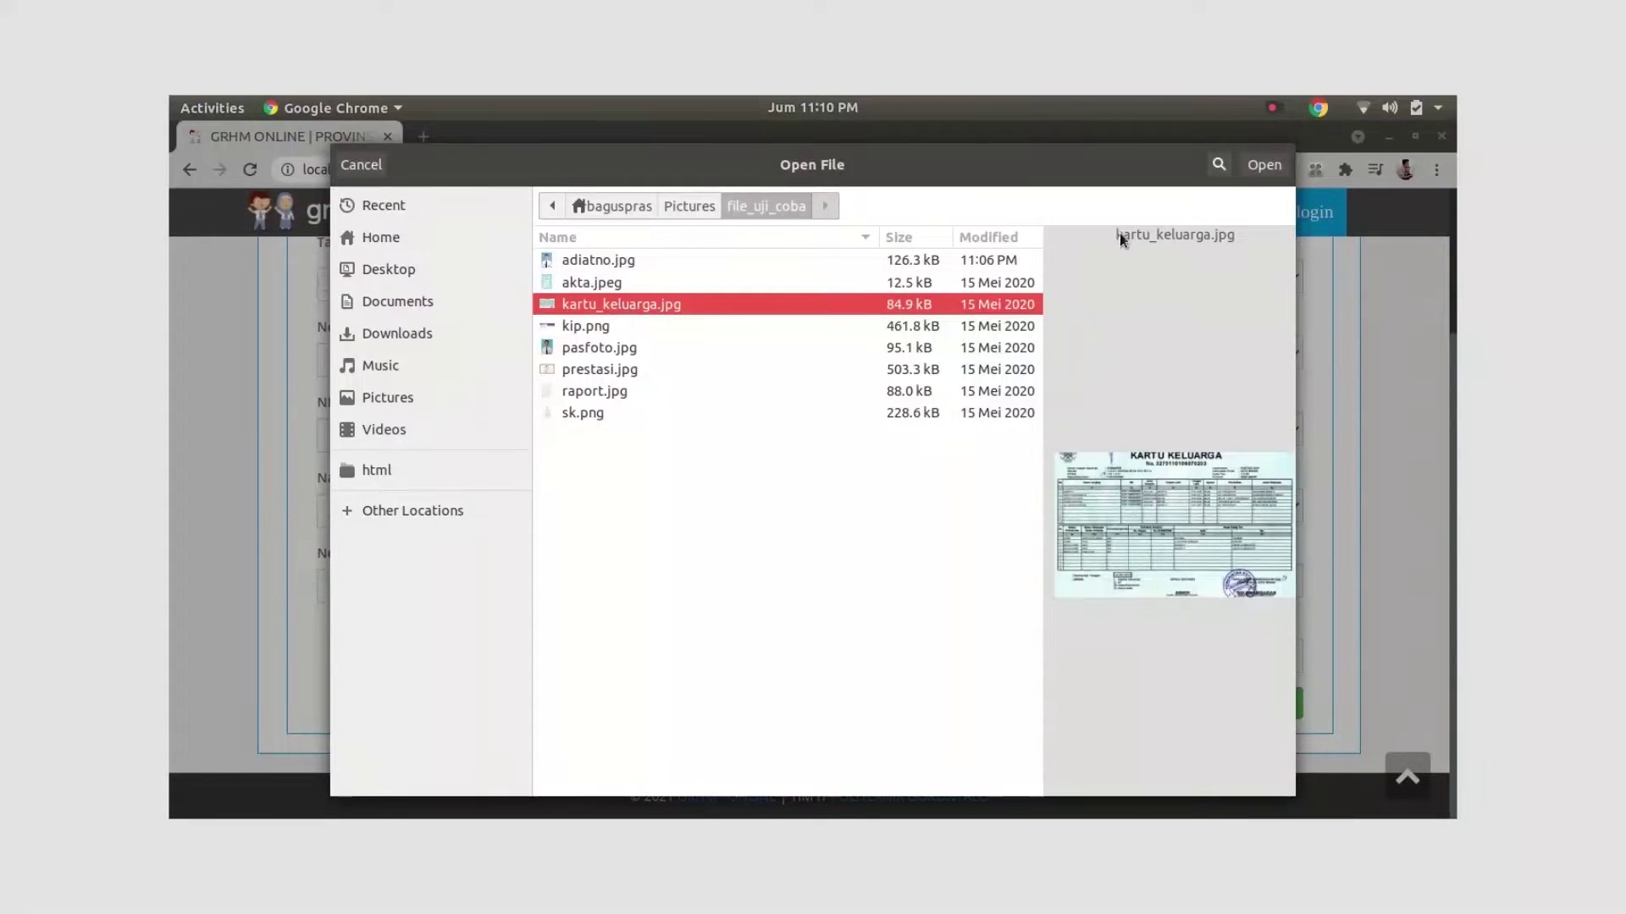
click(1263, 166)
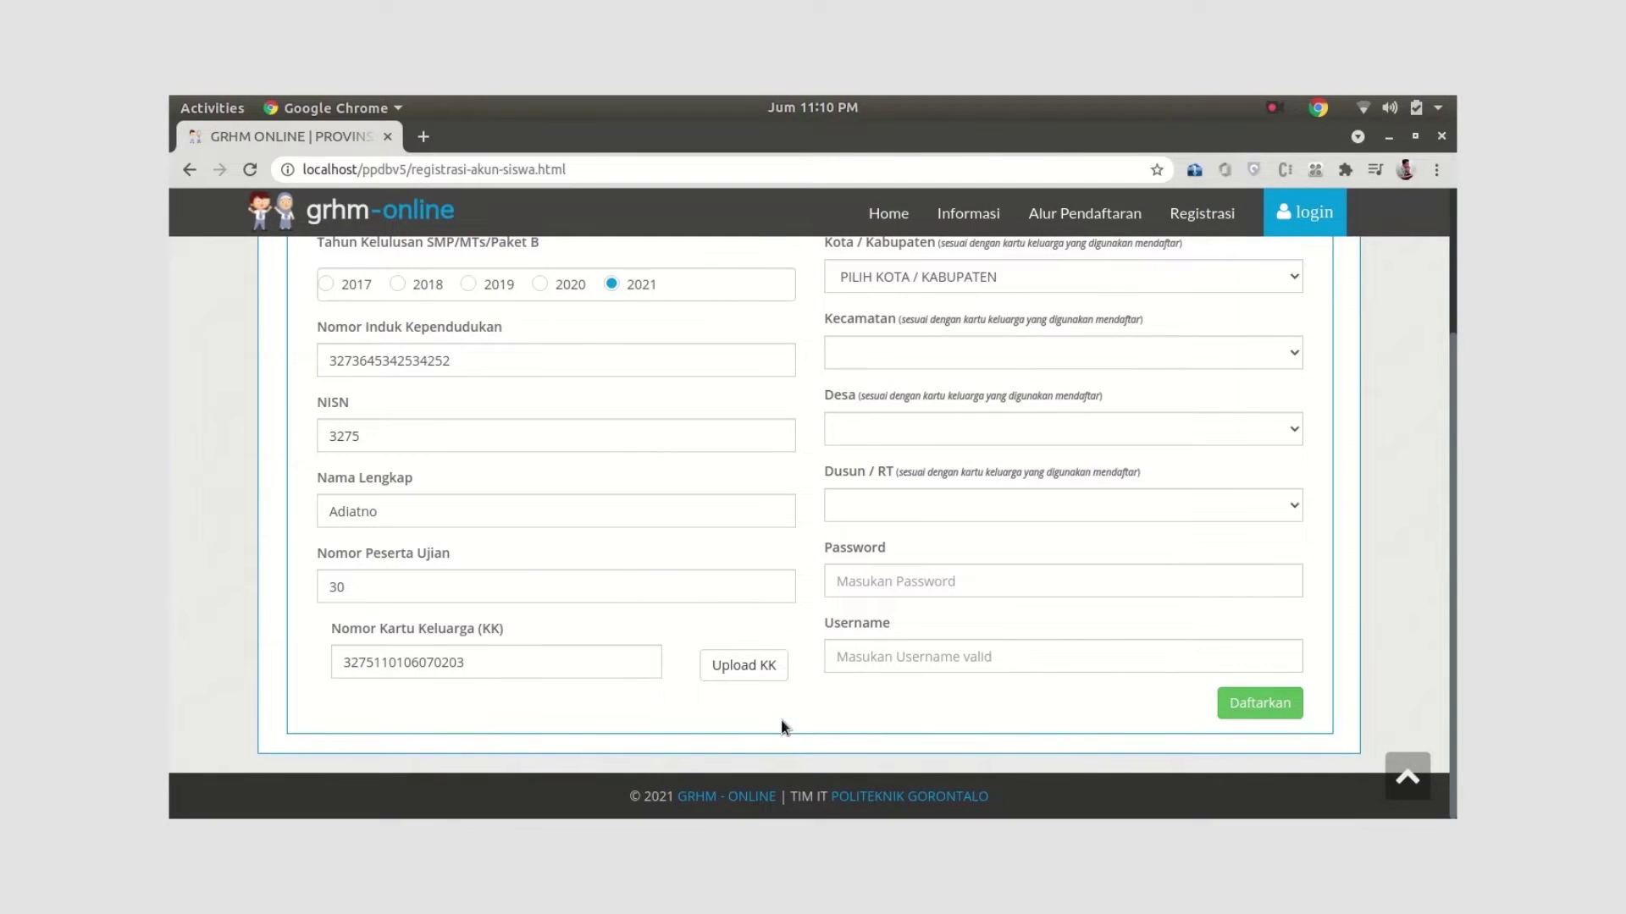
Set the address to Kab. Boalemo, district Botumoita, Desa Bolihutuo and Dusun / RT 1
scroll(782, 719, up, 3)
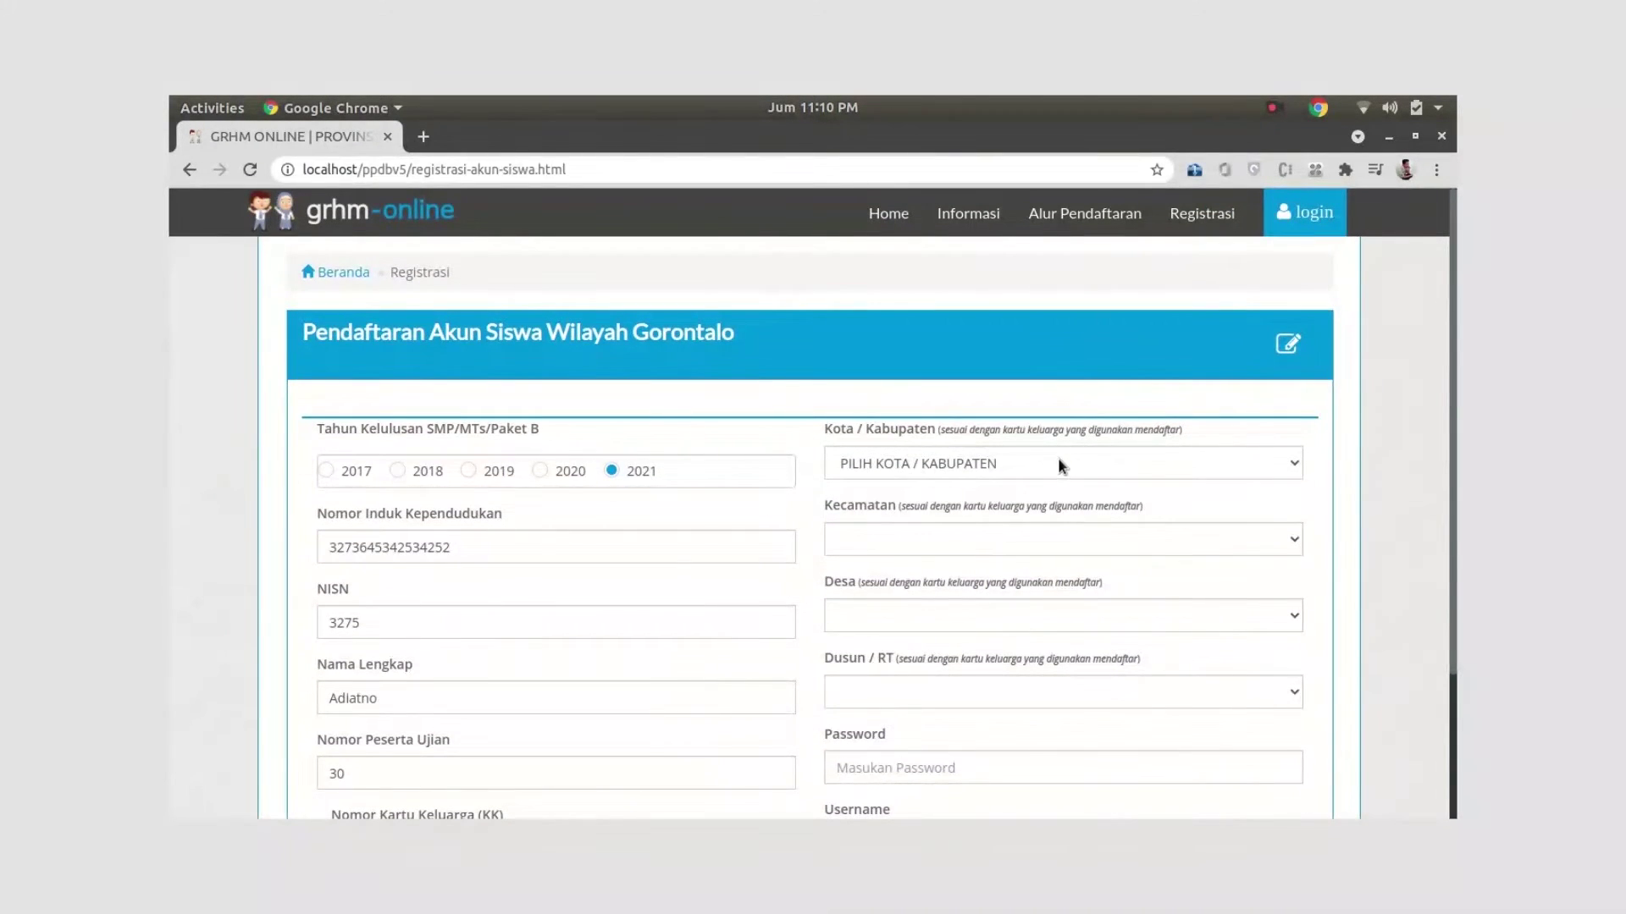
click(1043, 455)
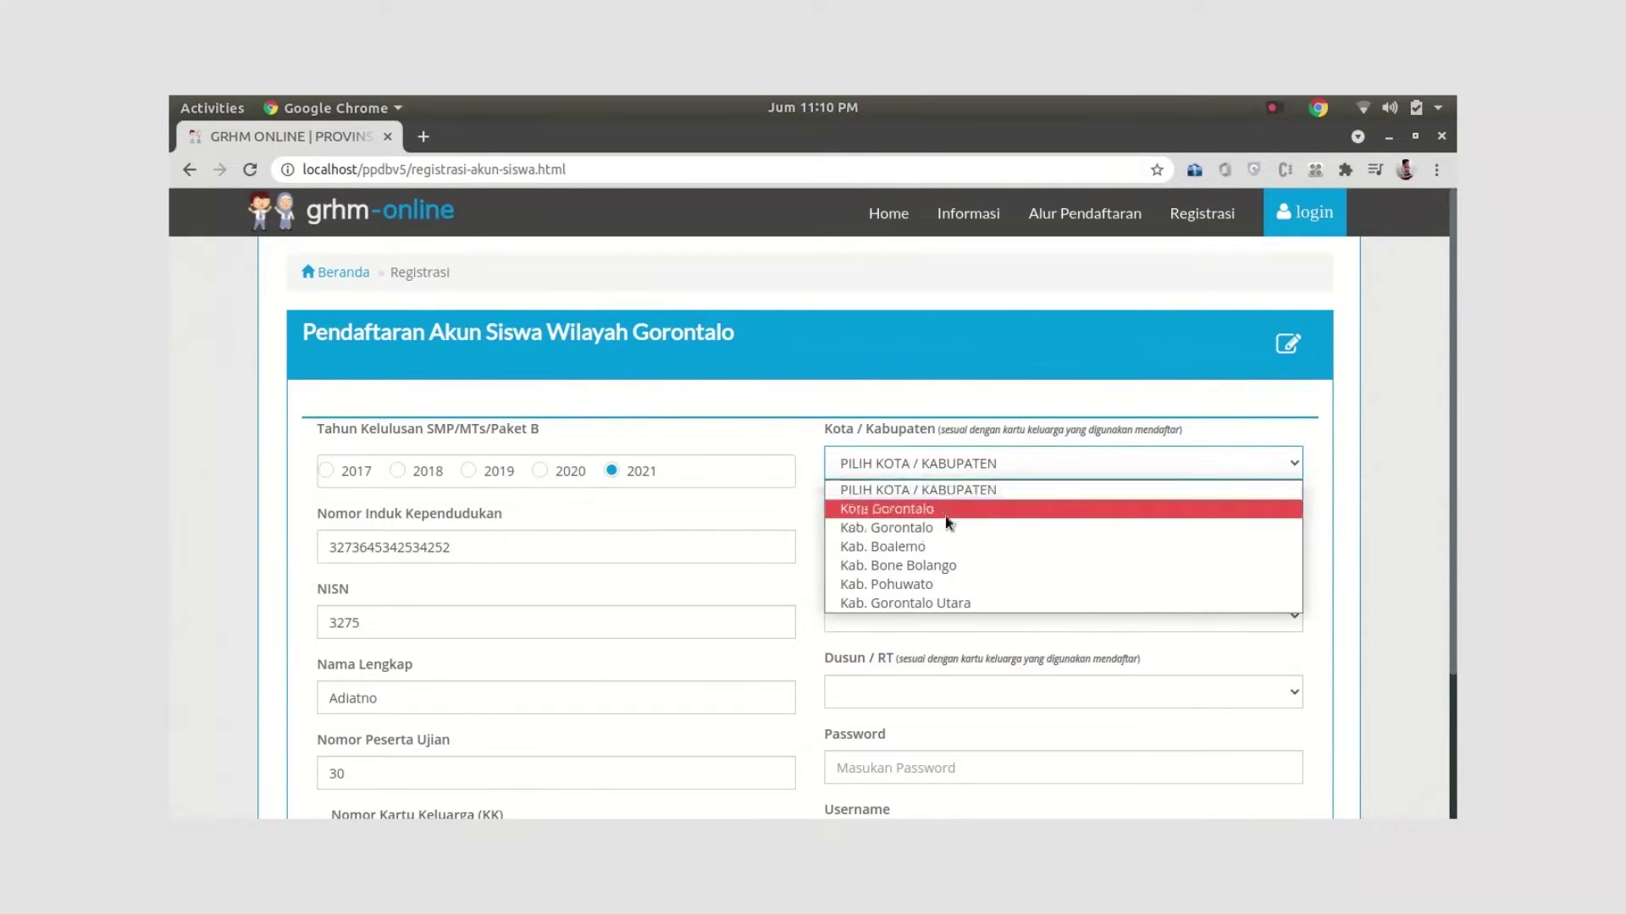
click(935, 547)
click(992, 551)
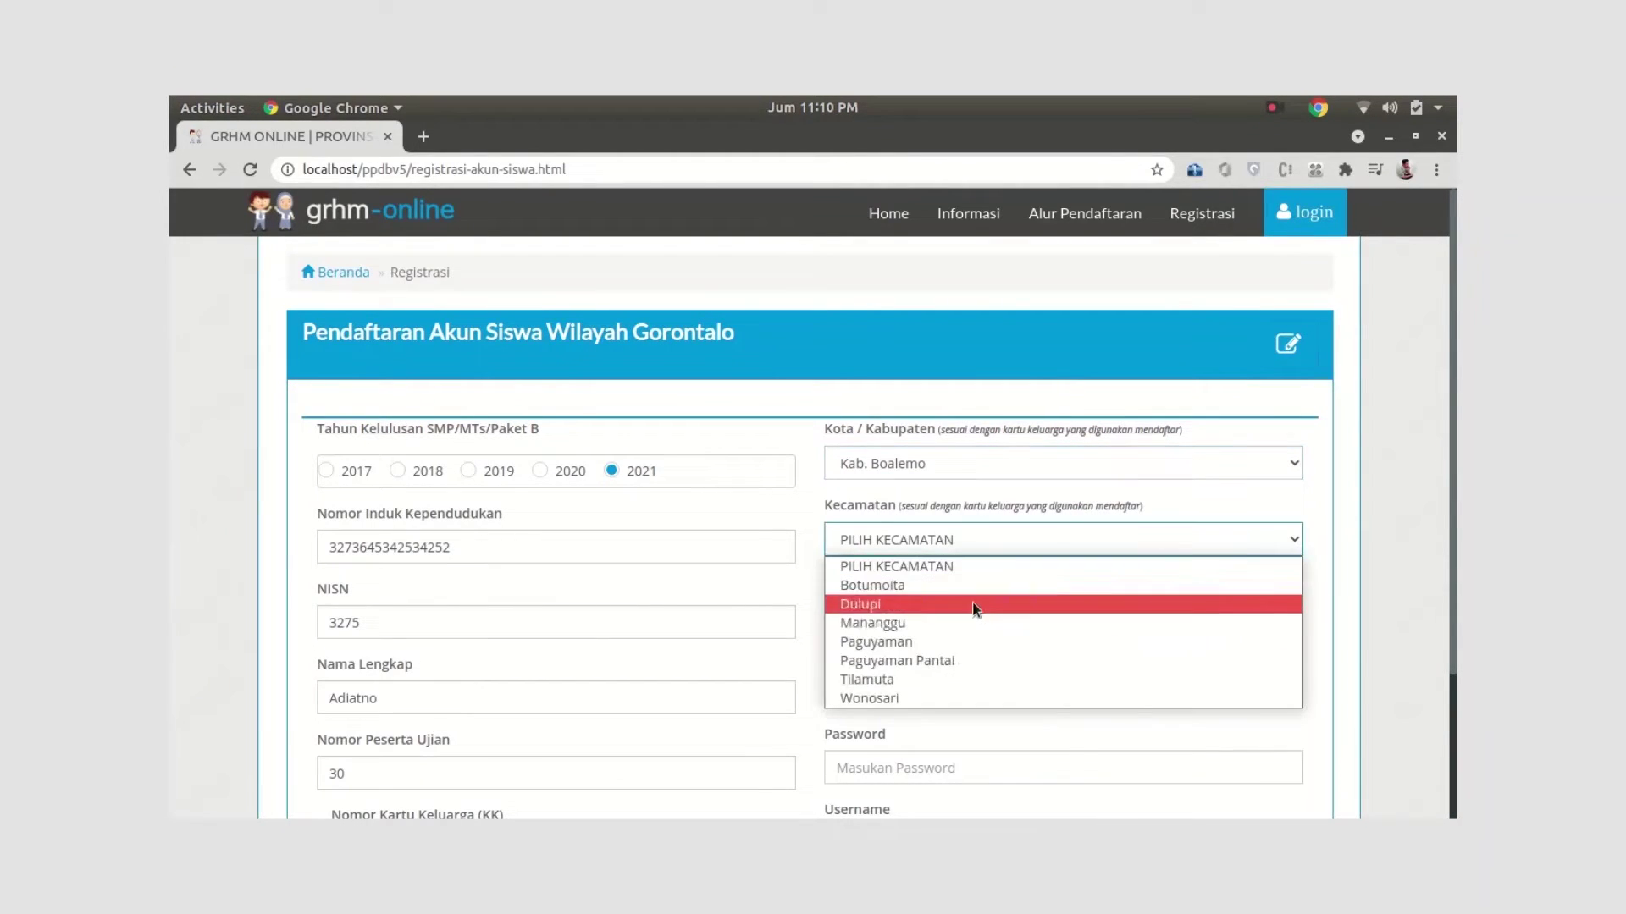
click(969, 676)
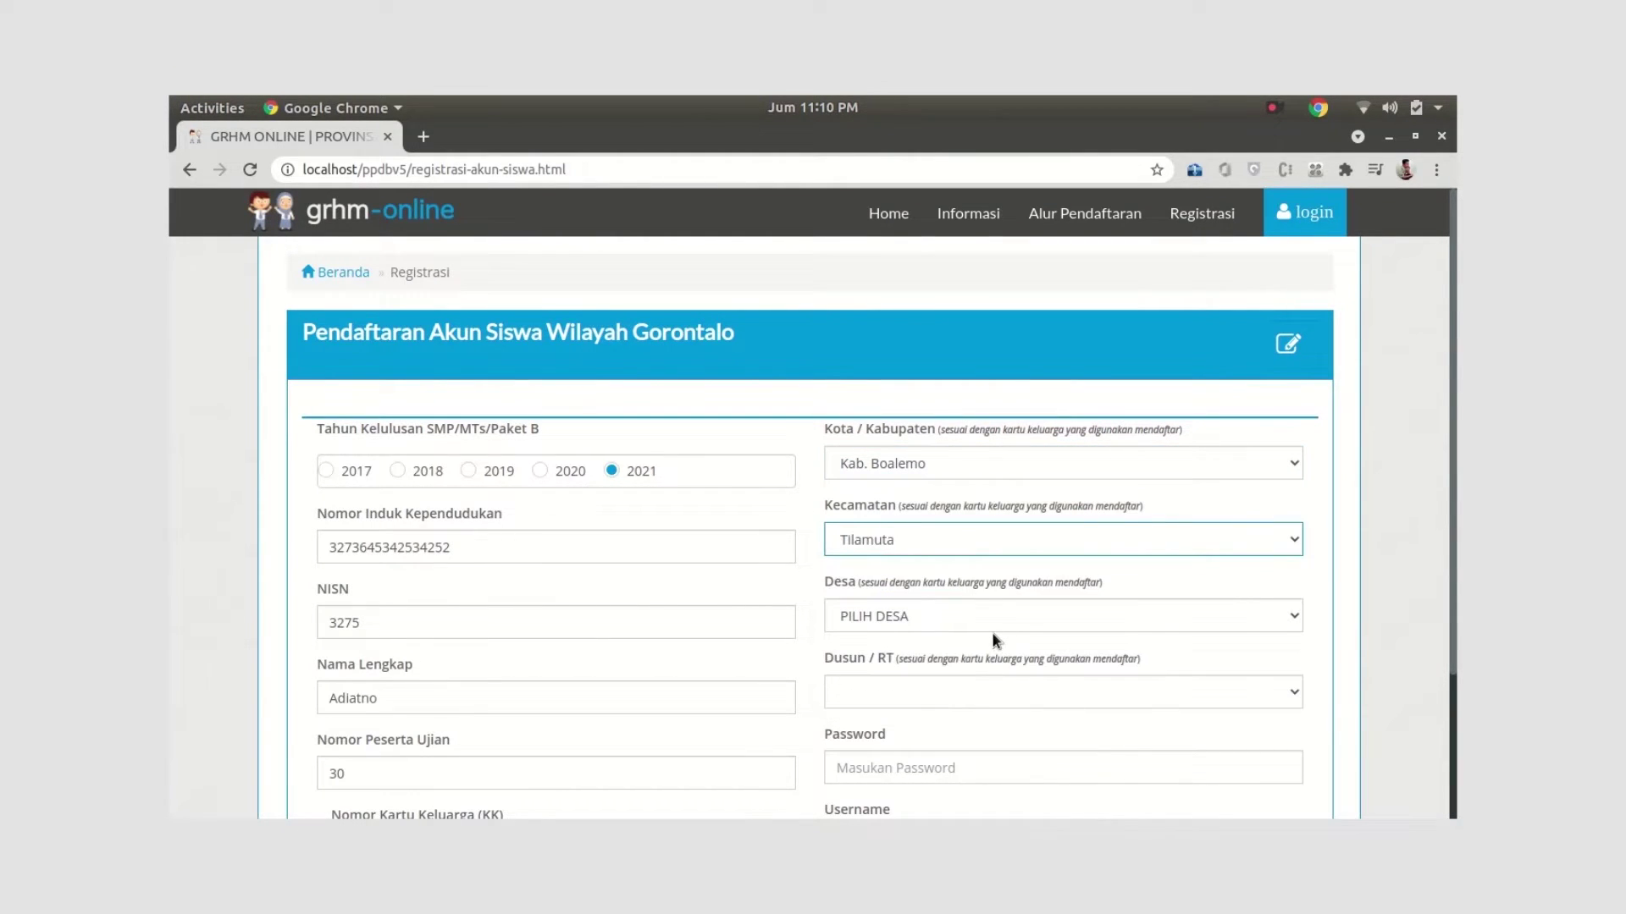
click(961, 539)
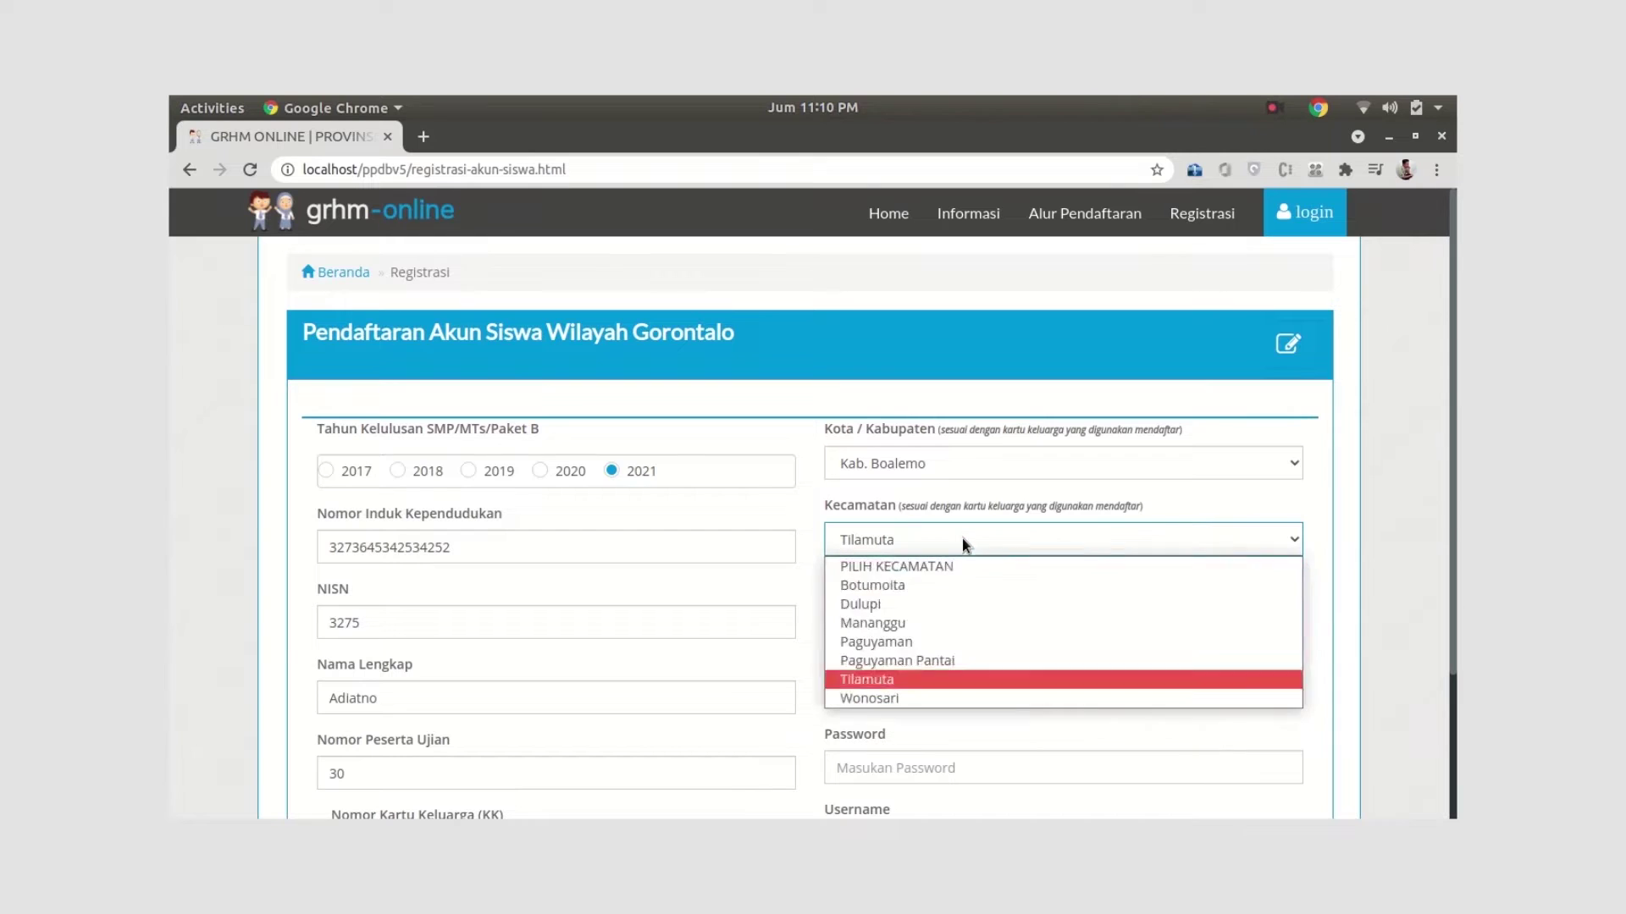
click(966, 586)
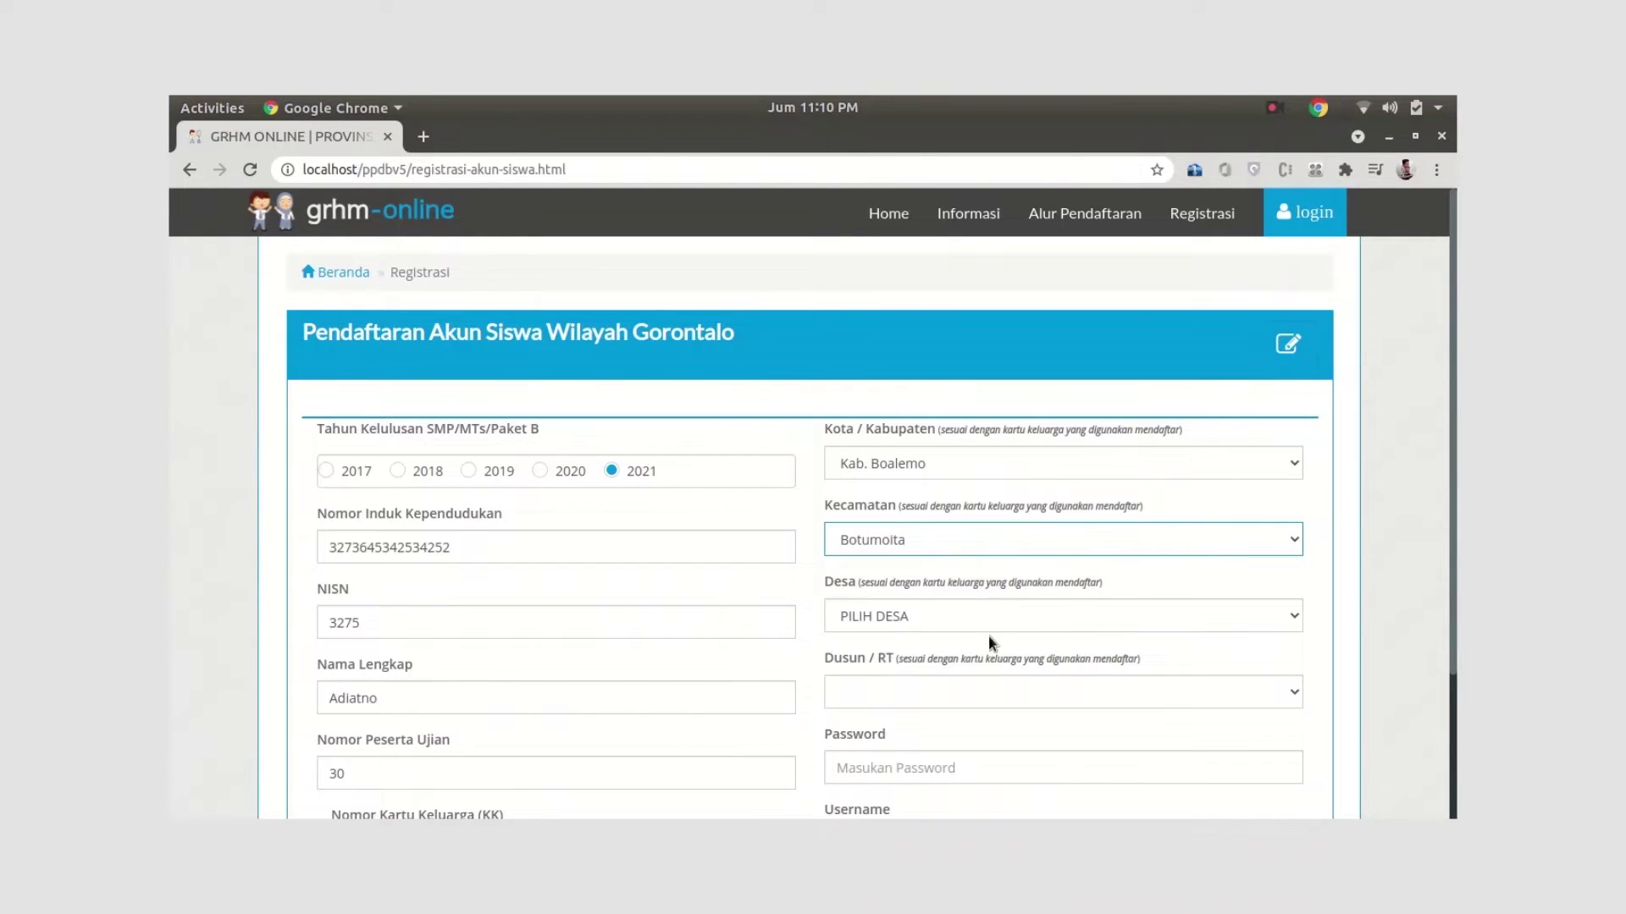
click(968, 626)
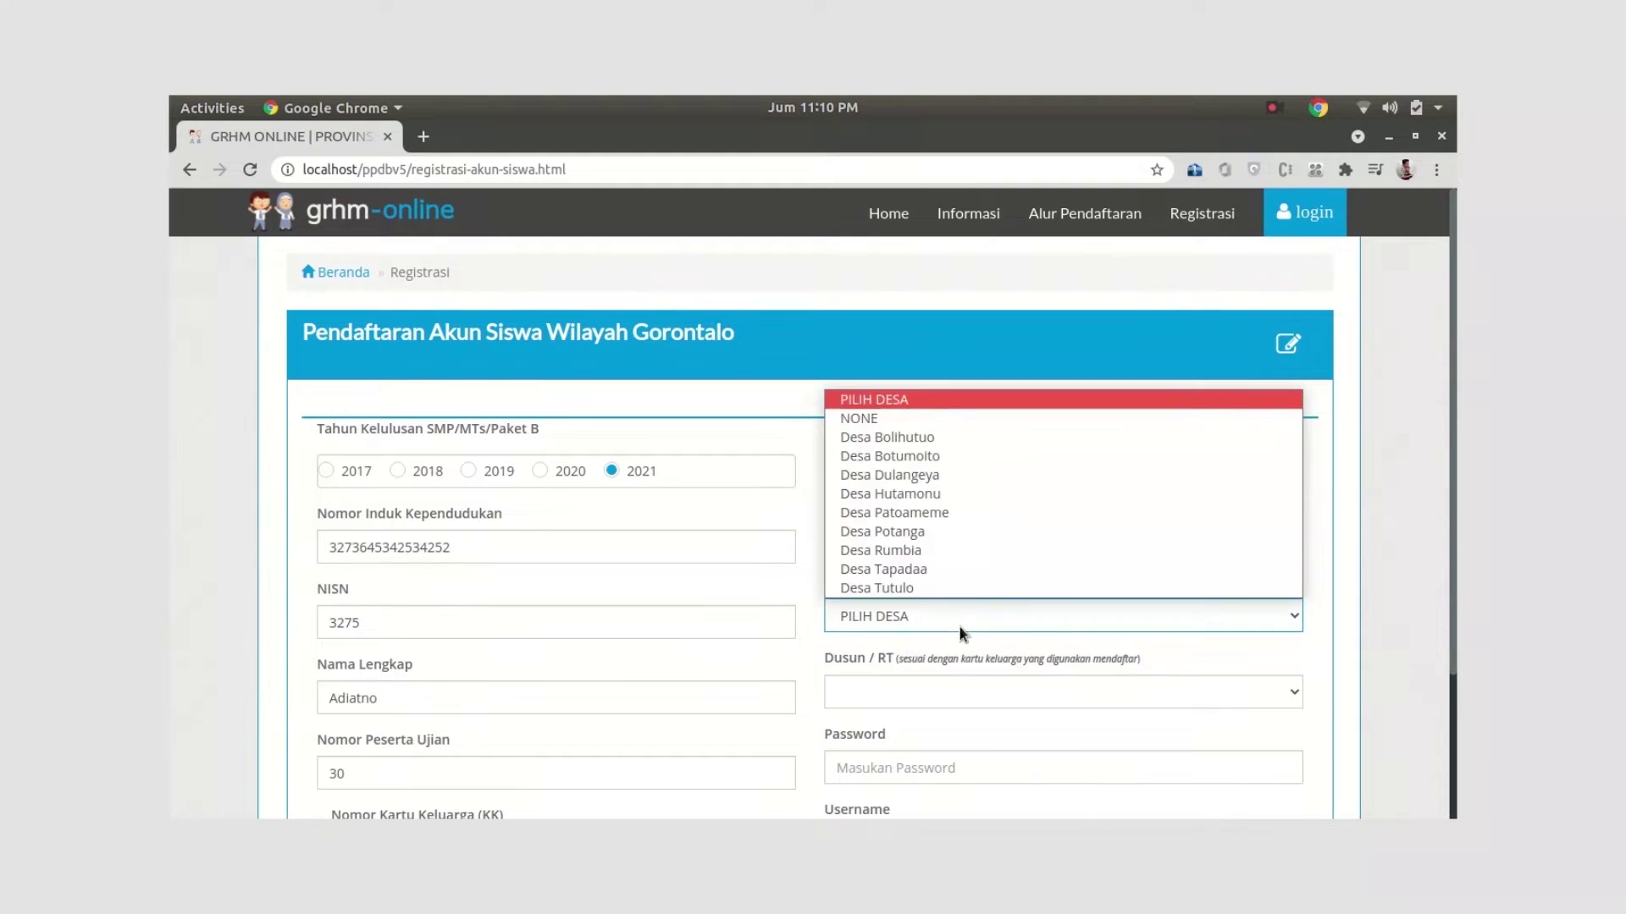
click(934, 439)
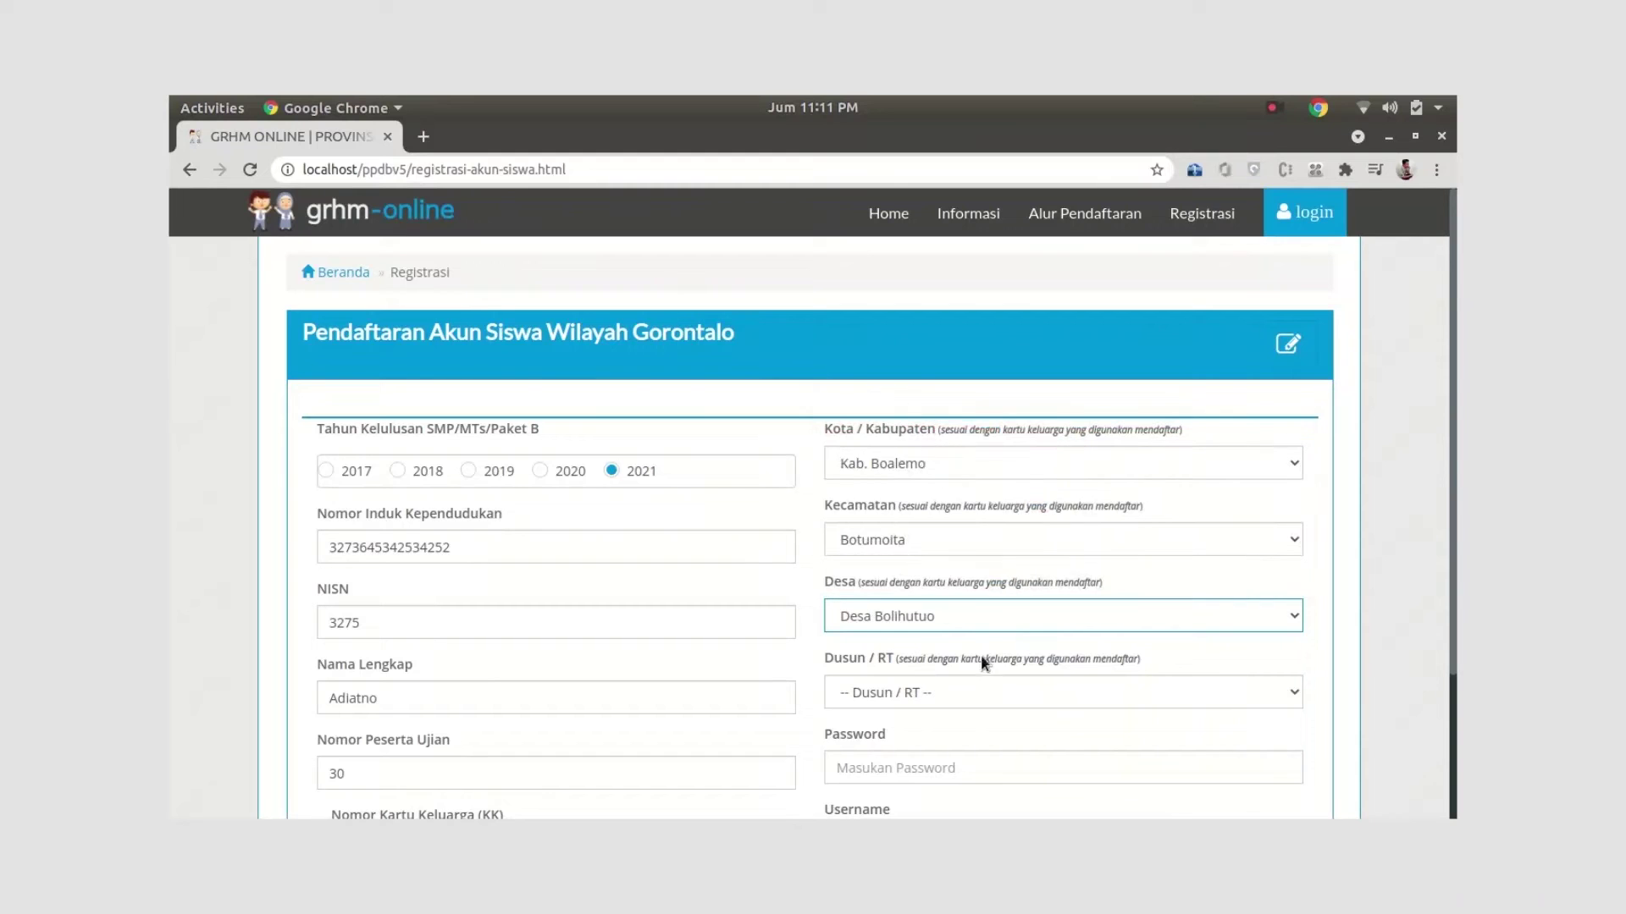
scroll(969, 686, down, 2)
click(937, 586)
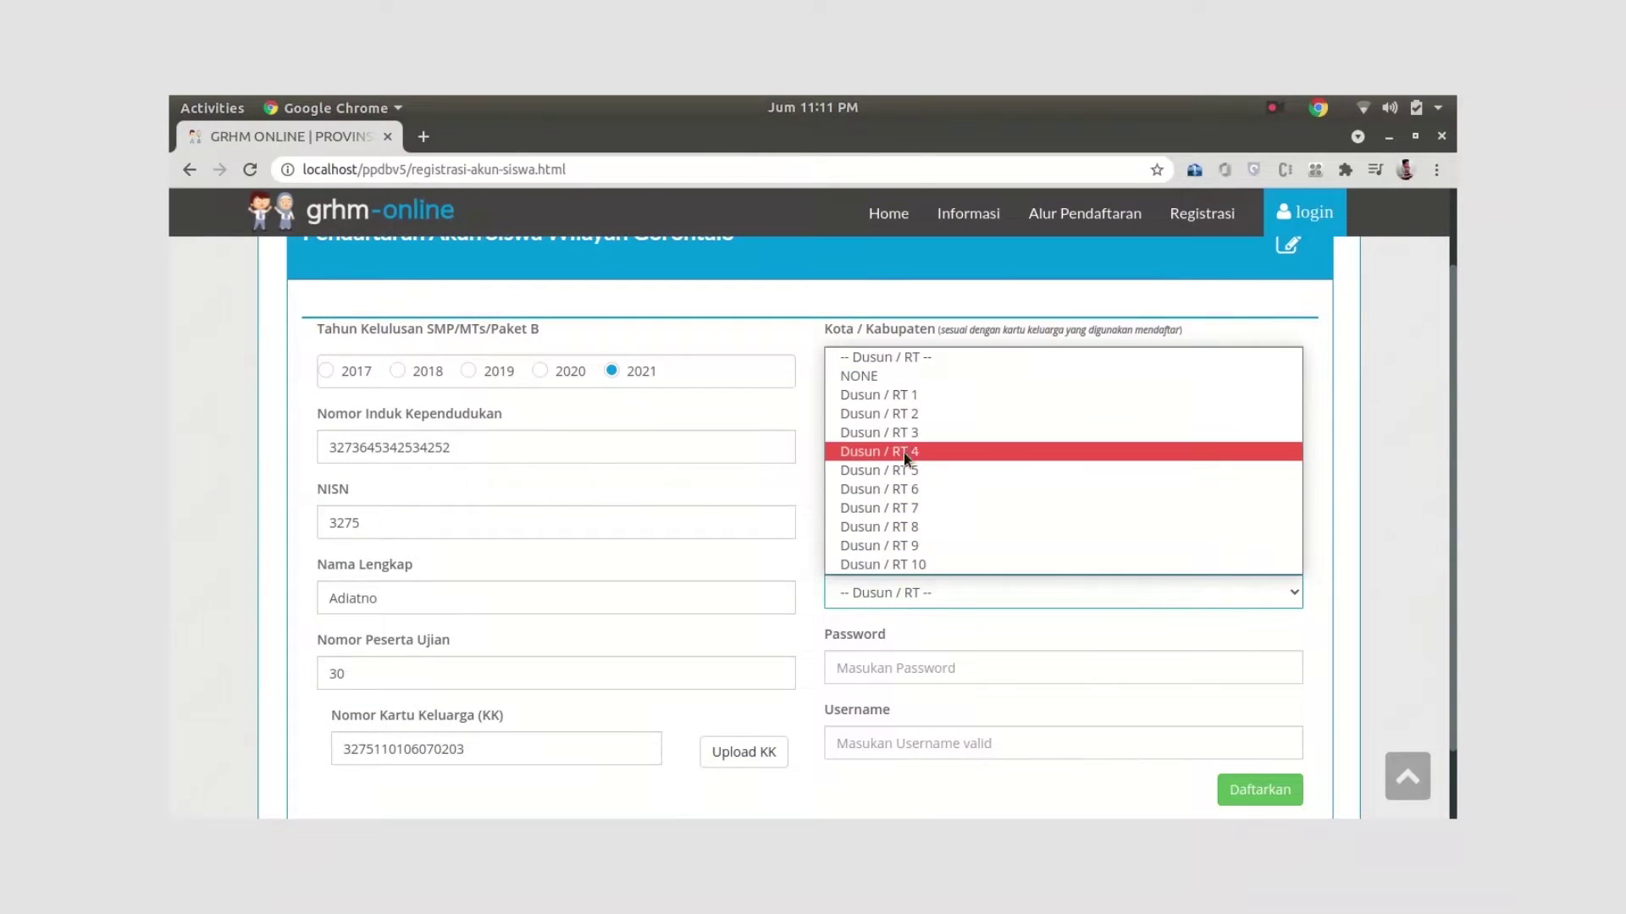
click(911, 398)
Fill in the new account's password and username
click(974, 673)
text(**********)
click(927, 738)
text(adiatno)
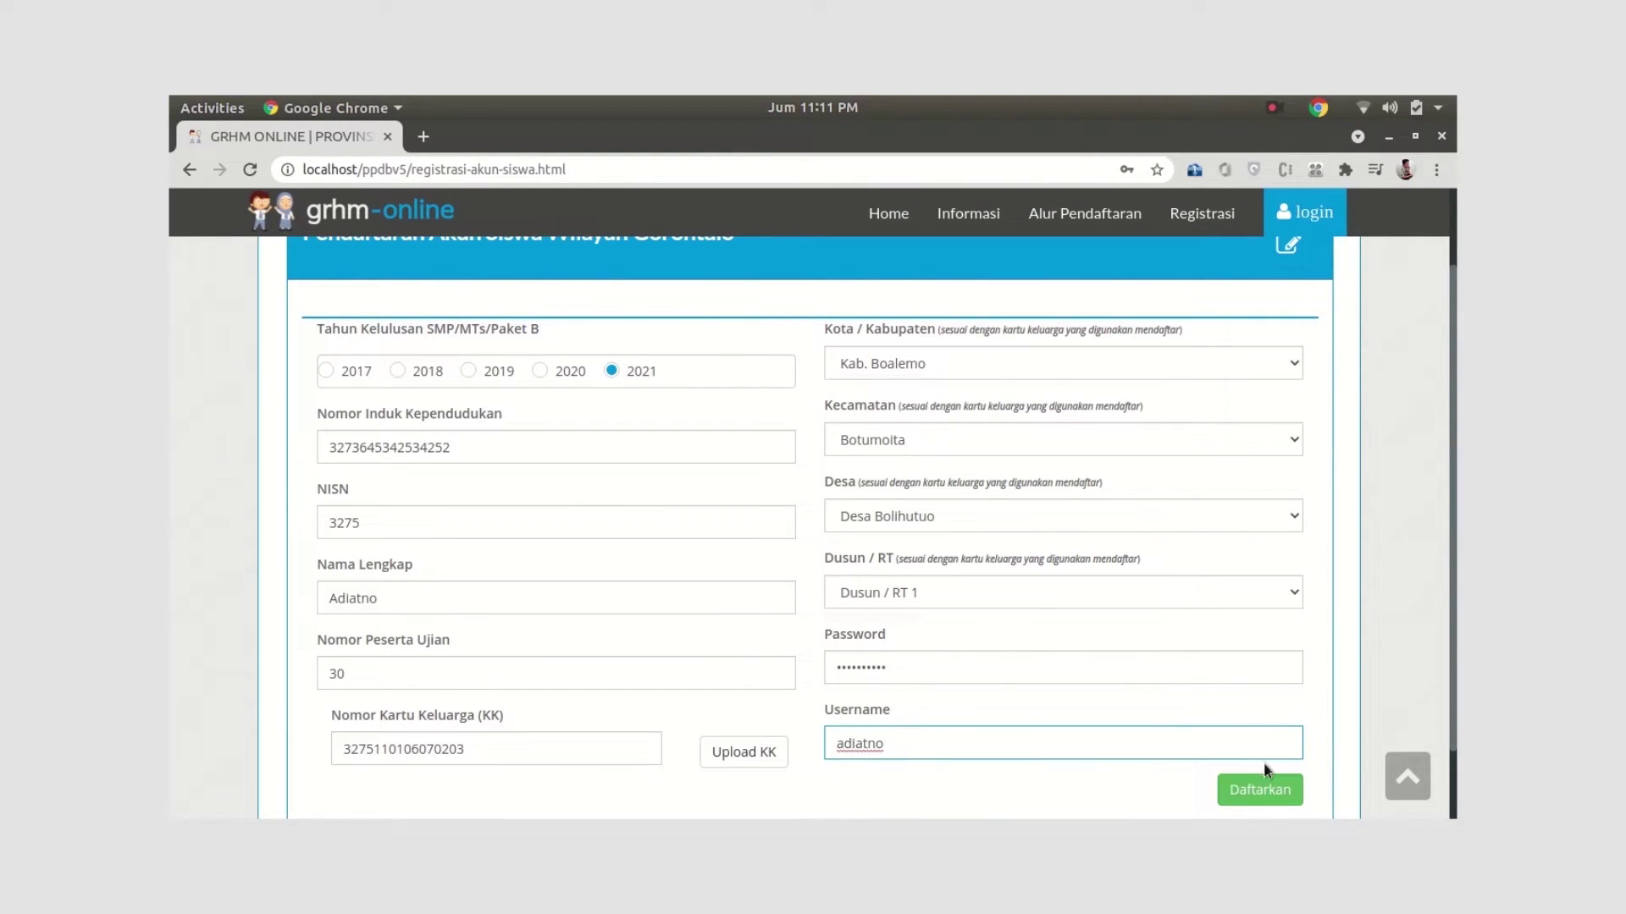
scroll(1270, 786, down, 2)
Submit the student account registration and dismiss the browser's save-password prompt
click(1262, 703)
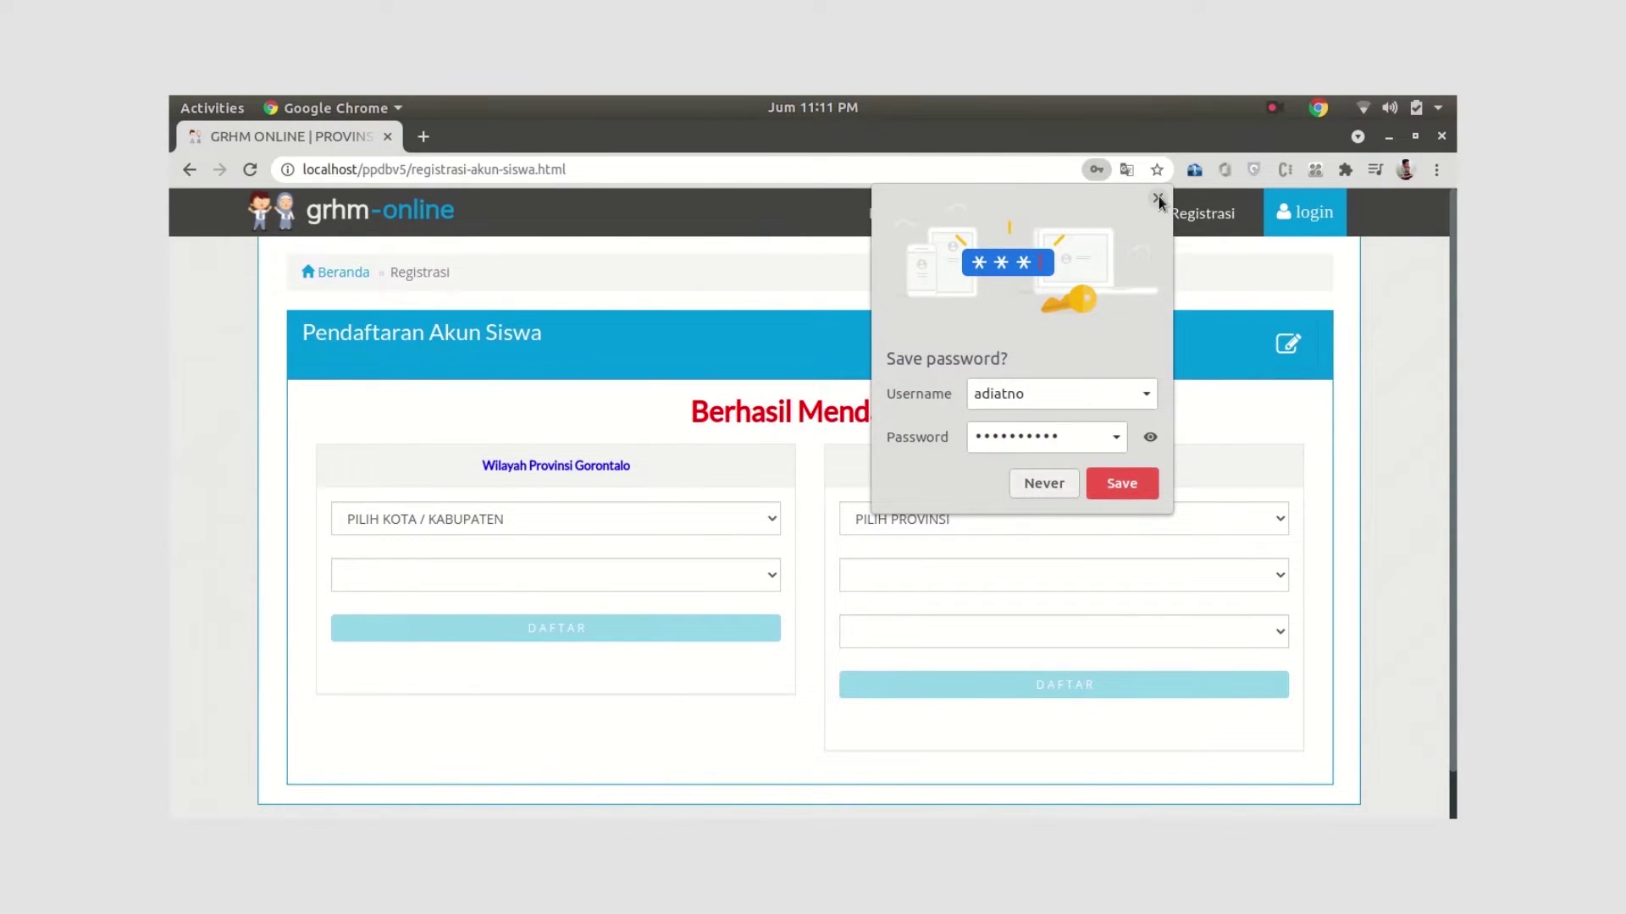
click(1122, 484)
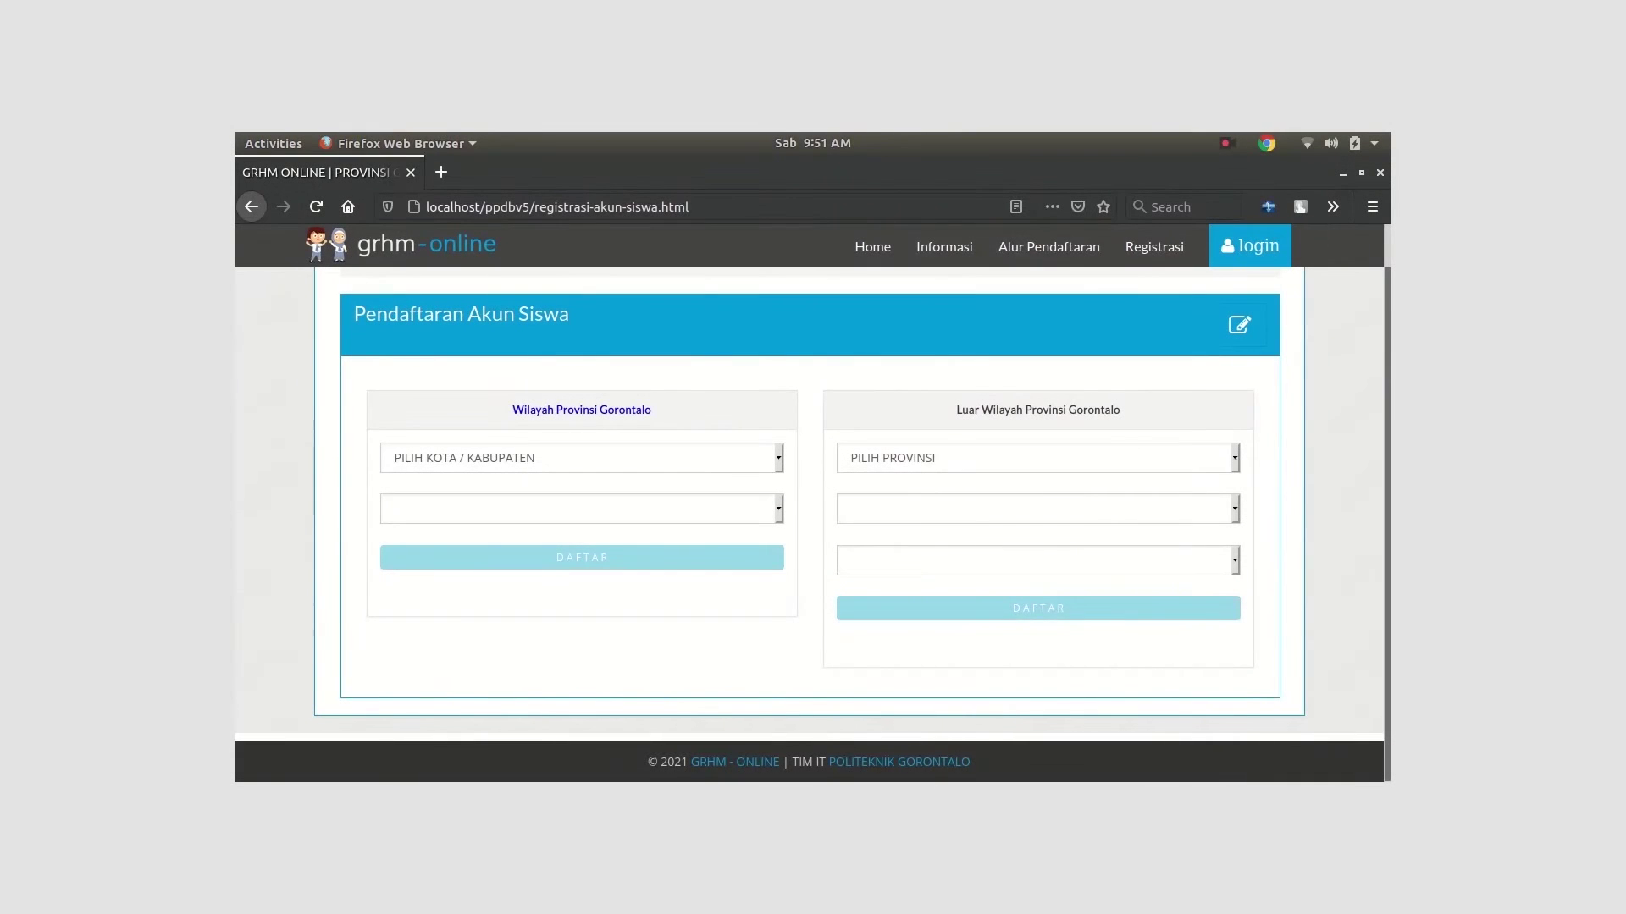
Choose Prov. Aceh, Kab. Aceh Besar and MTS Luar Provinsi Gorontalo, then continue to the out-of-region form
click(1145, 458)
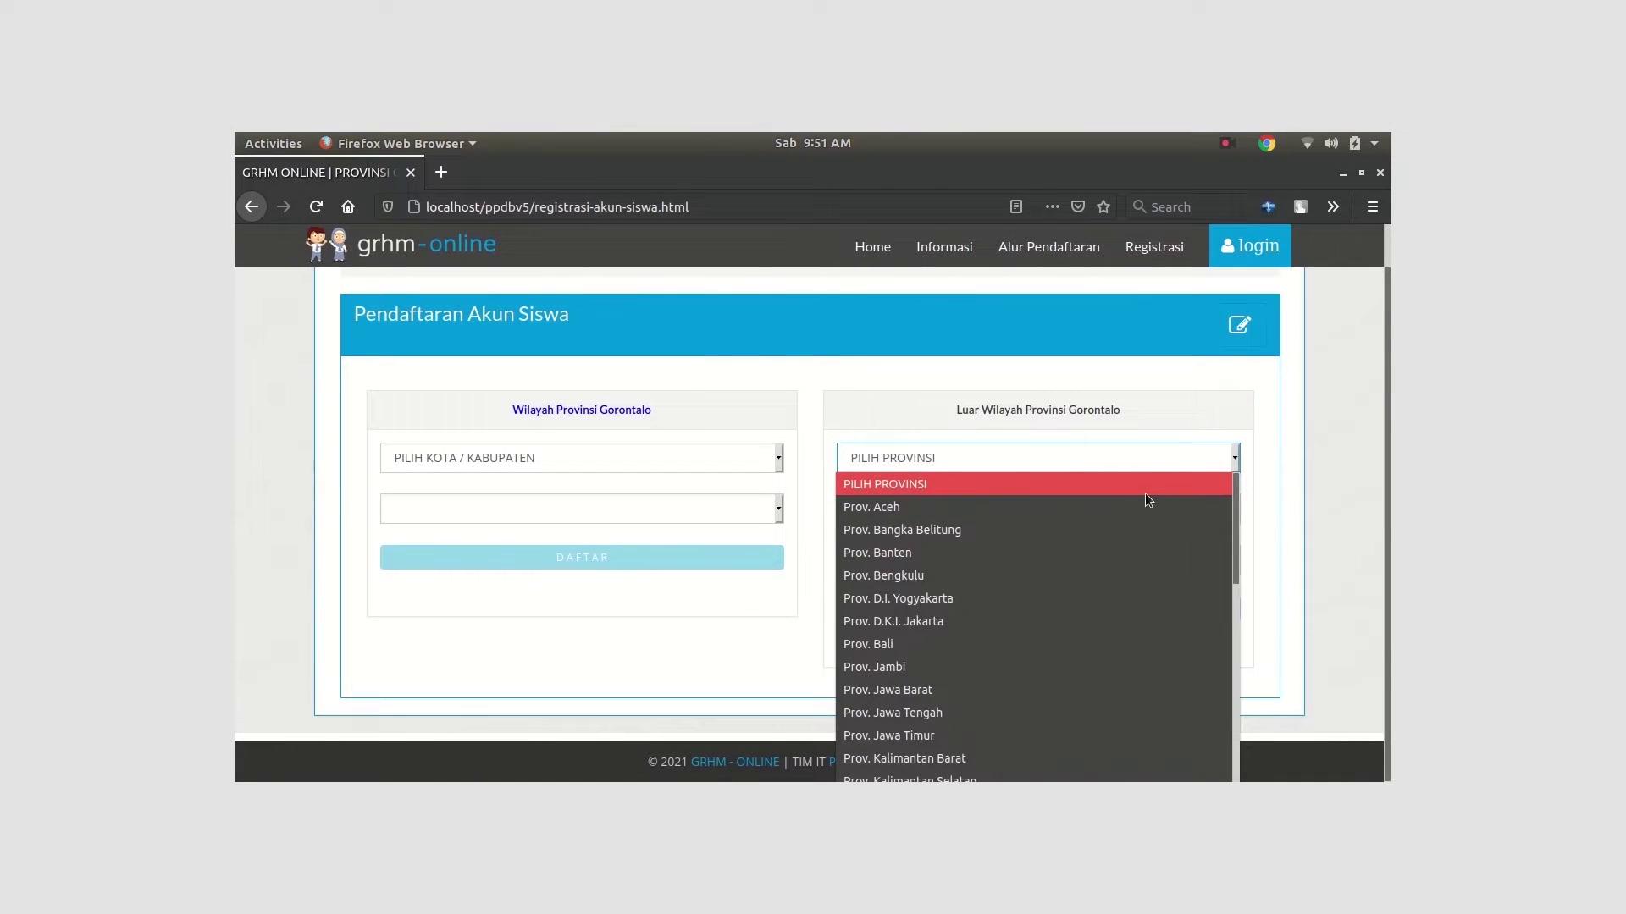
click(1004, 506)
click(1236, 509)
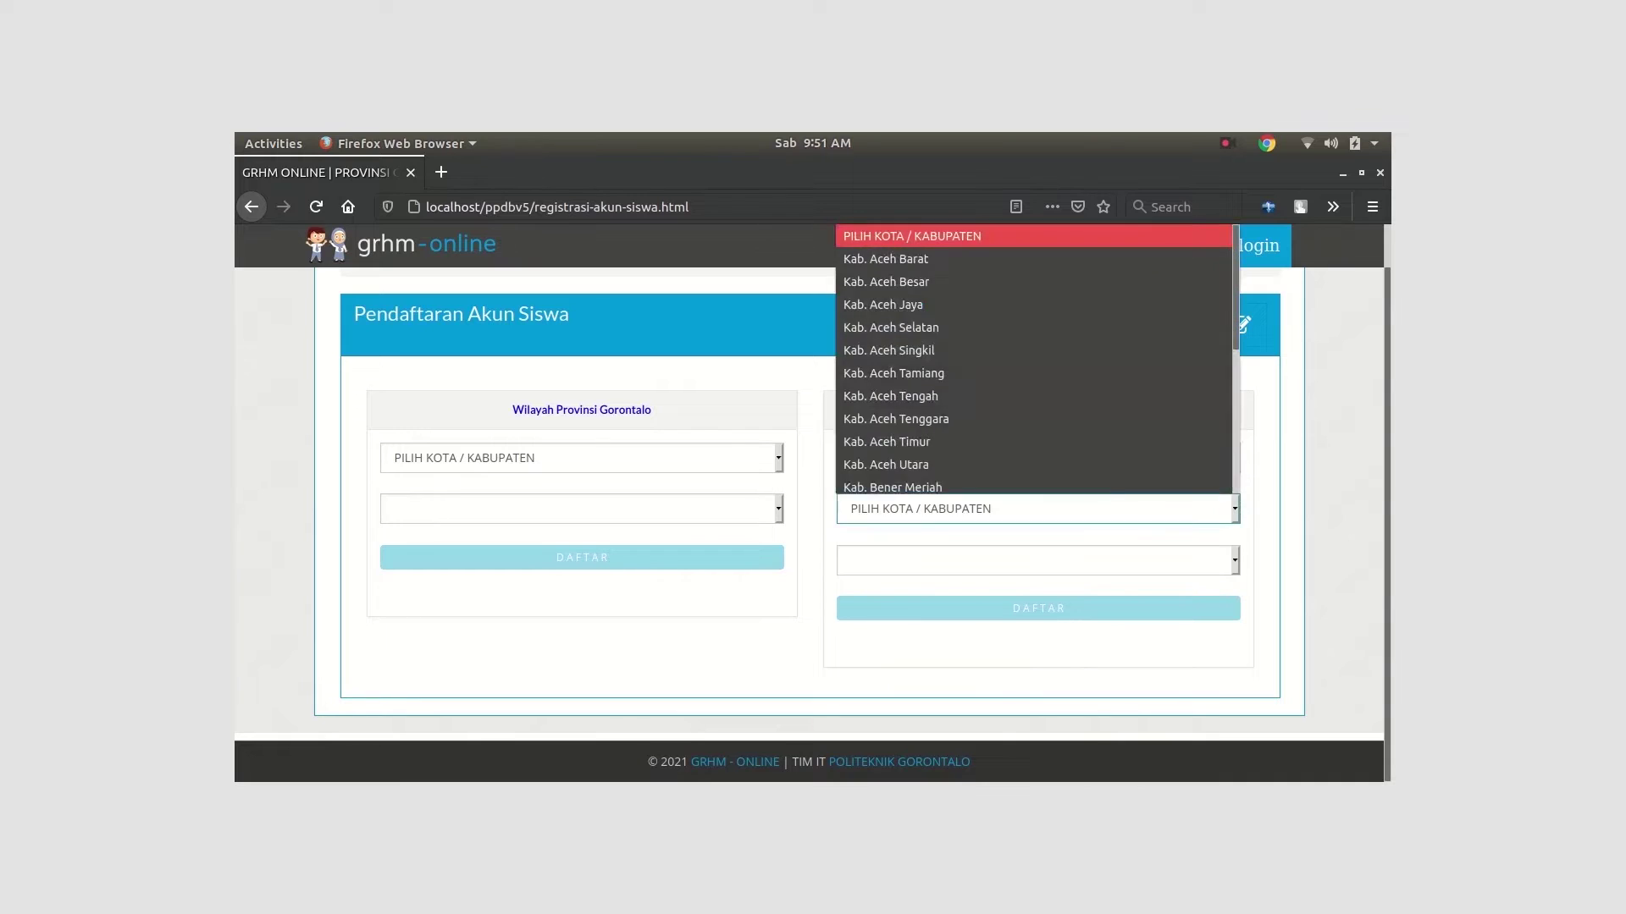
click(958, 280)
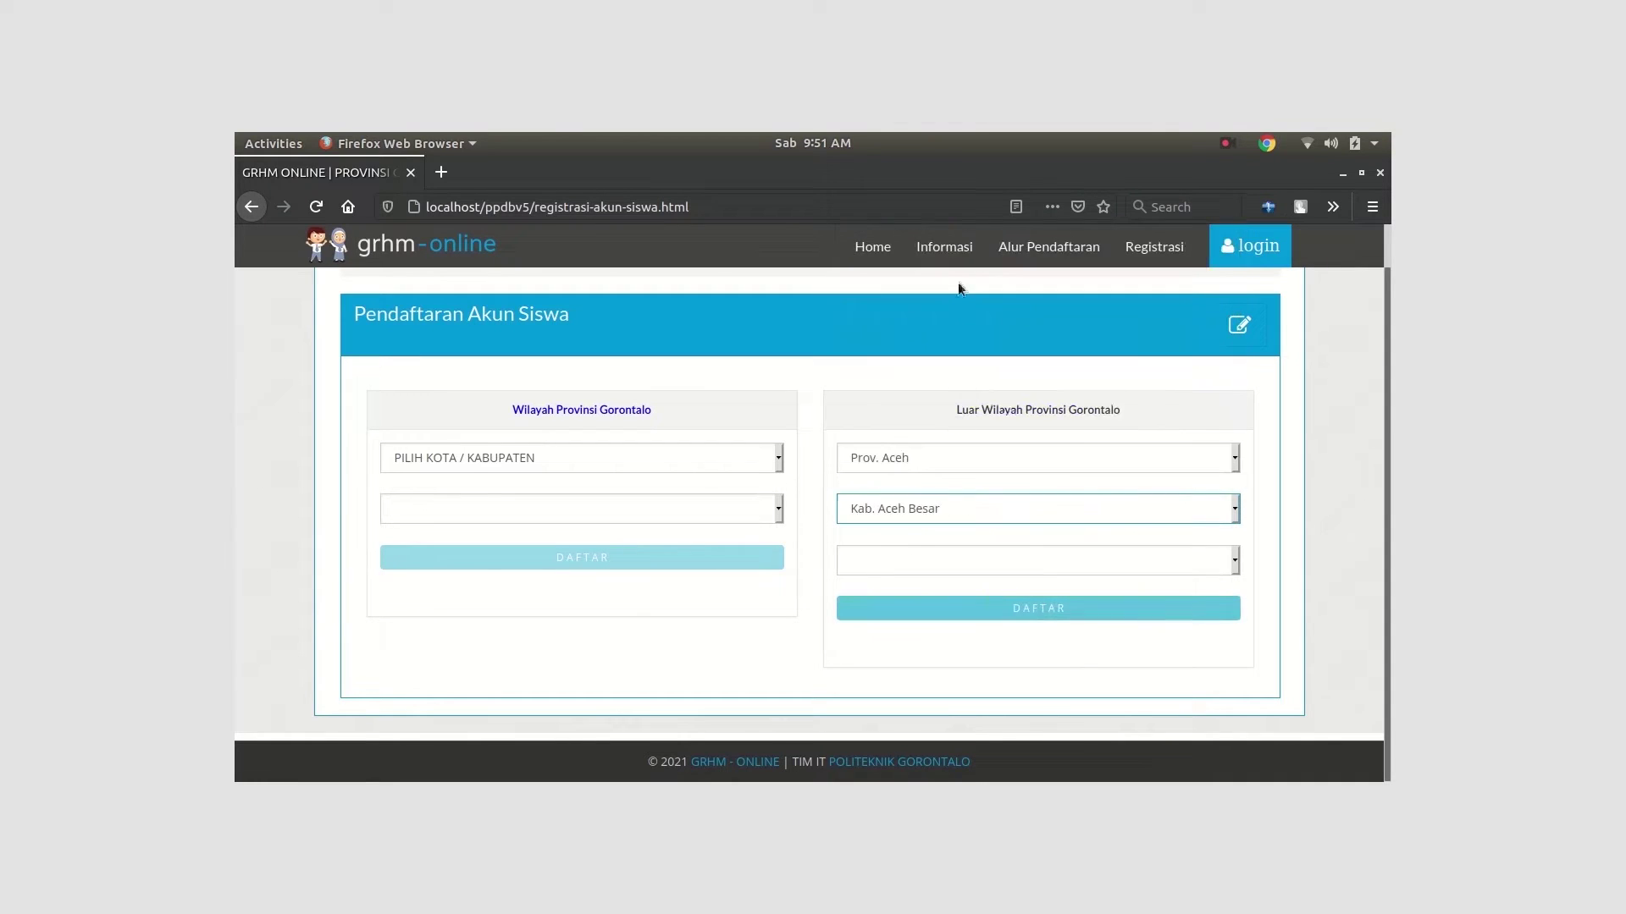
click(1235, 559)
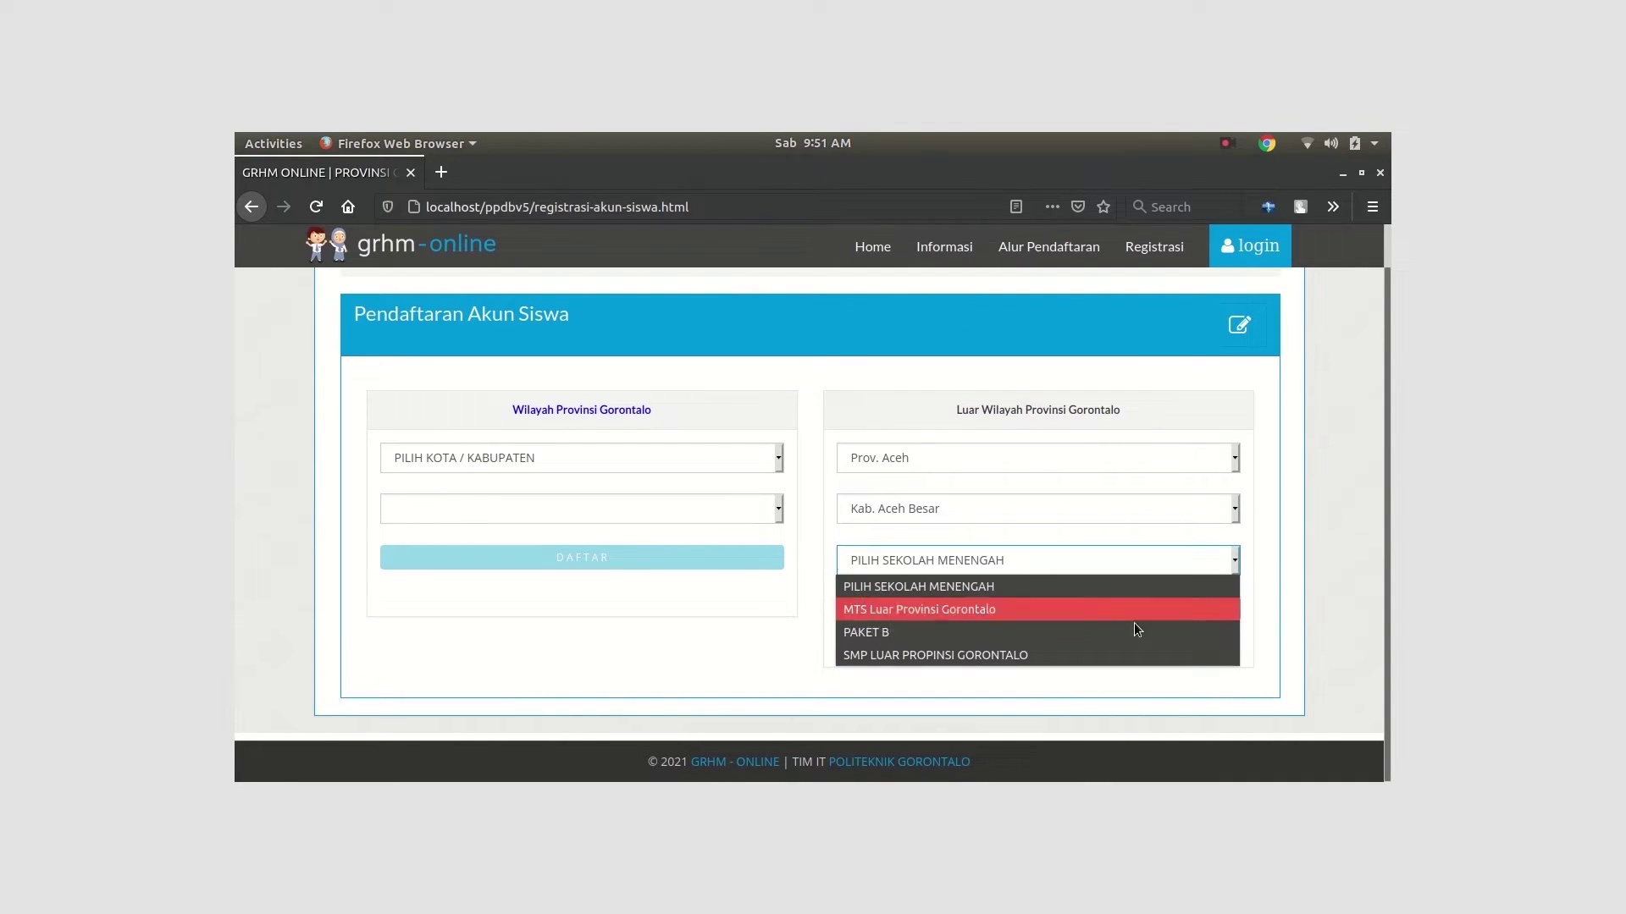
click(1052, 607)
click(1054, 610)
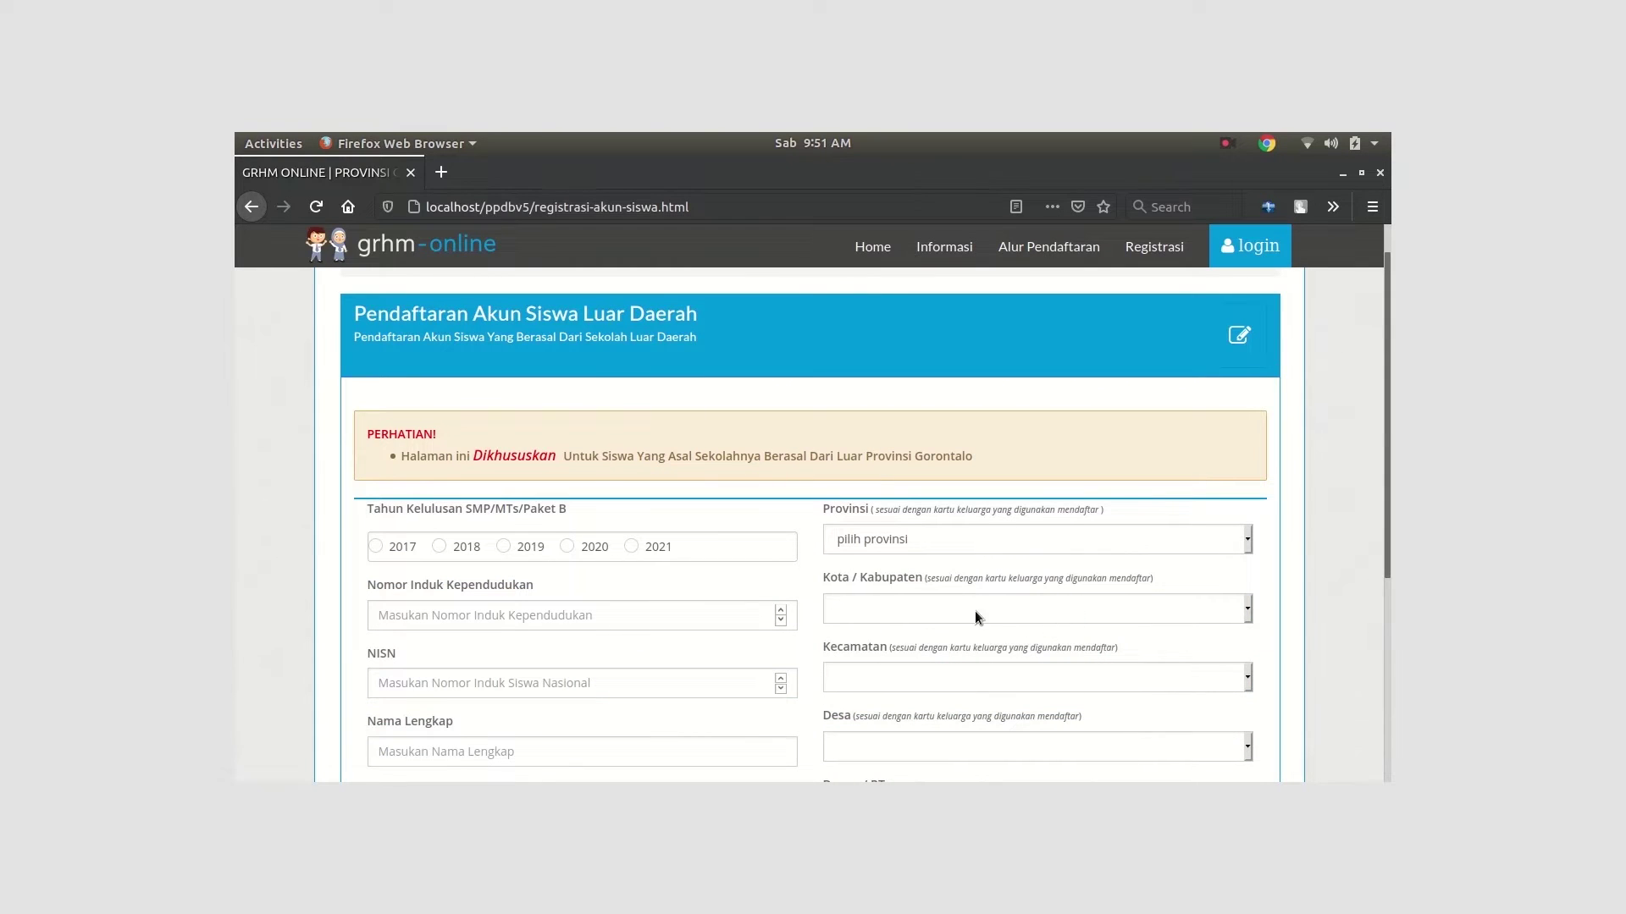
Mark 2021 as the graduation year and begin the national ID number entry
scroll(934, 589, down, 5)
scroll(667, 554, up, 2)
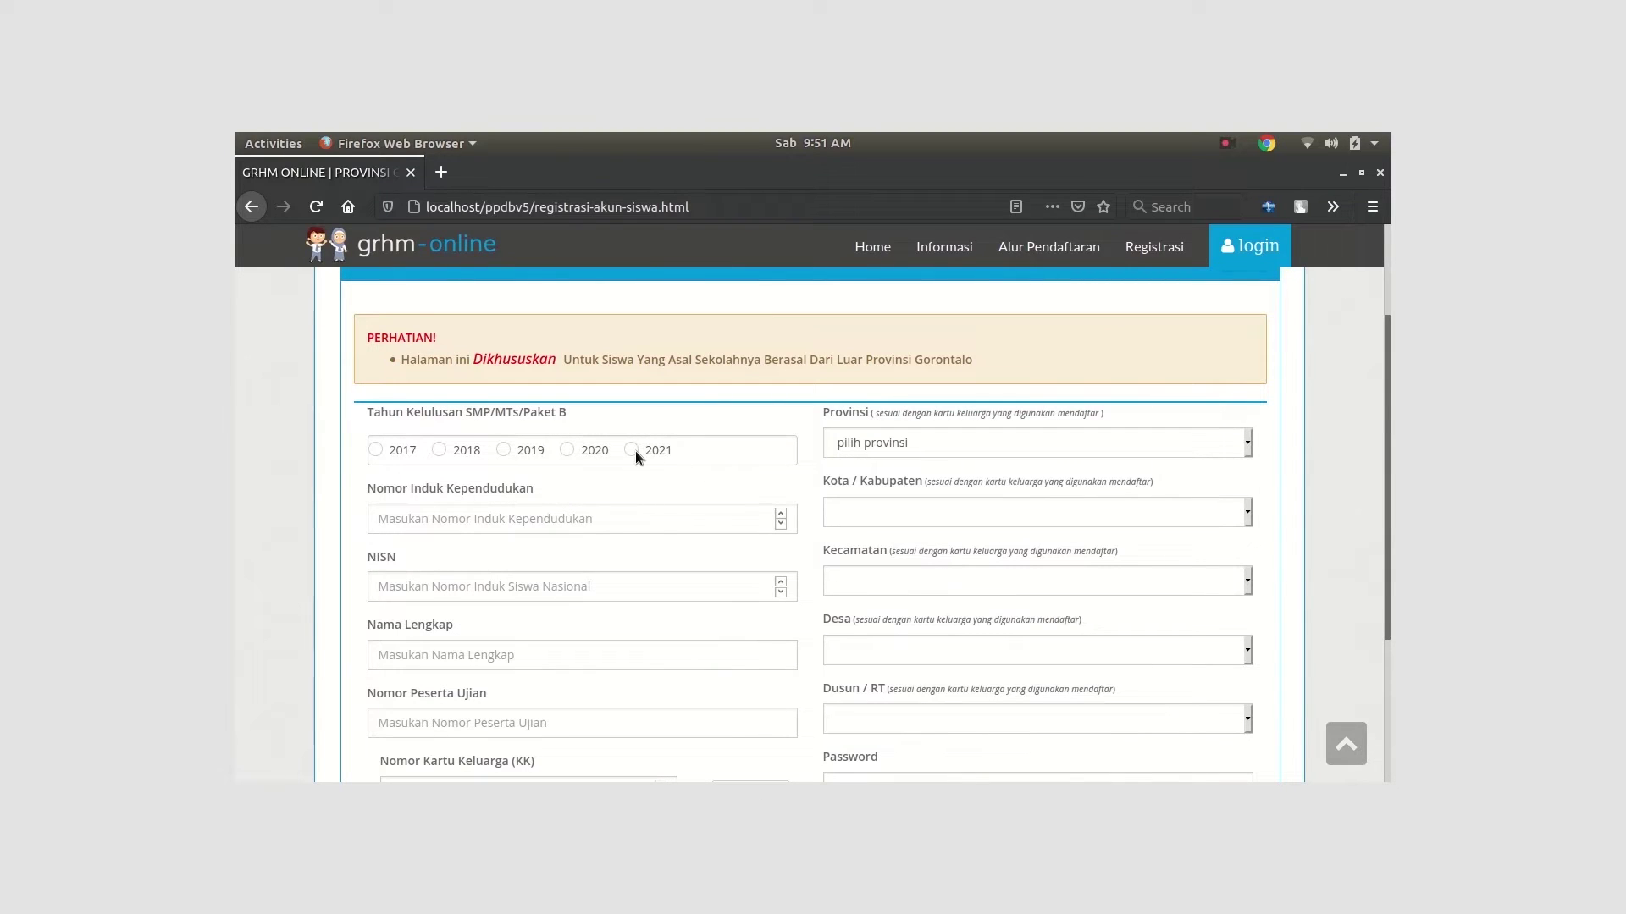
click(631, 449)
click(622, 524)
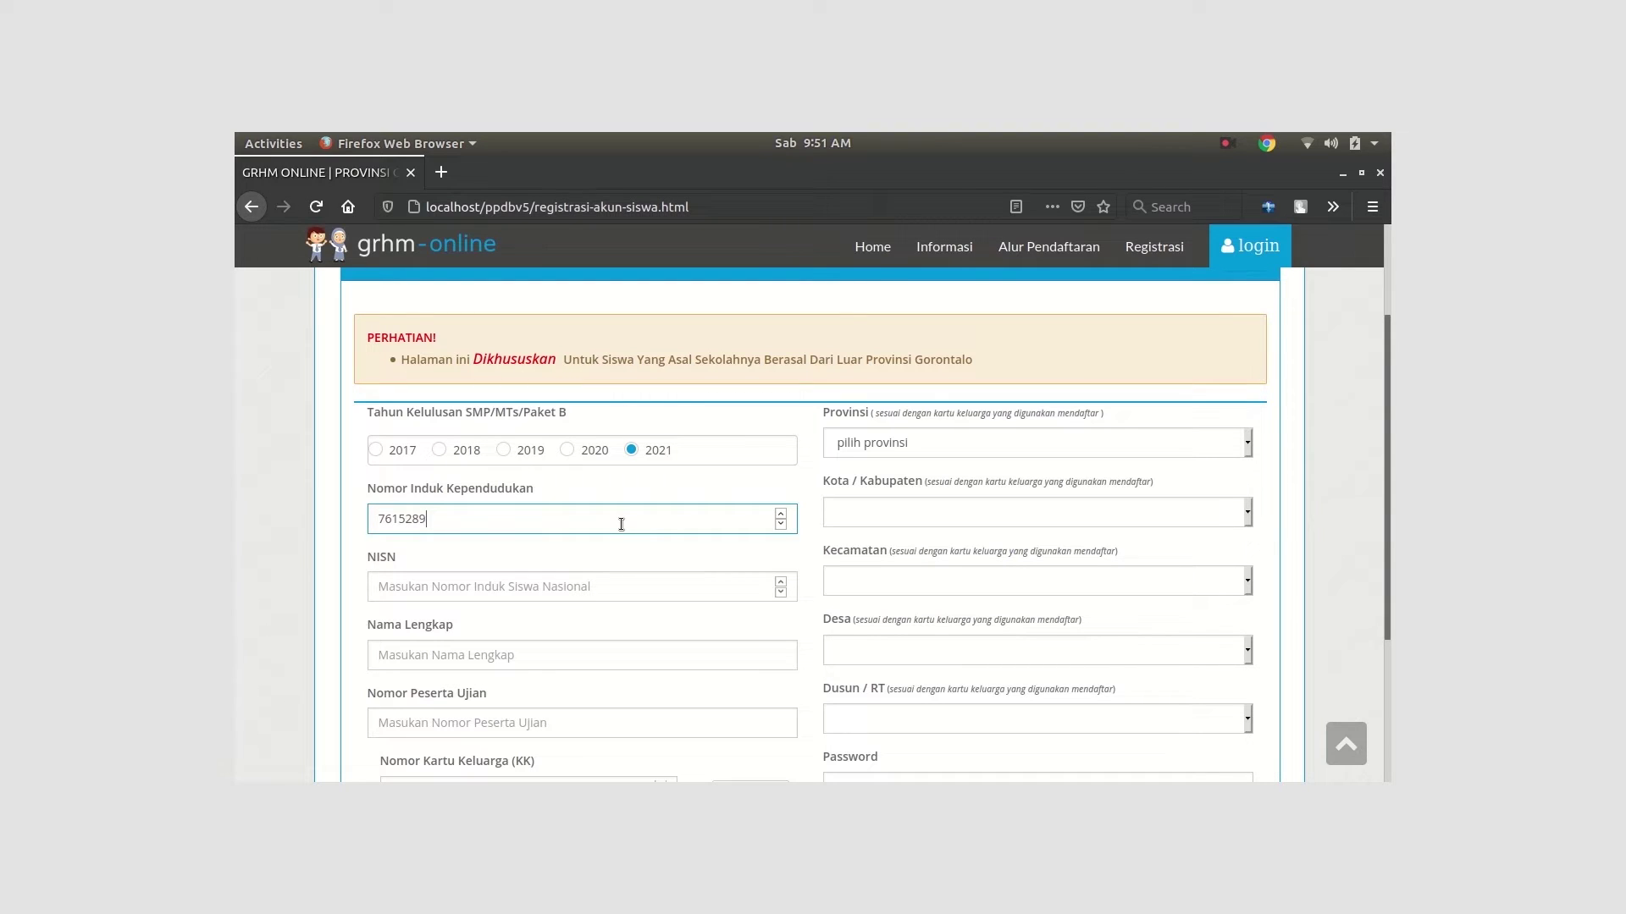
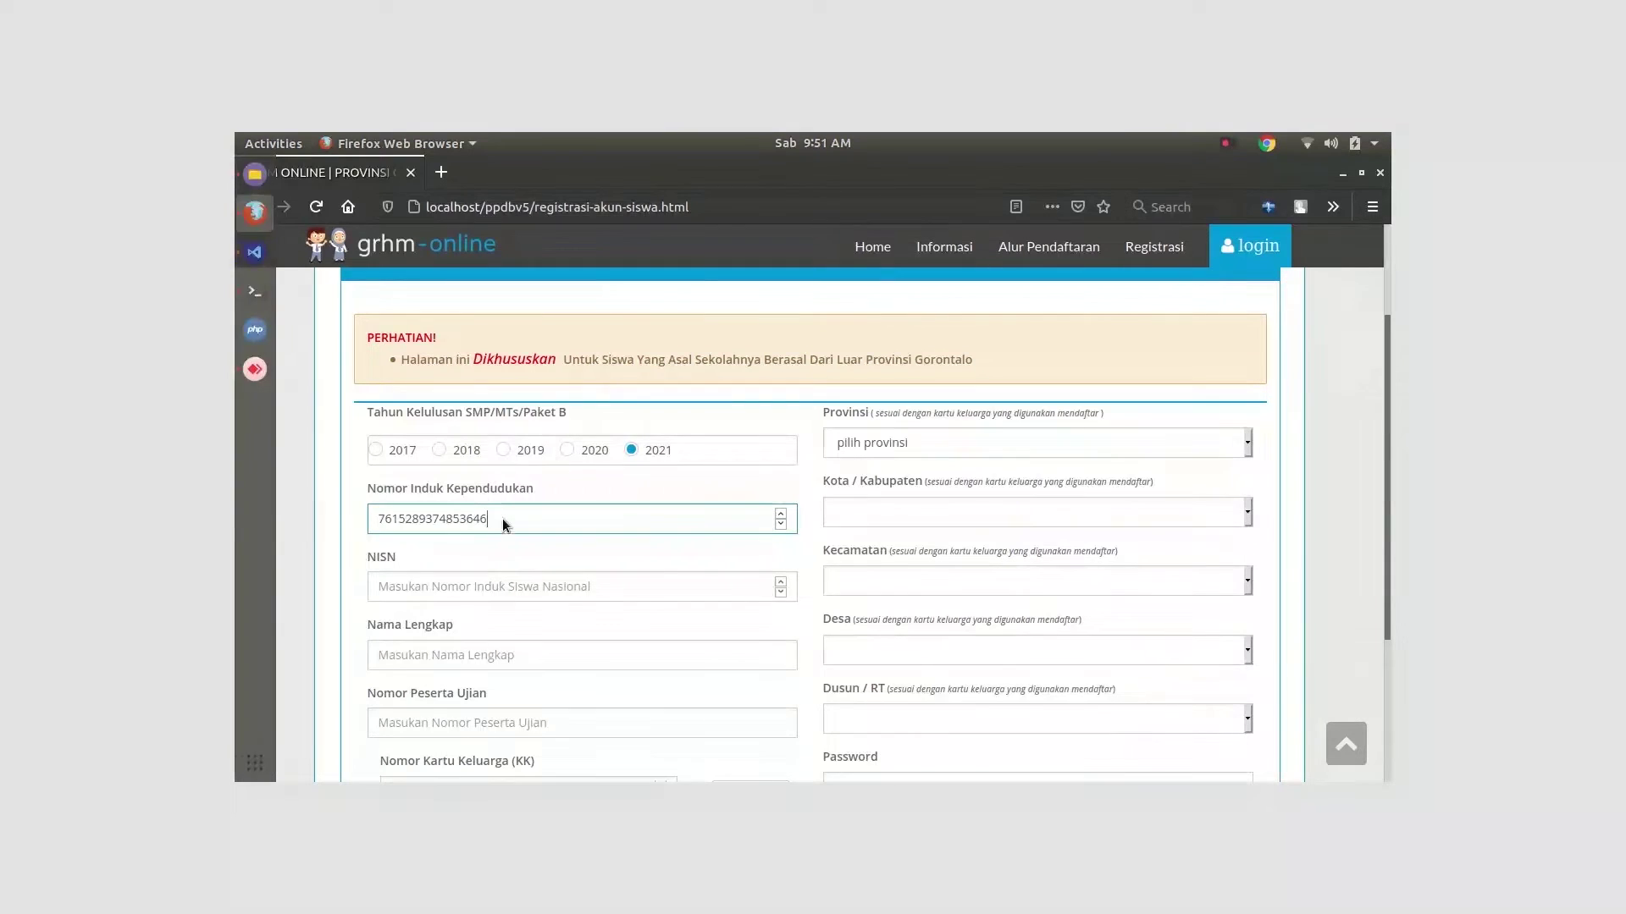
Enter the student's national ID number, NISN and full name
click(438, 577)
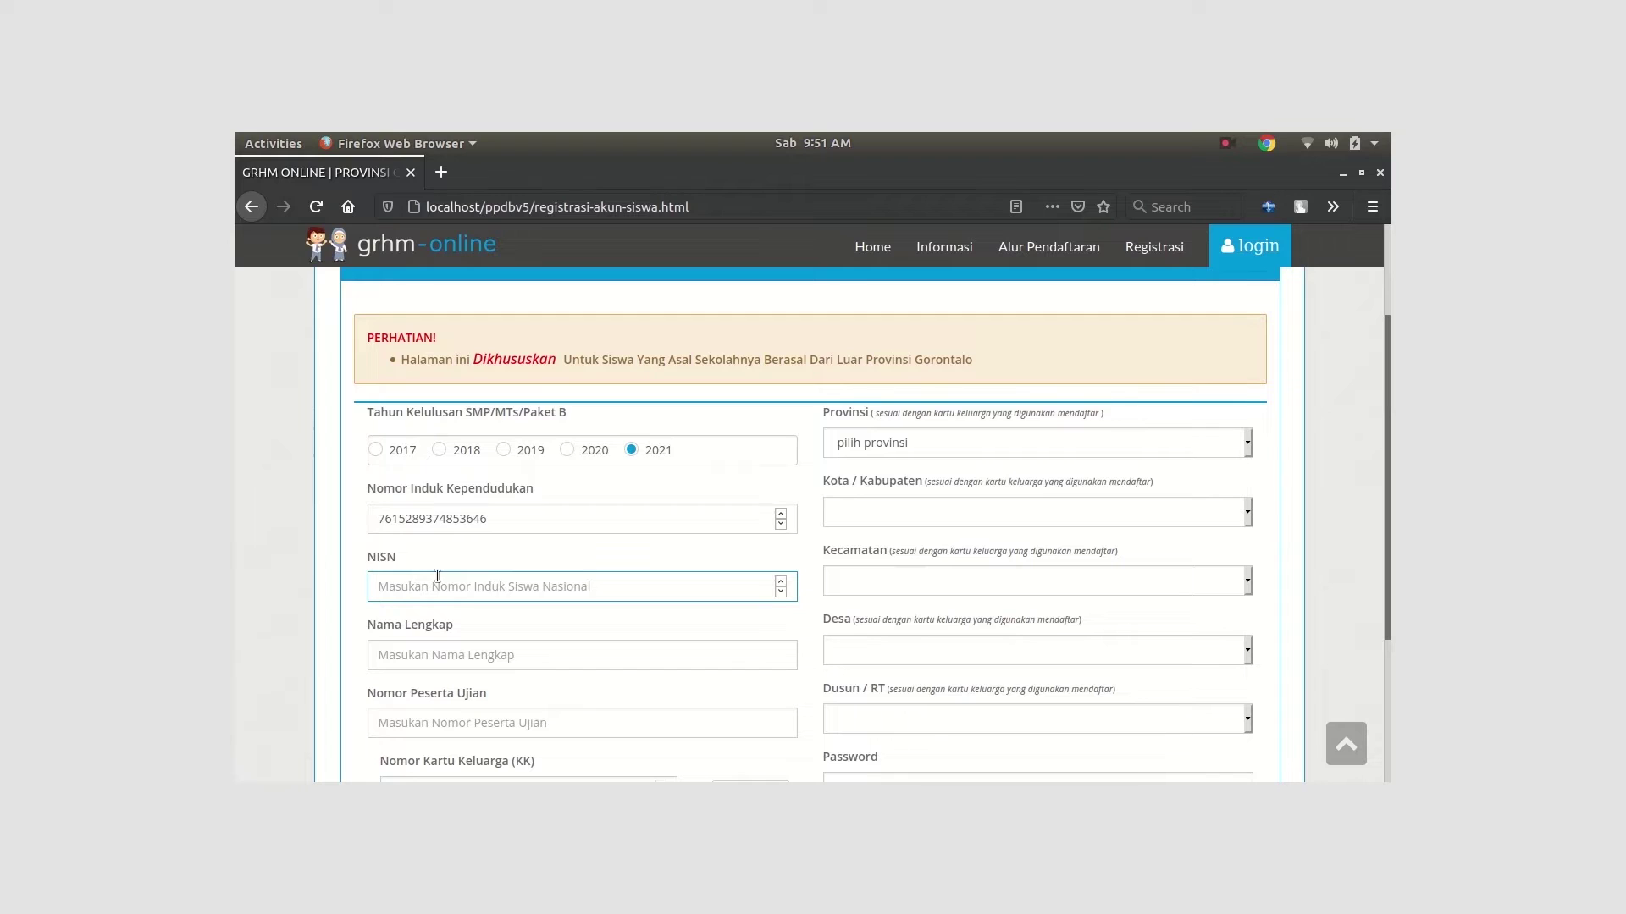
text(2307)
click(512, 664)
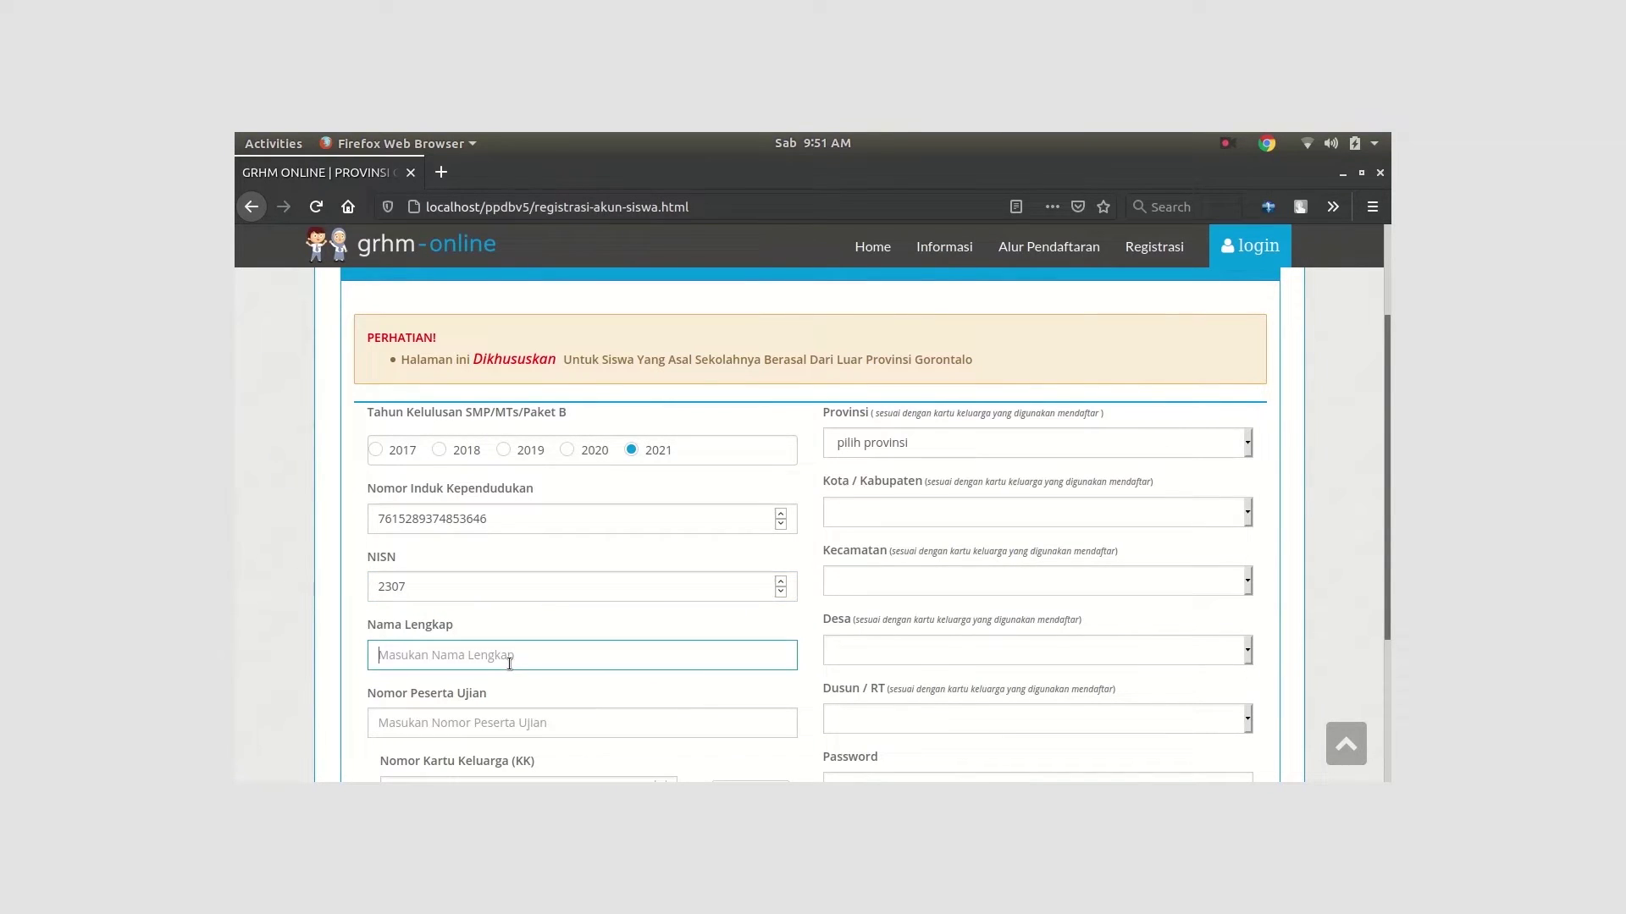
Fill in the exam participant number and the family card number
scroll(512, 639, down, 4)
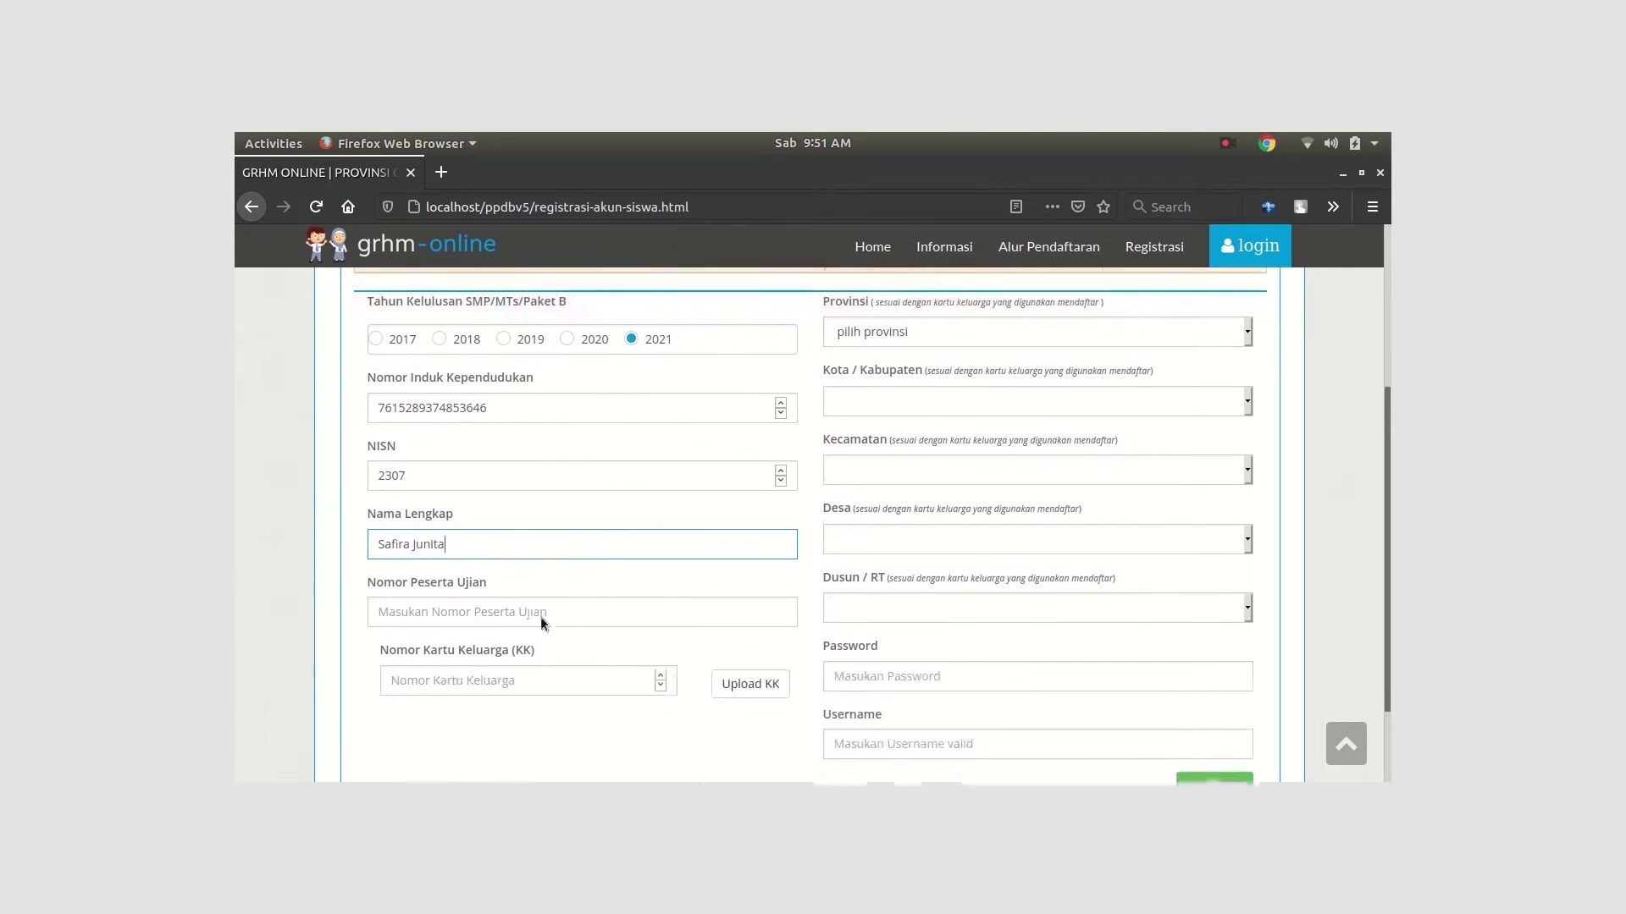
click(563, 529)
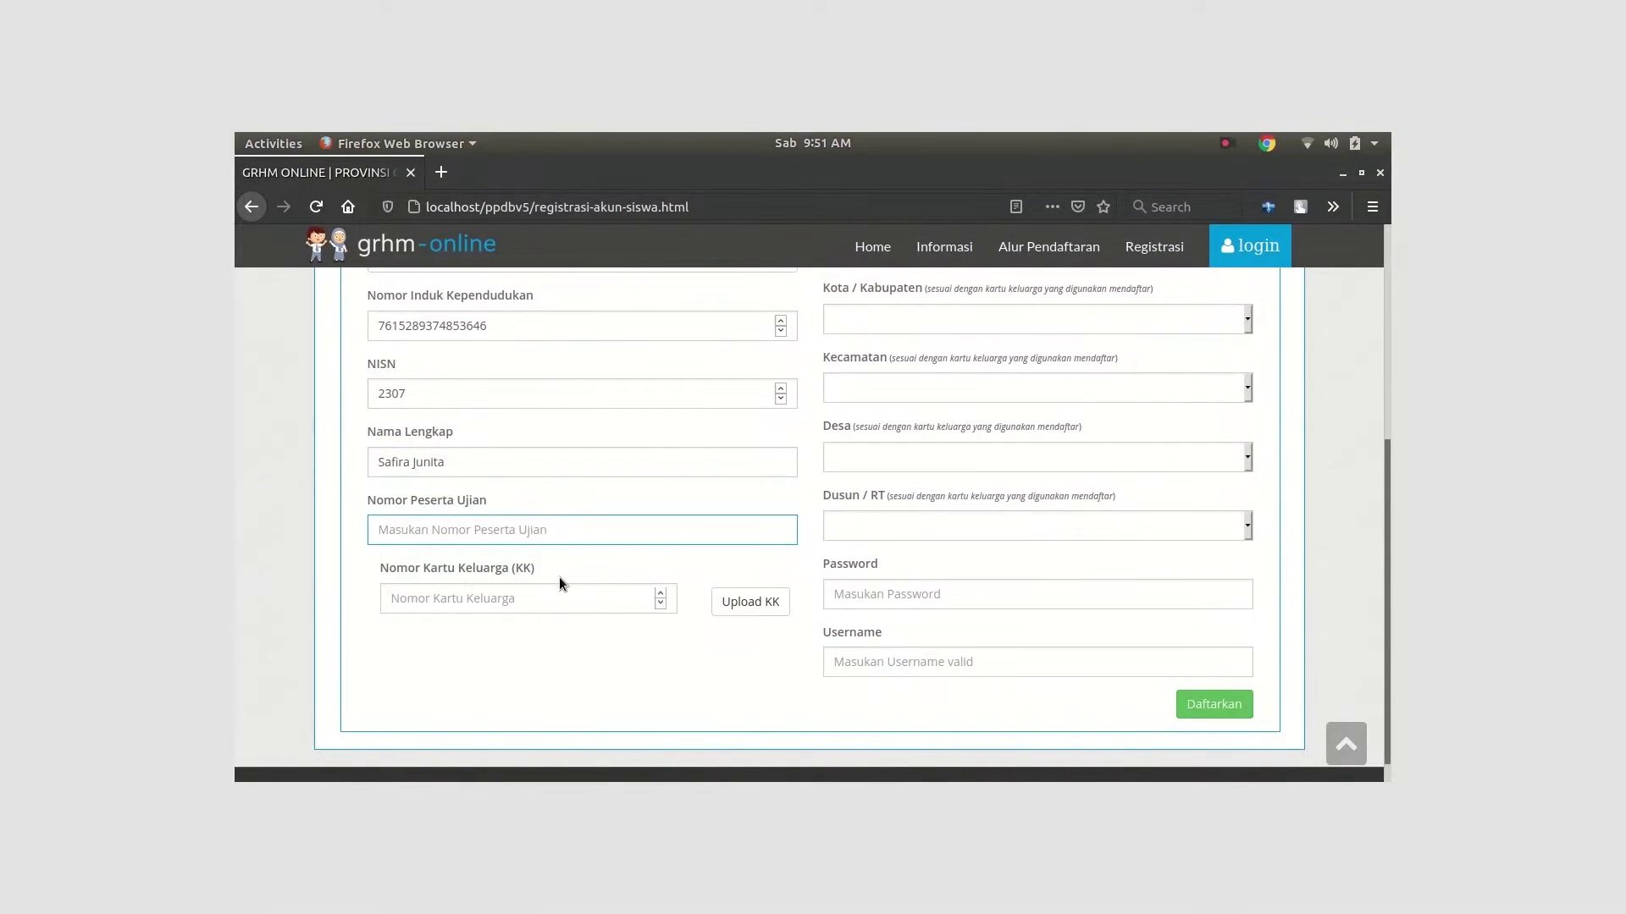
text(10)
scroll(508, 601, down, 1)
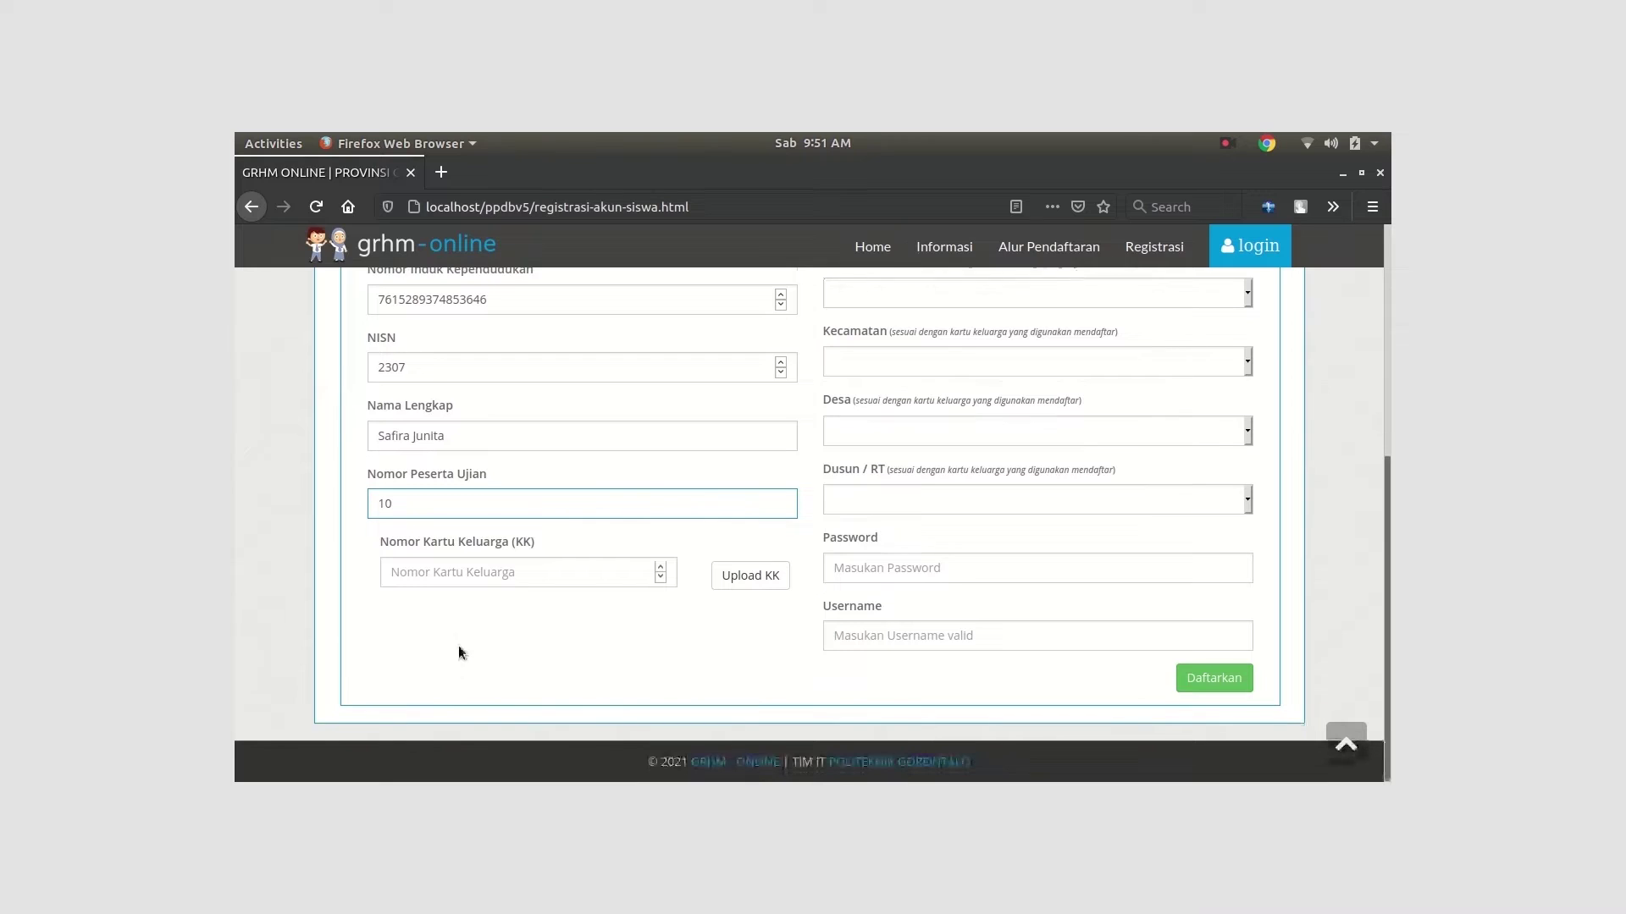
click(458, 573)
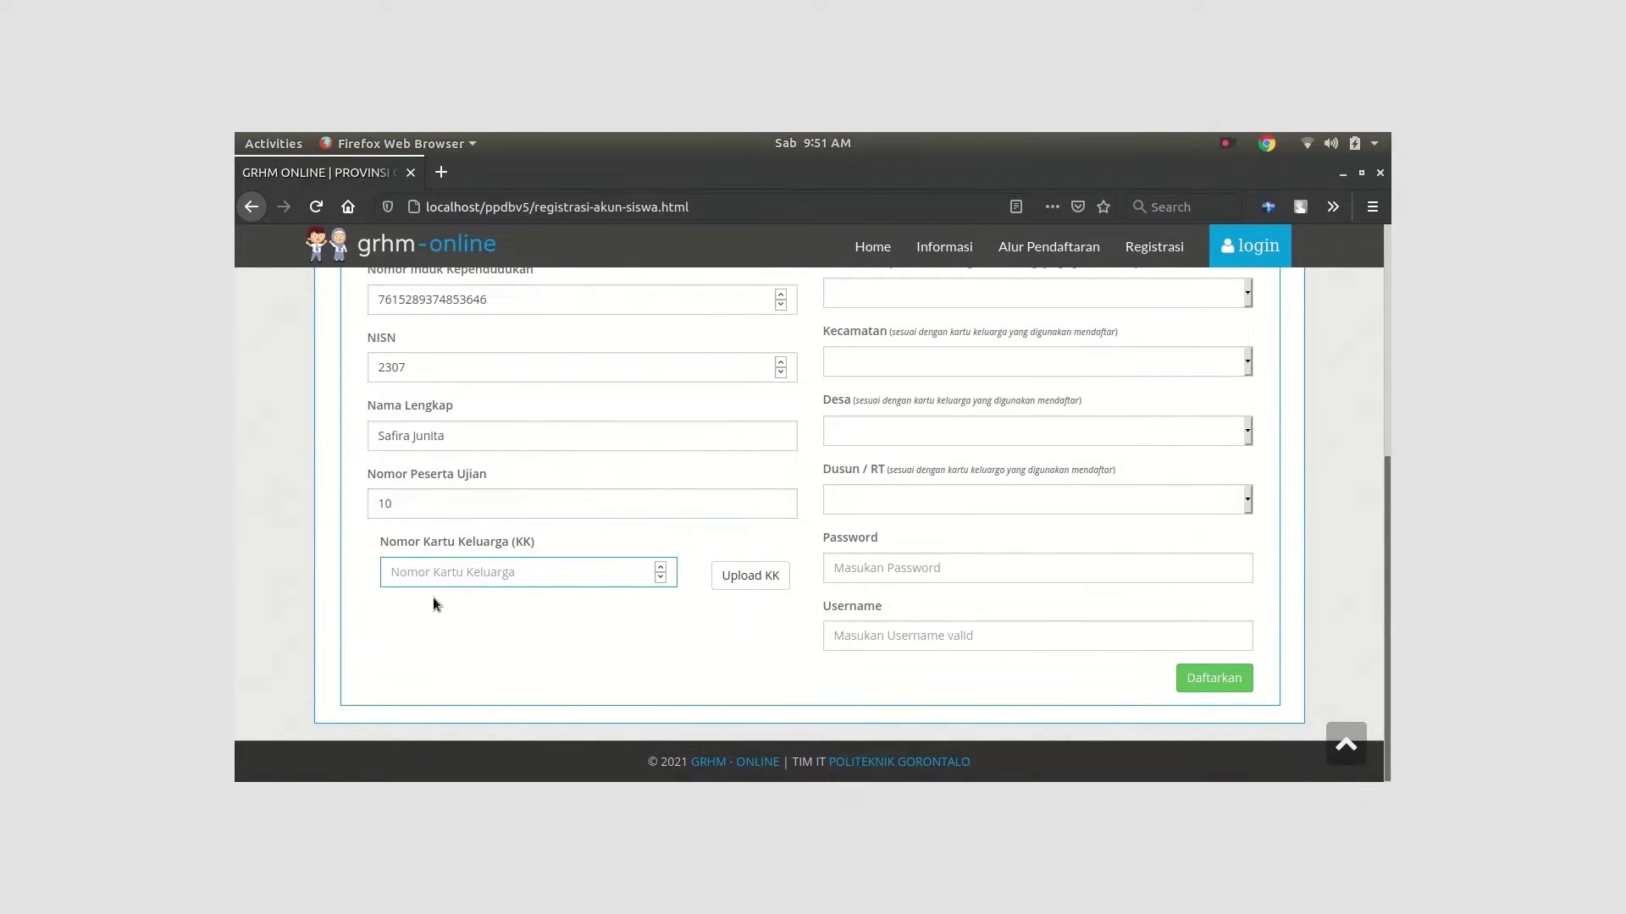
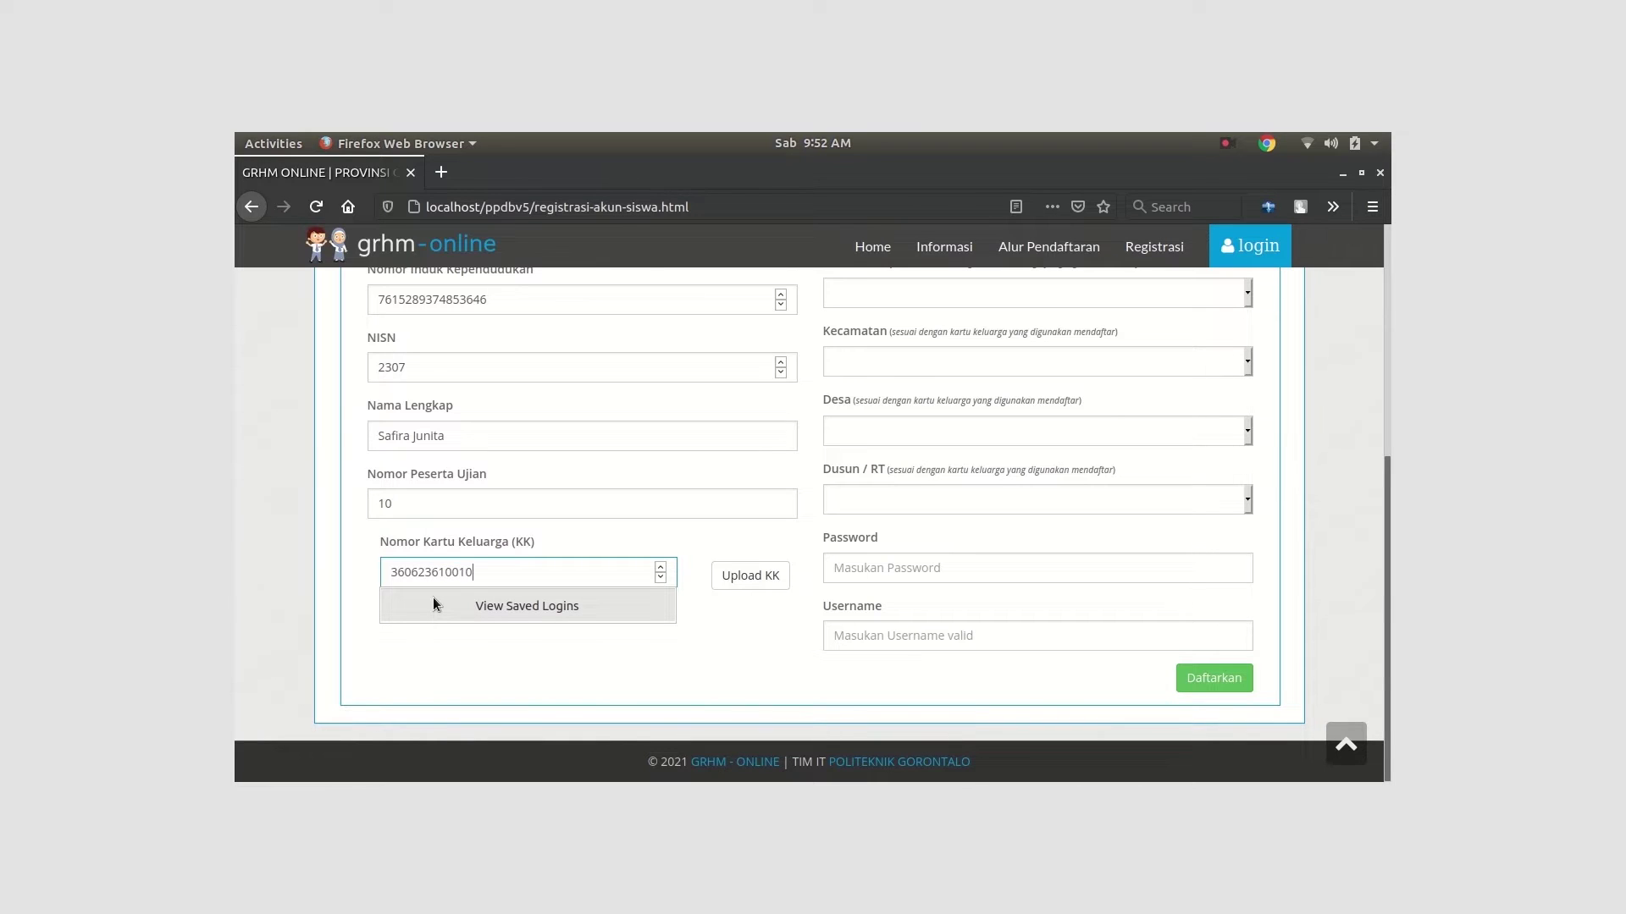
click(745, 569)
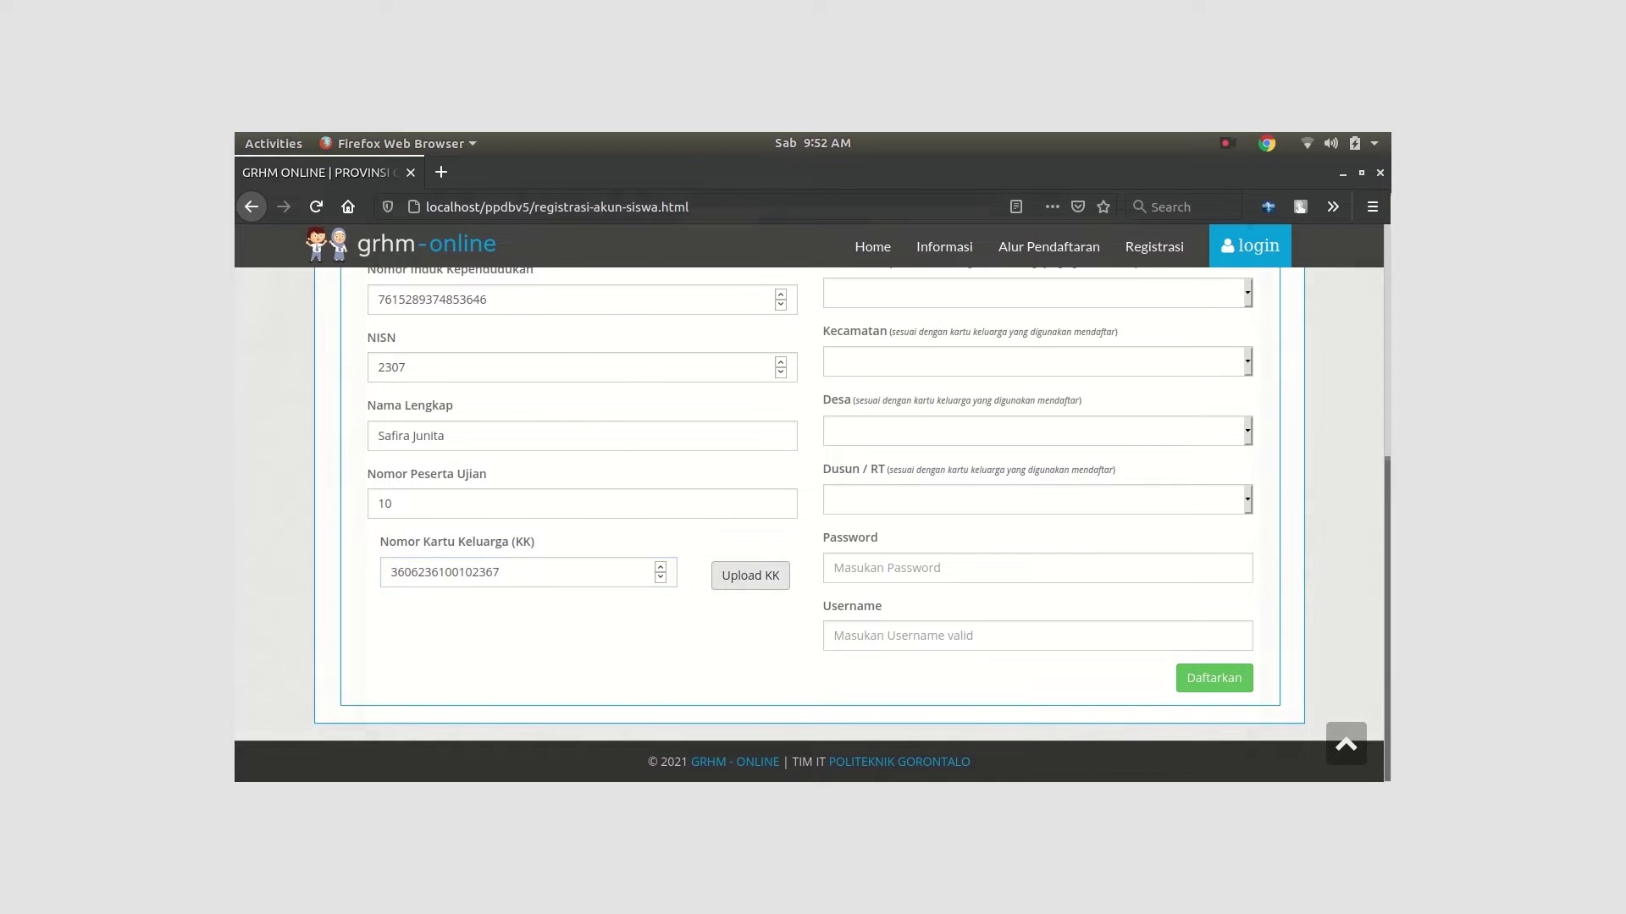
Confirm kartu_keluarga.jpg as the family card and set the address to Prov. Aceh, Kab. Aceh Besar
click(641, 319)
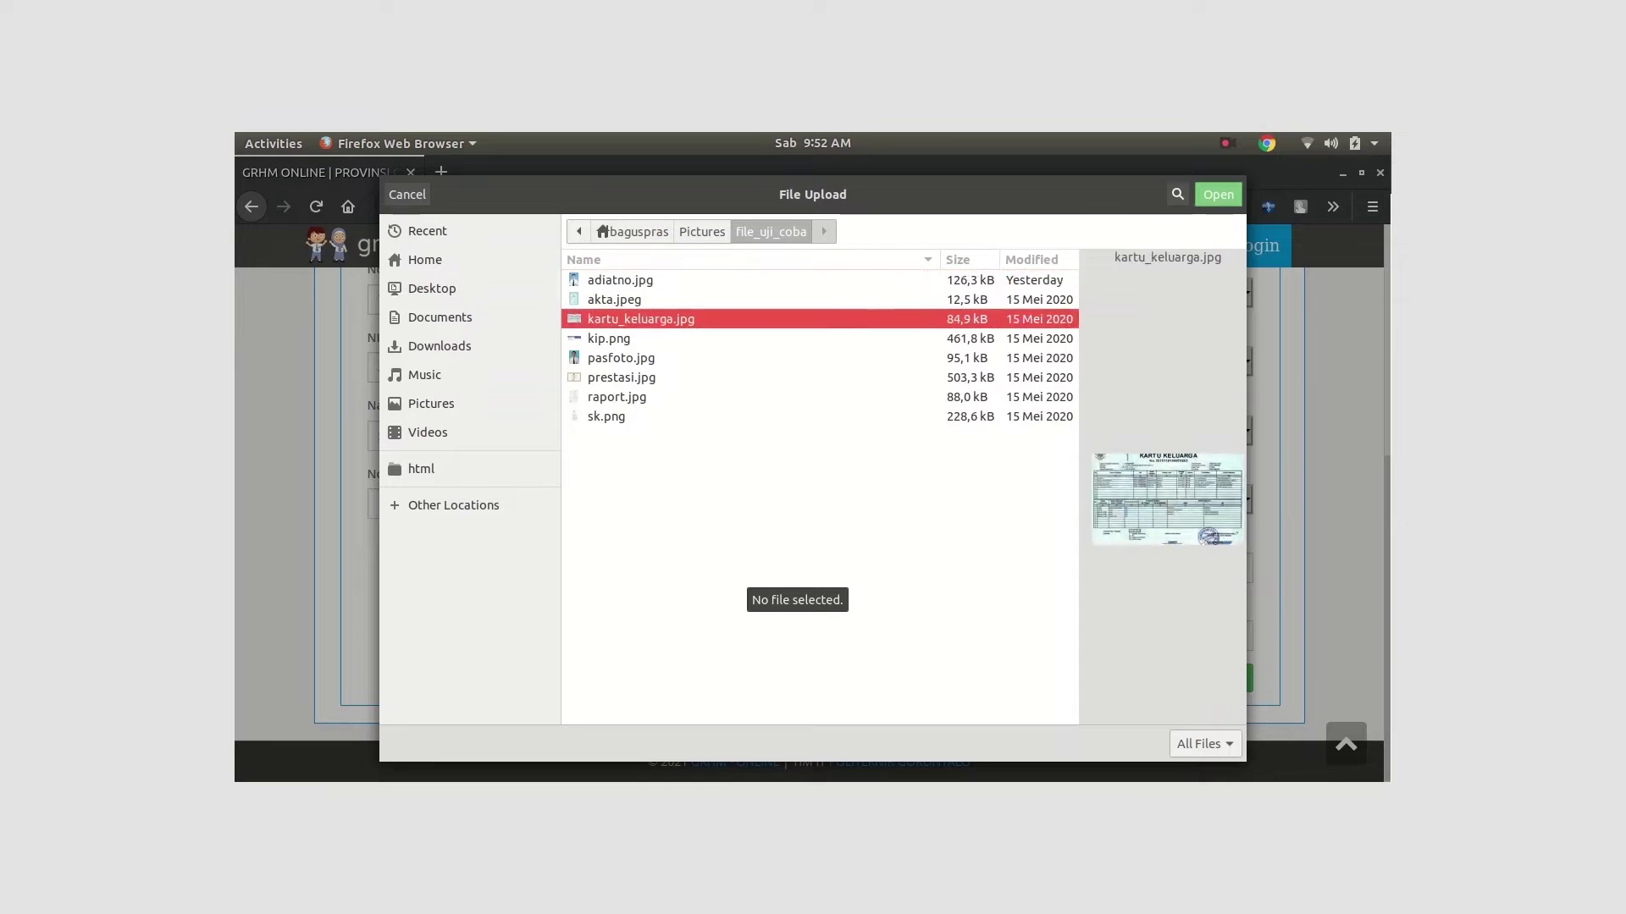
key(Return)
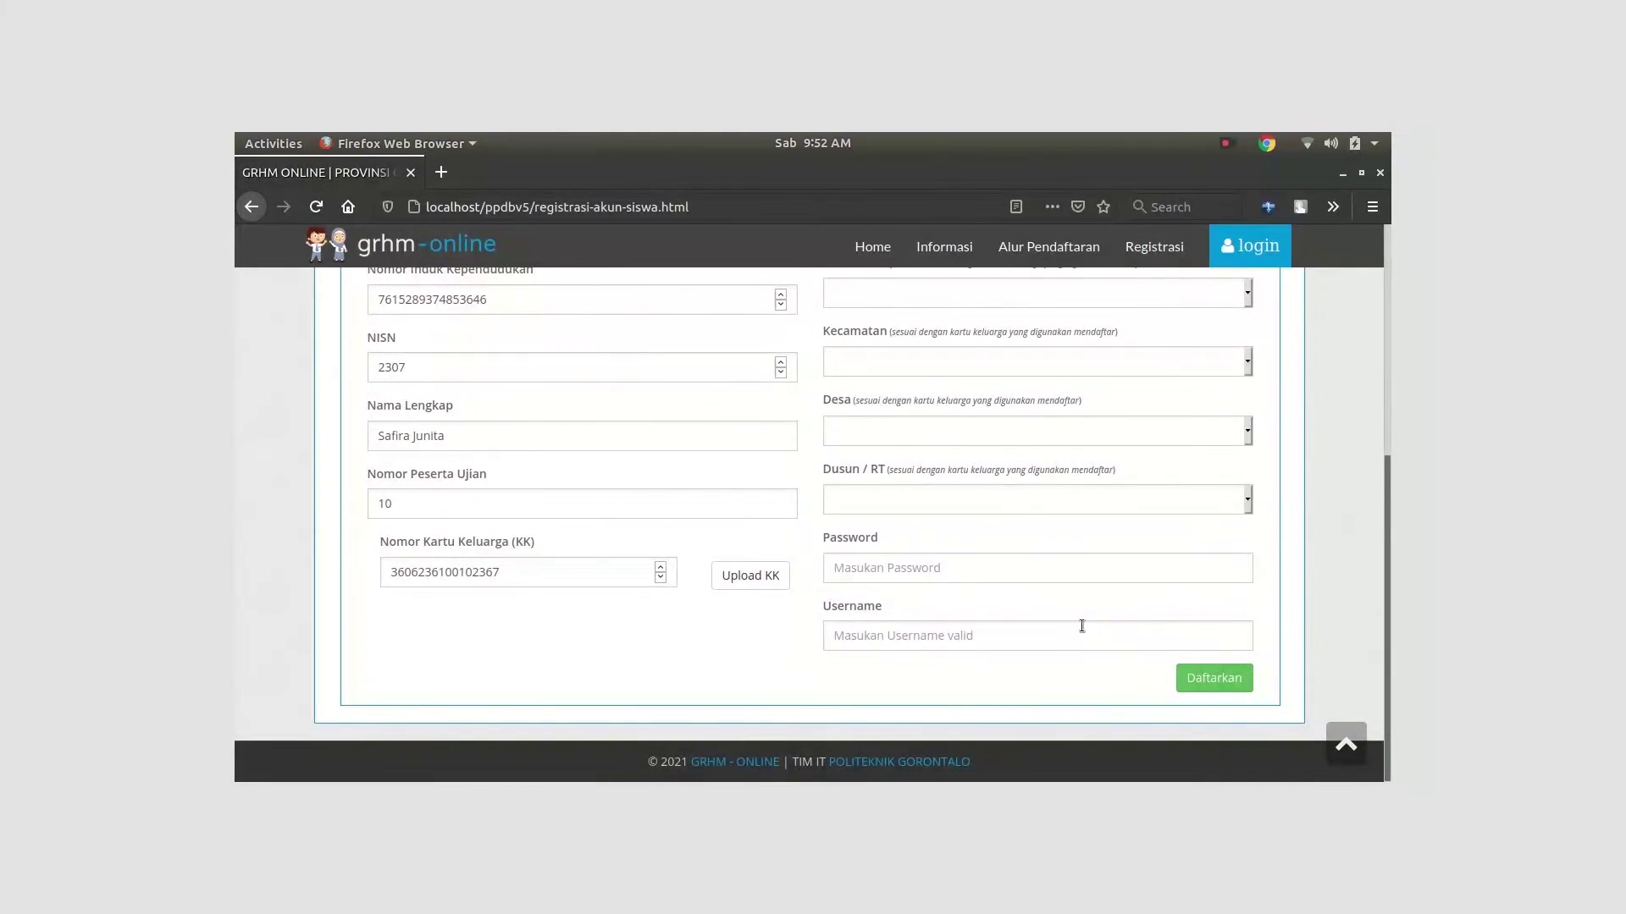
scroll(1078, 624, up, 3)
click(1248, 471)
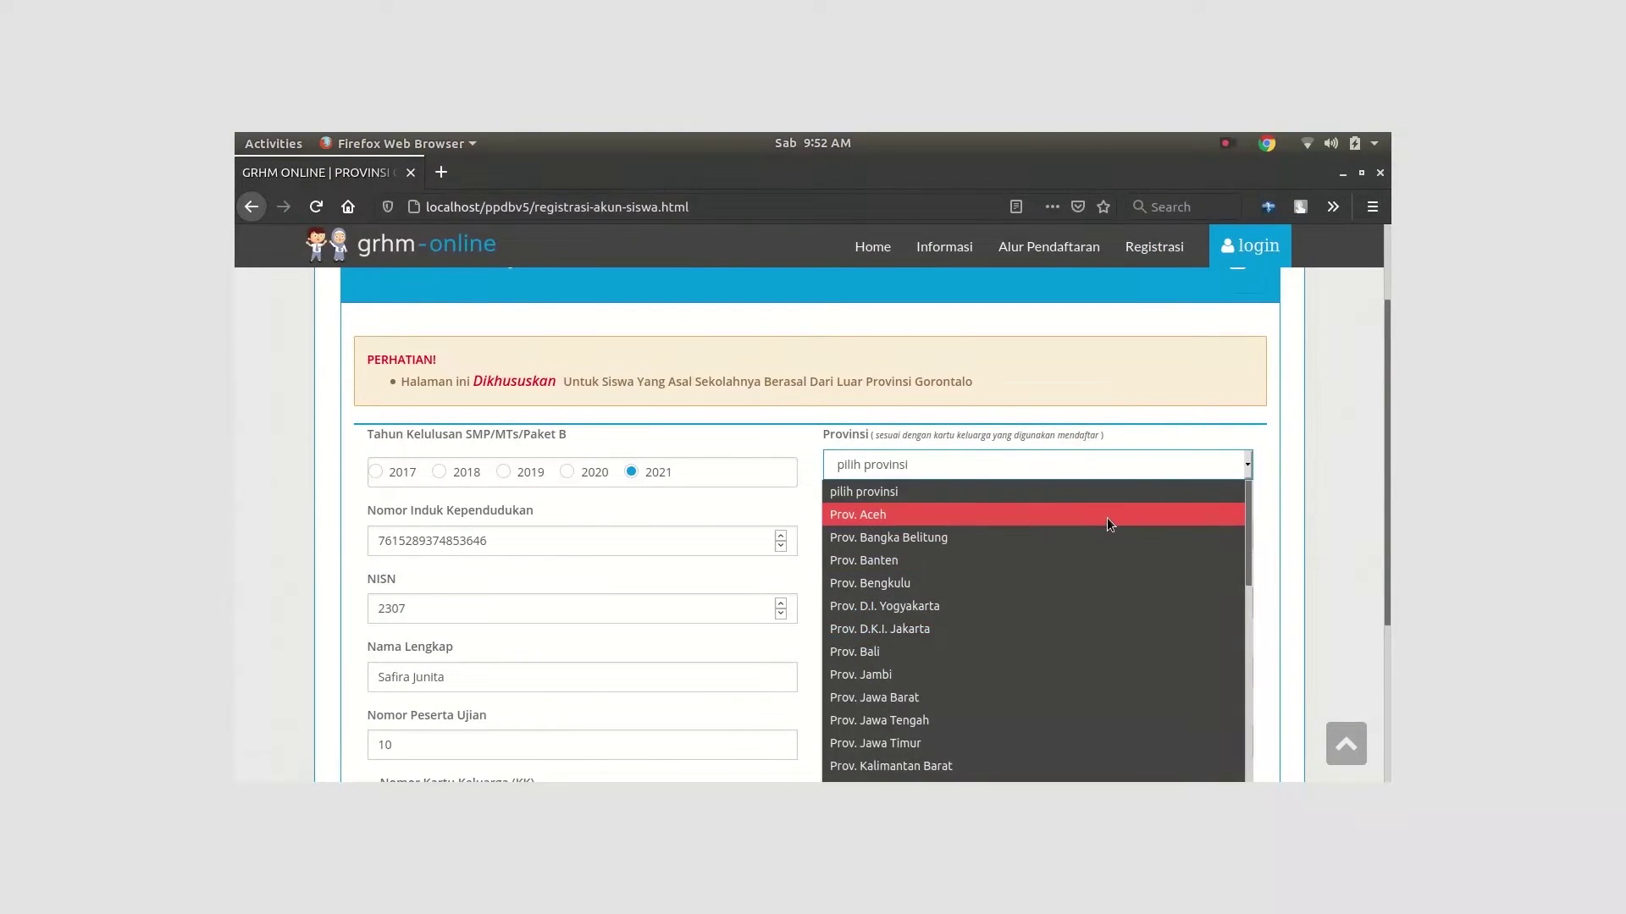
click(1106, 517)
click(1248, 533)
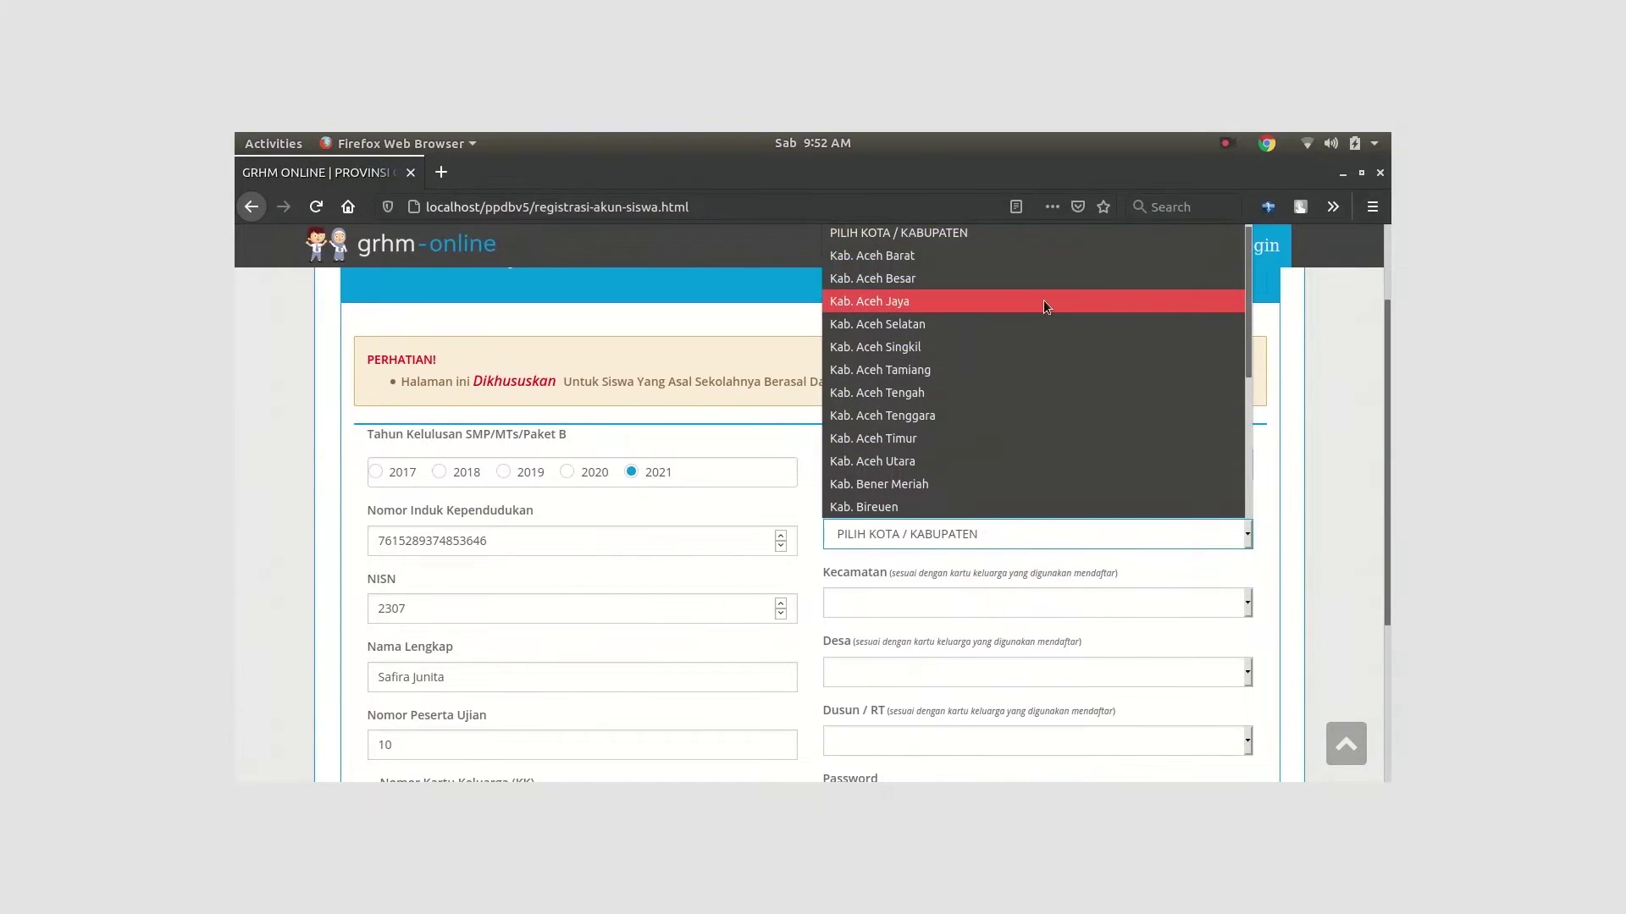
click(1032, 278)
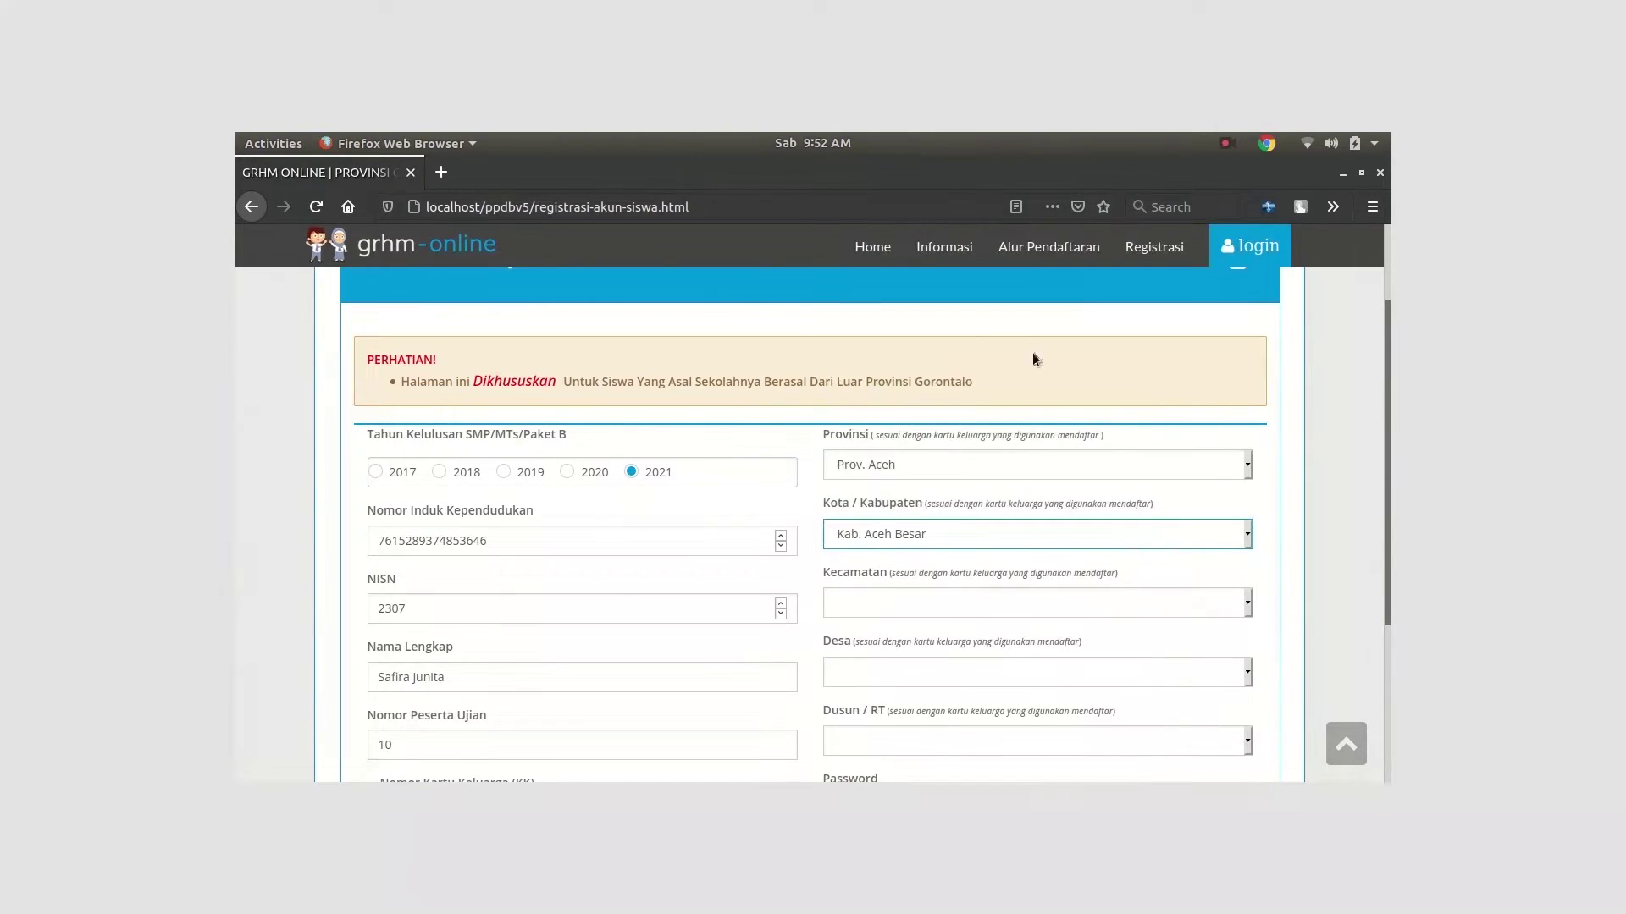
Set the sub-district to Kec. Darussalam, village NONE and Dusun / RT 1
click(1247, 602)
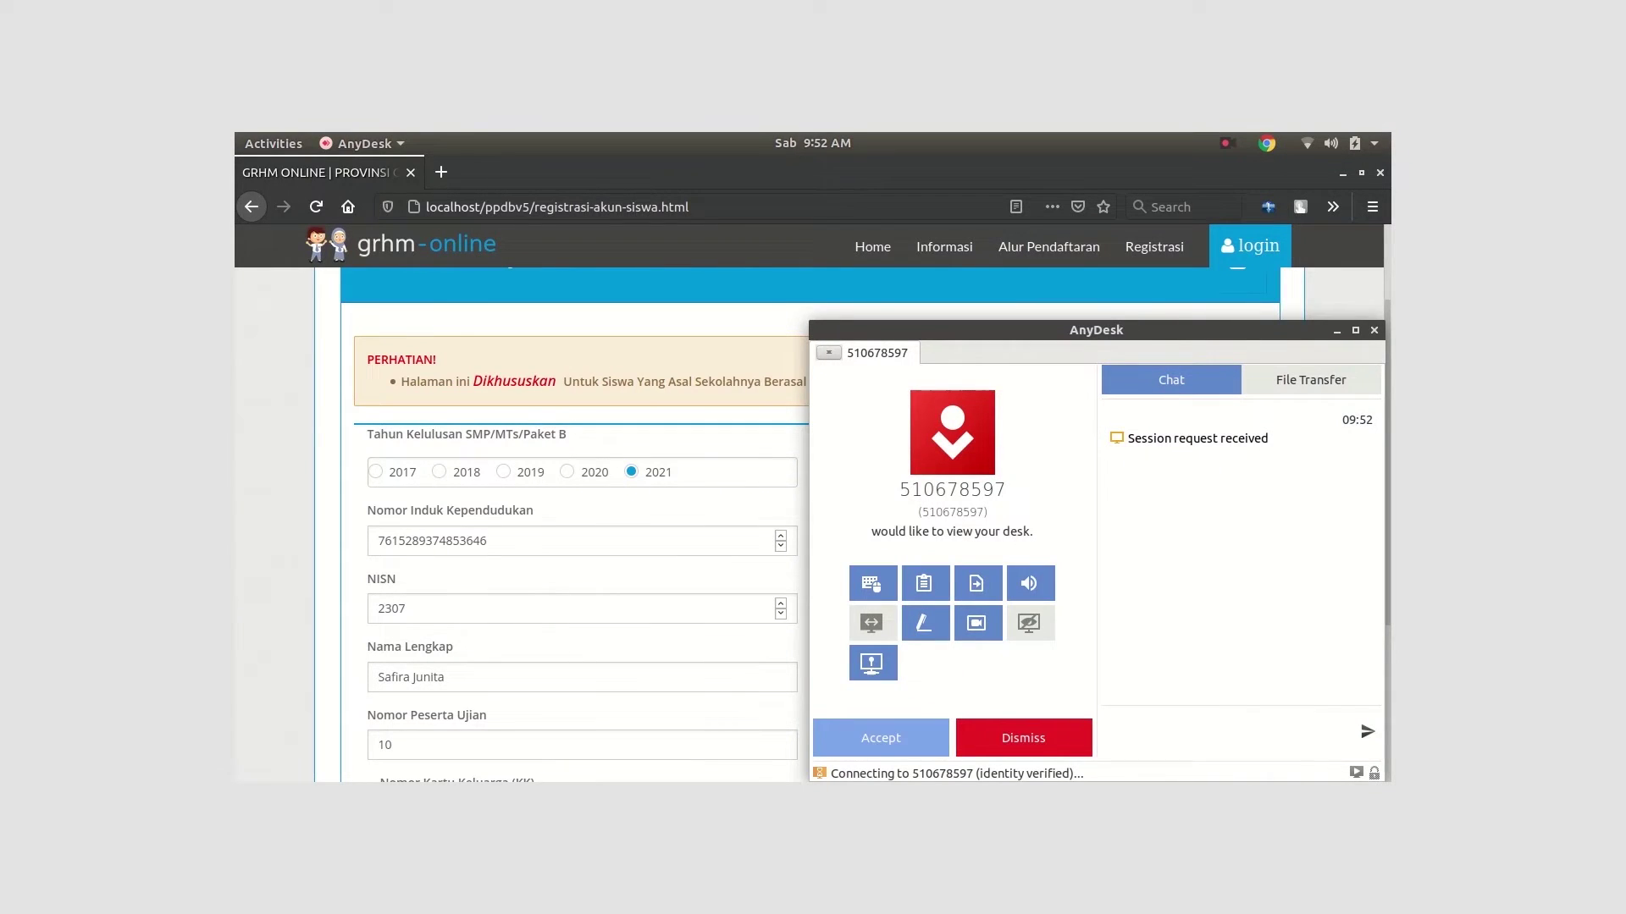
click(927, 743)
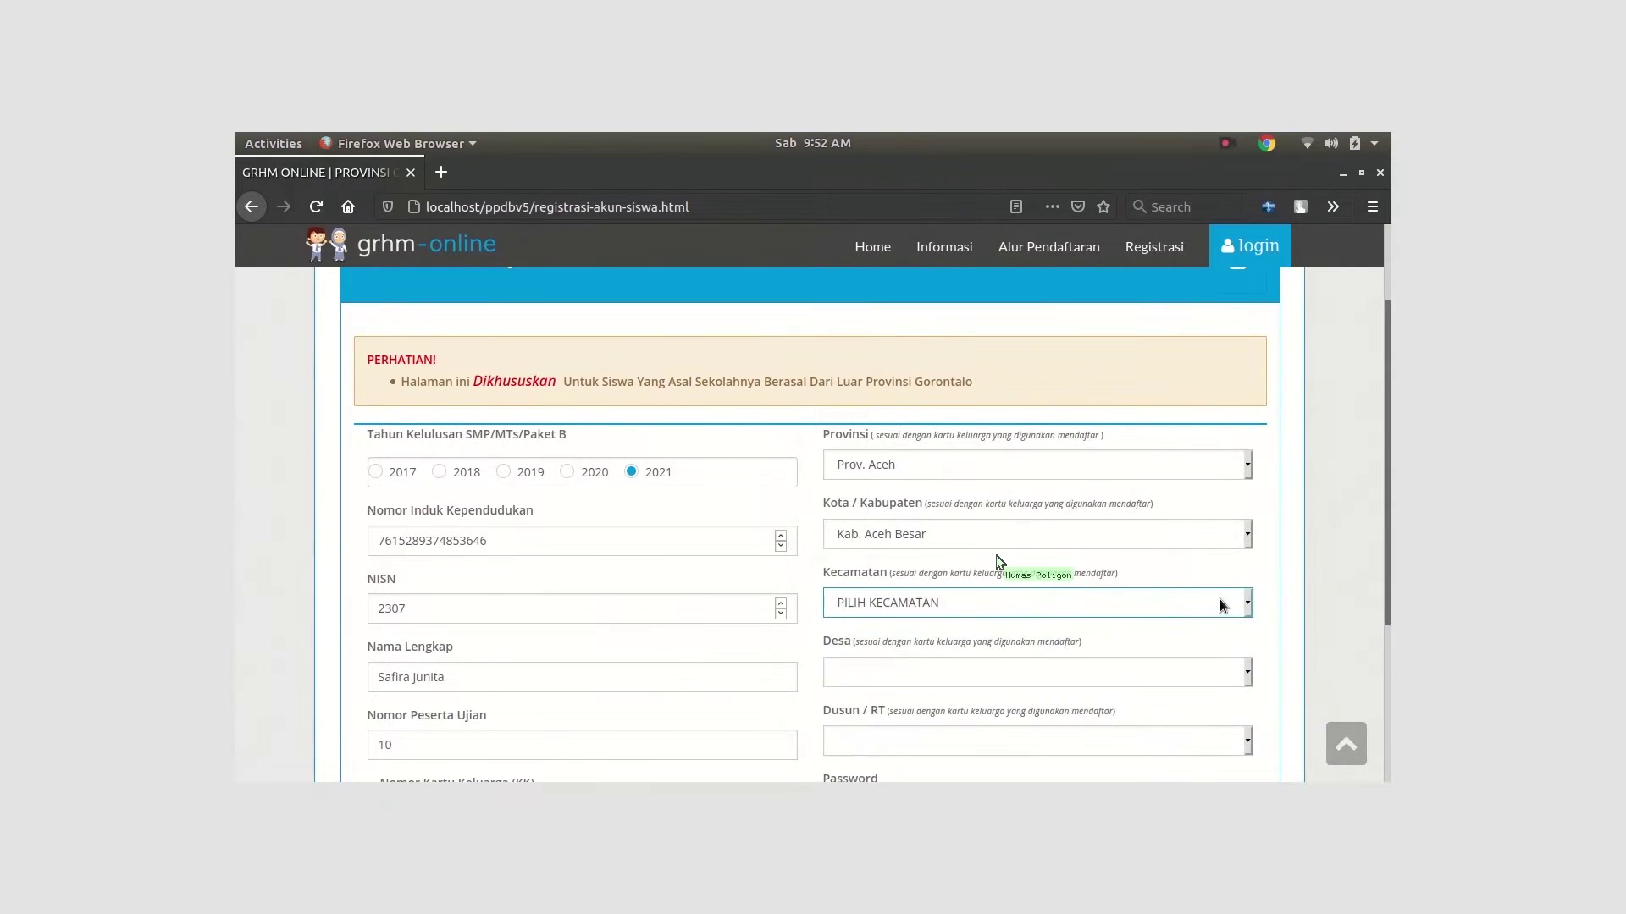
click(1223, 602)
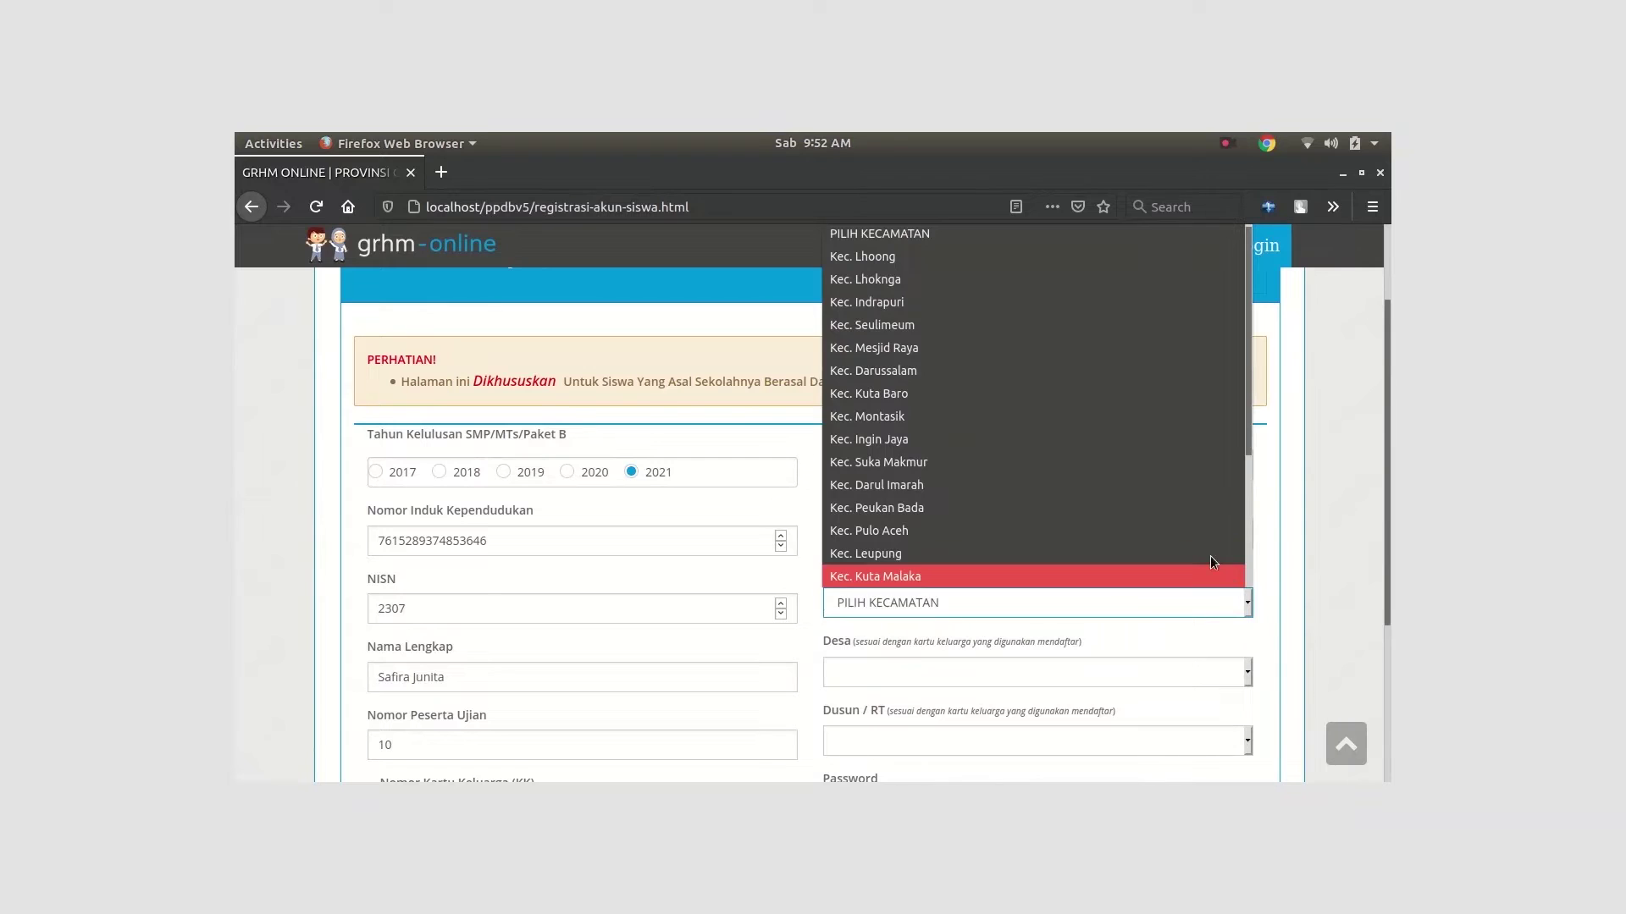
click(979, 370)
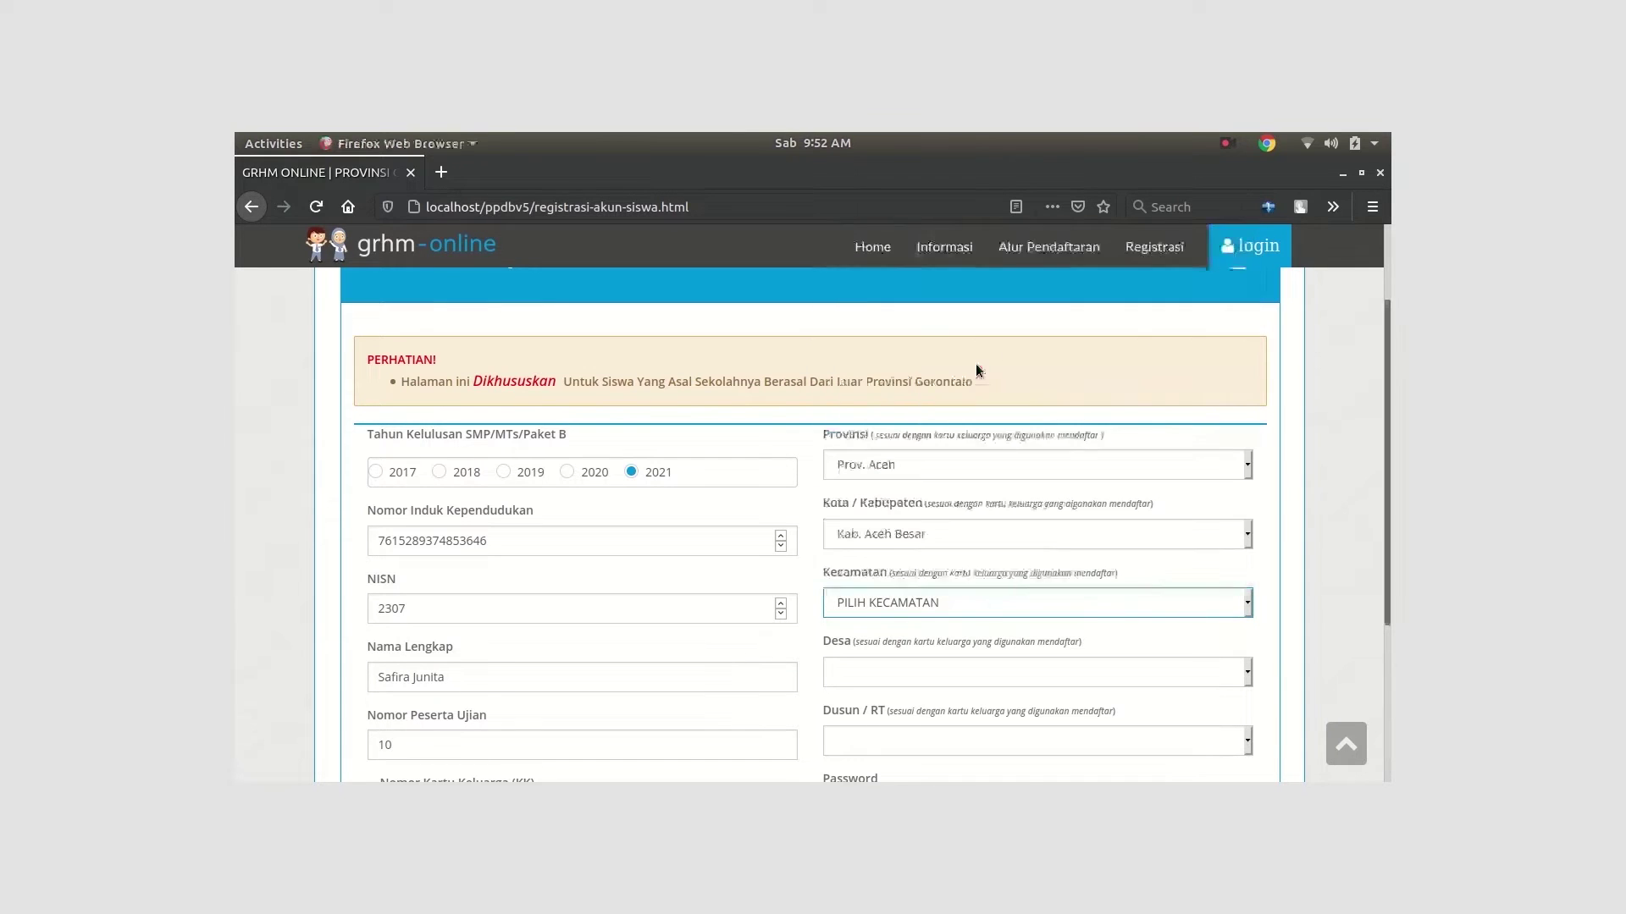
scroll(1064, 571, down, 3)
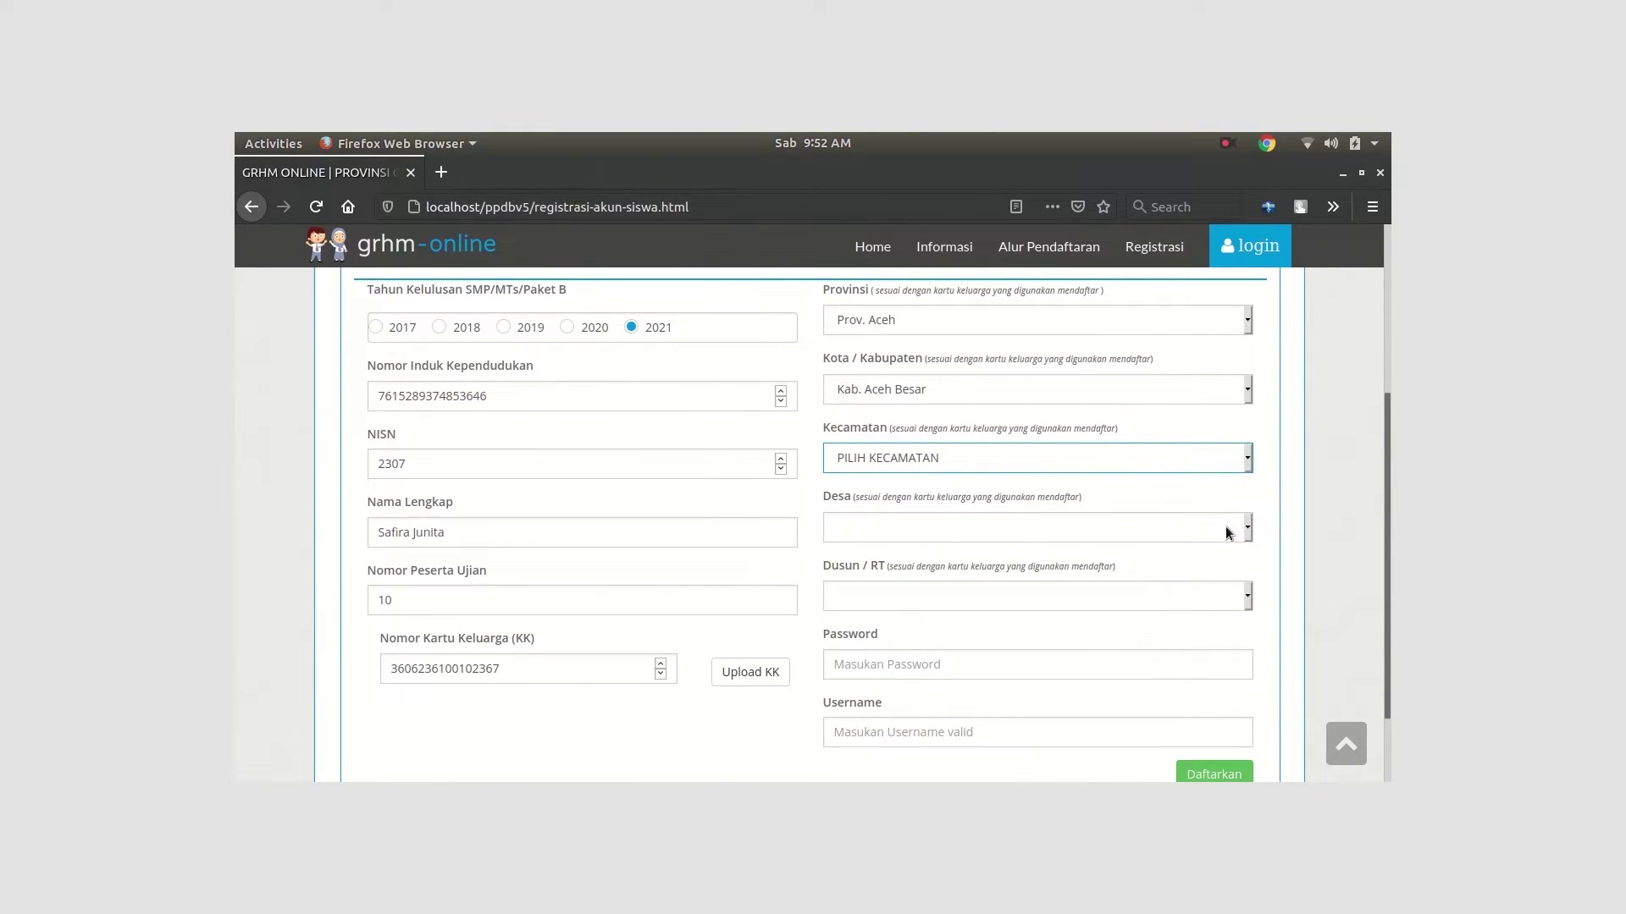
click(1245, 457)
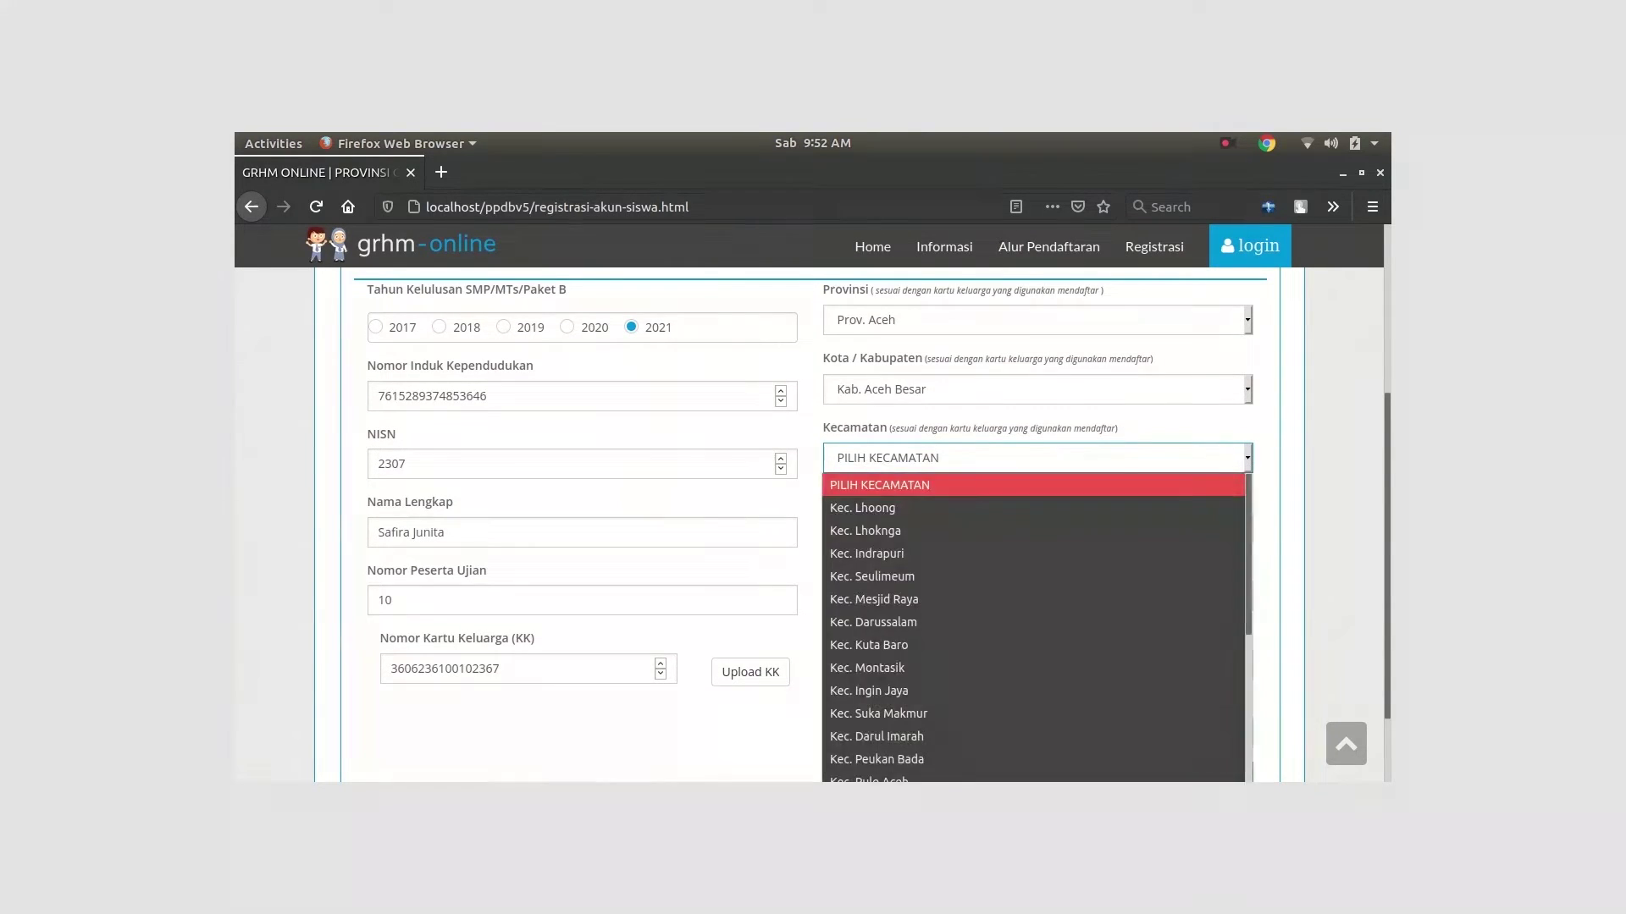
click(999, 620)
click(1250, 531)
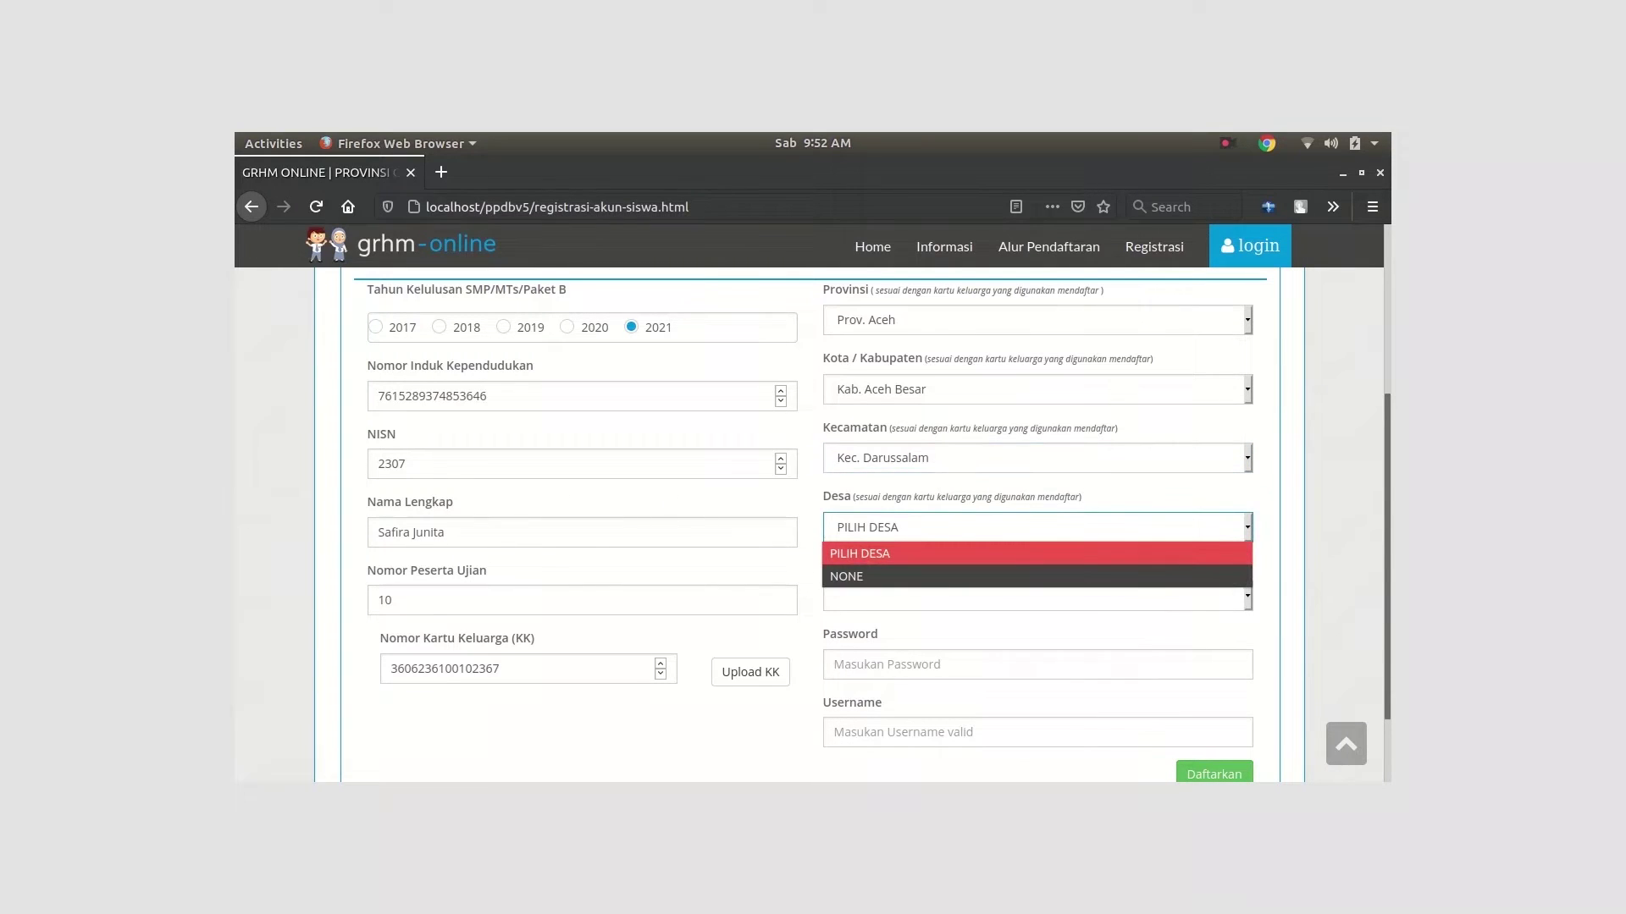
click(976, 575)
click(1242, 597)
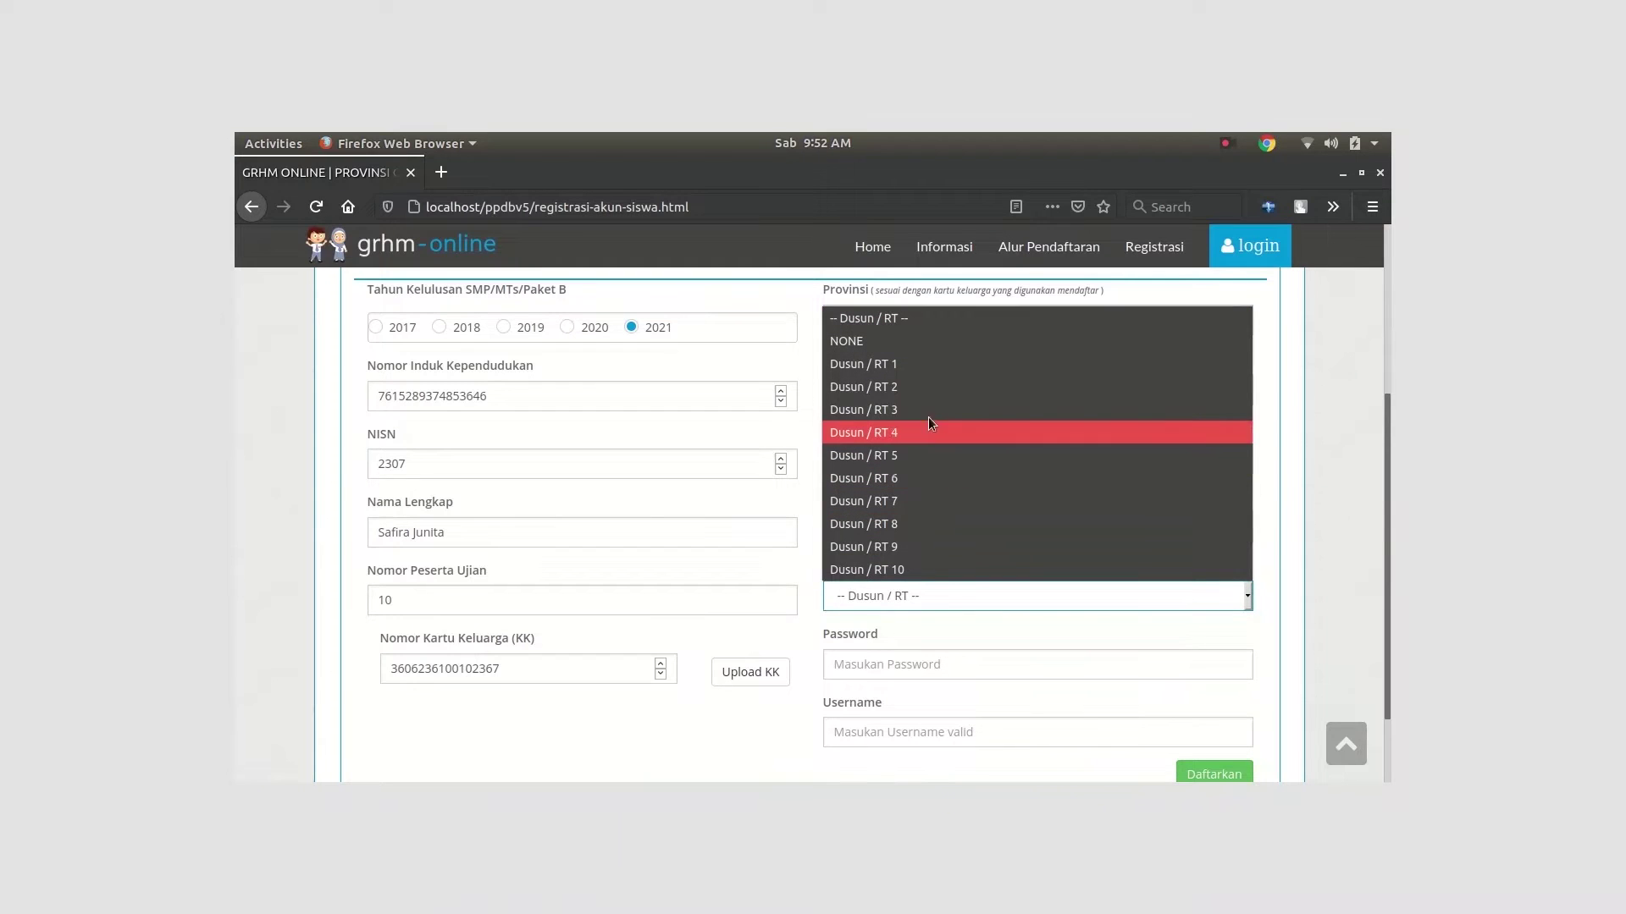
click(923, 377)
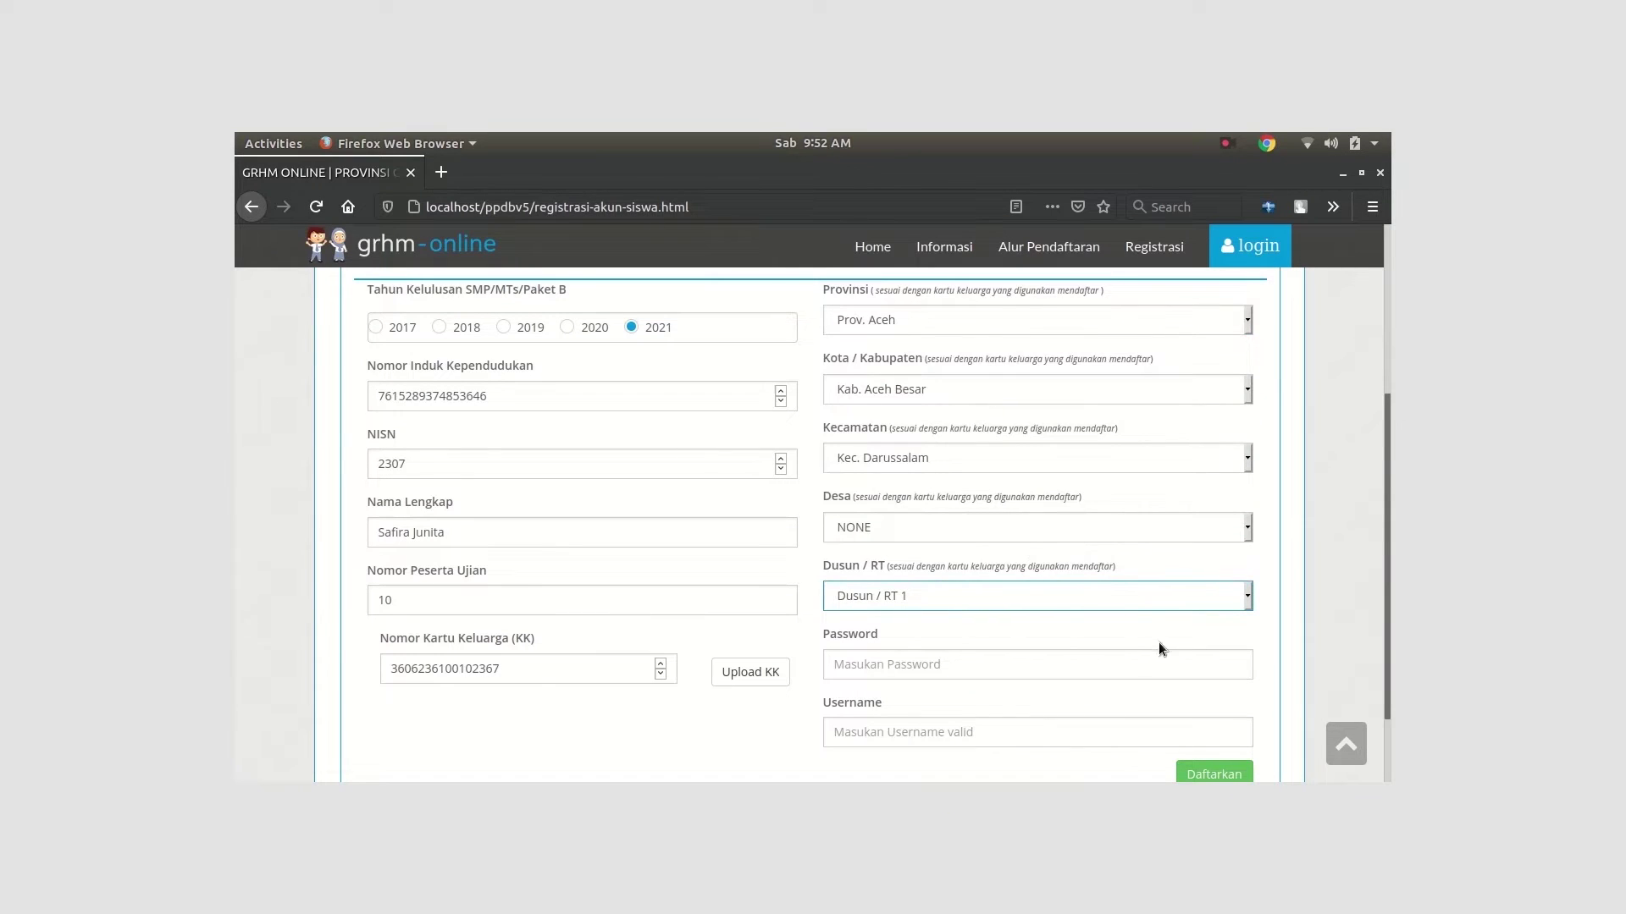
click(1162, 665)
Enter the password and username, submit, decline saving the login, and bring up student login
text(123)
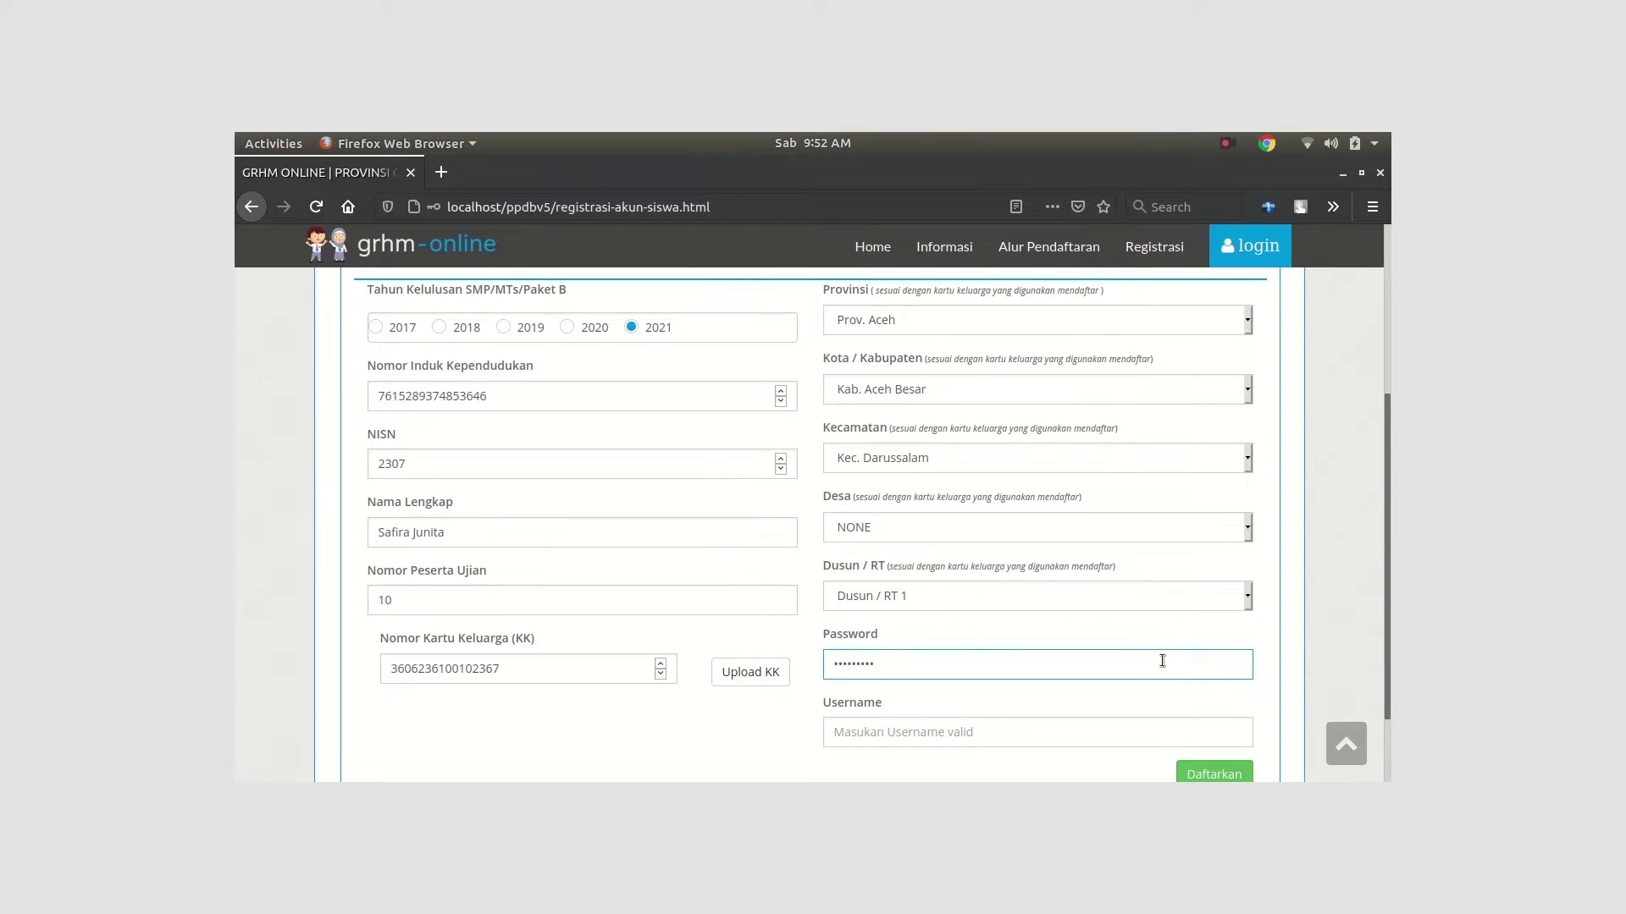
click(978, 739)
text(safiraa)
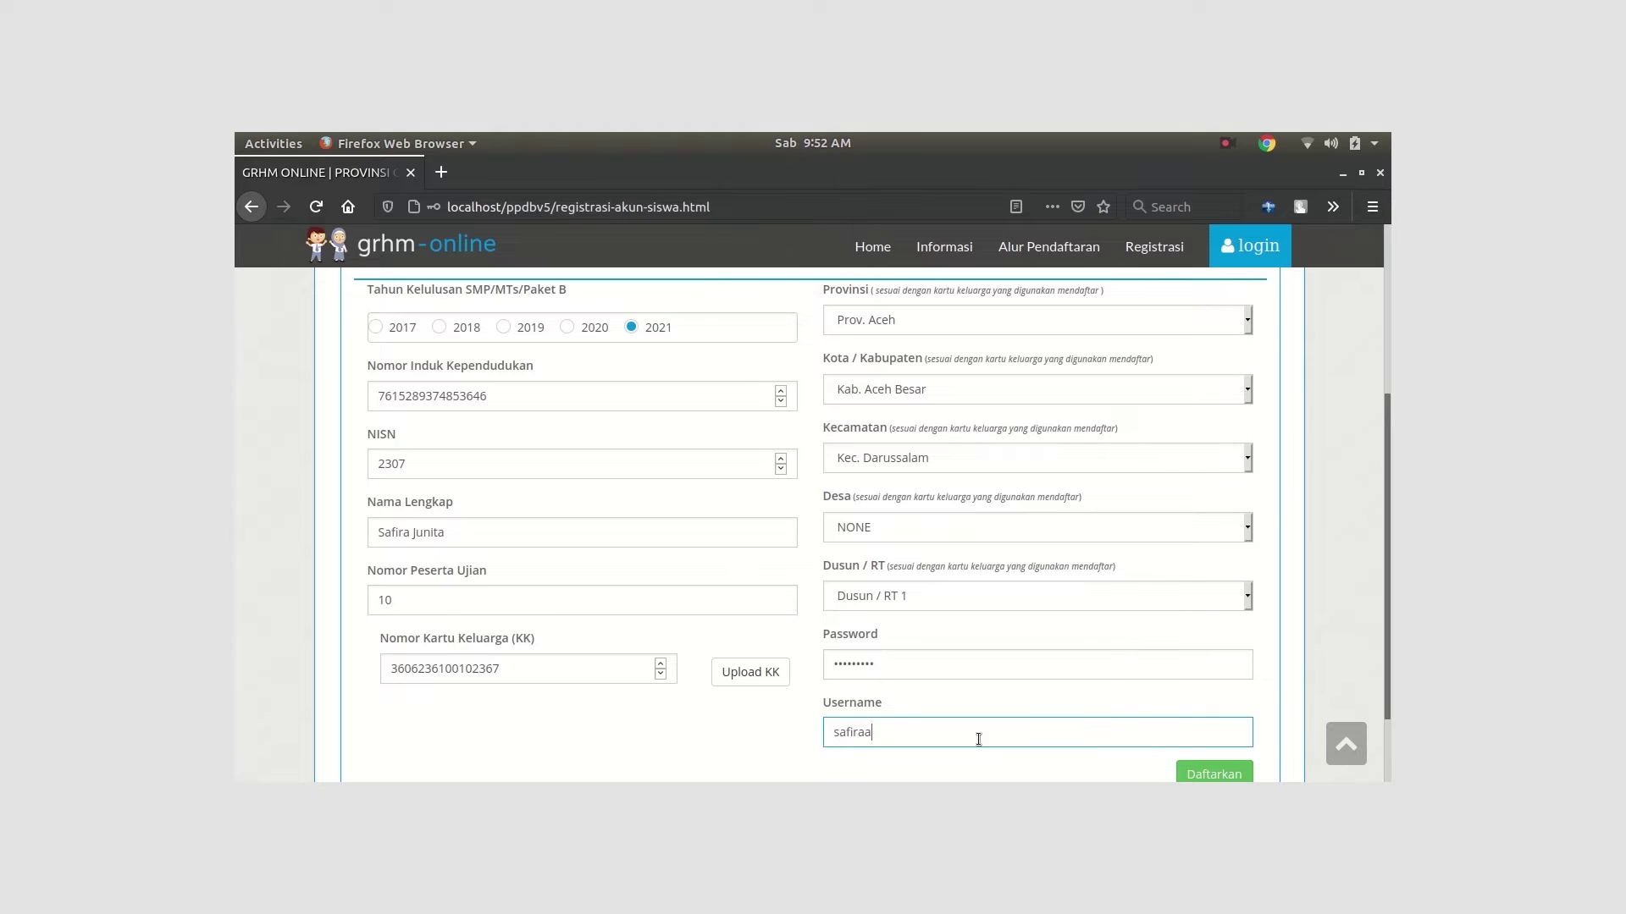
scroll(1165, 646, down, 2)
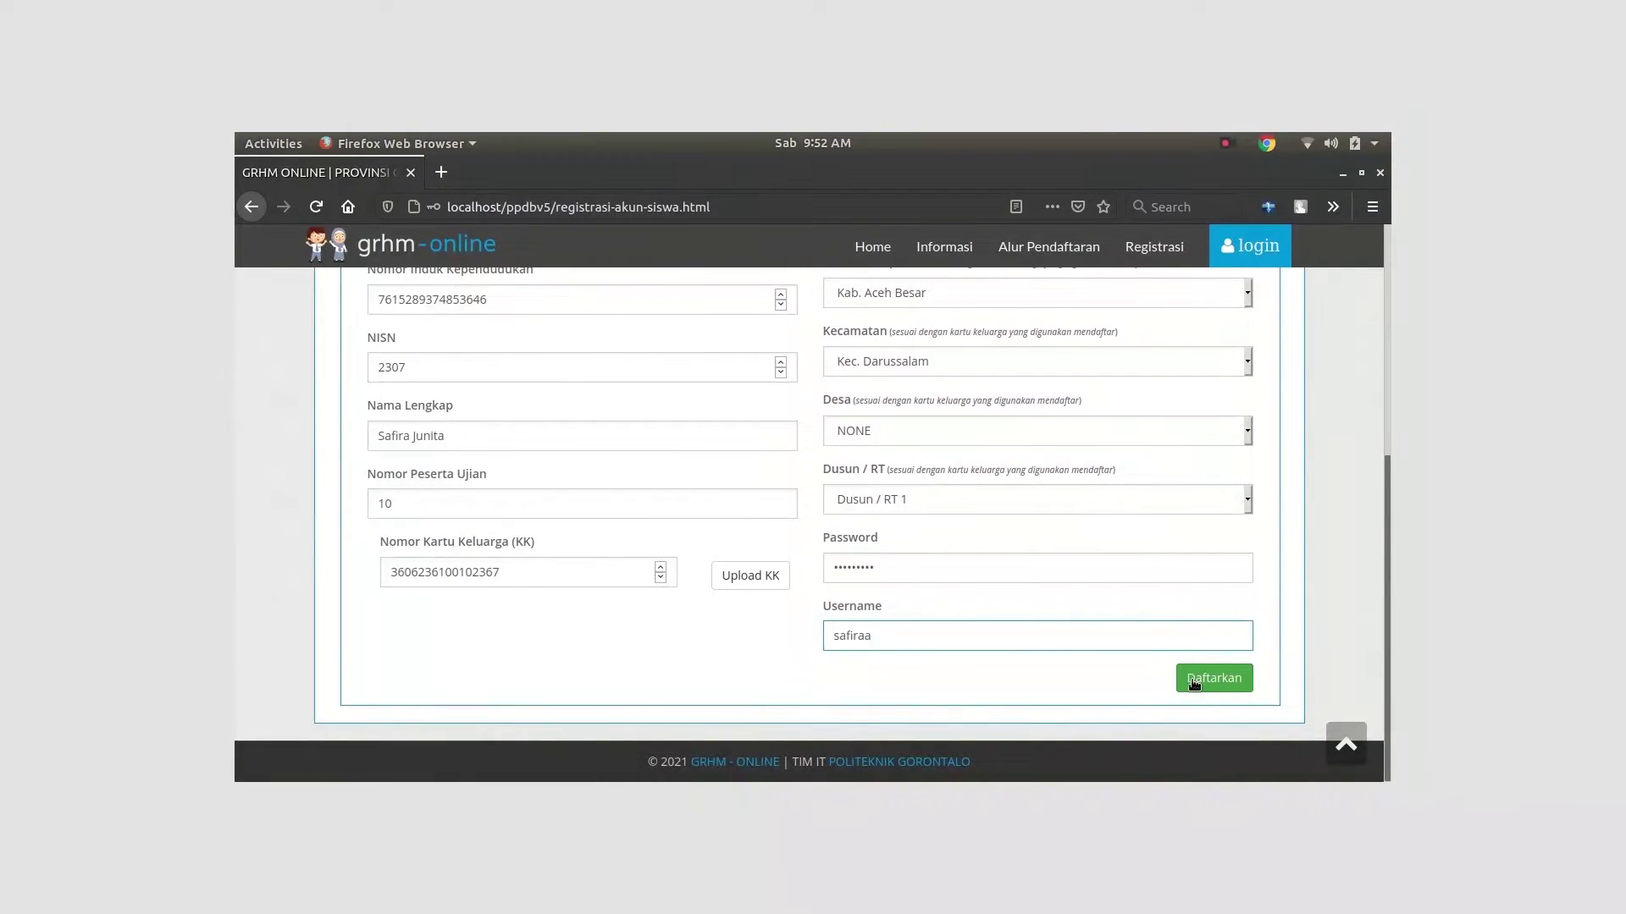
click(1190, 681)
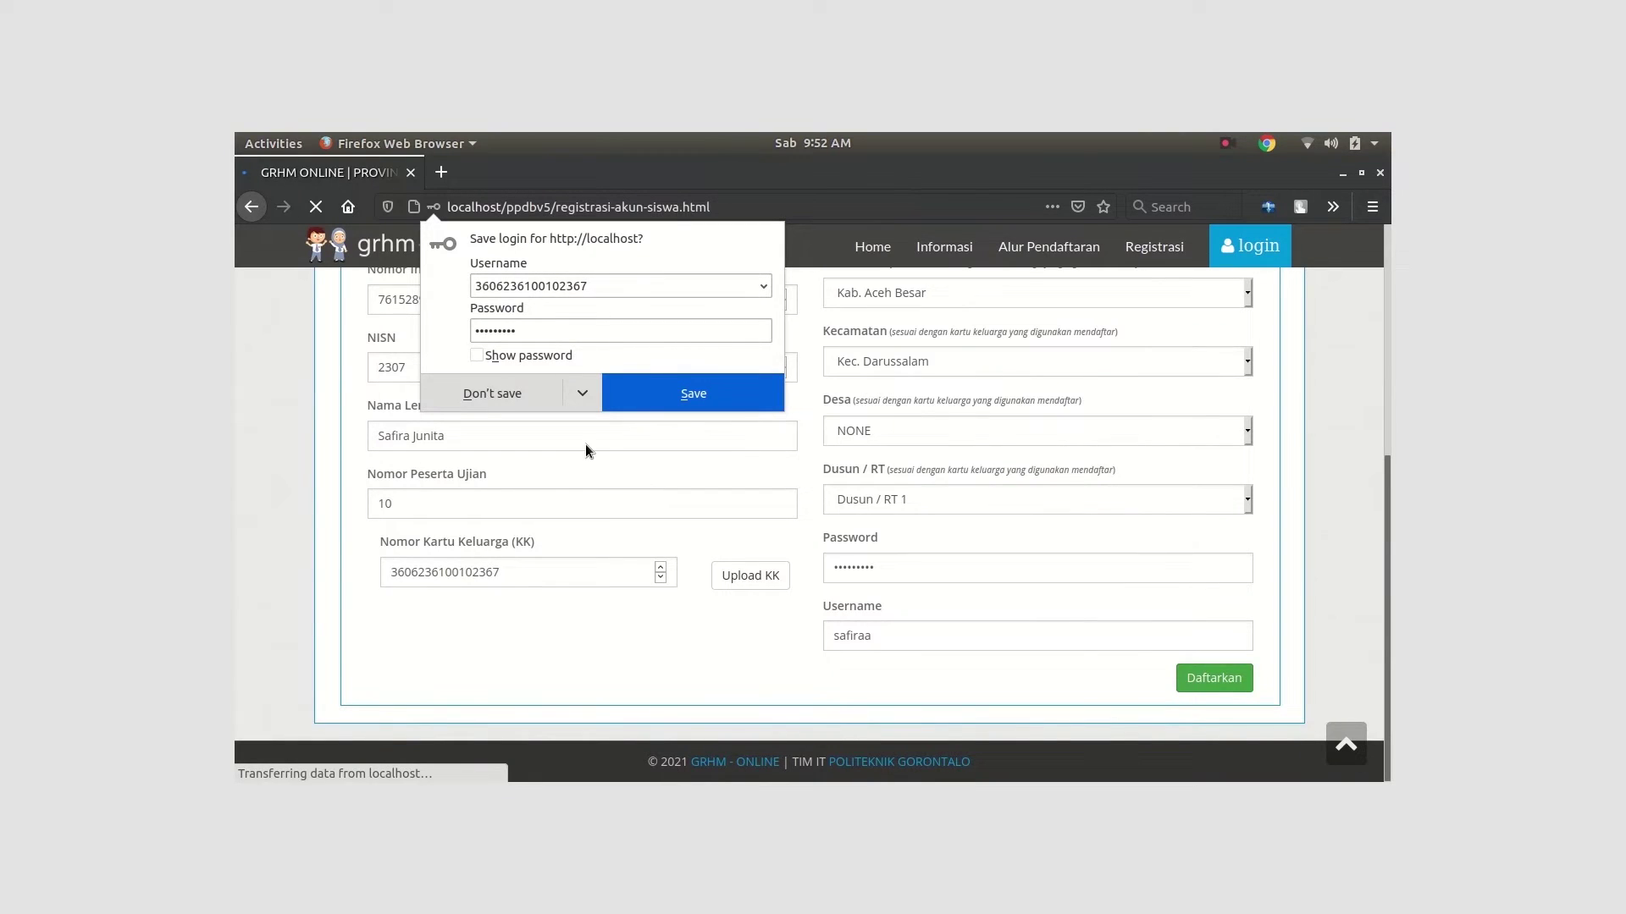
click(515, 393)
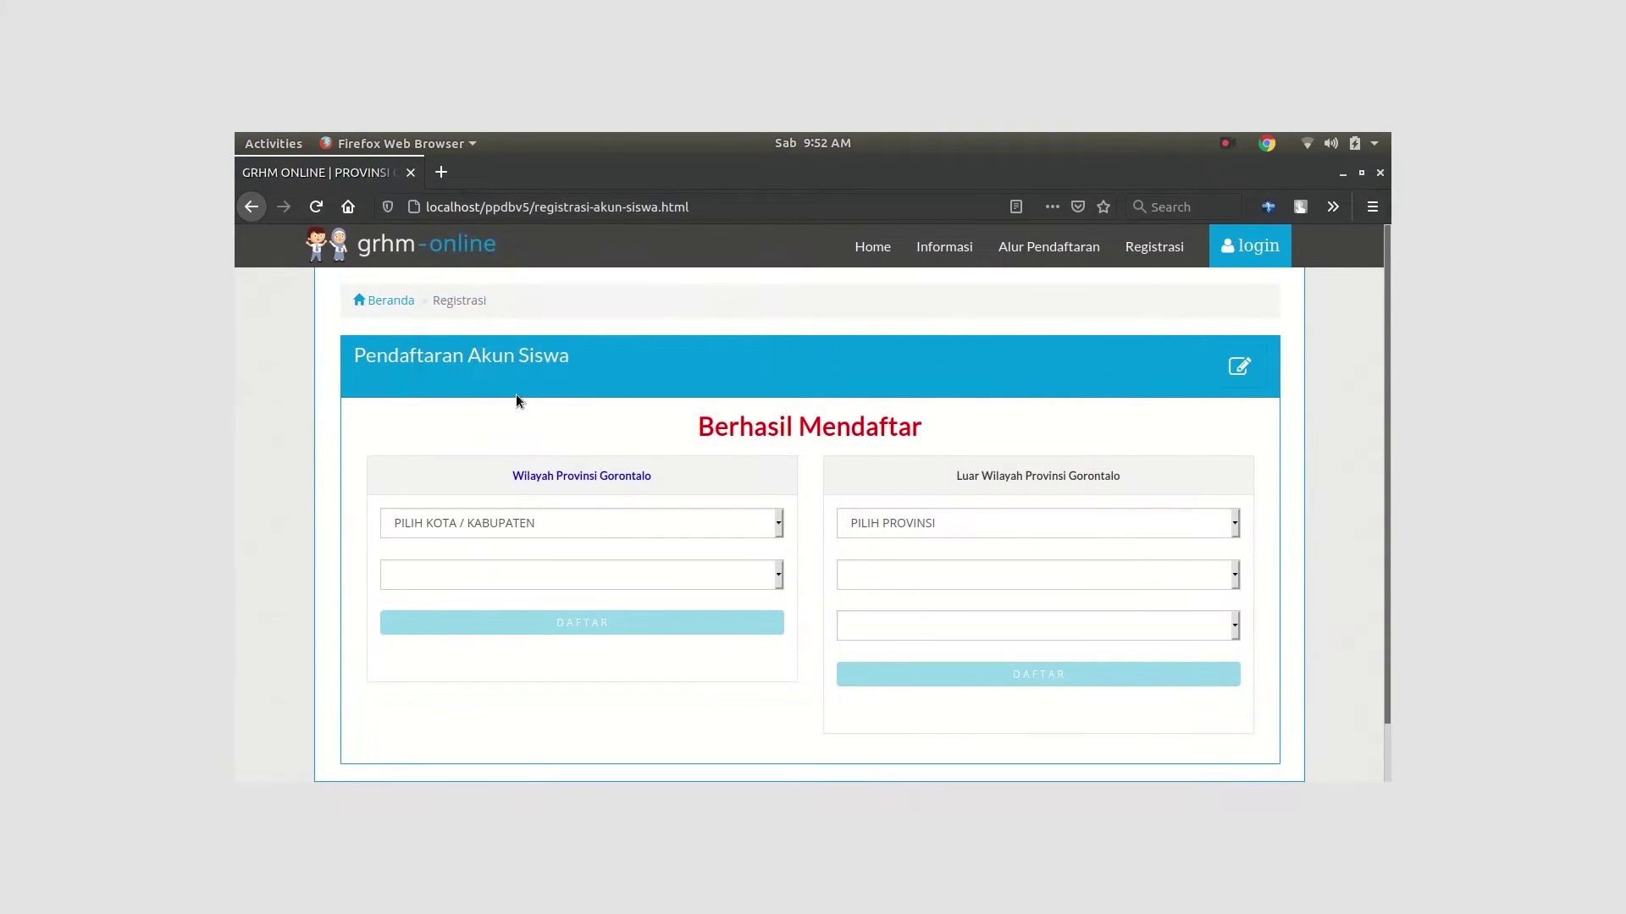
click(1250, 245)
Log in with the new student username and password, declining Firefox's offer to save the login
click(815, 398)
text(safiraa)
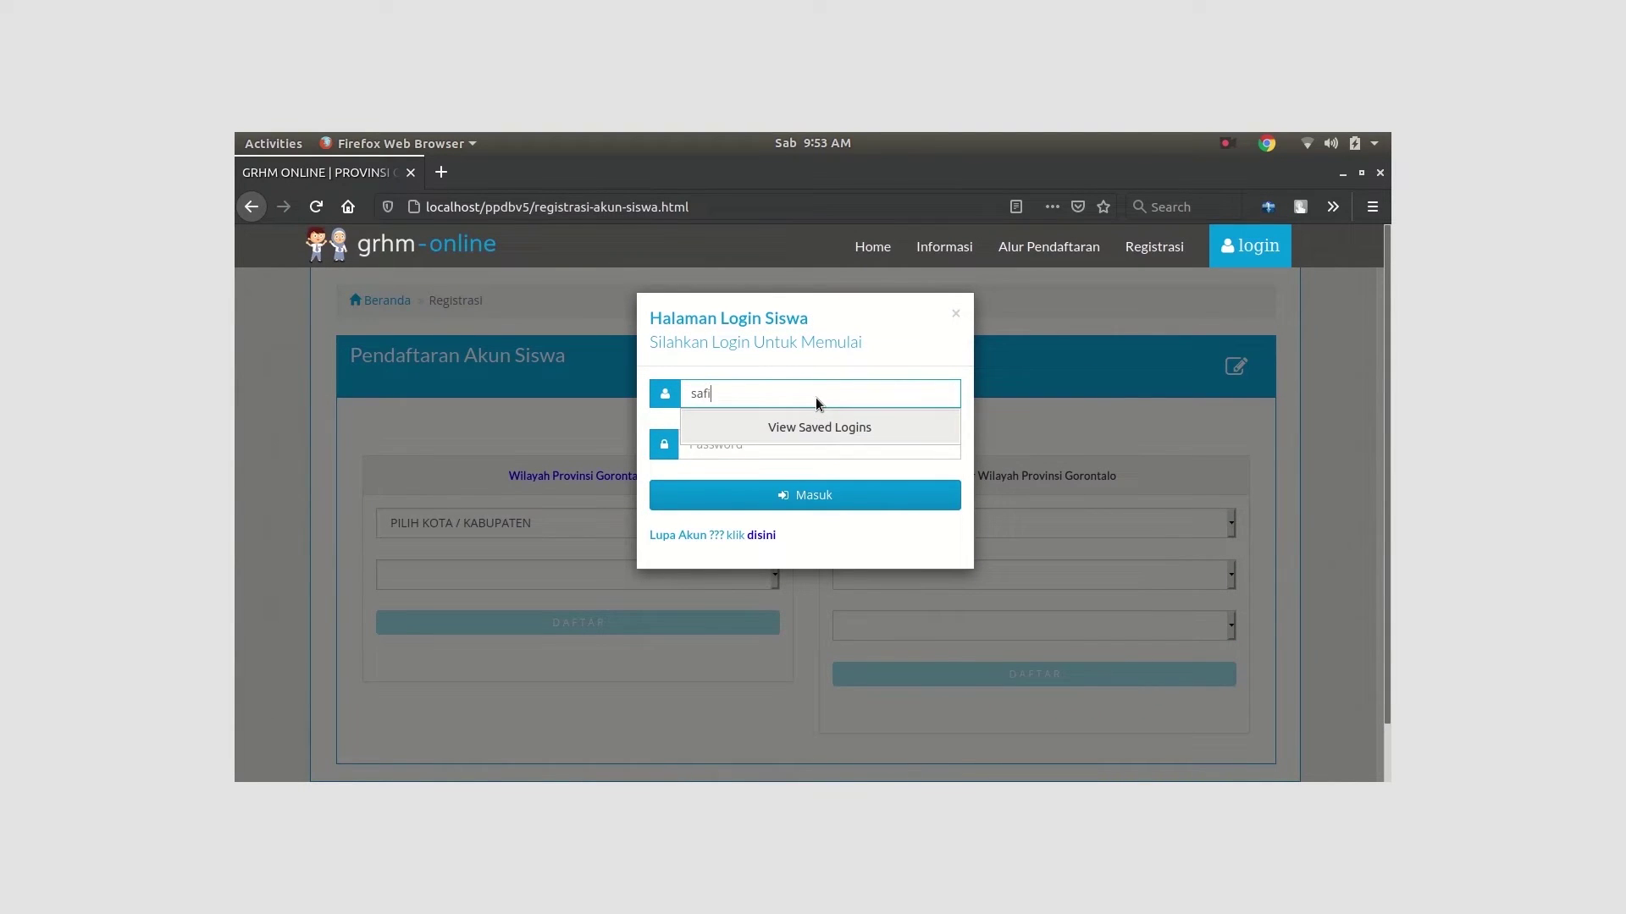
click(707, 449)
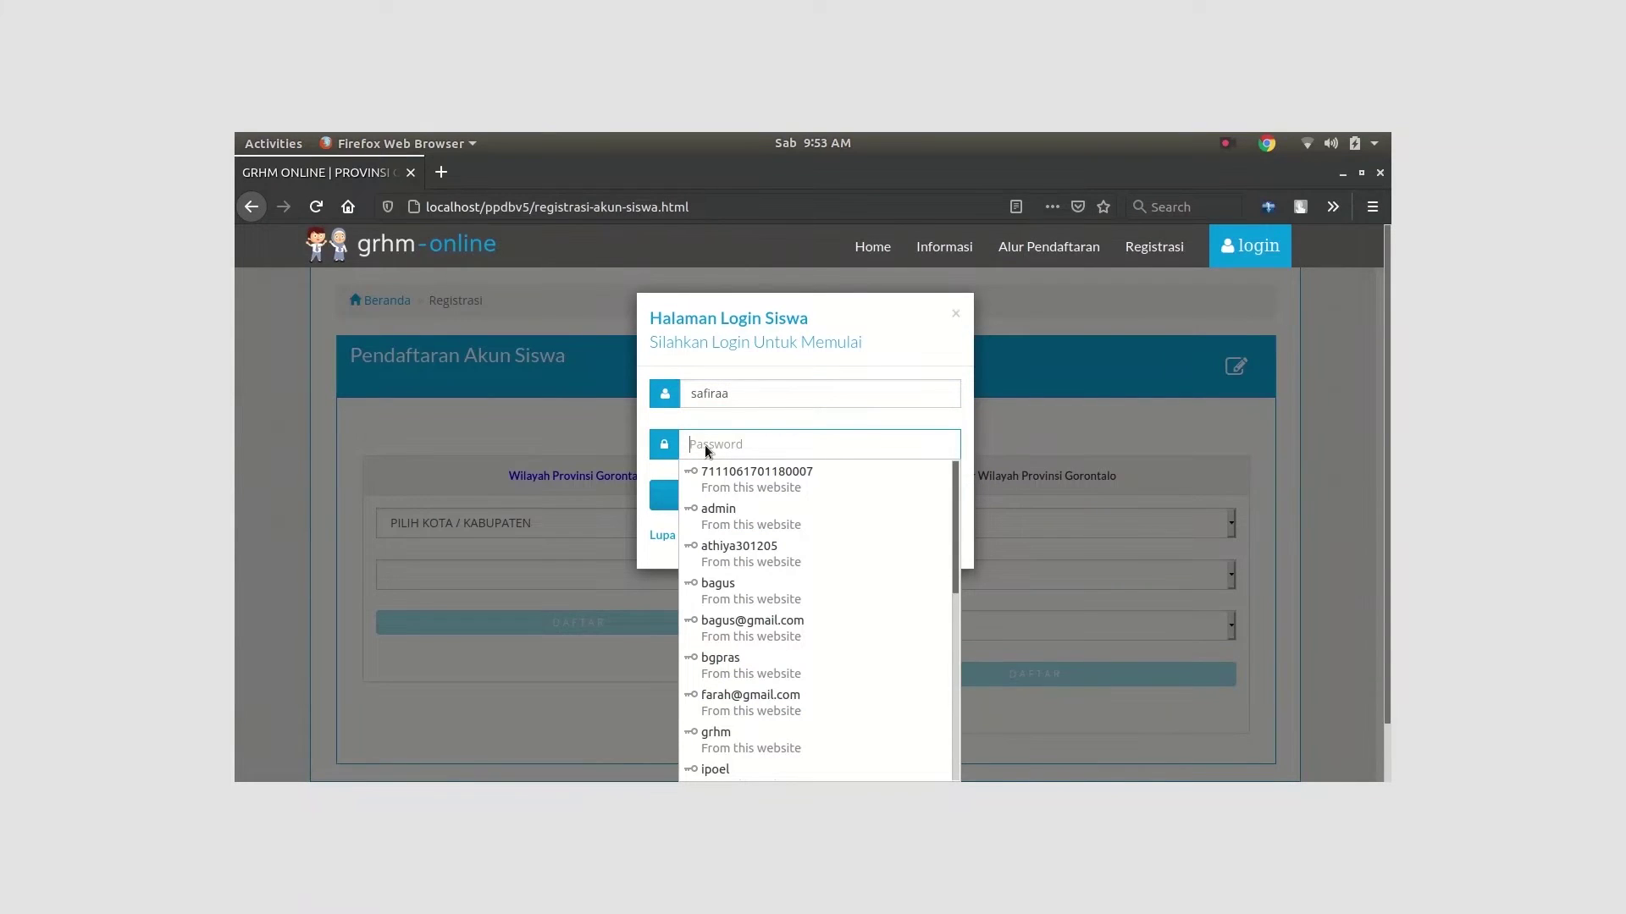
text(1234)
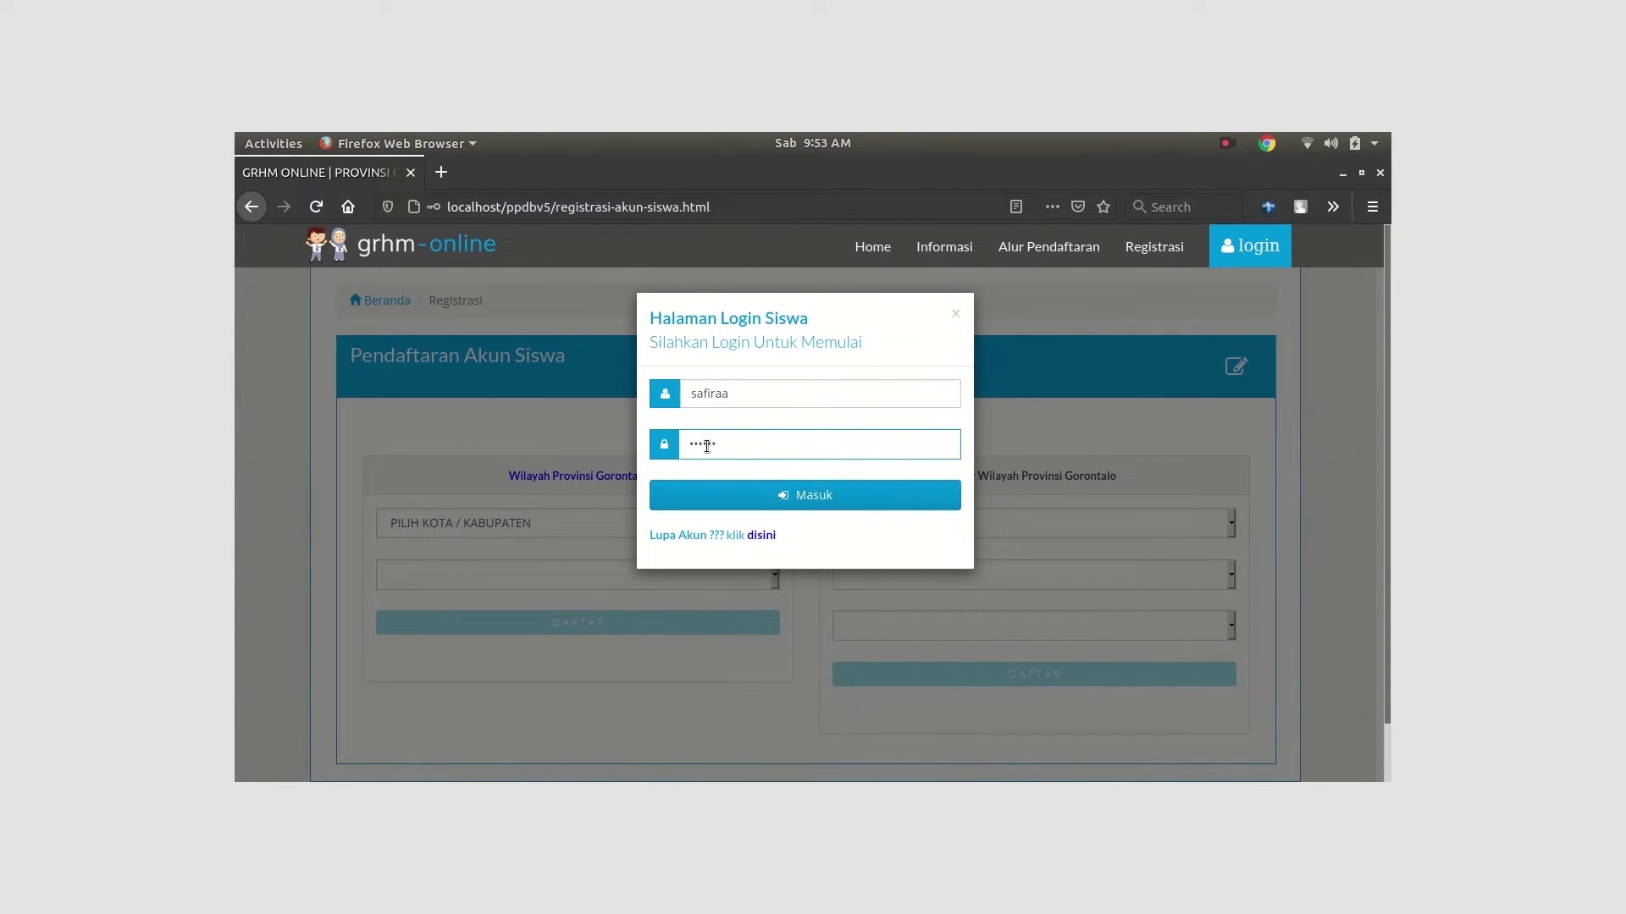
click(851, 486)
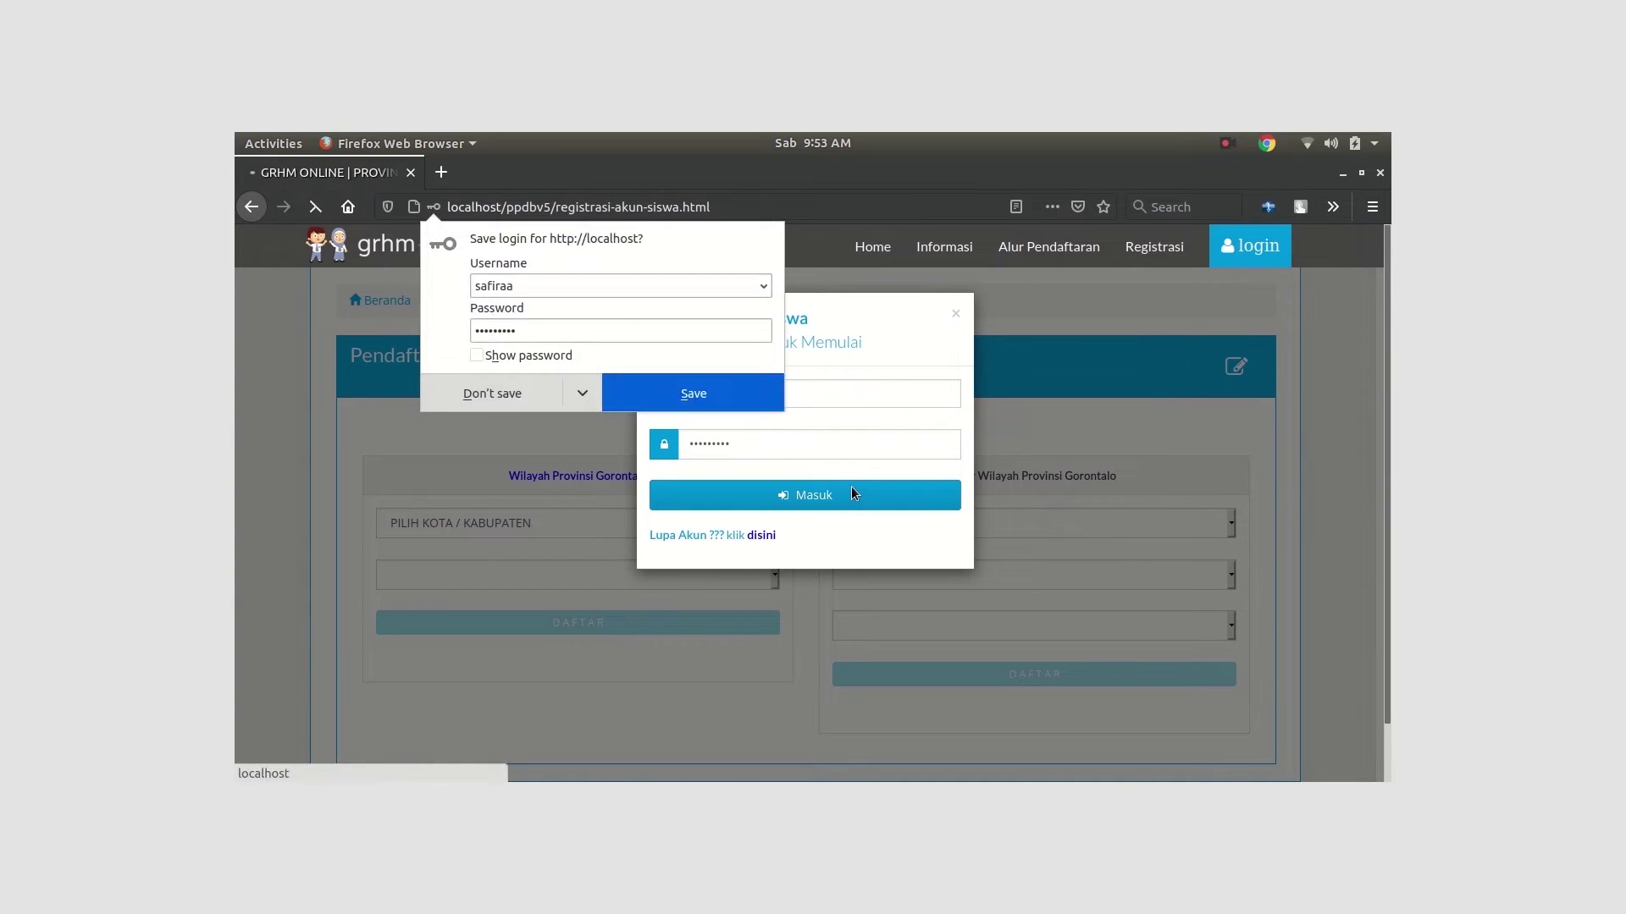
click(525, 388)
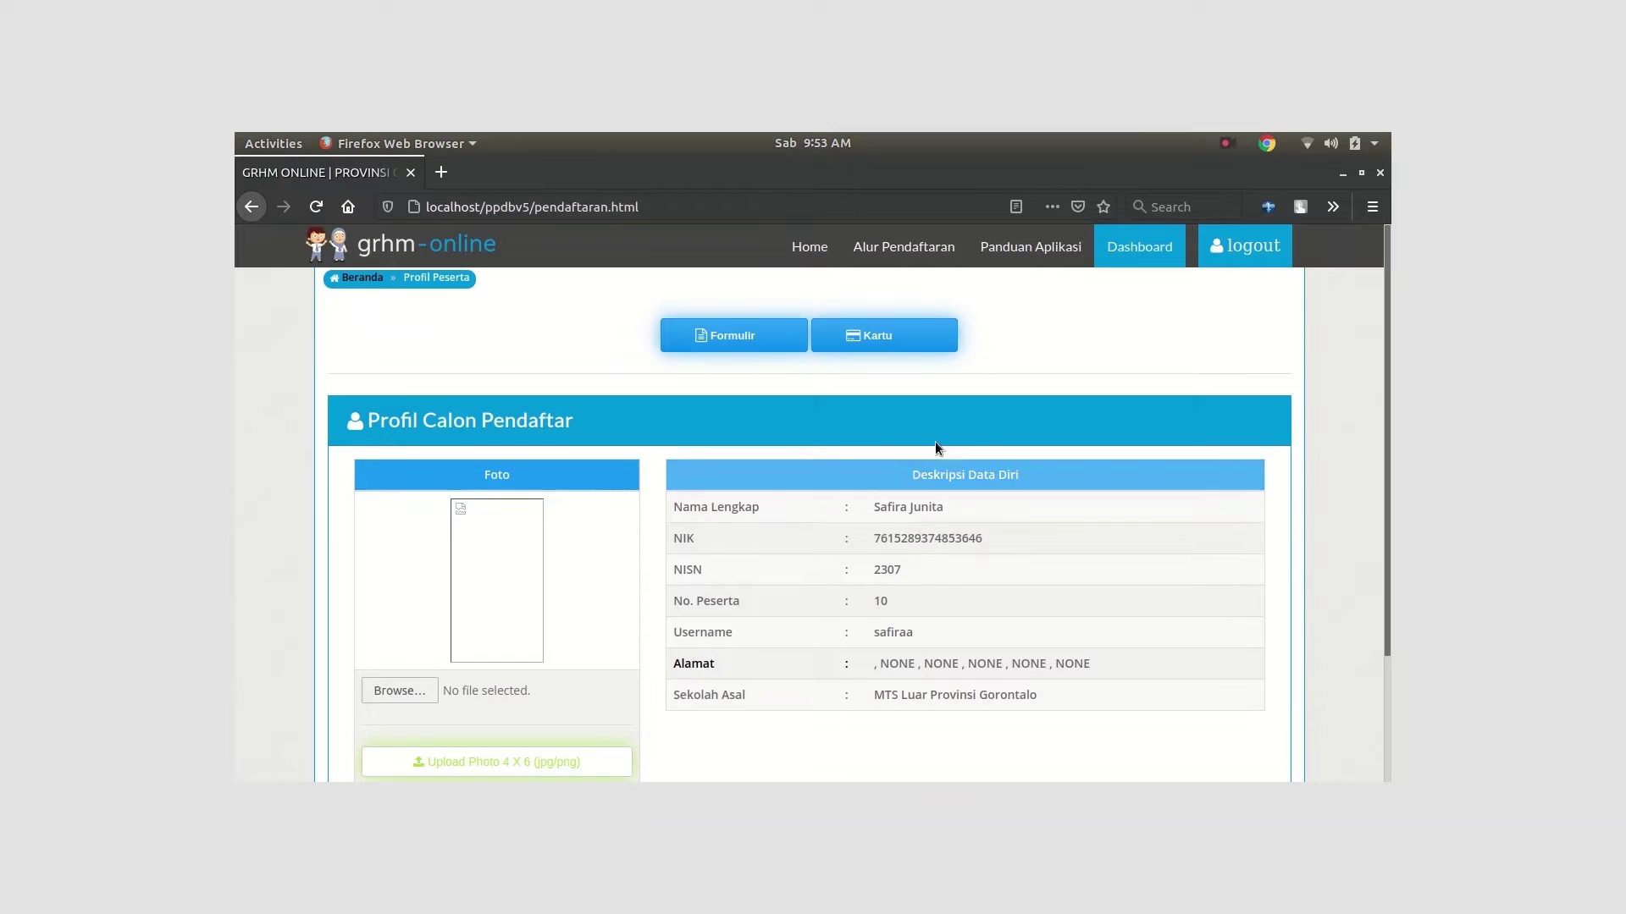
Upload adiatno.jpg as the applicant's 4x6 profile photo
scroll(974, 466, down, 2)
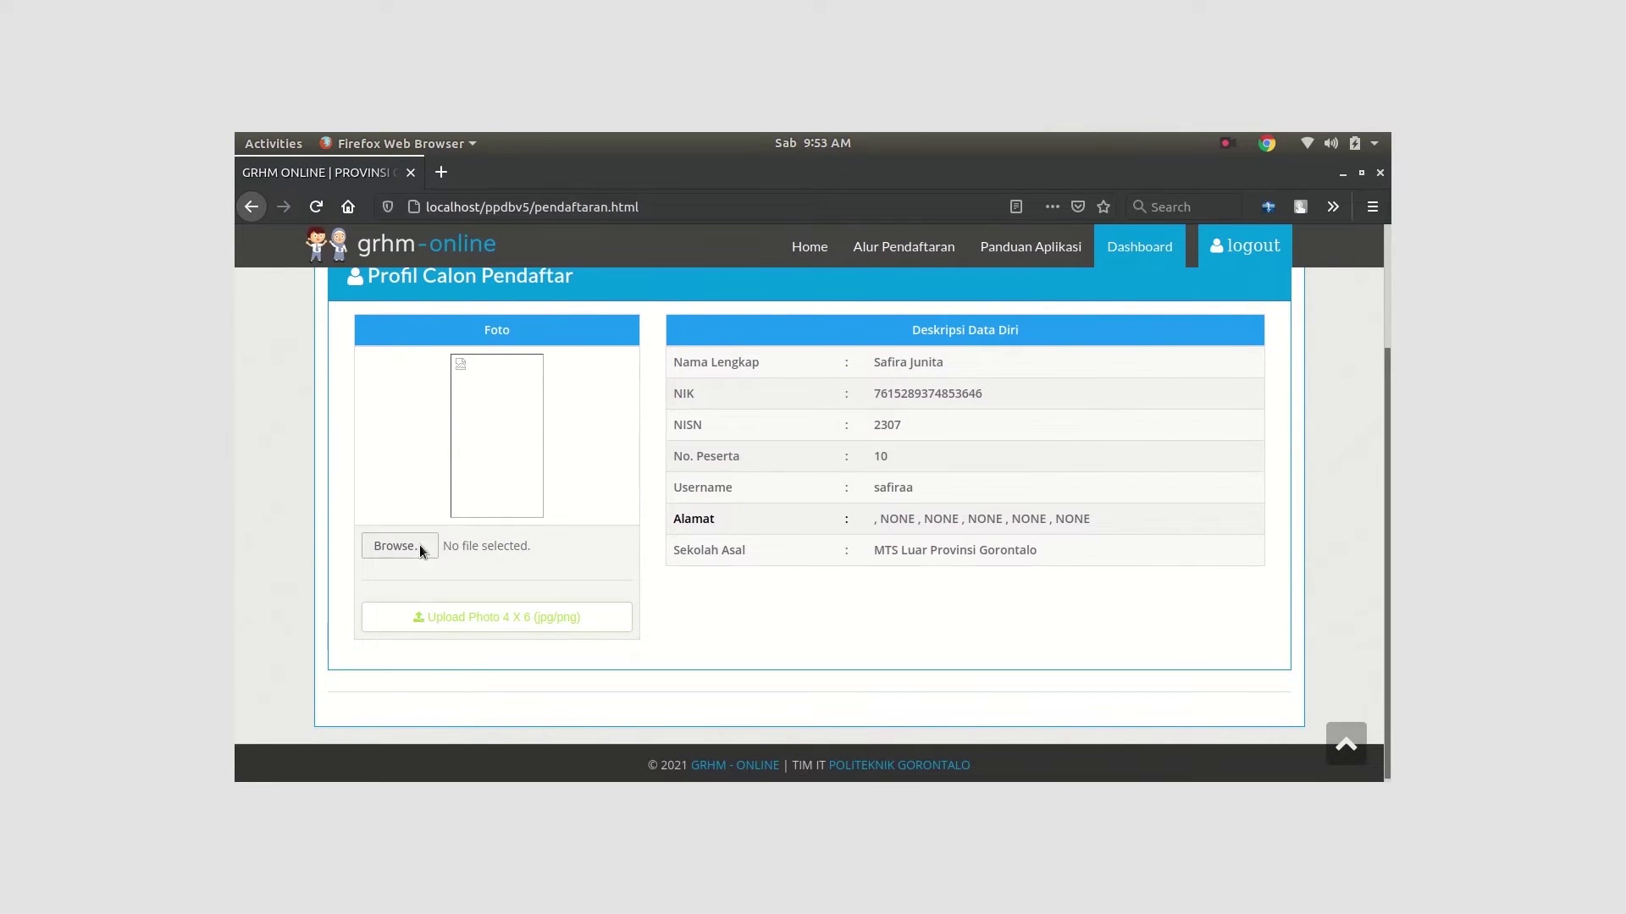
click(395, 546)
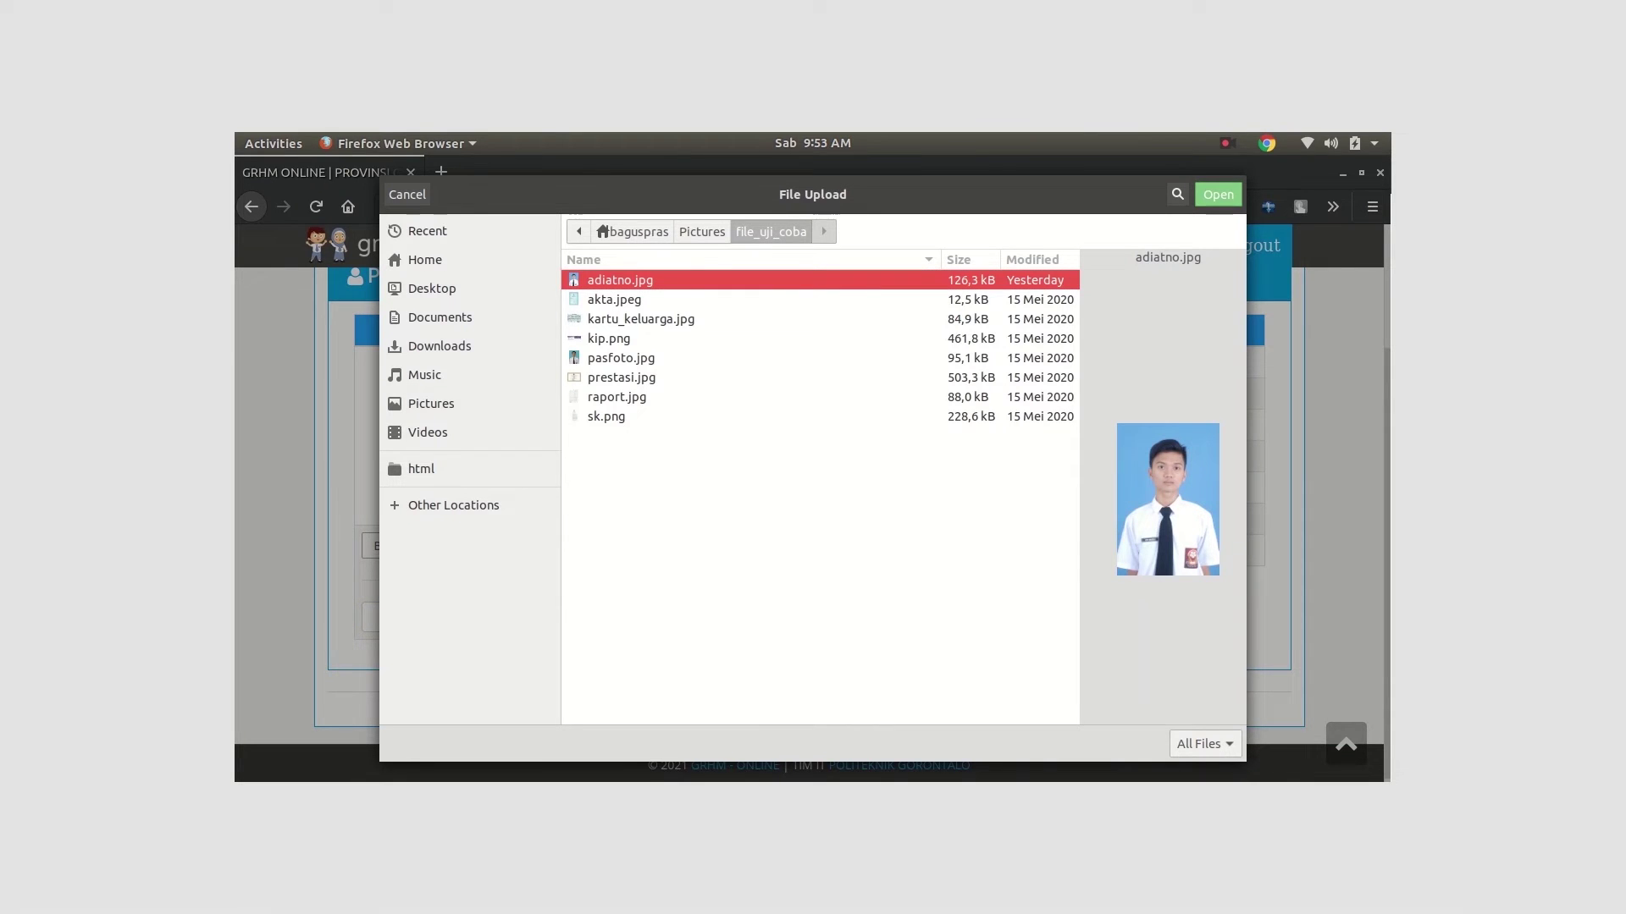
key(Return)
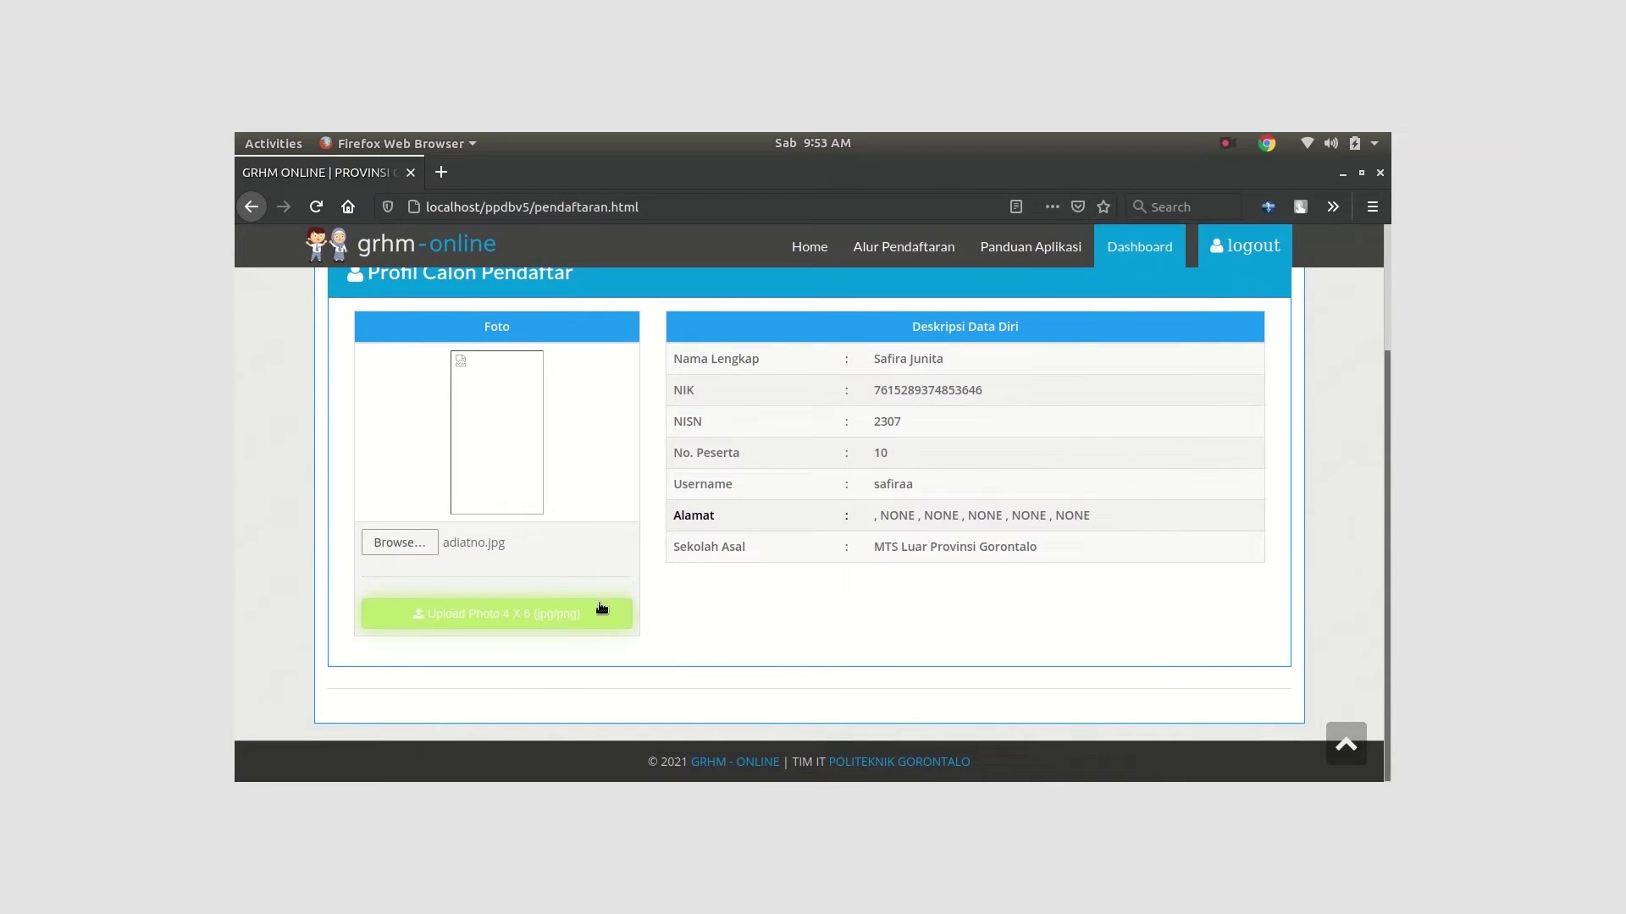
click(537, 618)
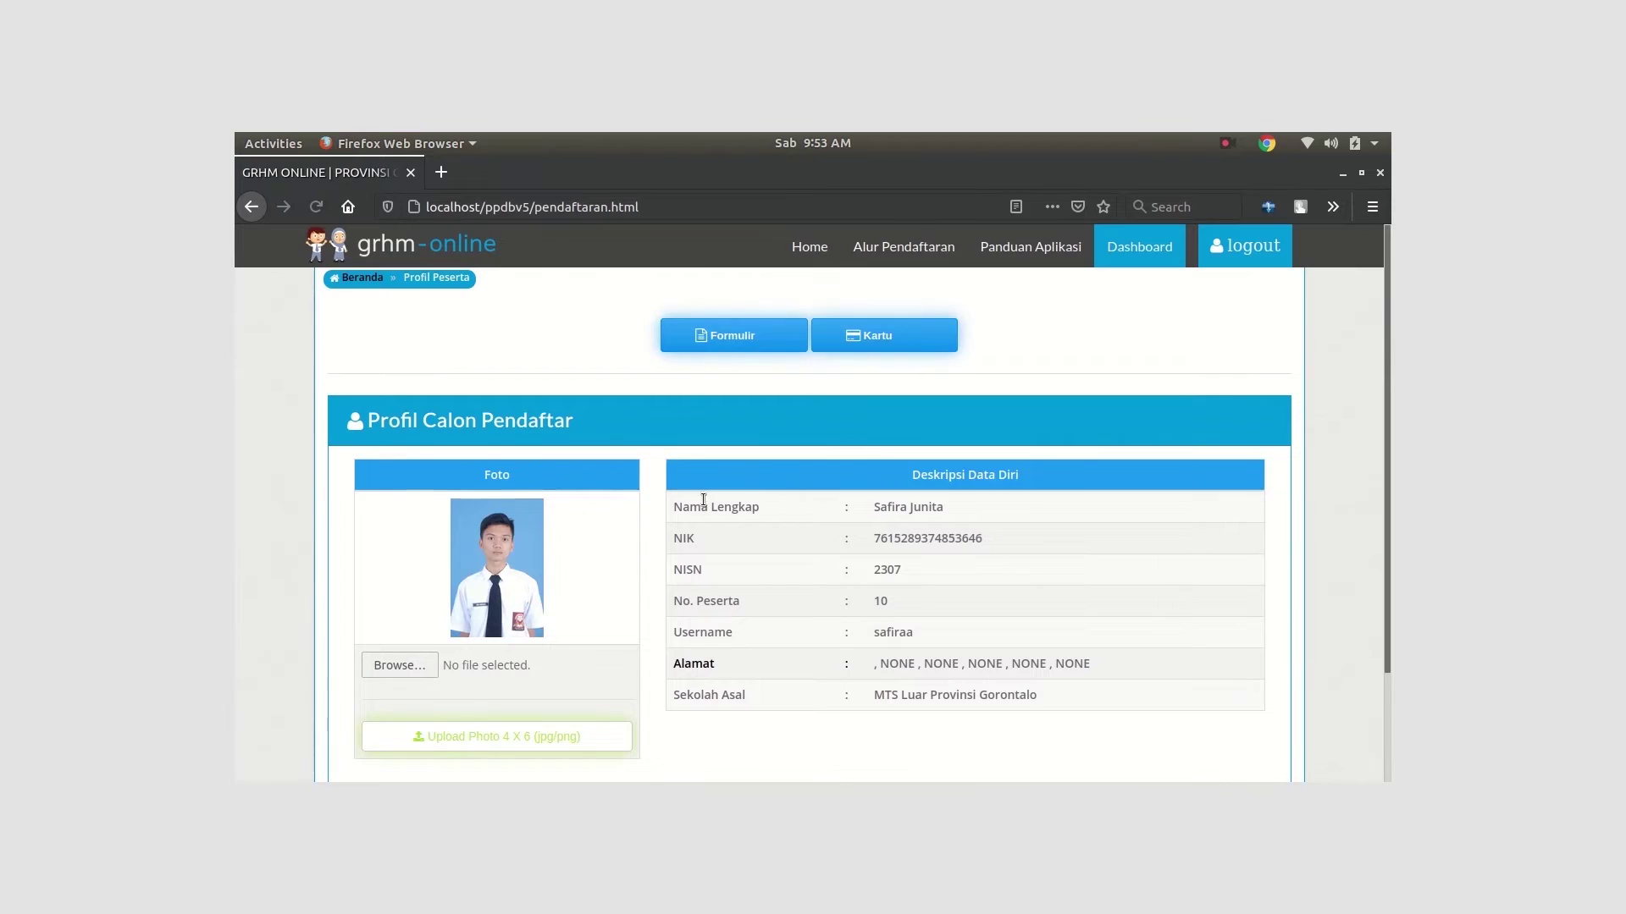
Go to the Formulir registration form
scroll(762, 474, down, 3)
scroll(796, 474, up, 1)
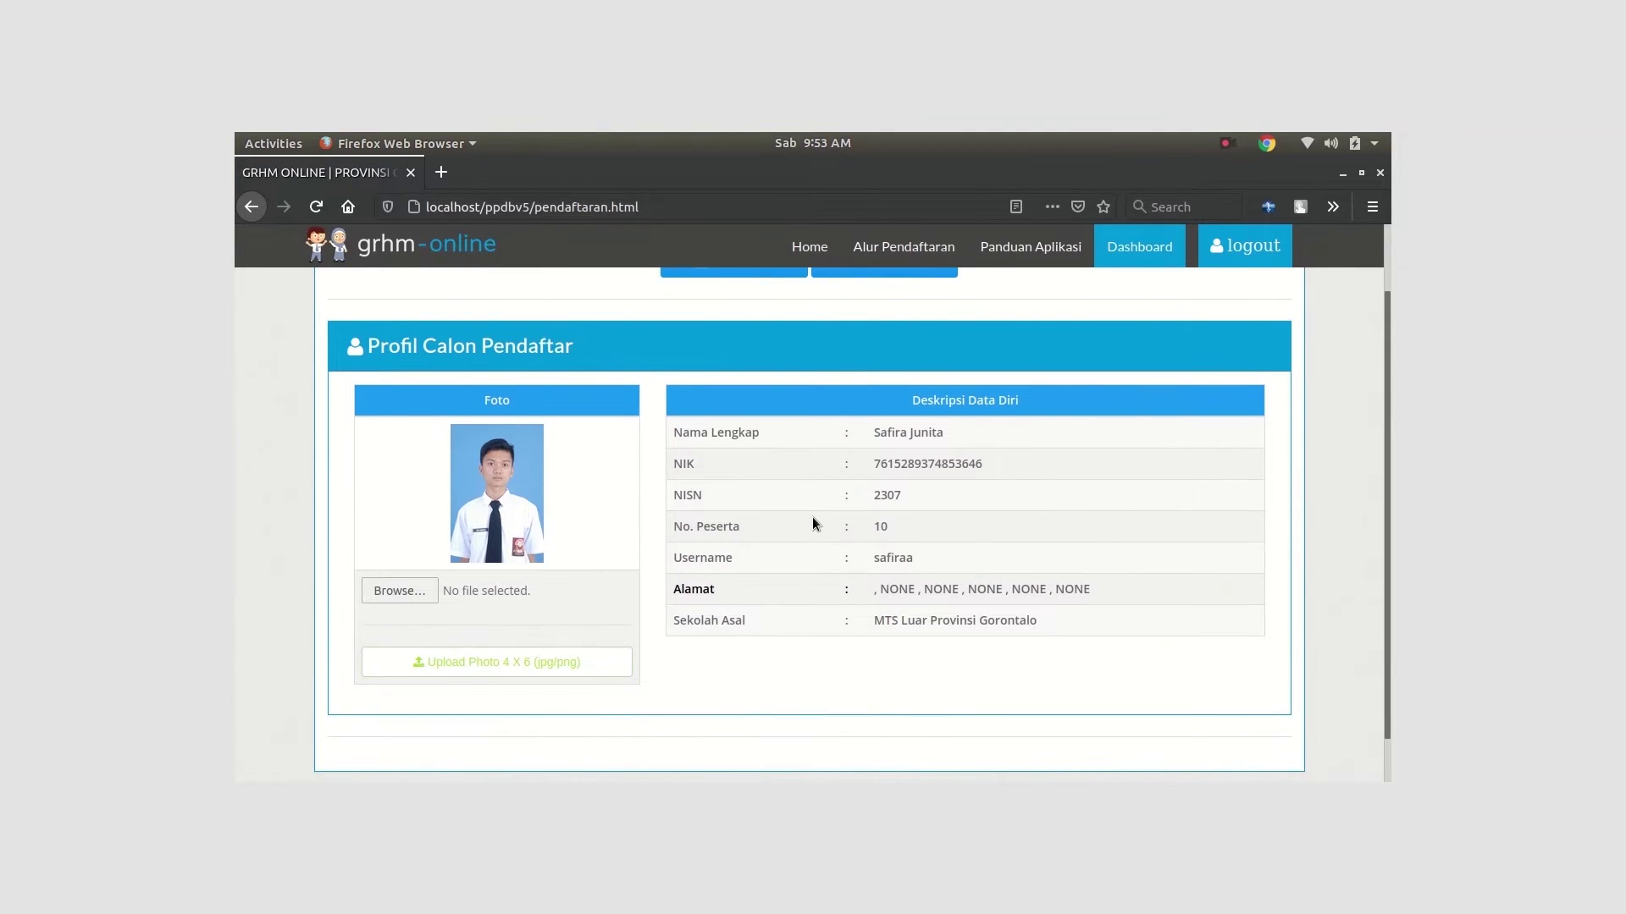
scroll(812, 512, down, 1)
scroll(817, 474, up, 2)
scroll(788, 550, down, 2)
scroll(774, 610, up, 3)
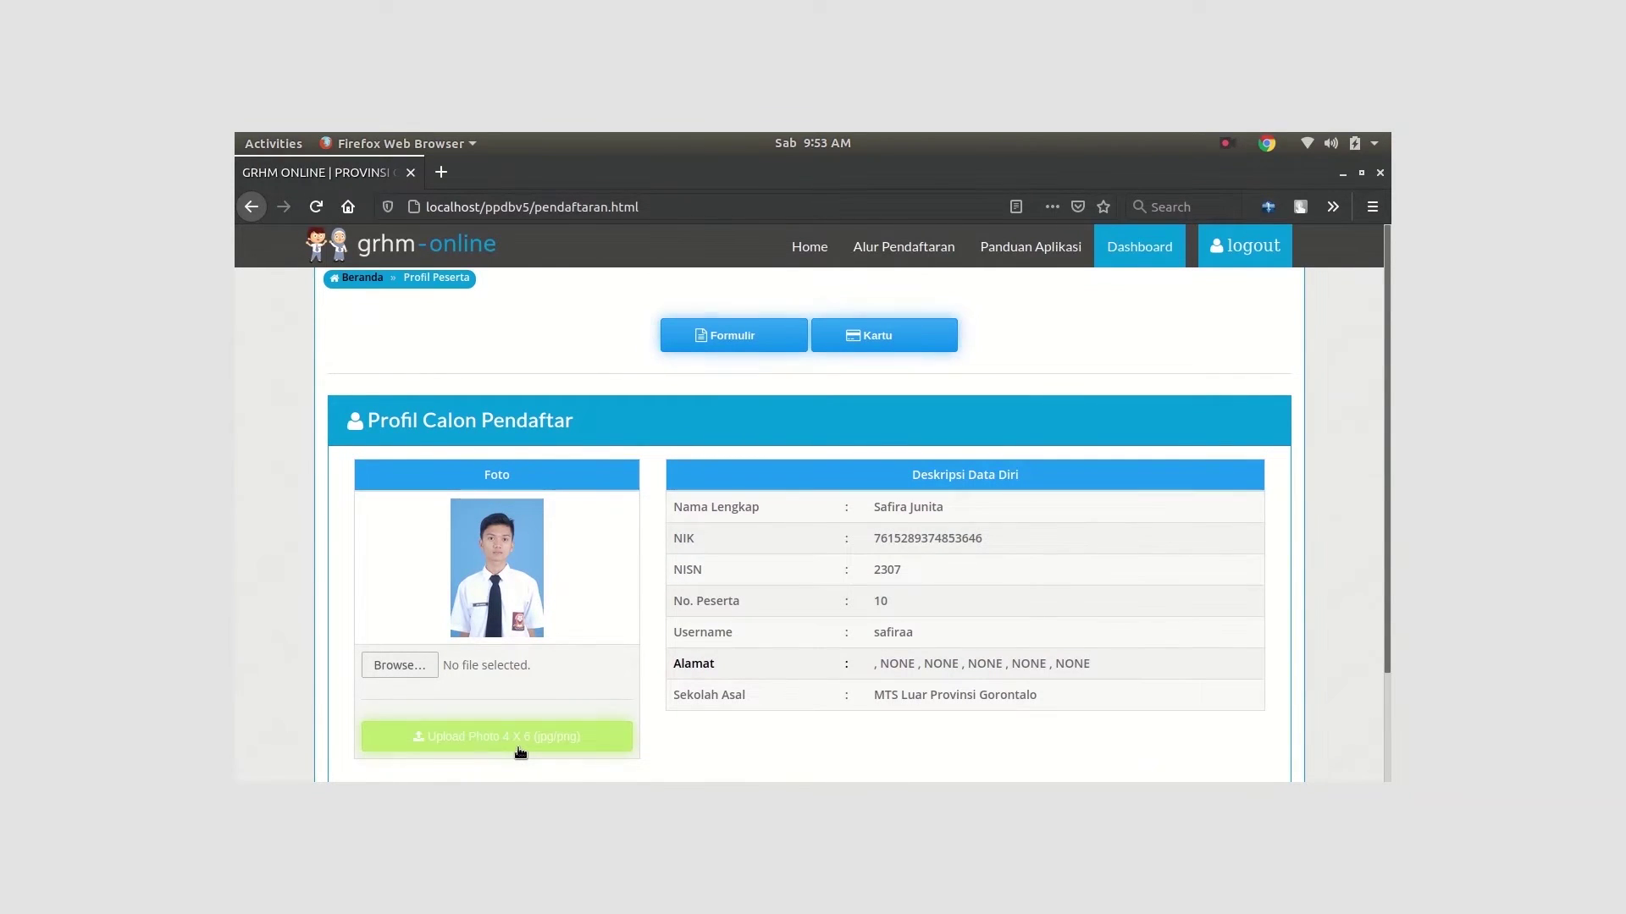
click(764, 339)
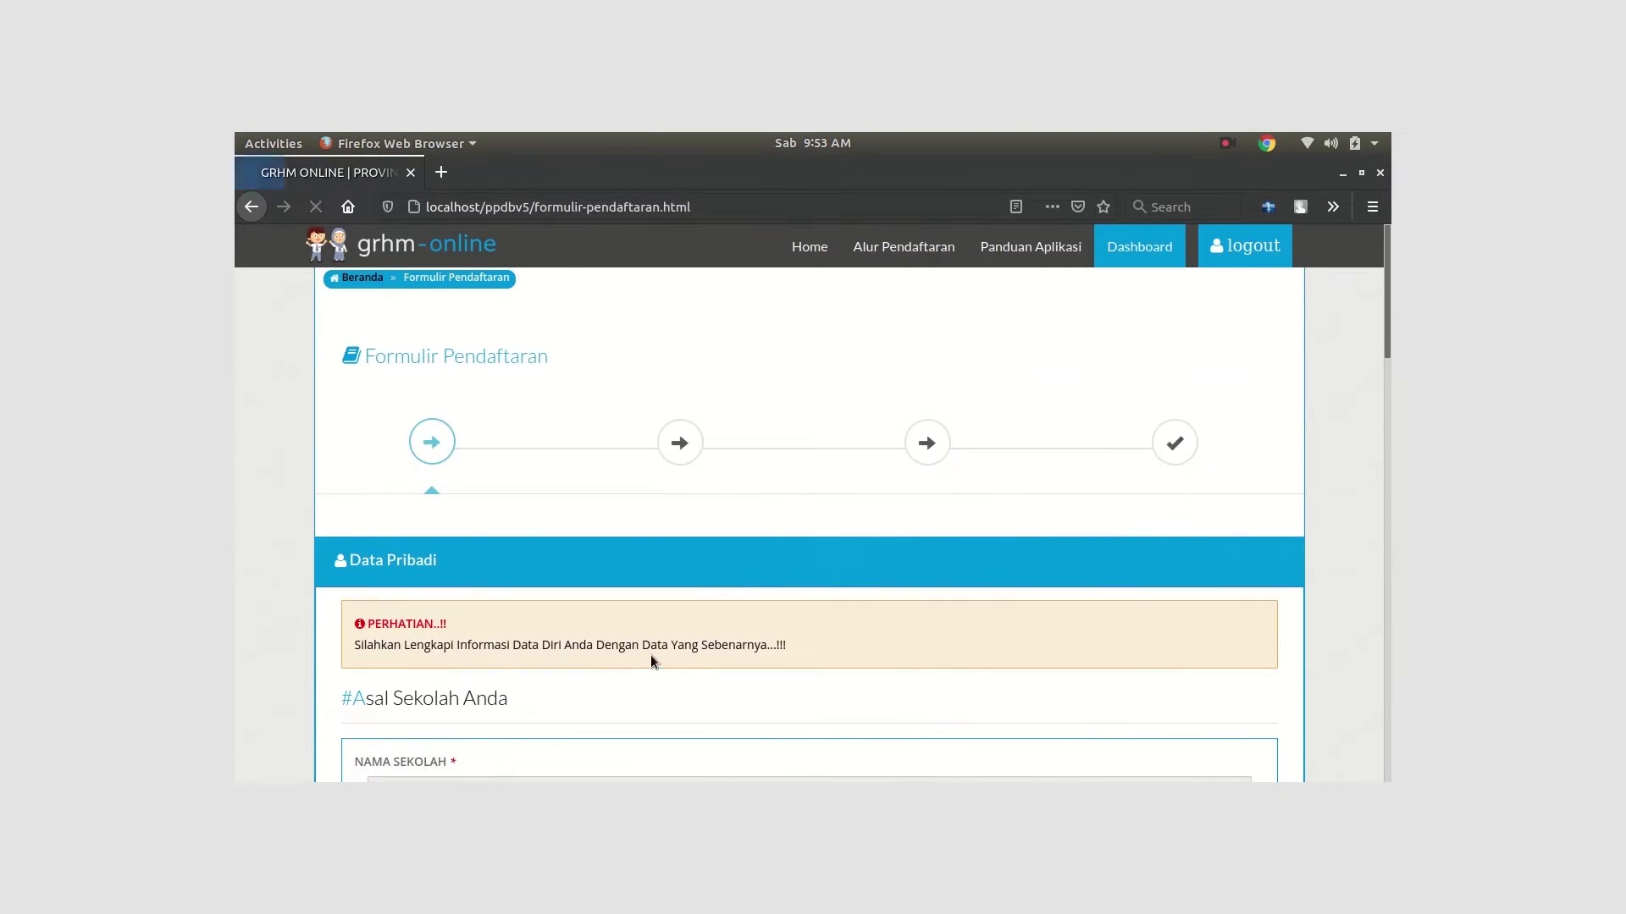
Select the NIK, family card and exam participant number values, and set gender to Wanita
scroll(584, 659, down, 4)
scroll(678, 530, down, 3)
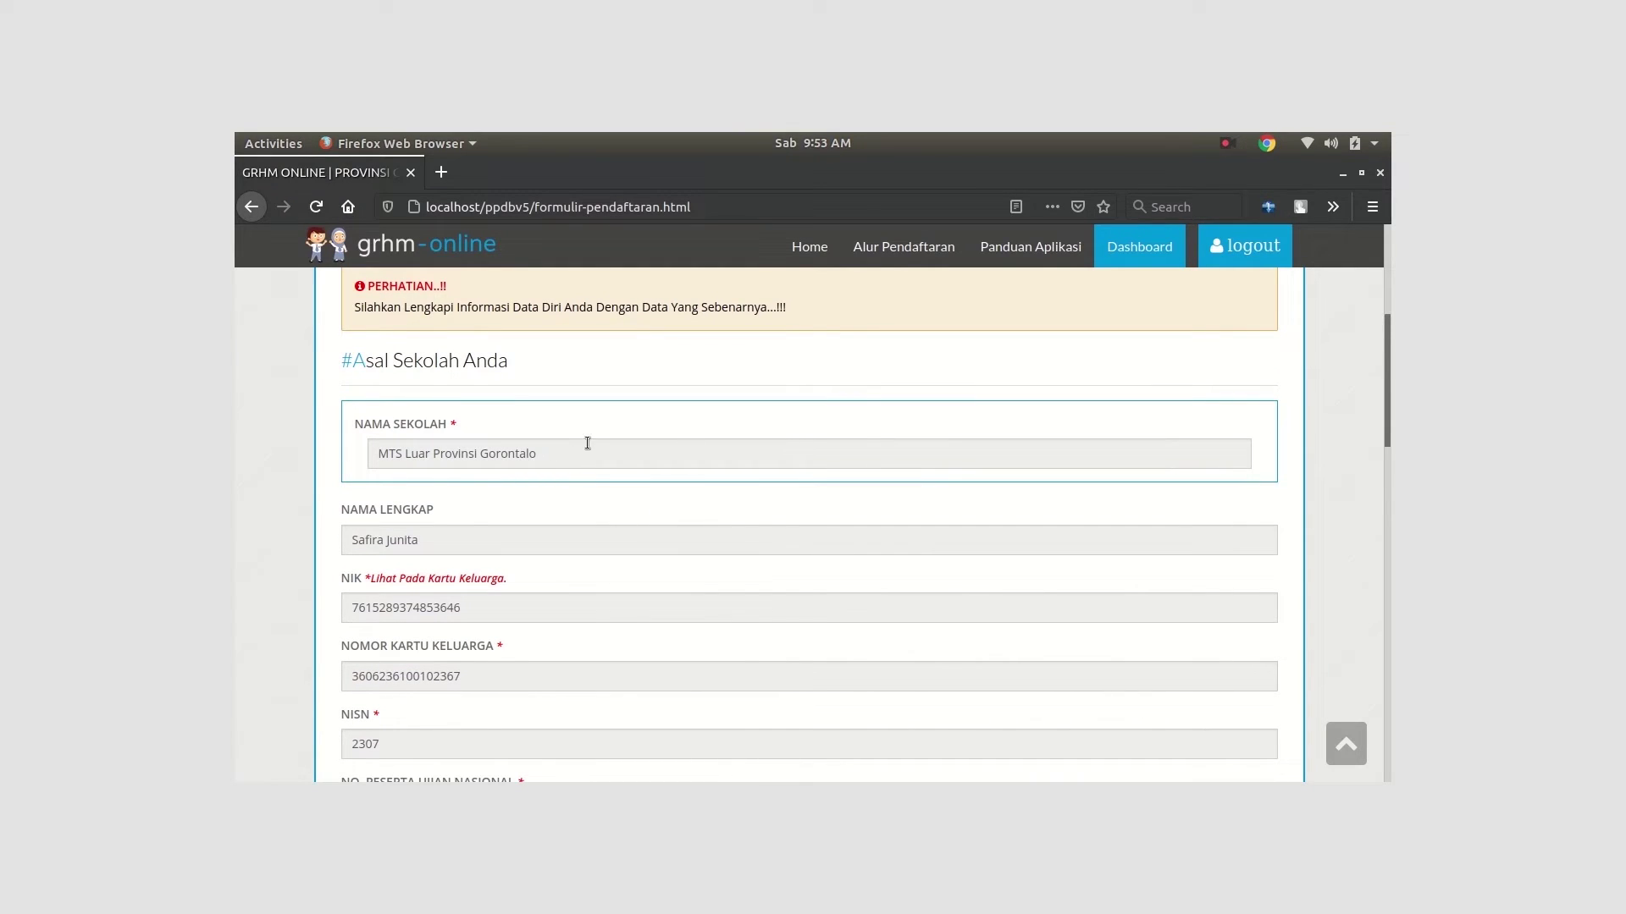
scroll(587, 443, down, 2)
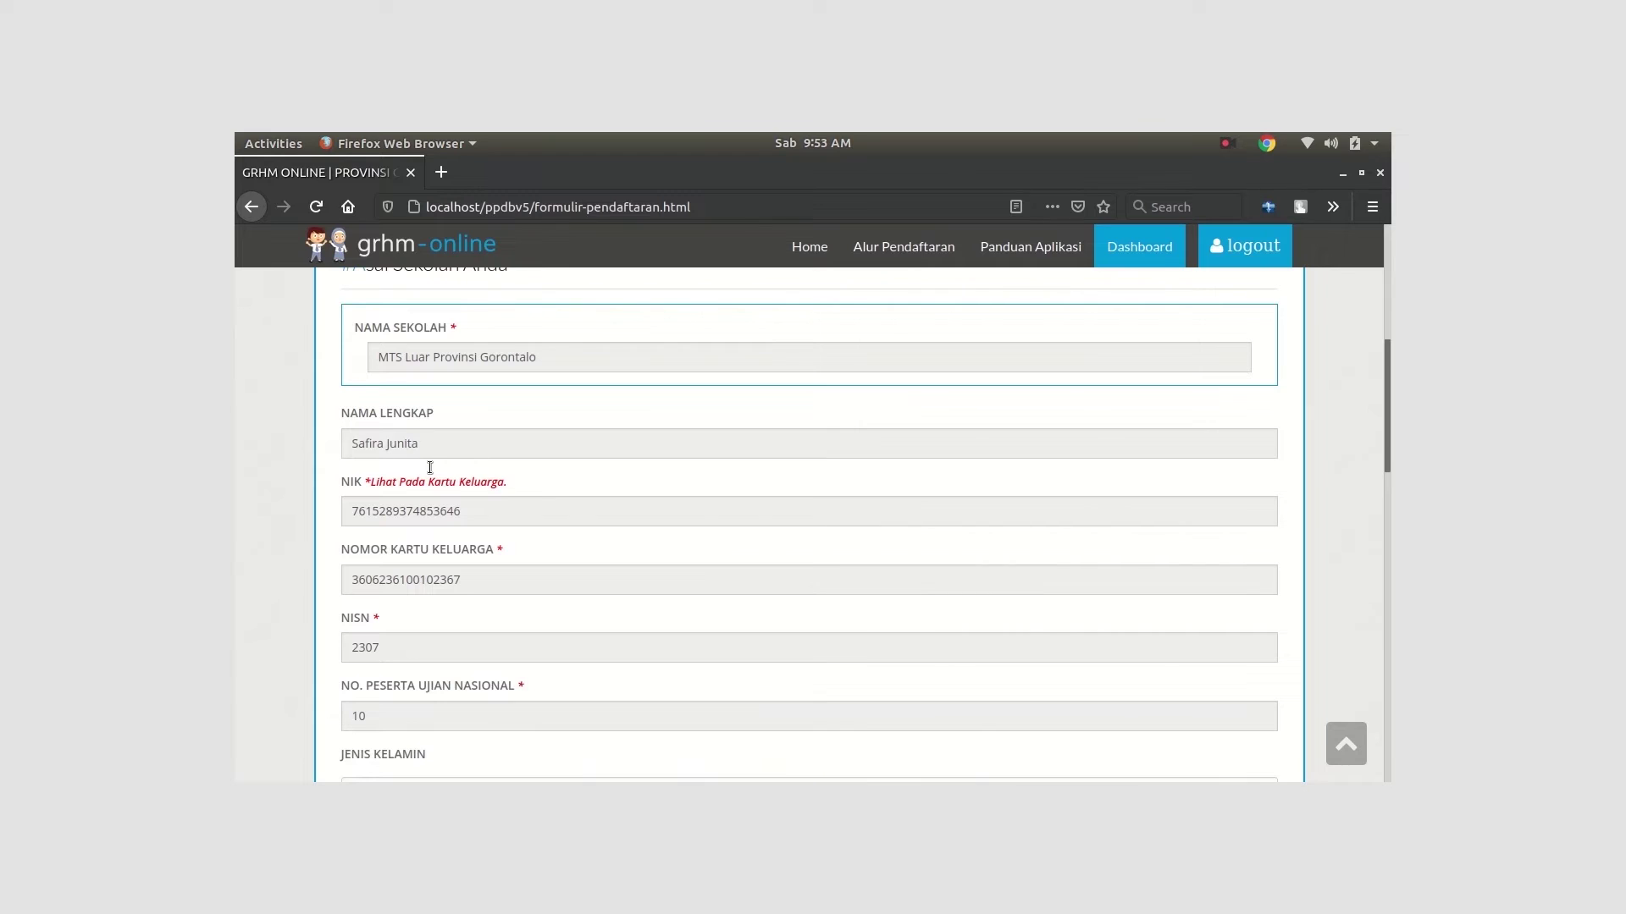
double_click(374, 512)
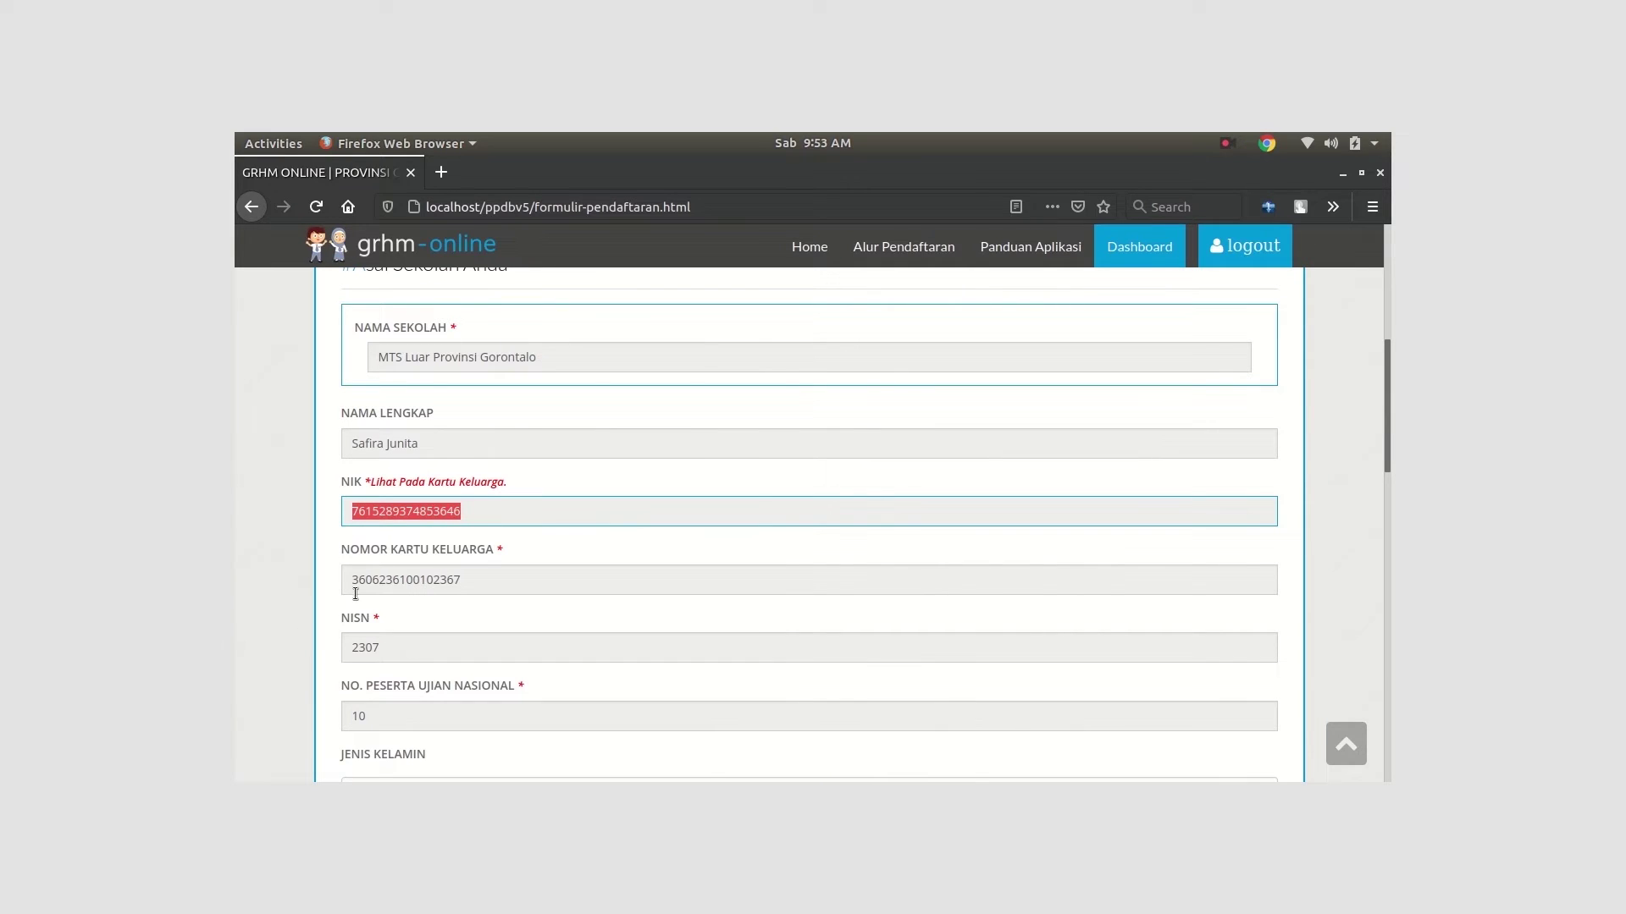
drag(353, 581, 438, 690)
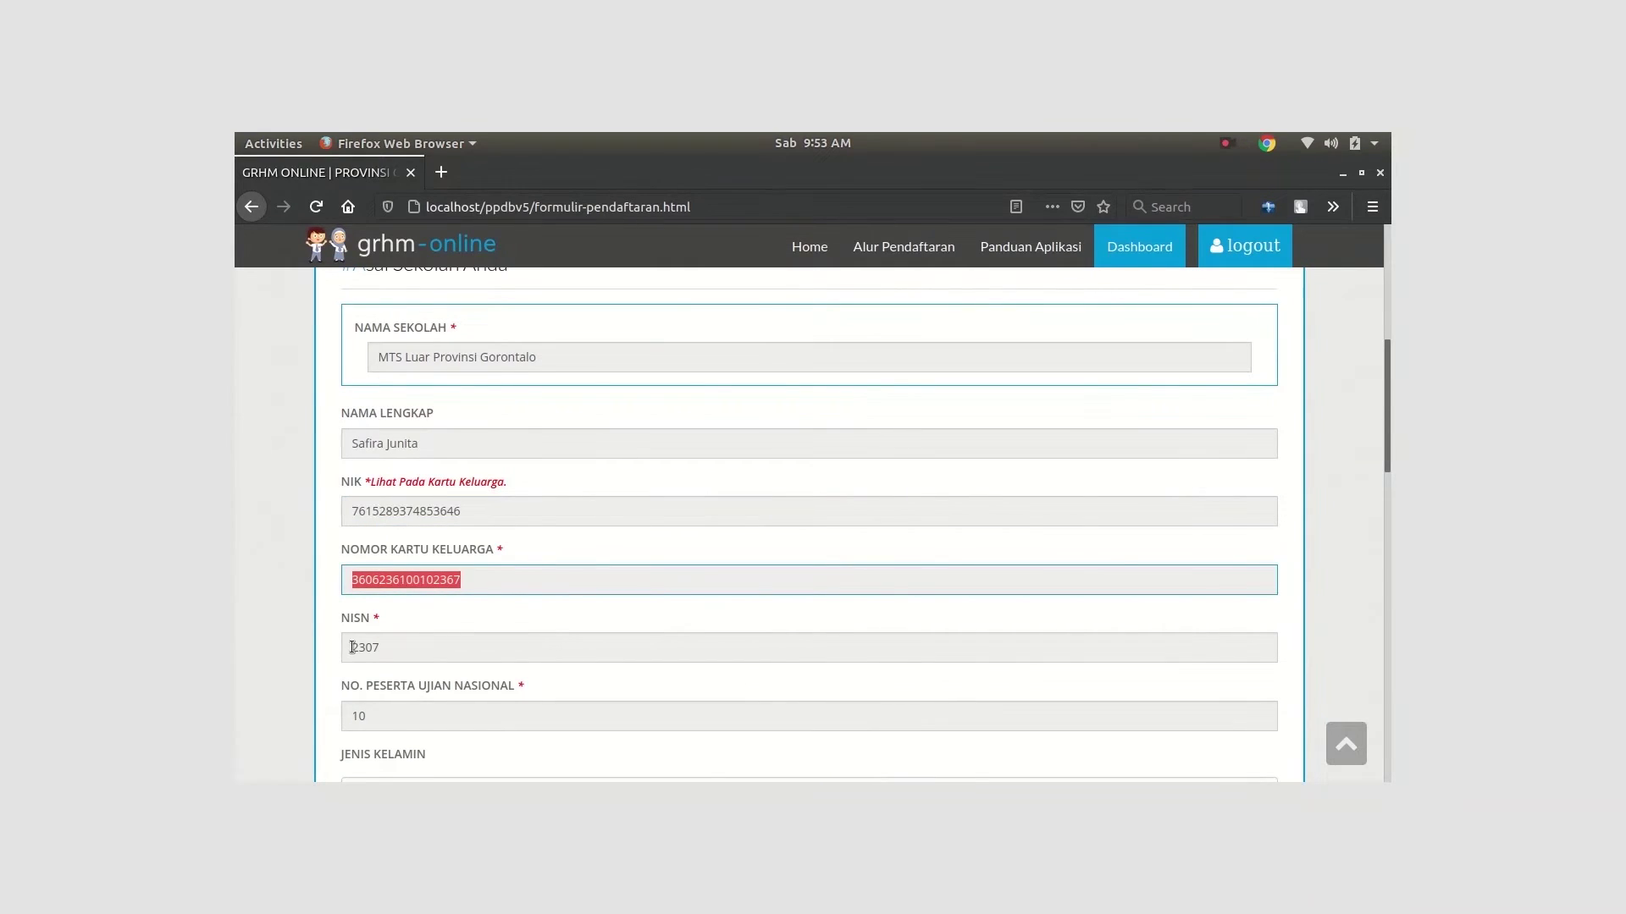
drag(352, 647, 385, 648)
scroll(423, 639, down, 4)
drag(353, 520, 440, 532)
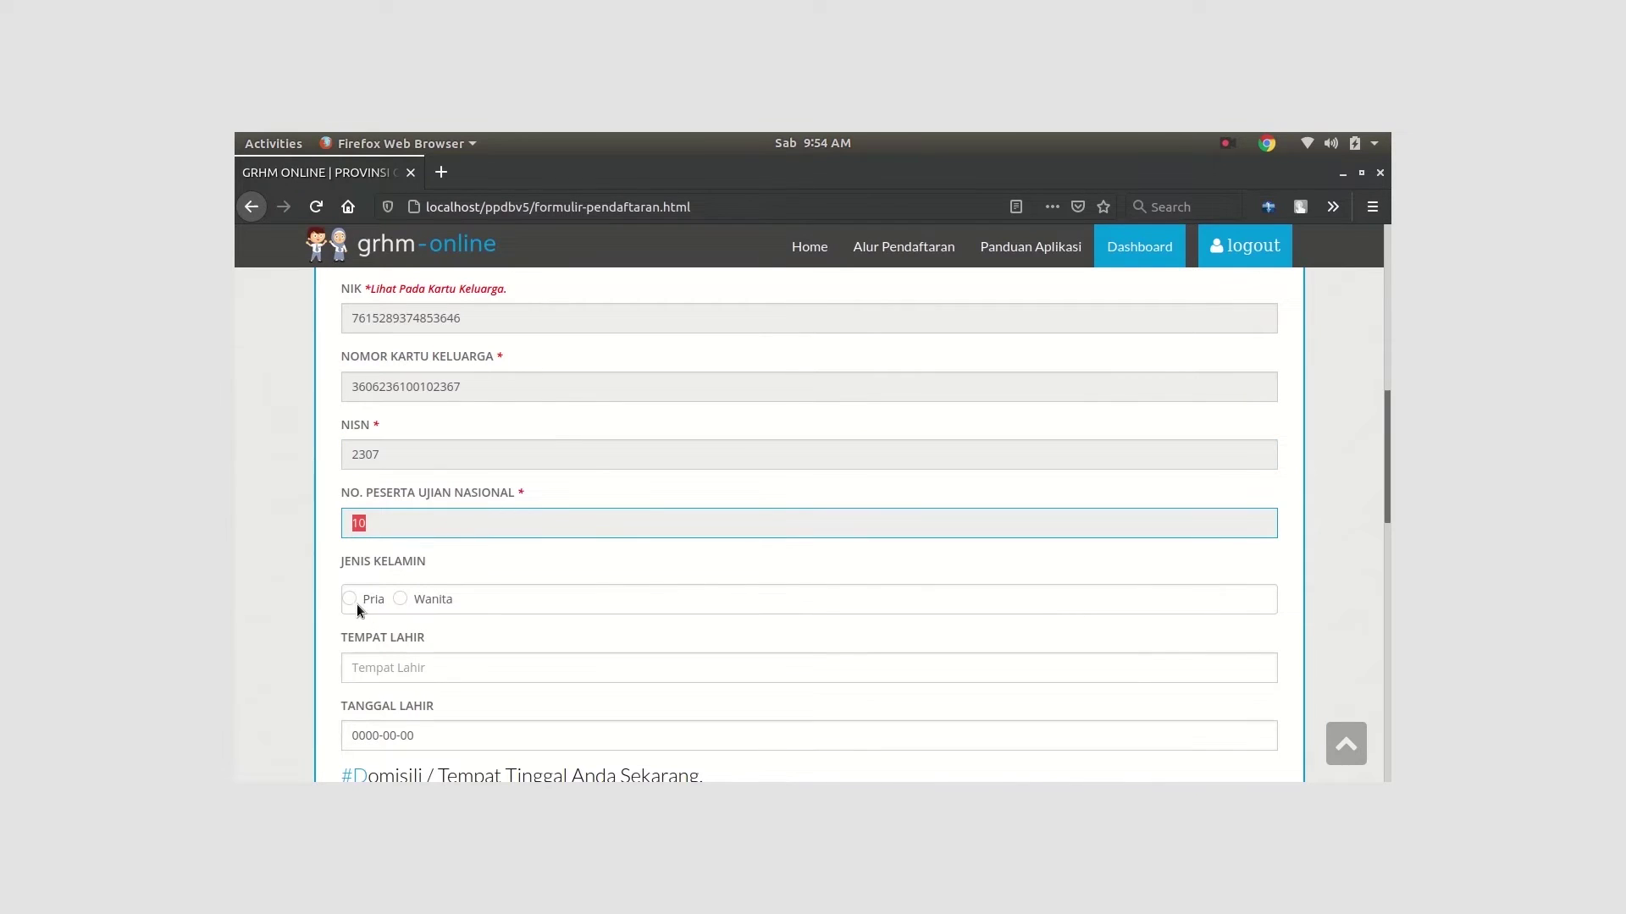
click(400, 598)
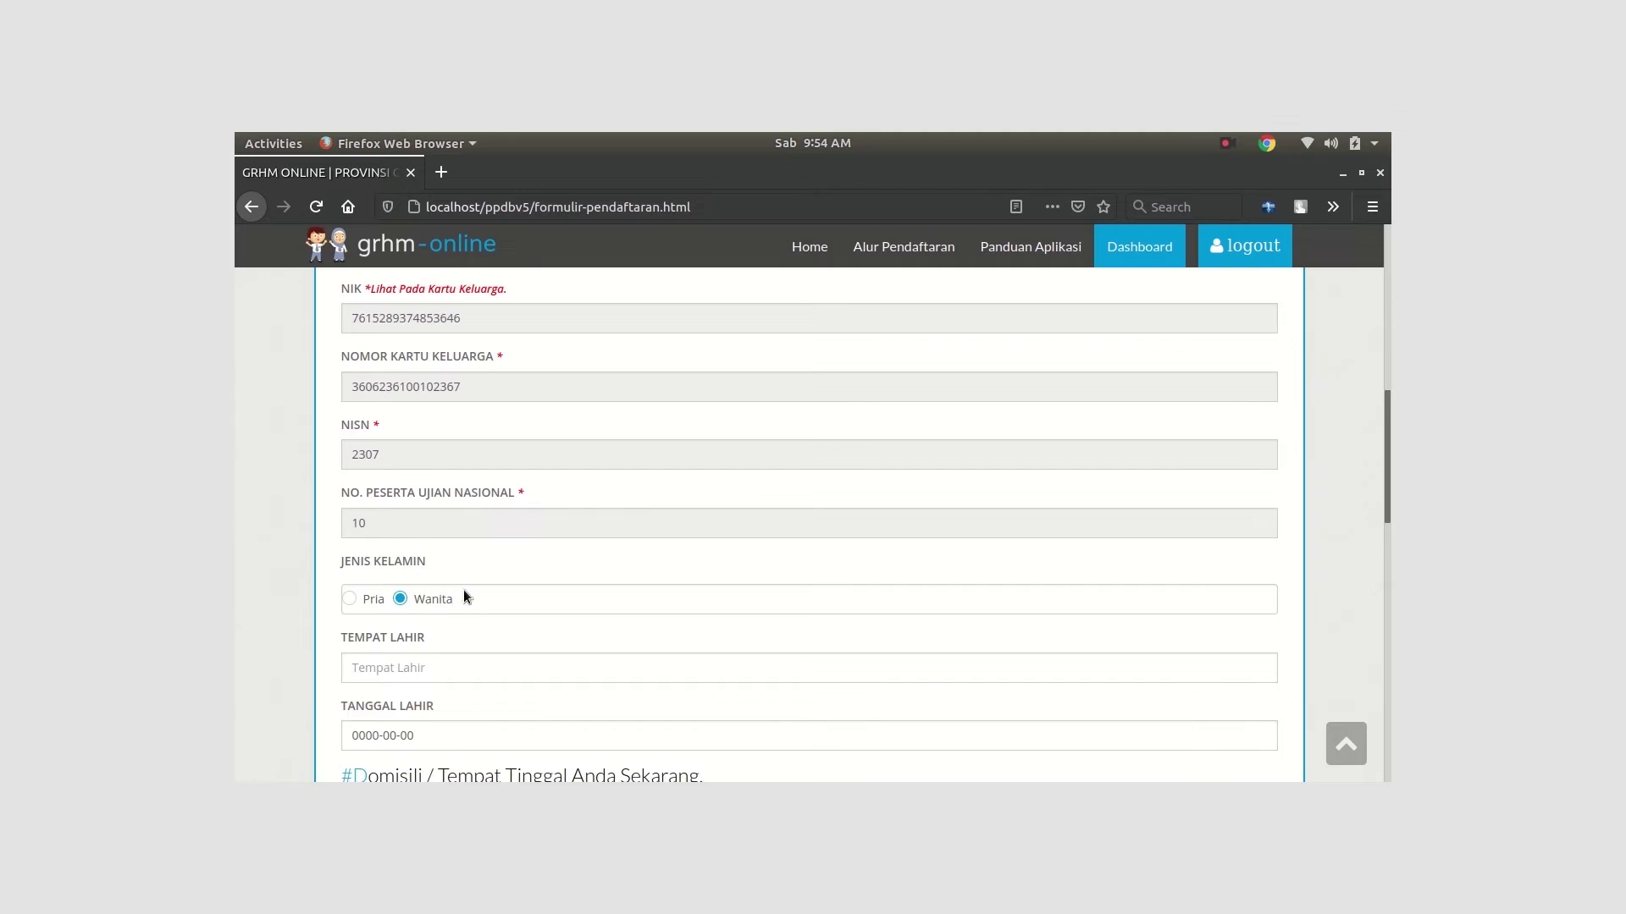
scroll(389, 597, down, 3)
click(383, 531)
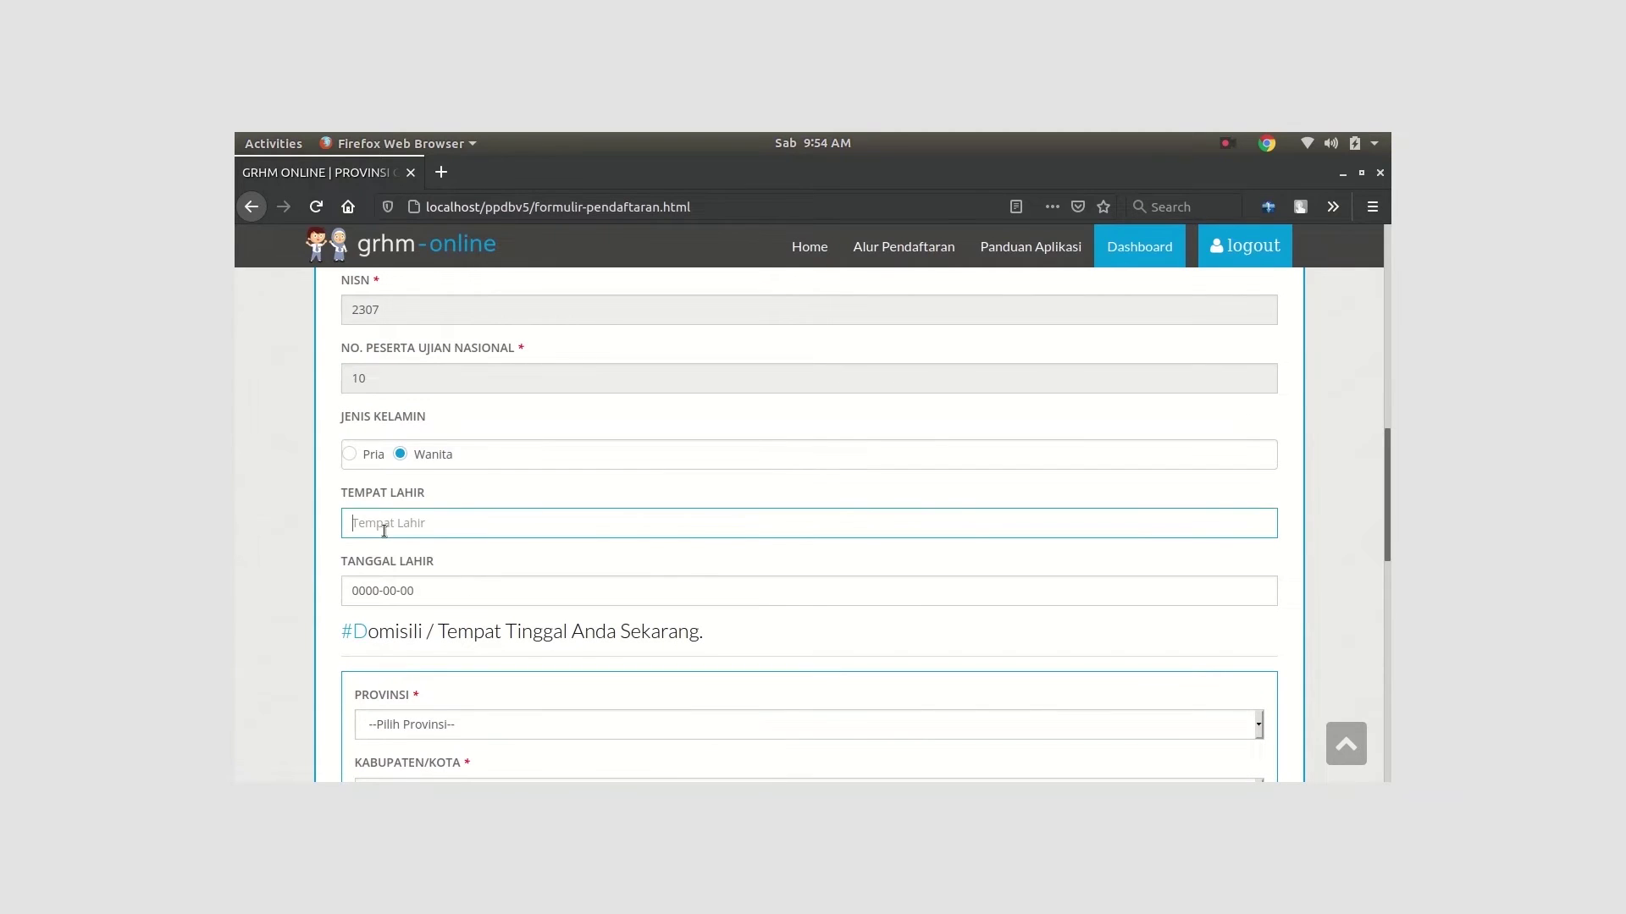
text(Aceh Besar)
click(365, 584)
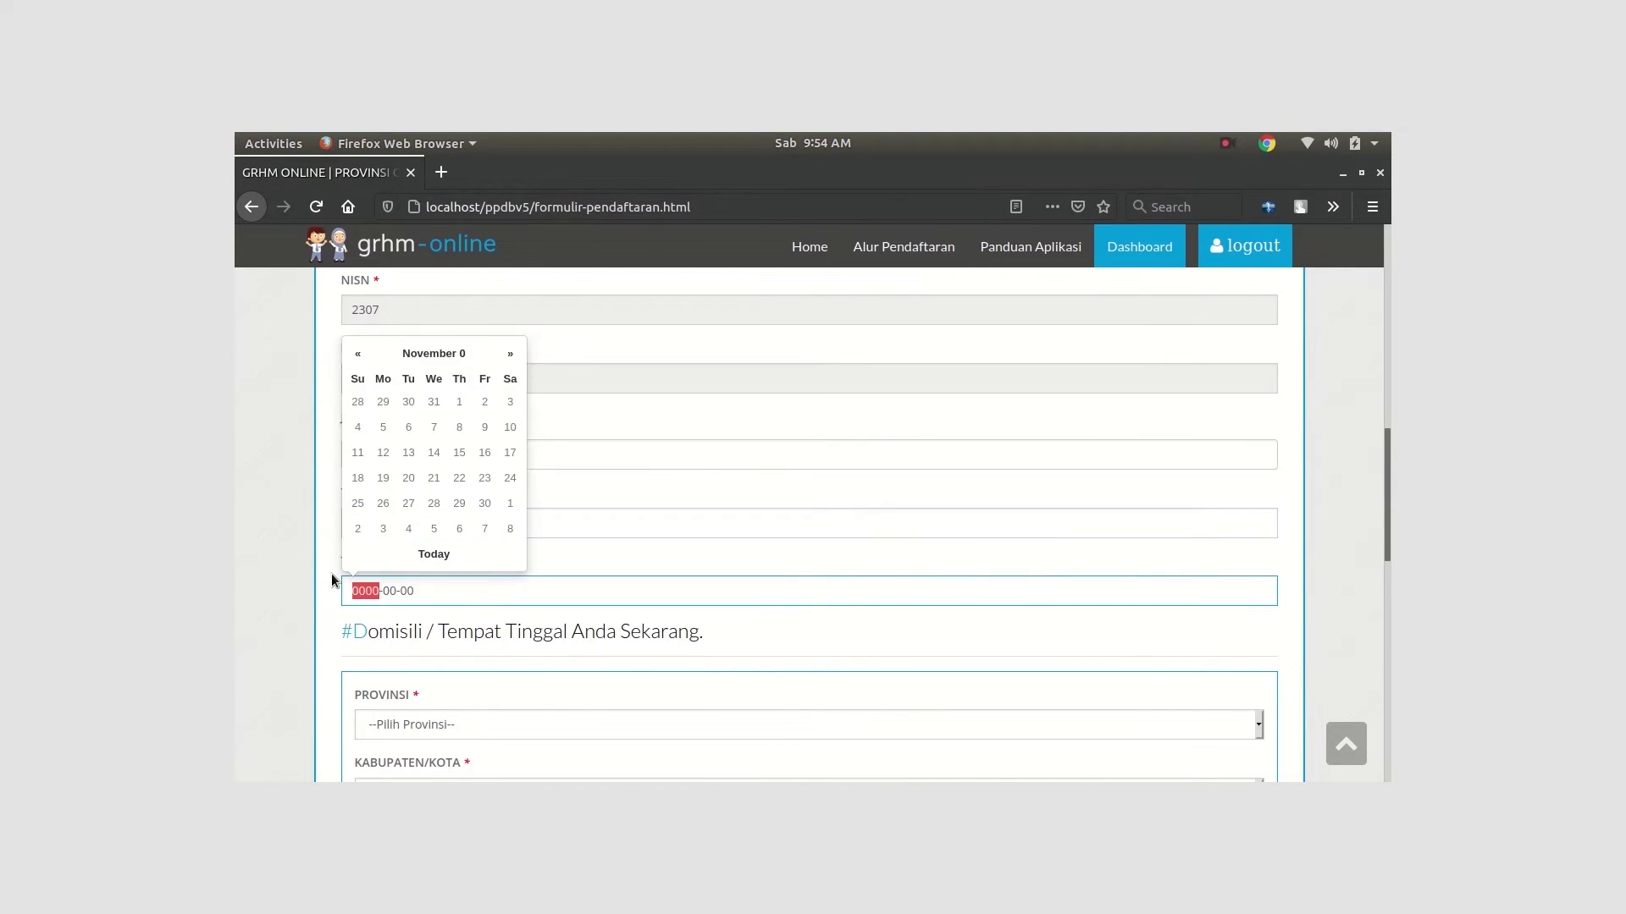
text(20)
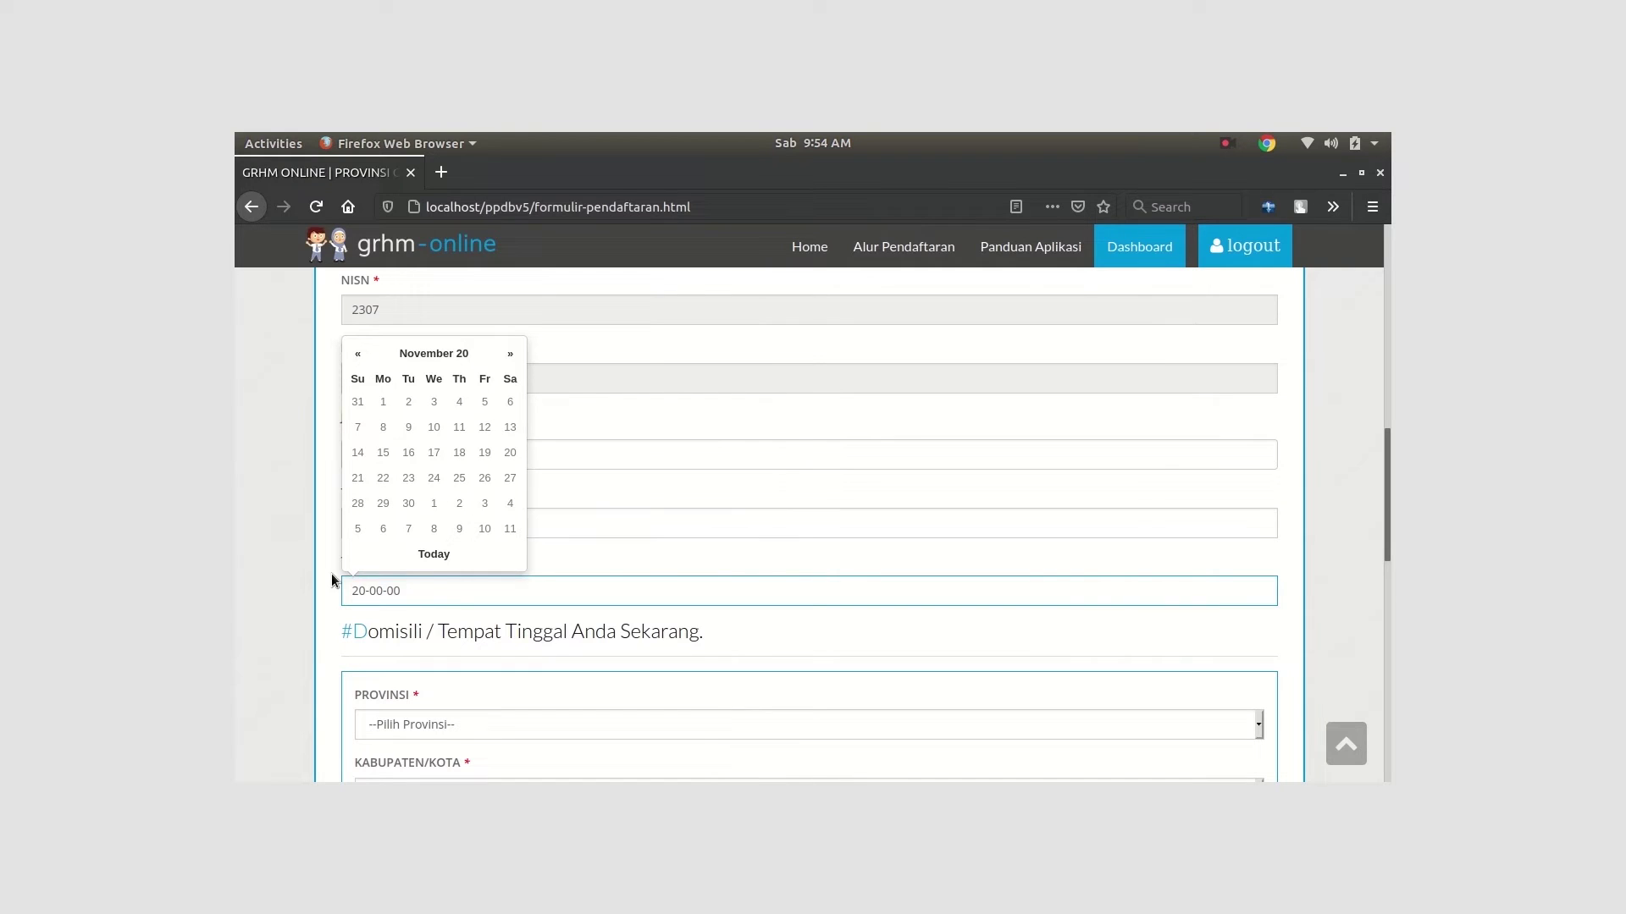
text(00)
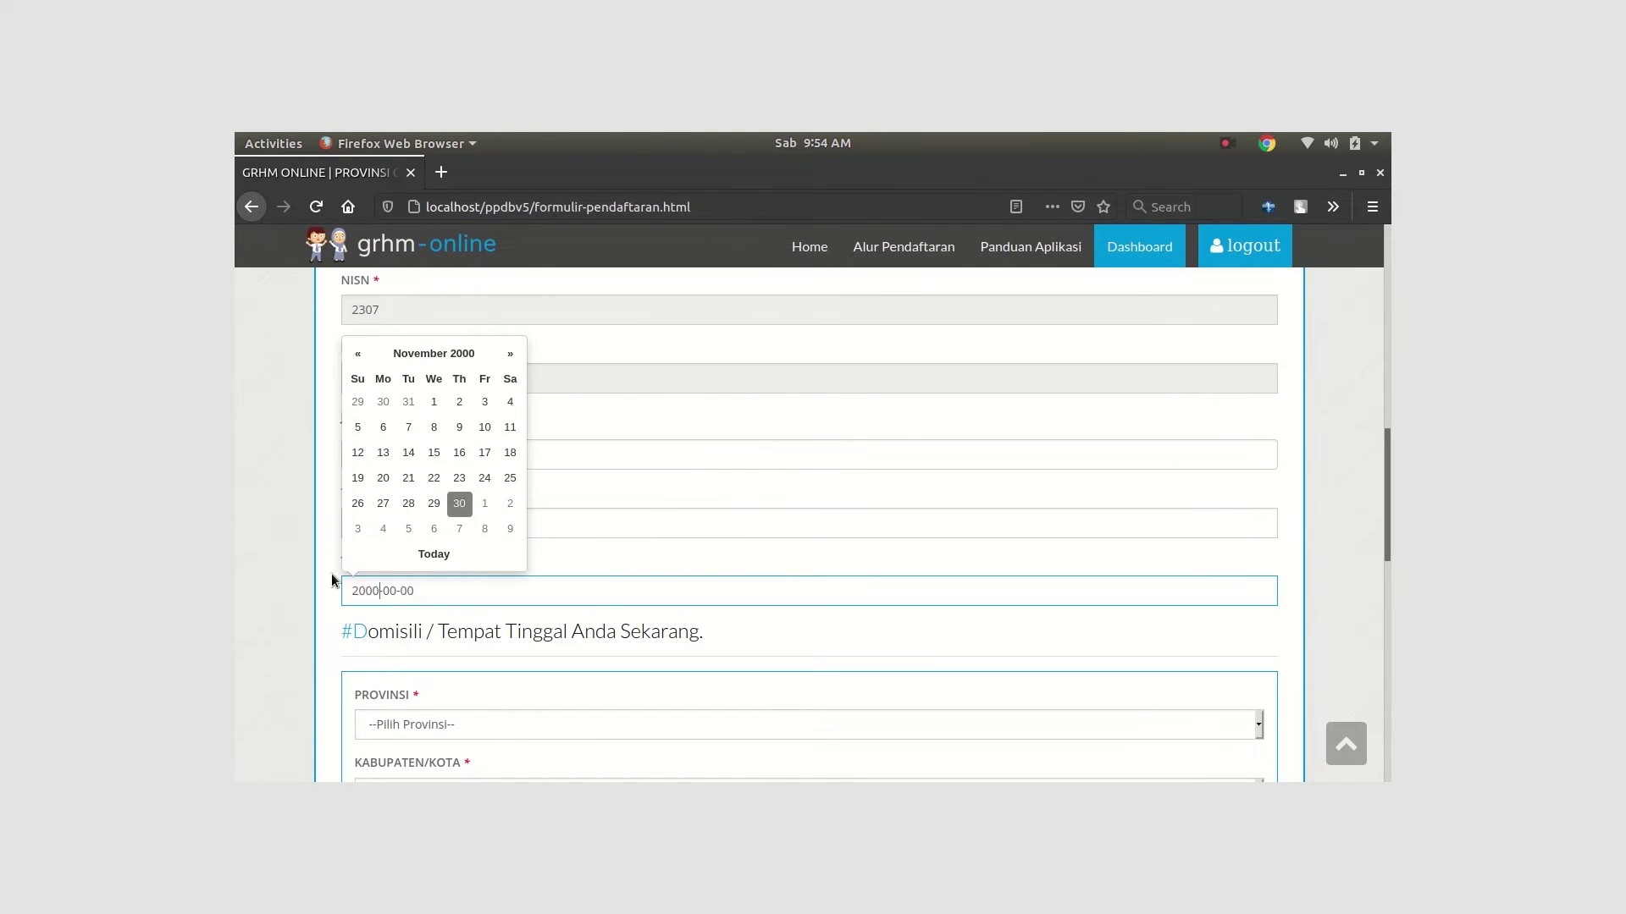
click(387, 591)
text(09)
click(404, 590)
text(2)
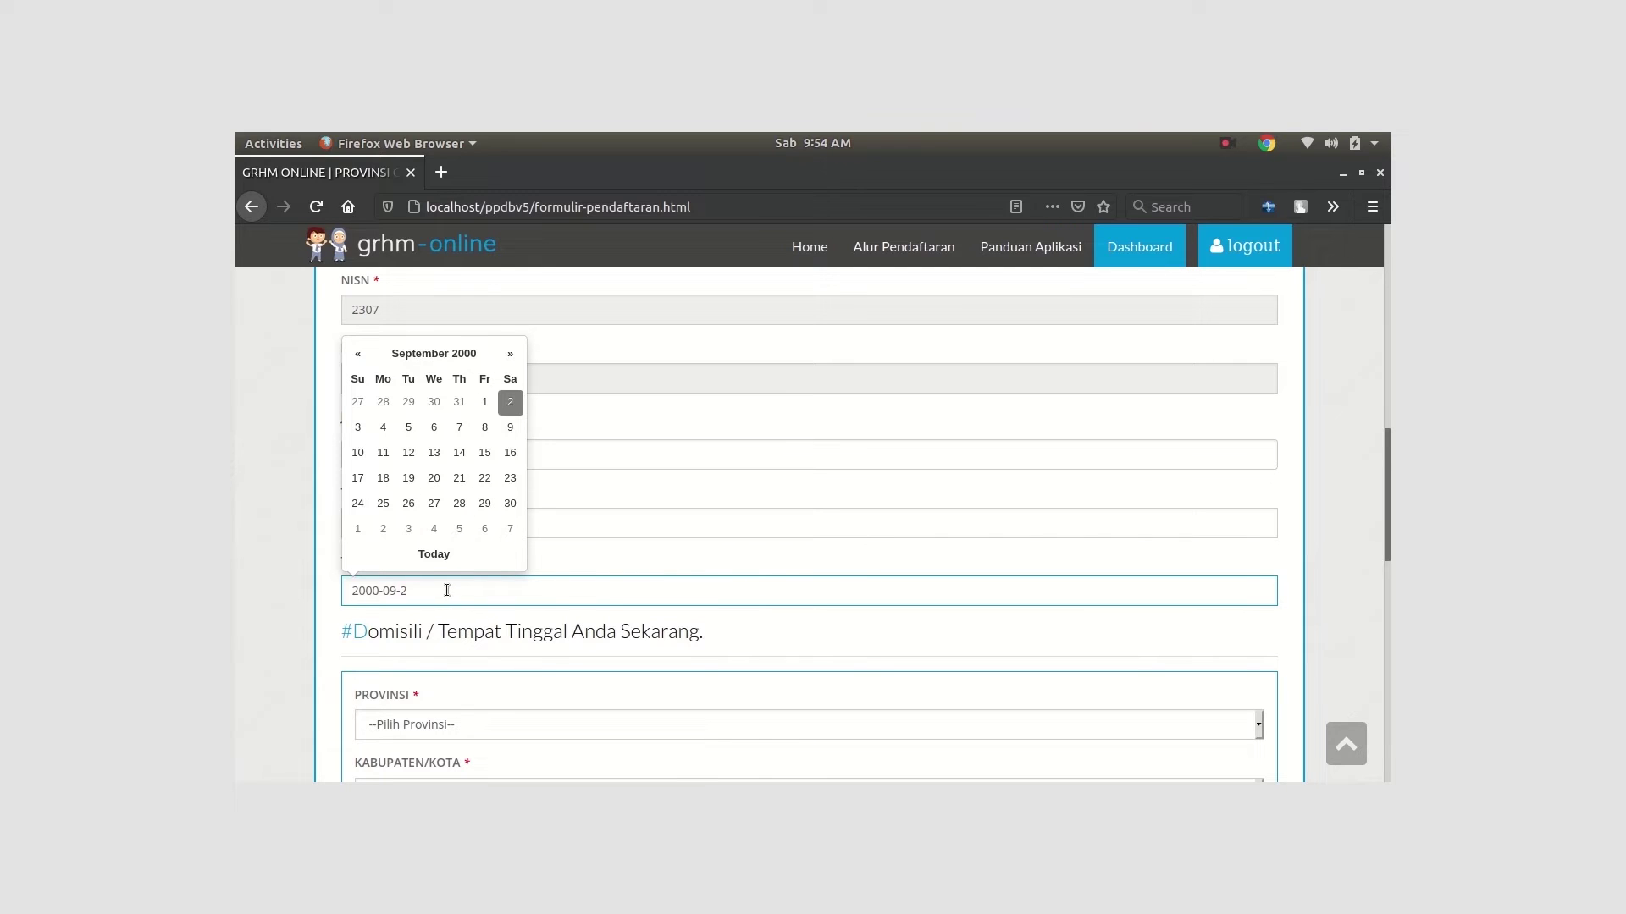
click(470, 686)
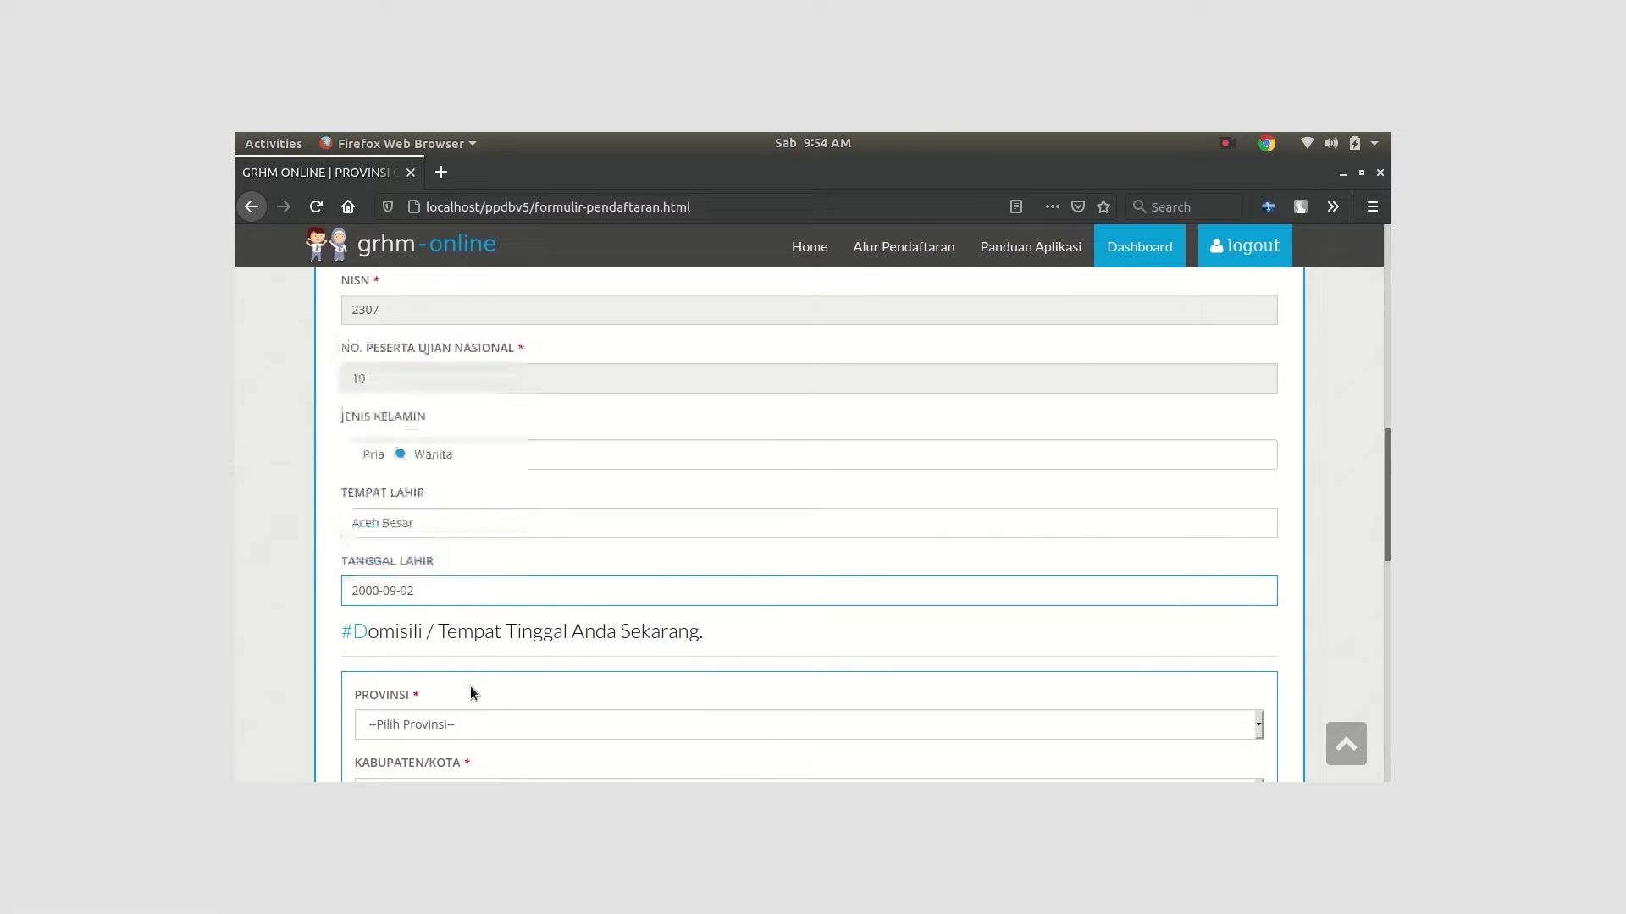
scroll(466, 661, down, 3)
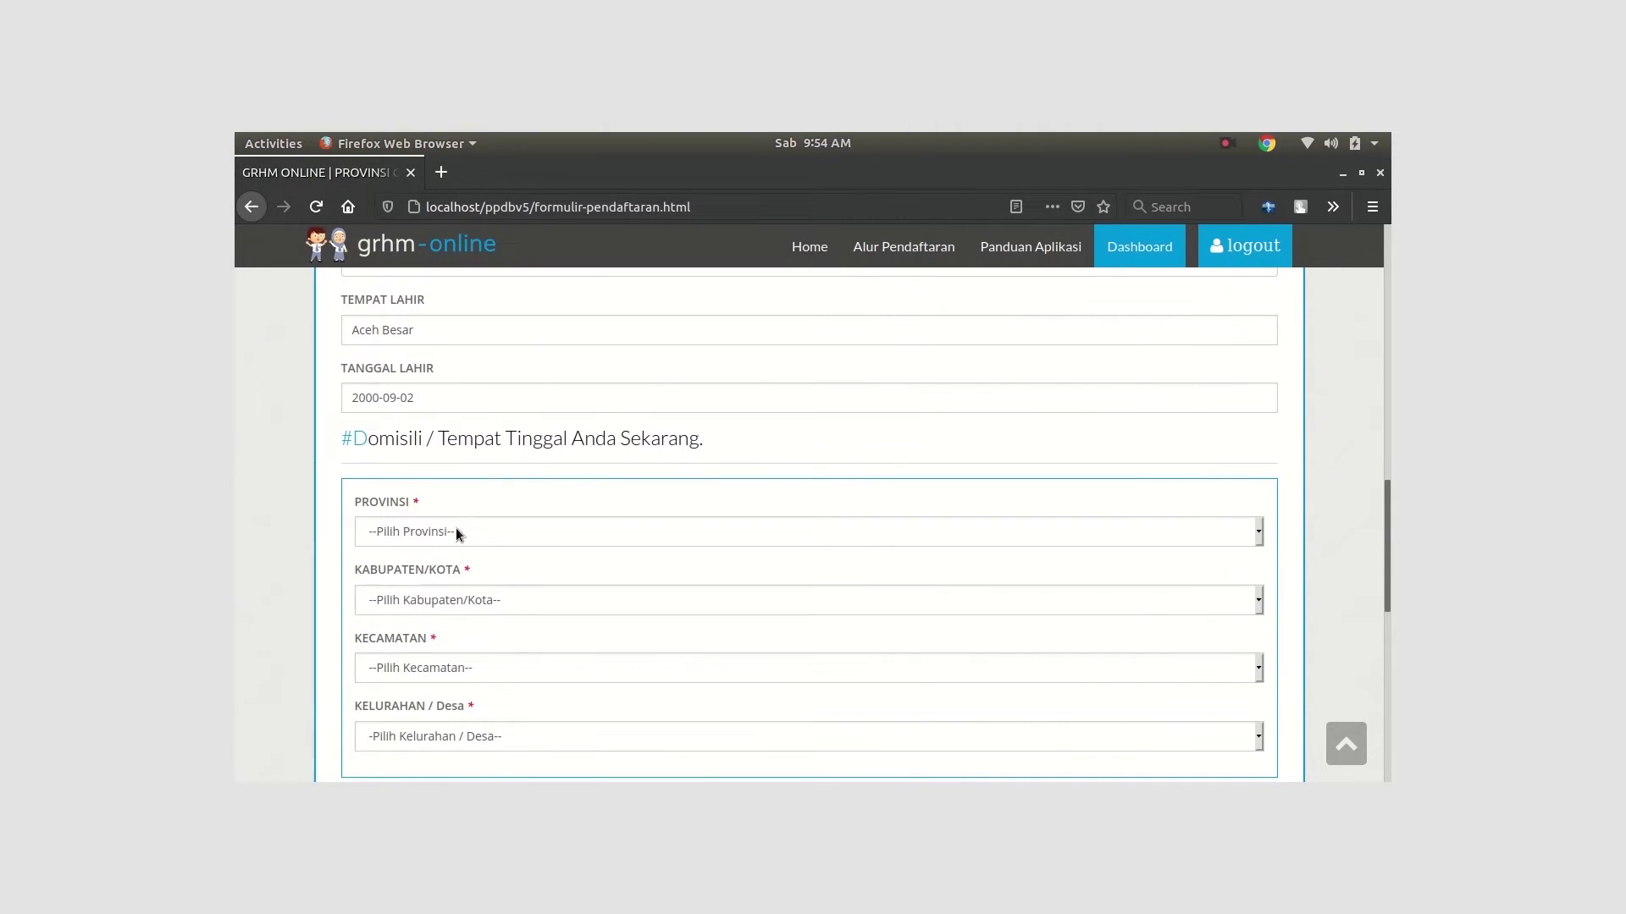
Choose Prov. Gorontalo, Kota Gorontalo, district Dungingi and village Kel. Tomulabutao
click(456, 531)
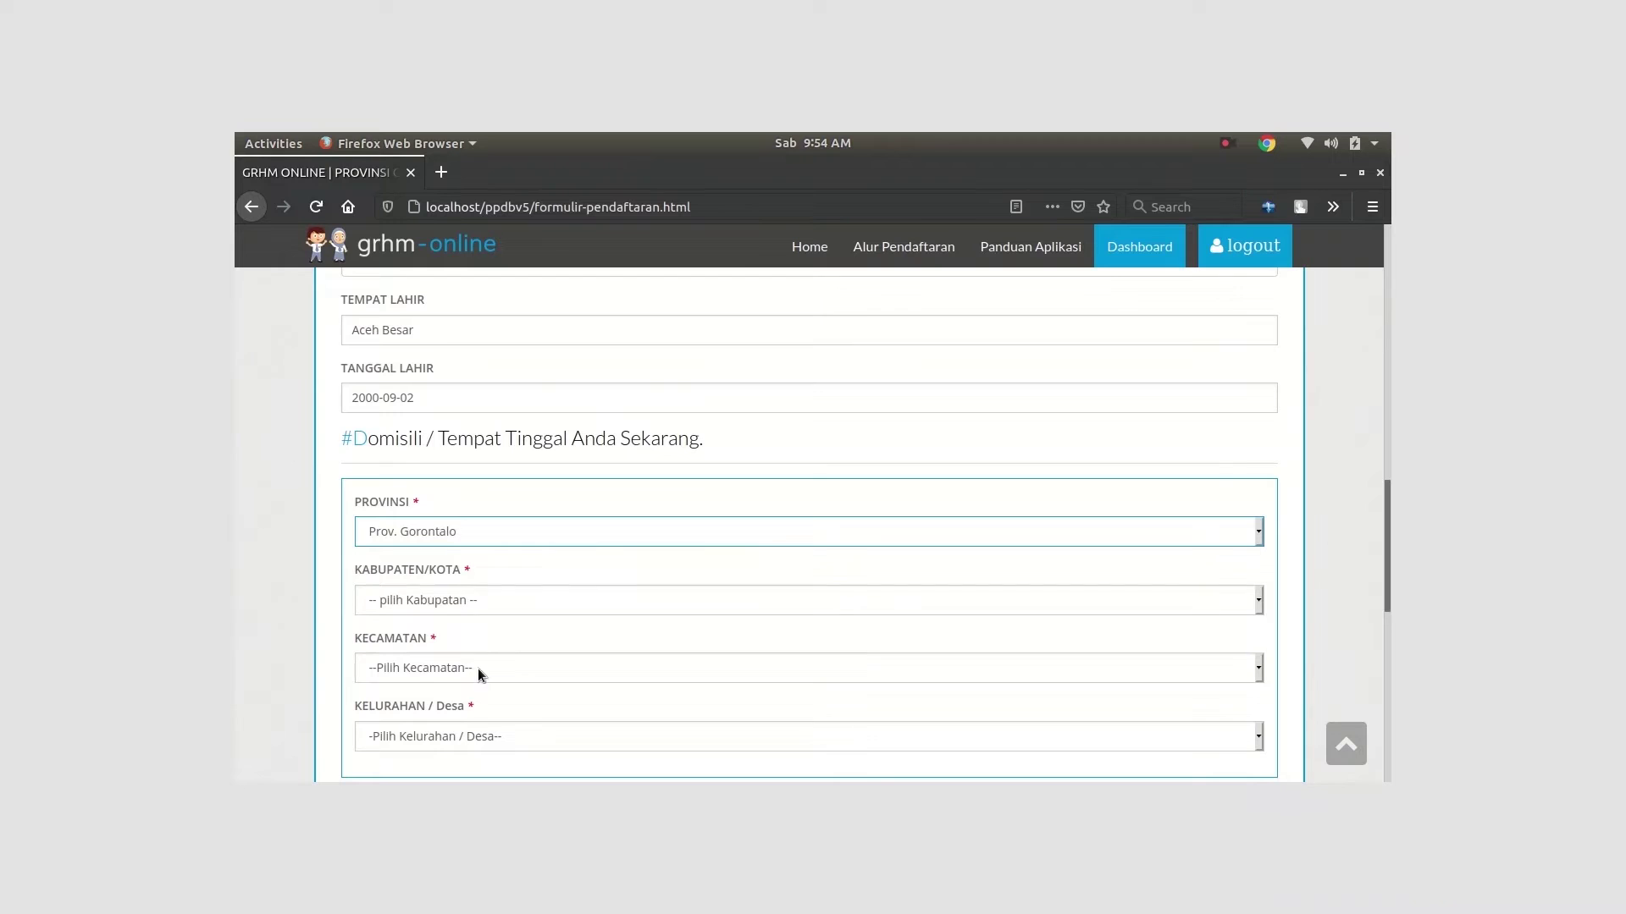
click(481, 601)
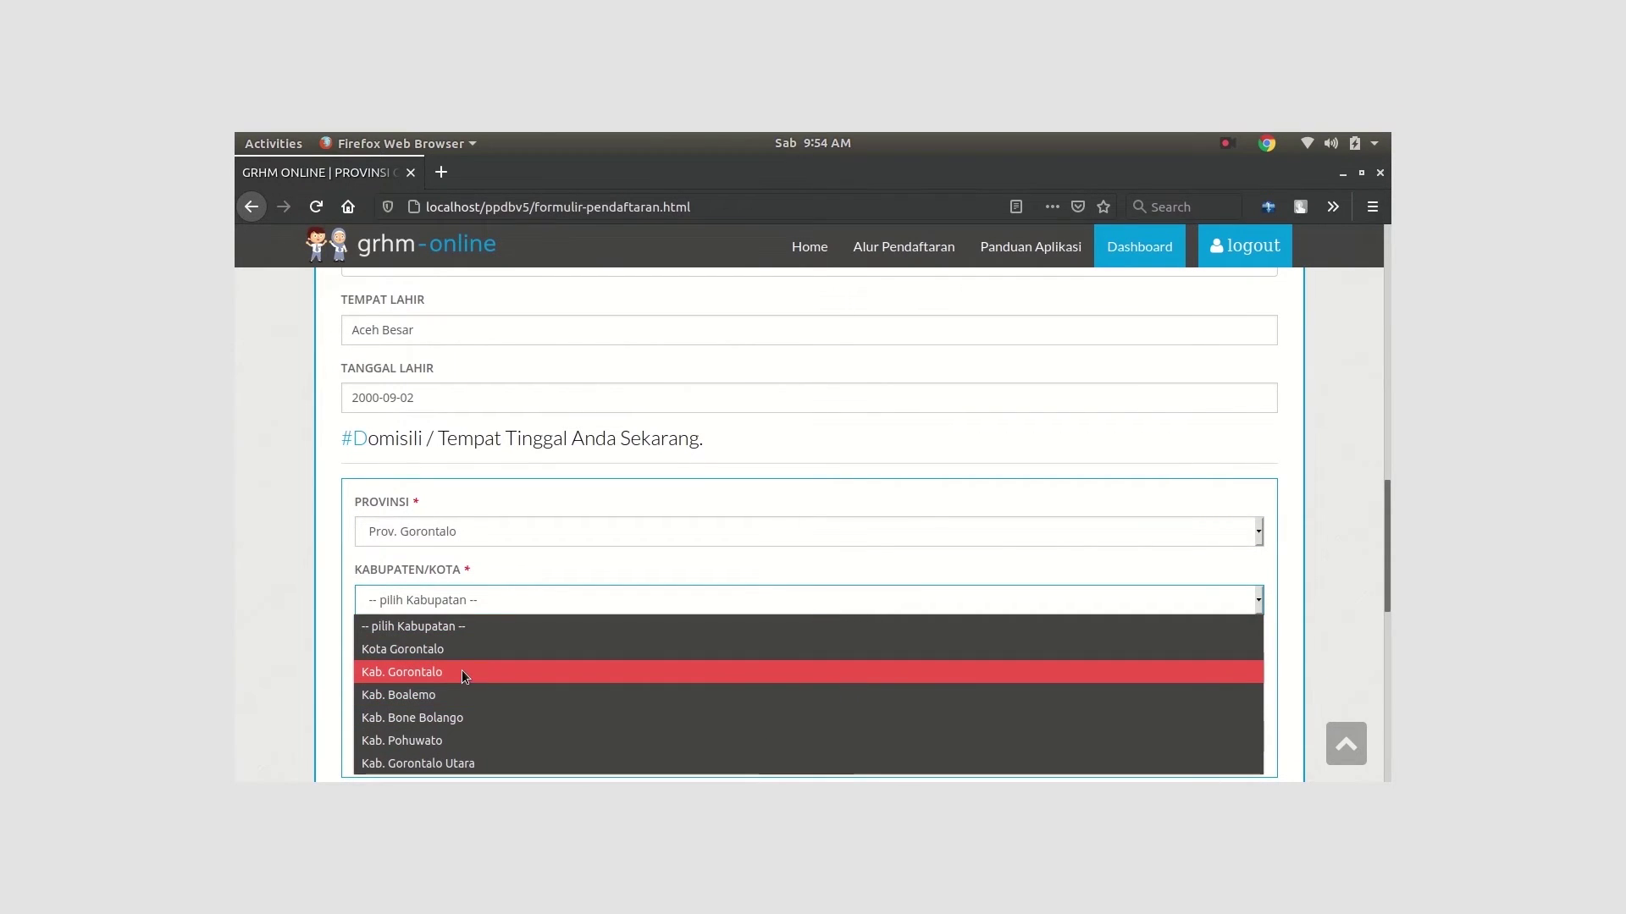
click(461, 648)
scroll(471, 592, down, 3)
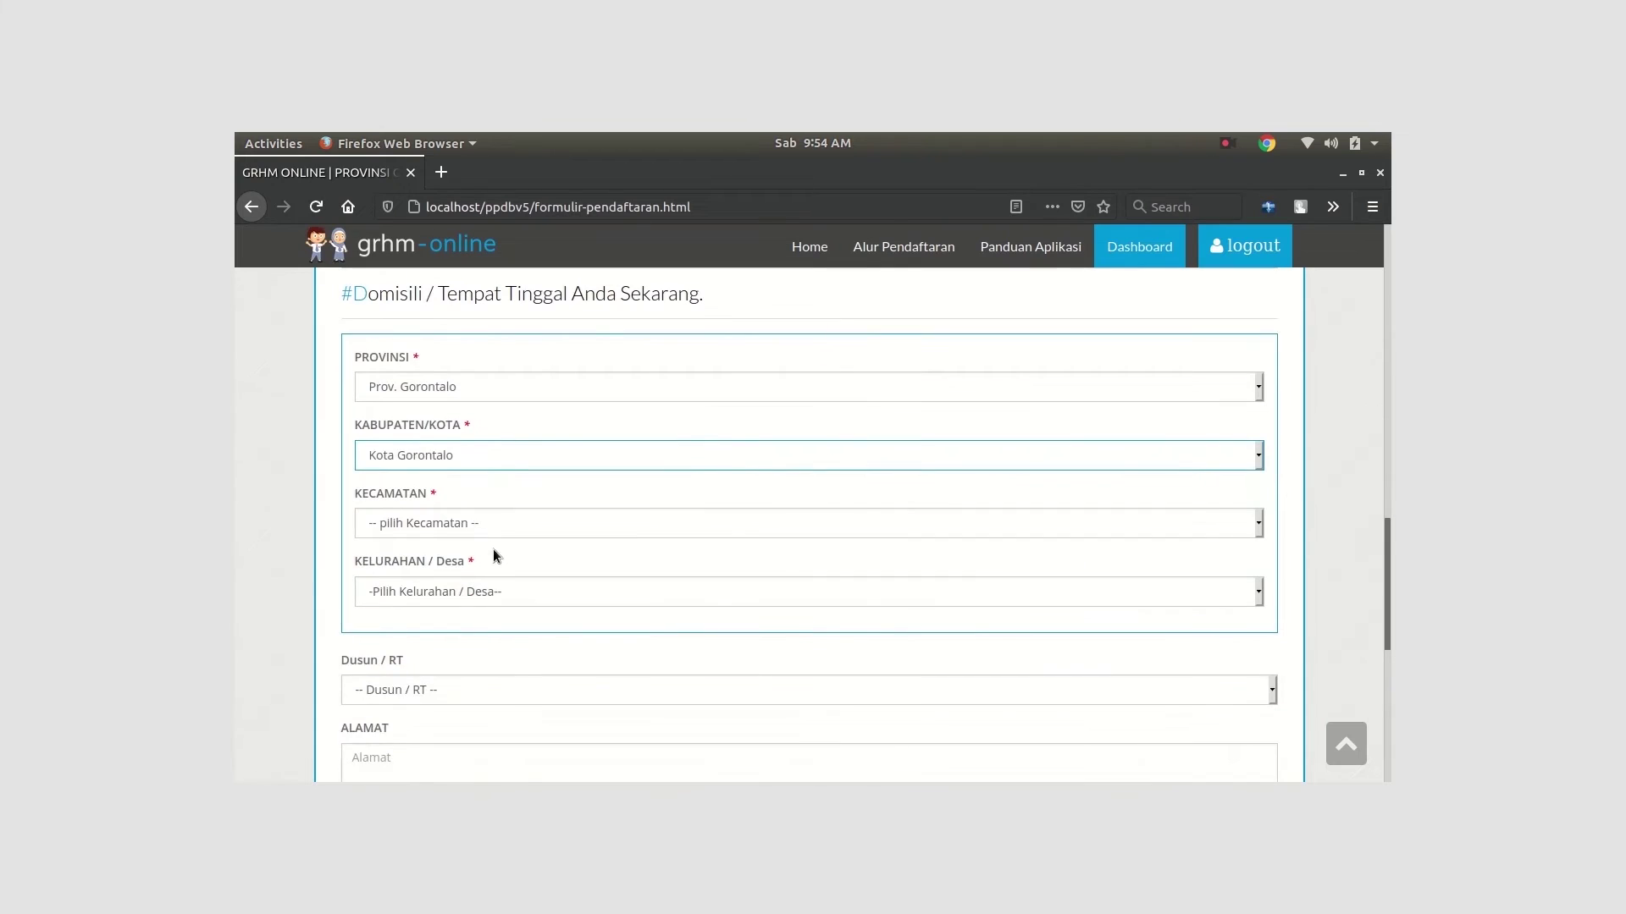
click(484, 526)
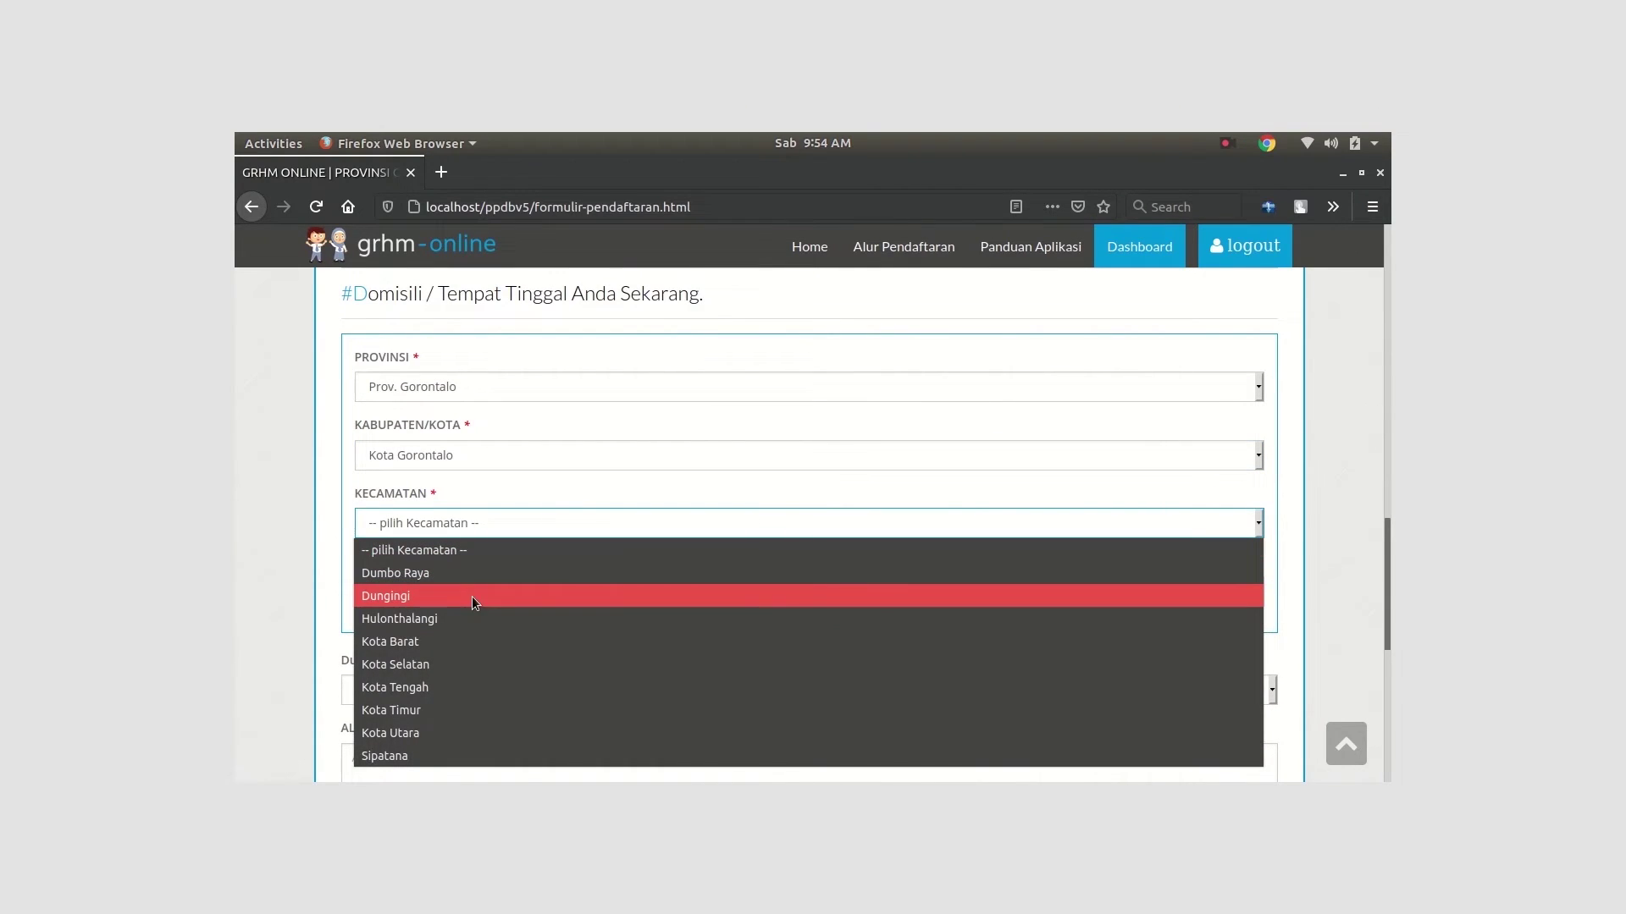
click(471, 596)
click(468, 590)
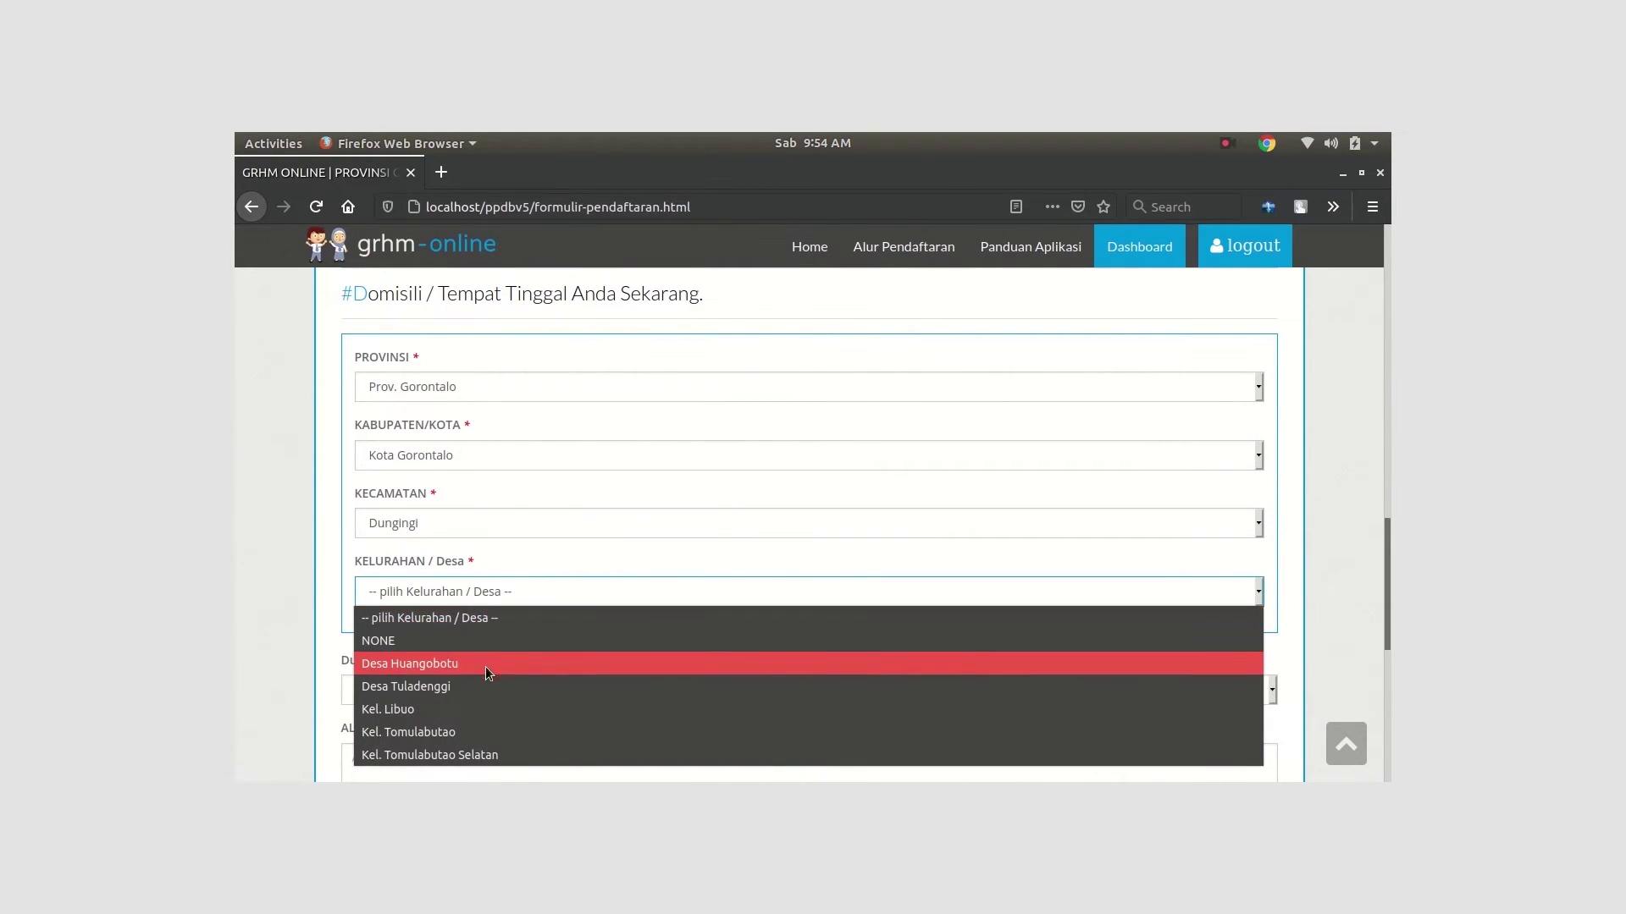
click(474, 732)
Choose Dusun / RT 1 and dismiss the Grammarly activation notice
scroll(470, 525, down, 3)
scroll(469, 520, down, 2)
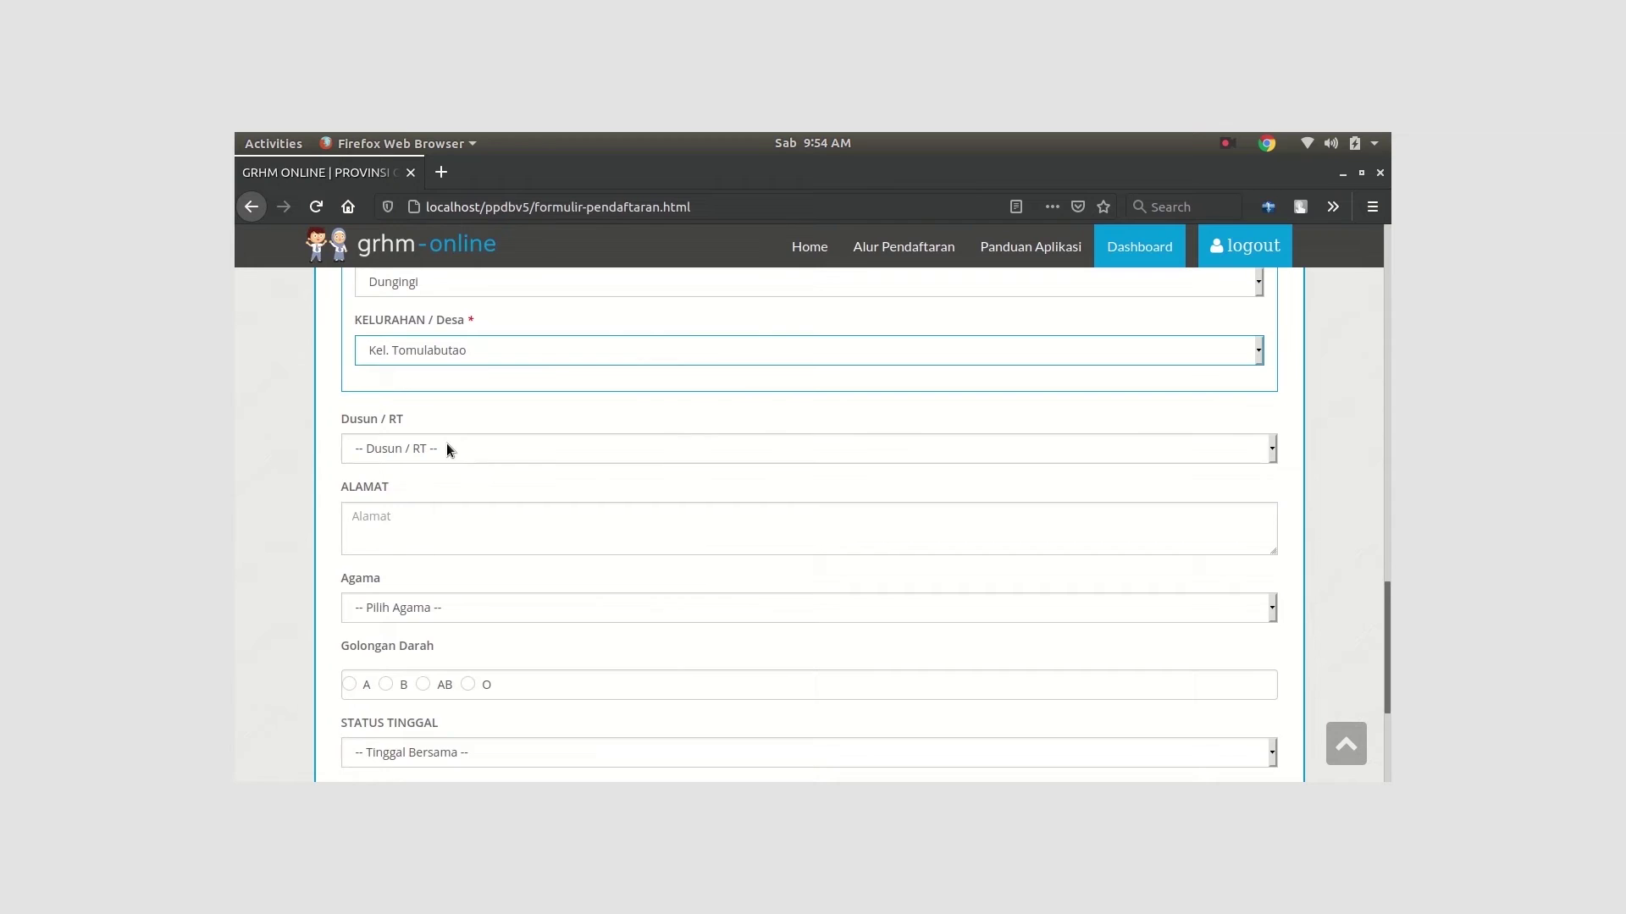
click(446, 450)
click(451, 543)
scroll(506, 495, down, 2)
scroll(506, 495, down, 2)
click(473, 374)
scroll(480, 483, up, 3)
scroll(492, 516, up, 5)
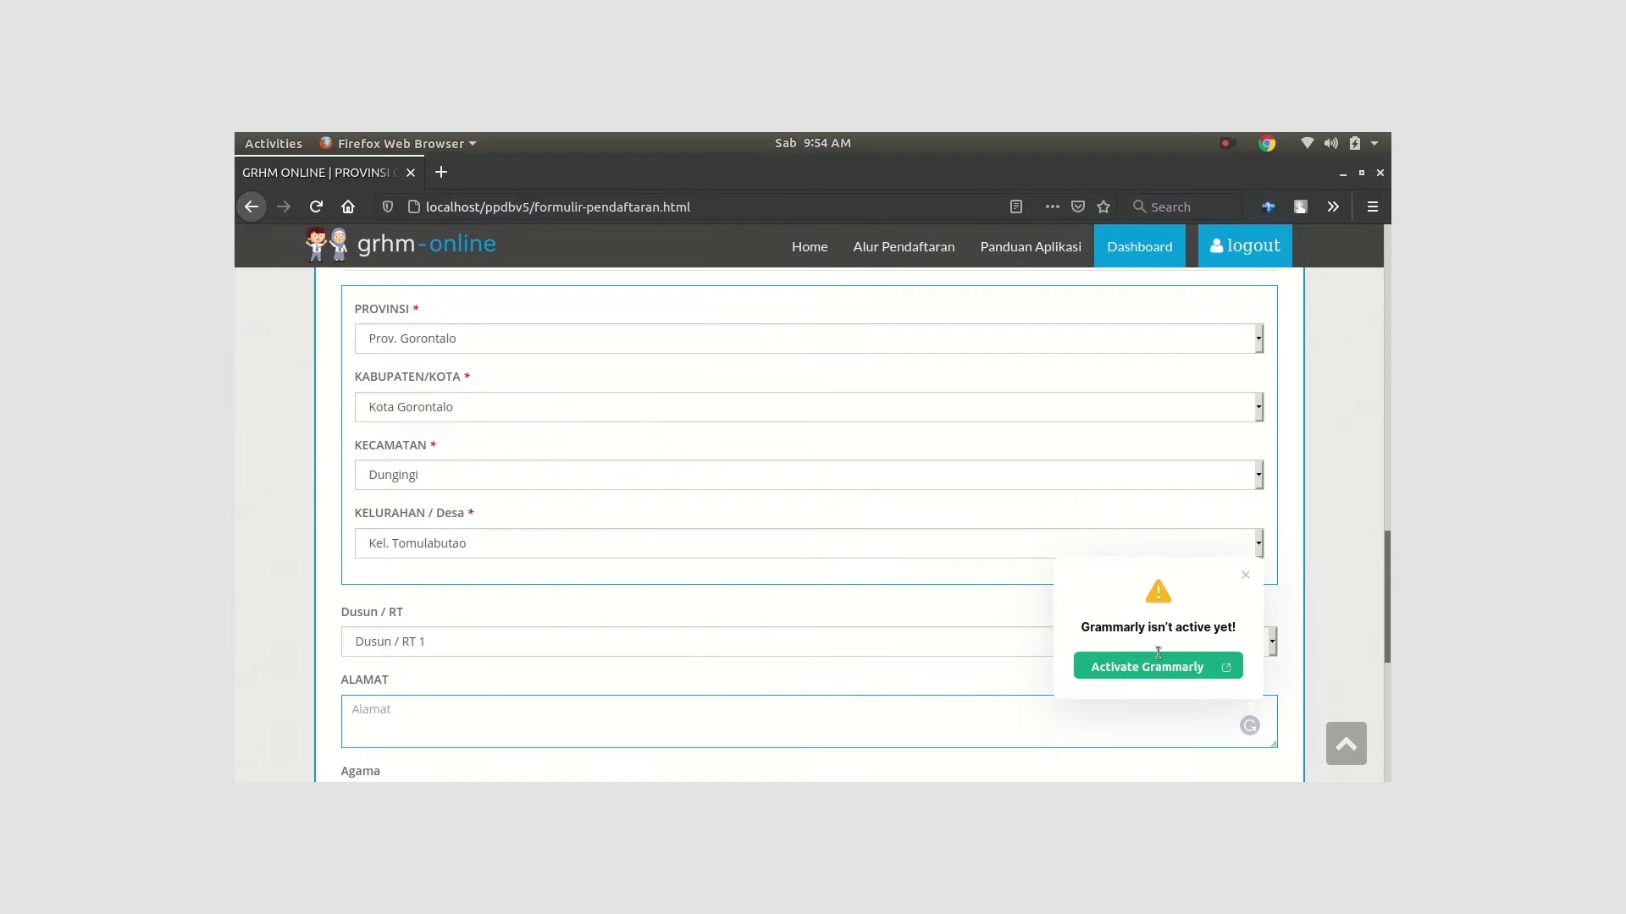
click(1242, 579)
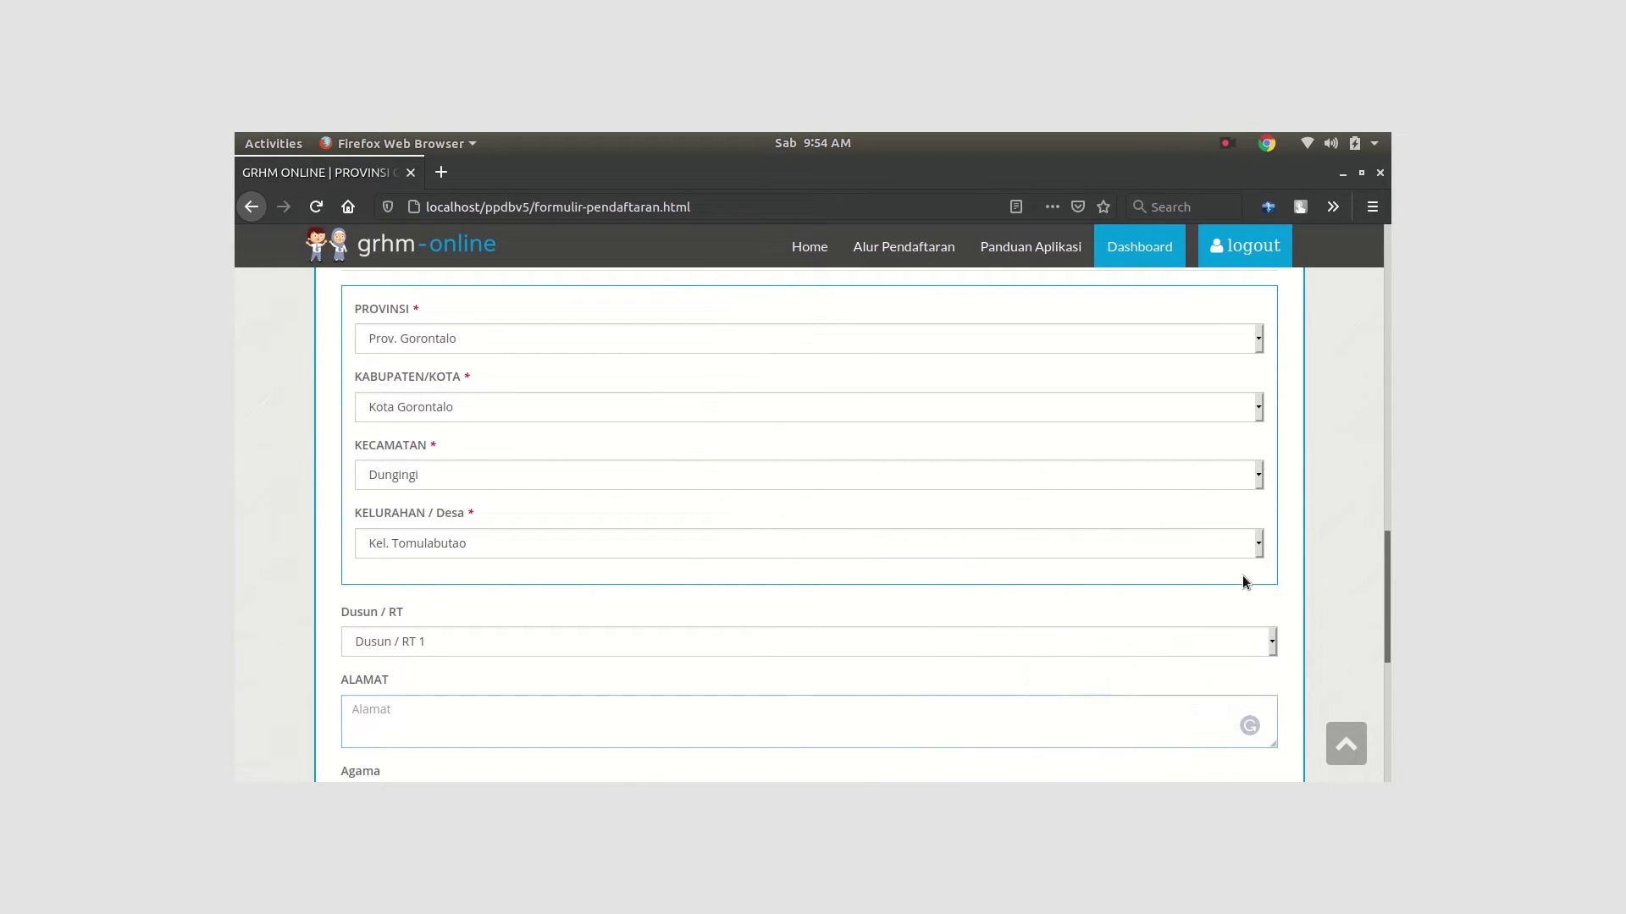
Type a first draft of the ALAMAT address, then erase it to start over
scroll(501, 657, down, 2)
click(502, 620)
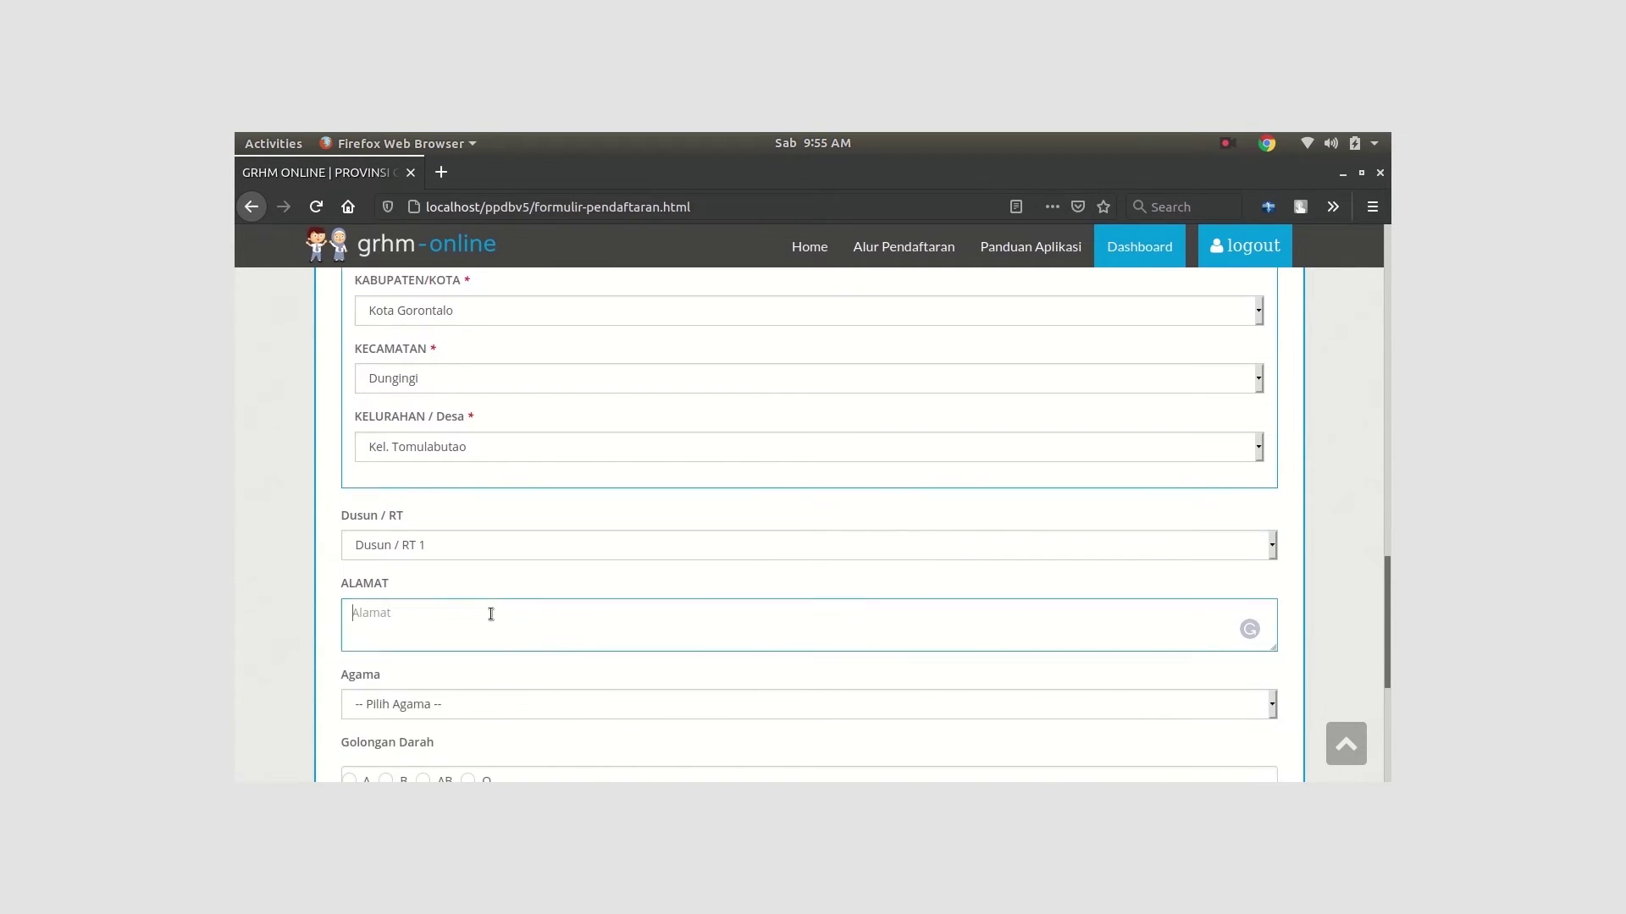
scroll(525, 529, up, 1)
scroll(531, 542, up, 1)
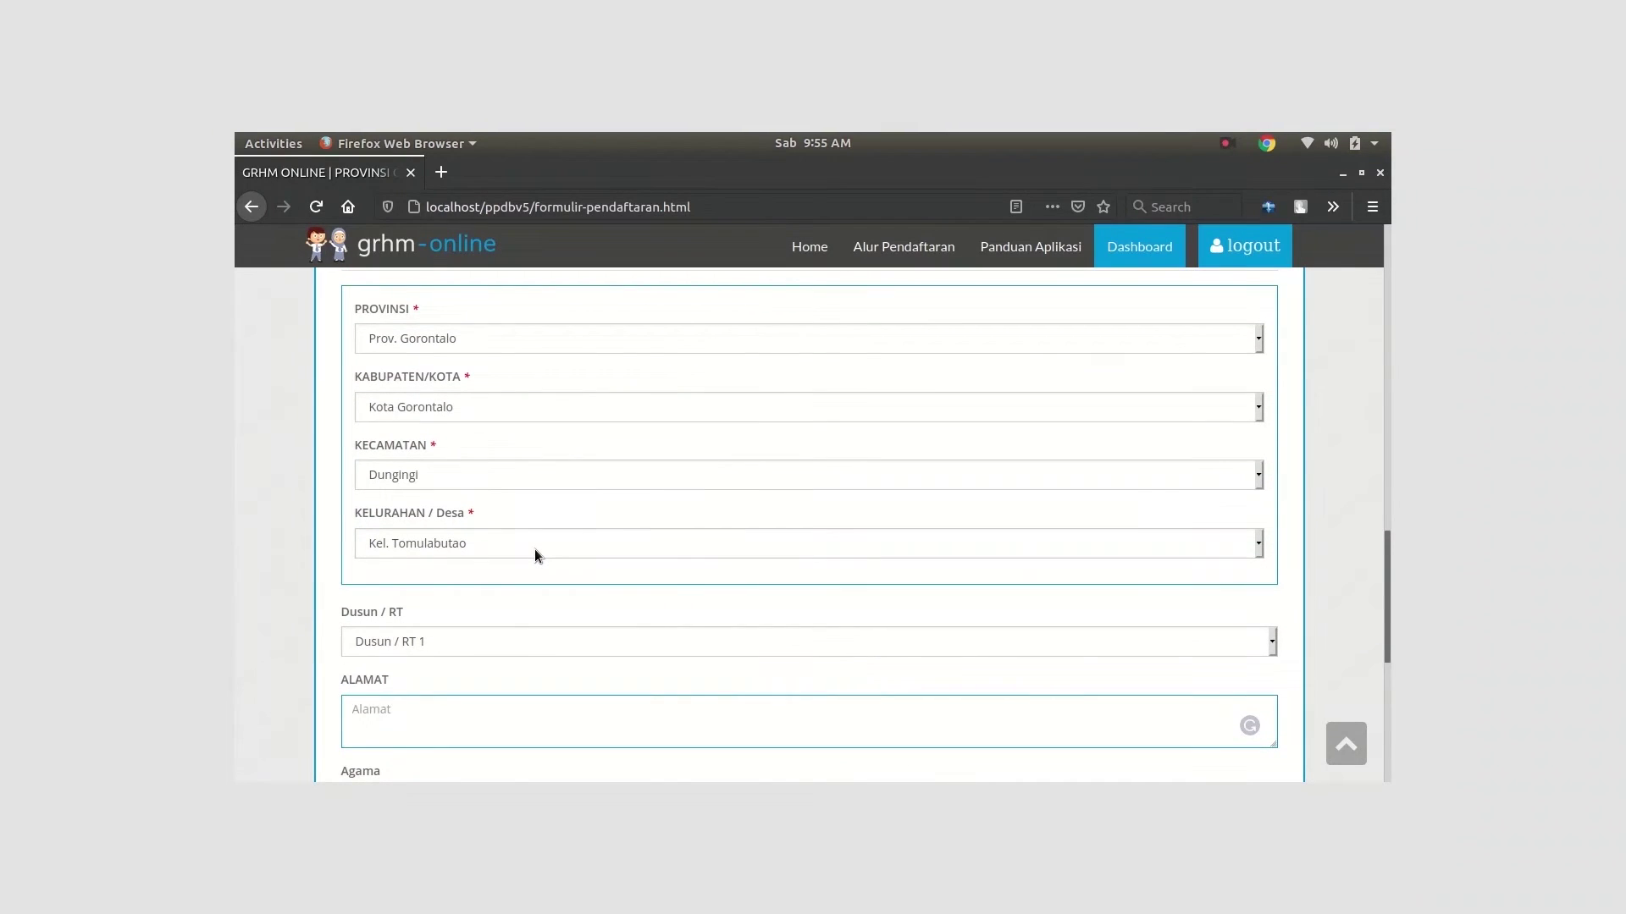
text(Kel Kel. Tomulabutao, Kec Dungingi, K)
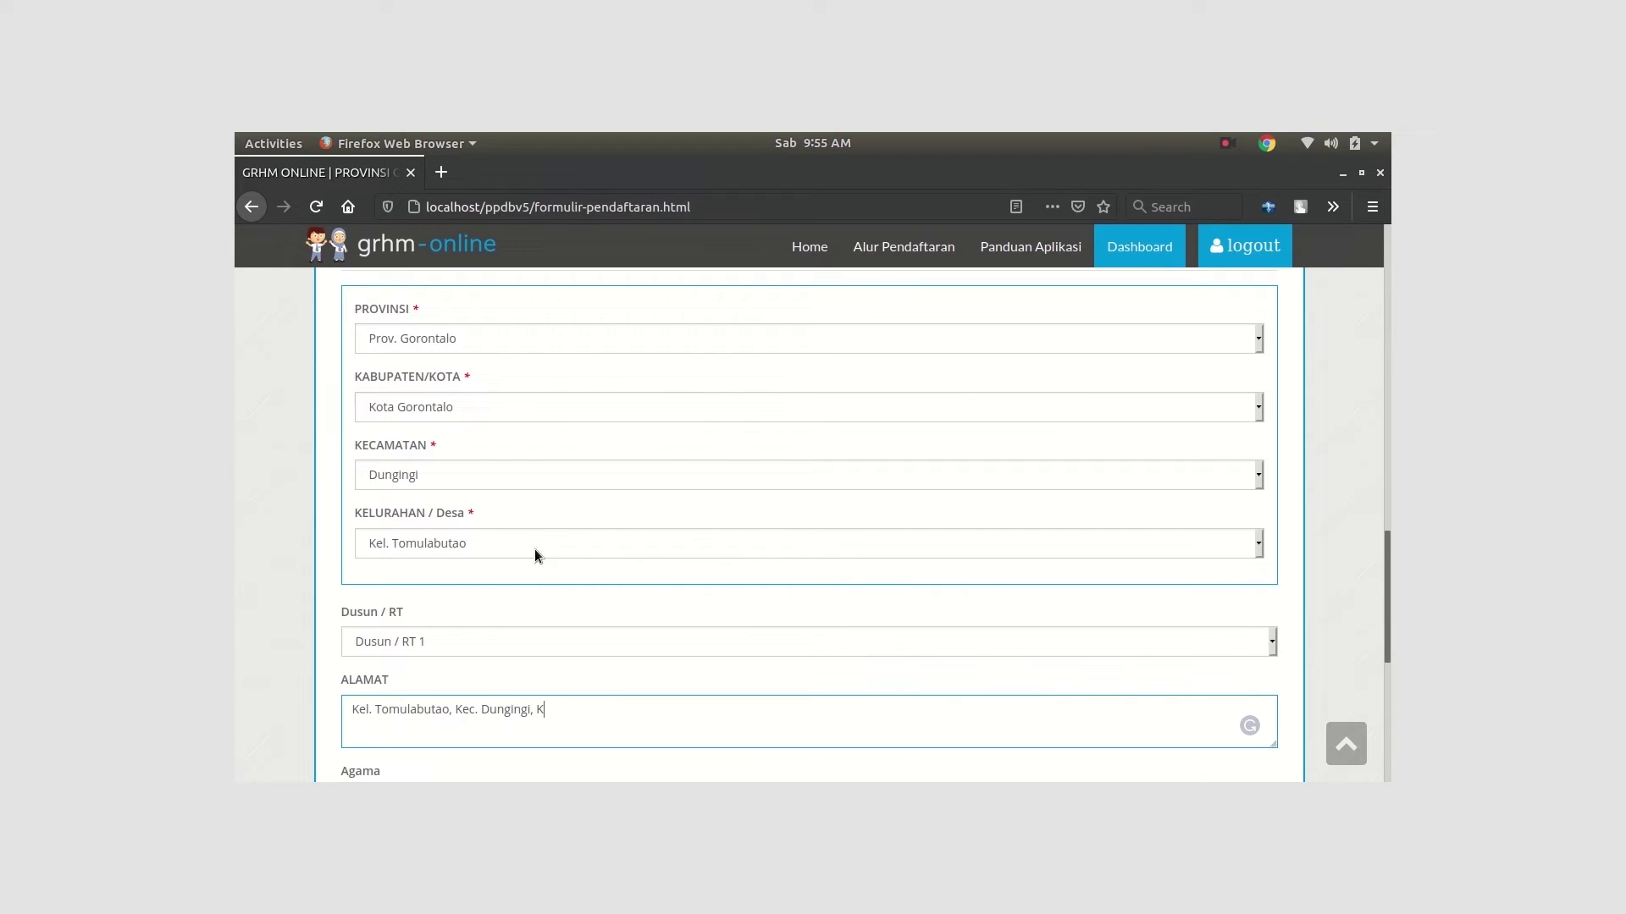
Retype the address as 'Kel. Tomulabutao, Kec. Dungingi, Kota Gorontalo'
text(ota Gorontalo)
scroll(591, 538, down, 4)
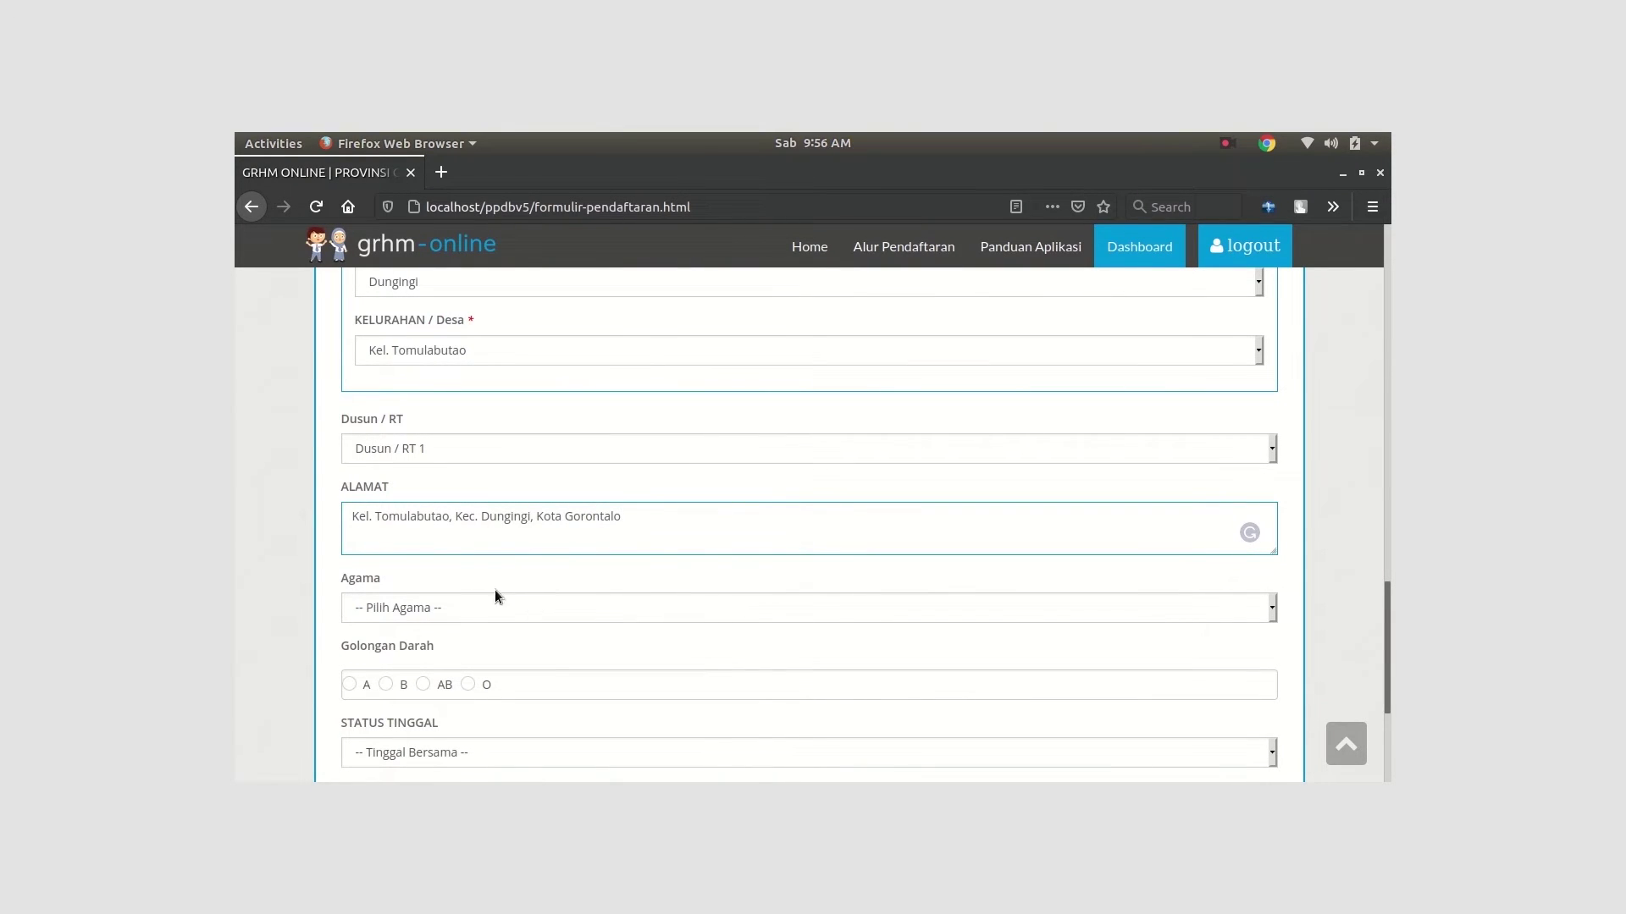
Set religion to Islam and blood type to A
click(450, 607)
click(457, 476)
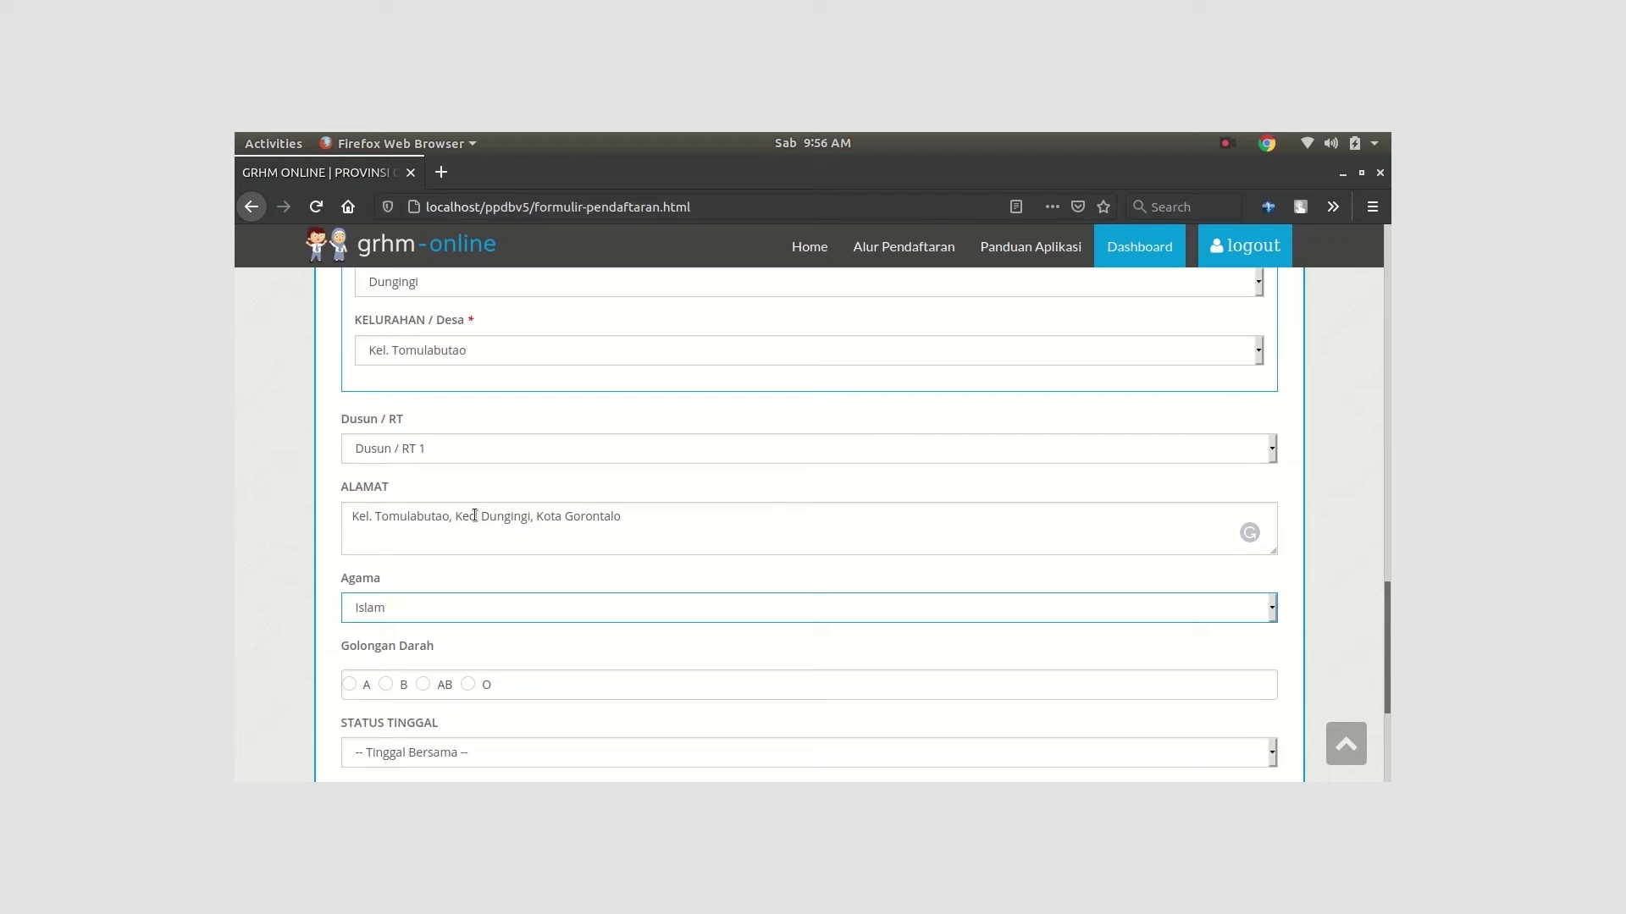
scroll(459, 561, down, 3)
click(467, 539)
scroll(504, 564, down, 2)
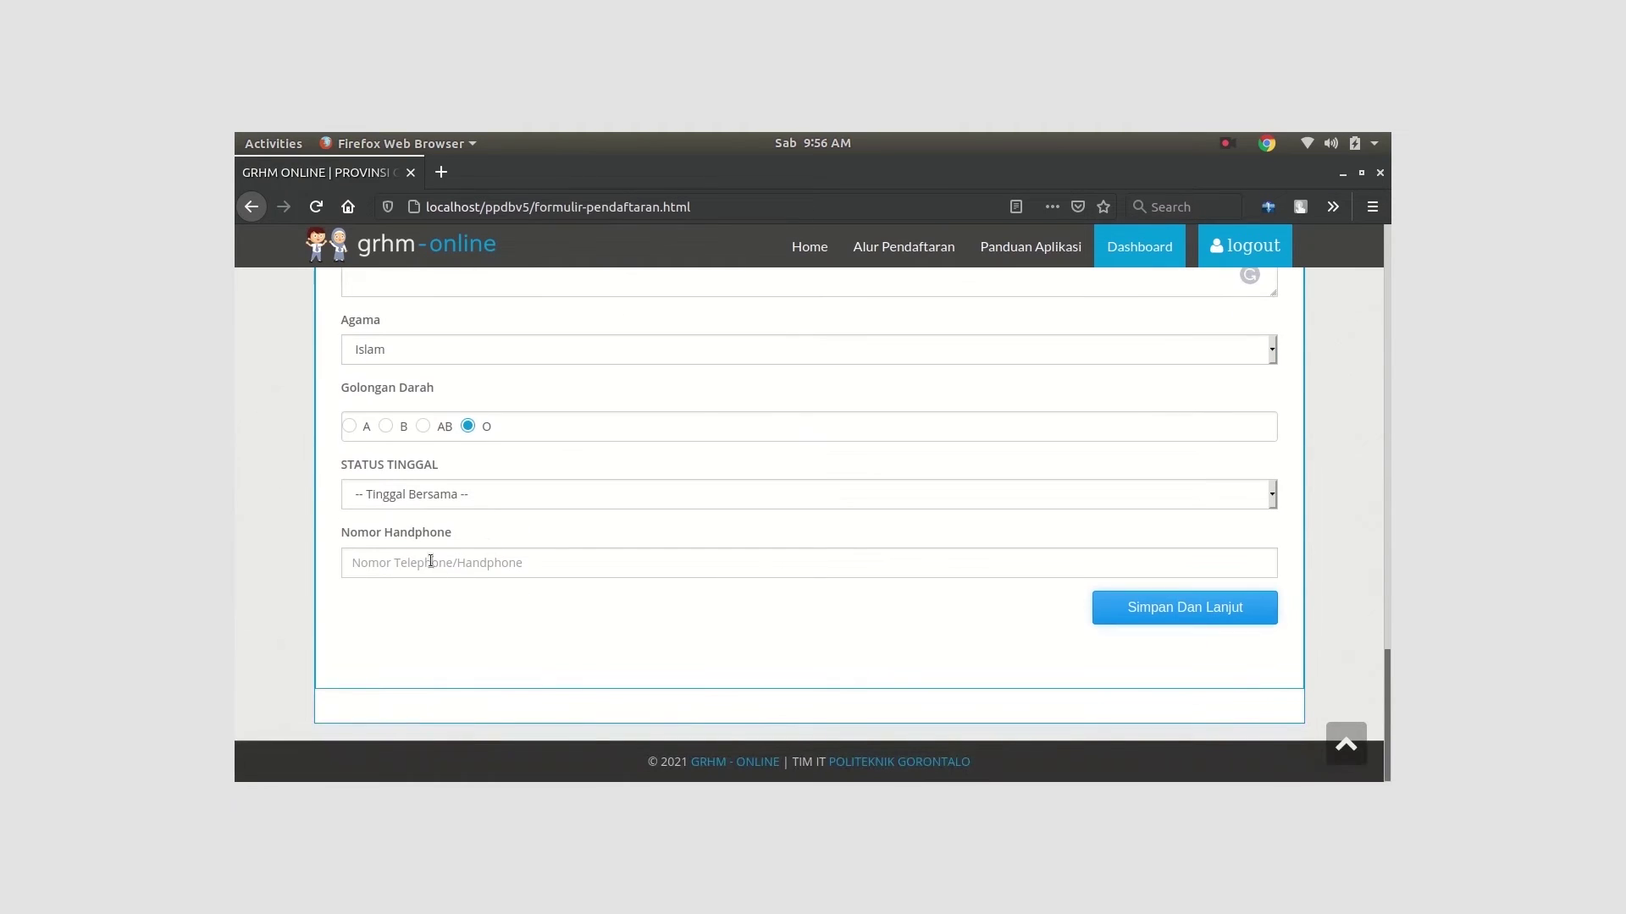
click(350, 426)
Set living status to Ayah, enter the student's mobile number, and save the personal data
click(454, 497)
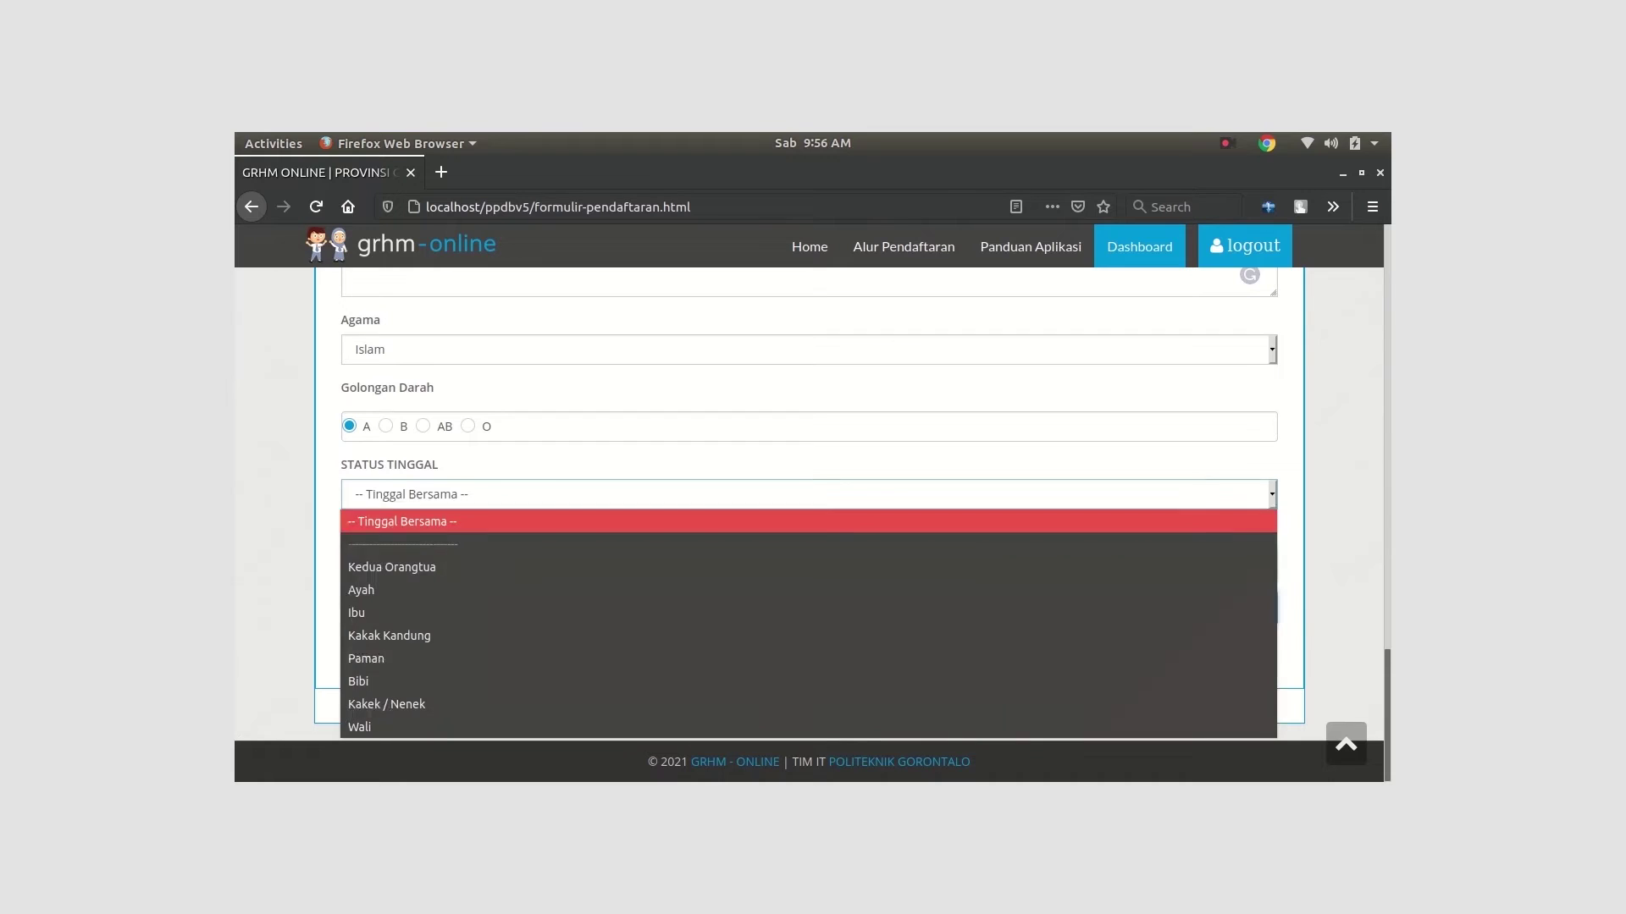
click(437, 592)
click(476, 572)
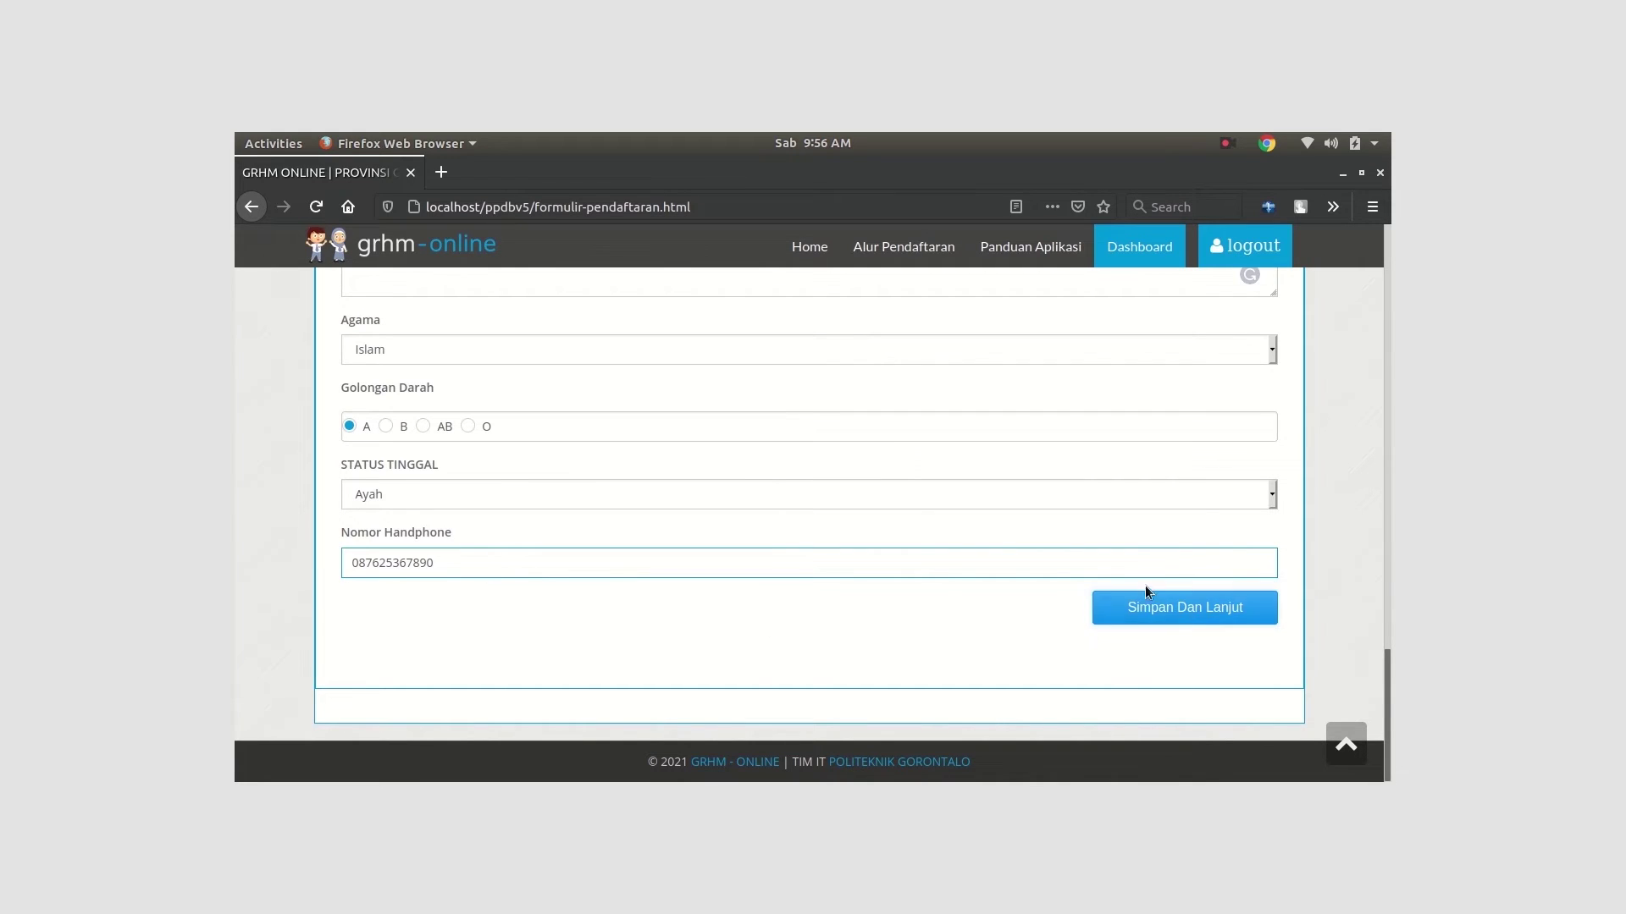
click(1141, 610)
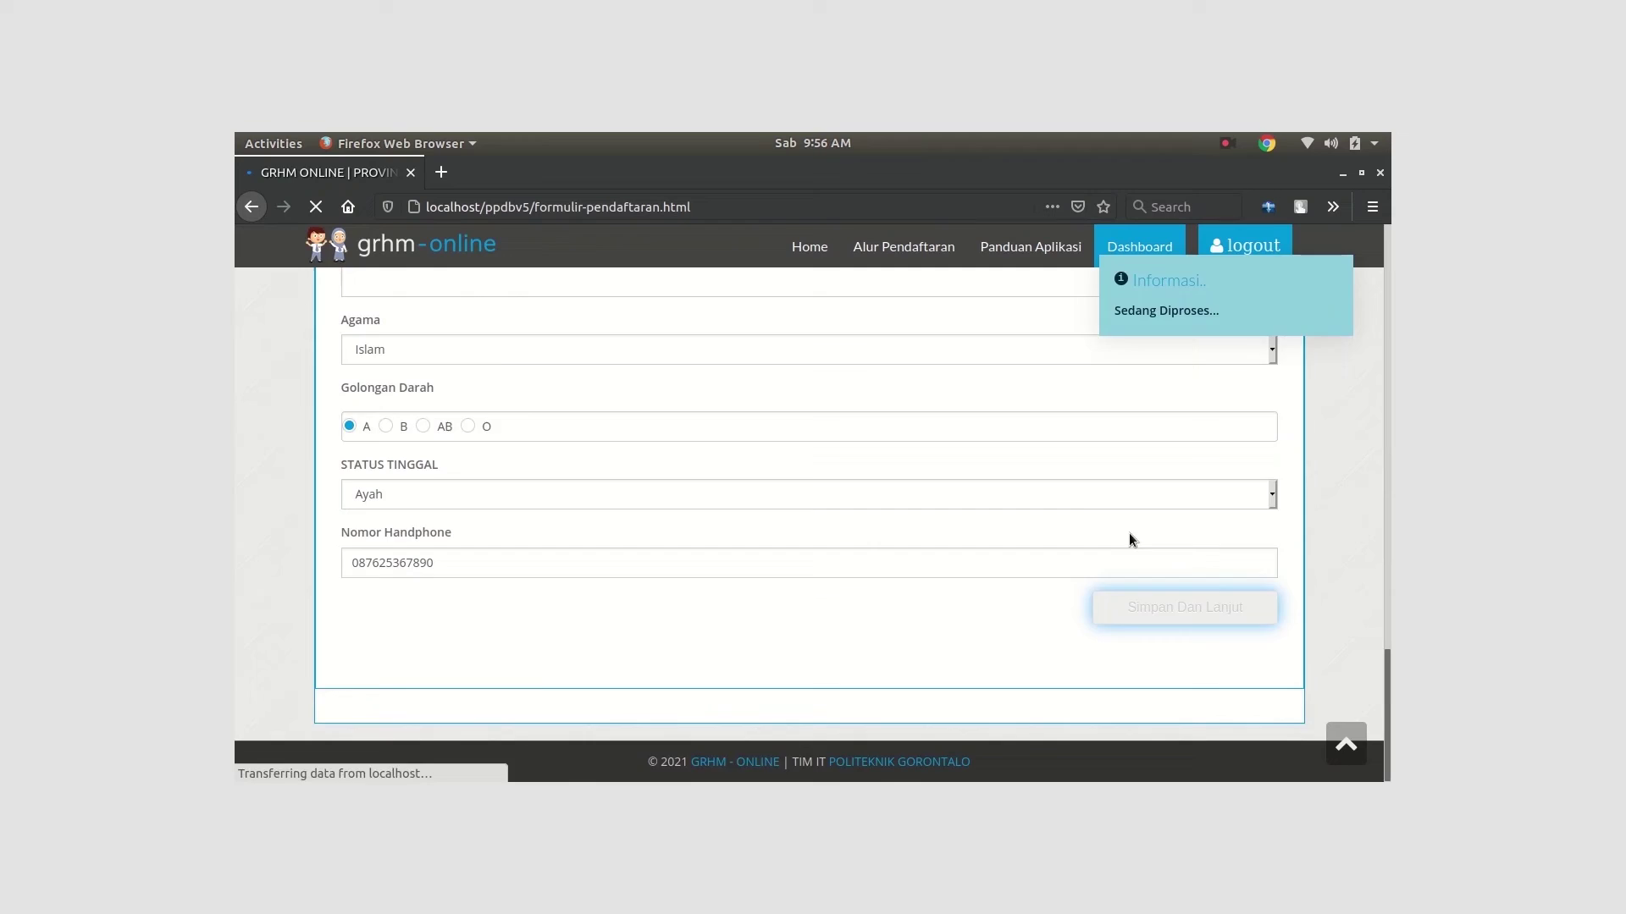
Enter the father's full name and NIK, correcting typos
scroll(603, 572, down, 5)
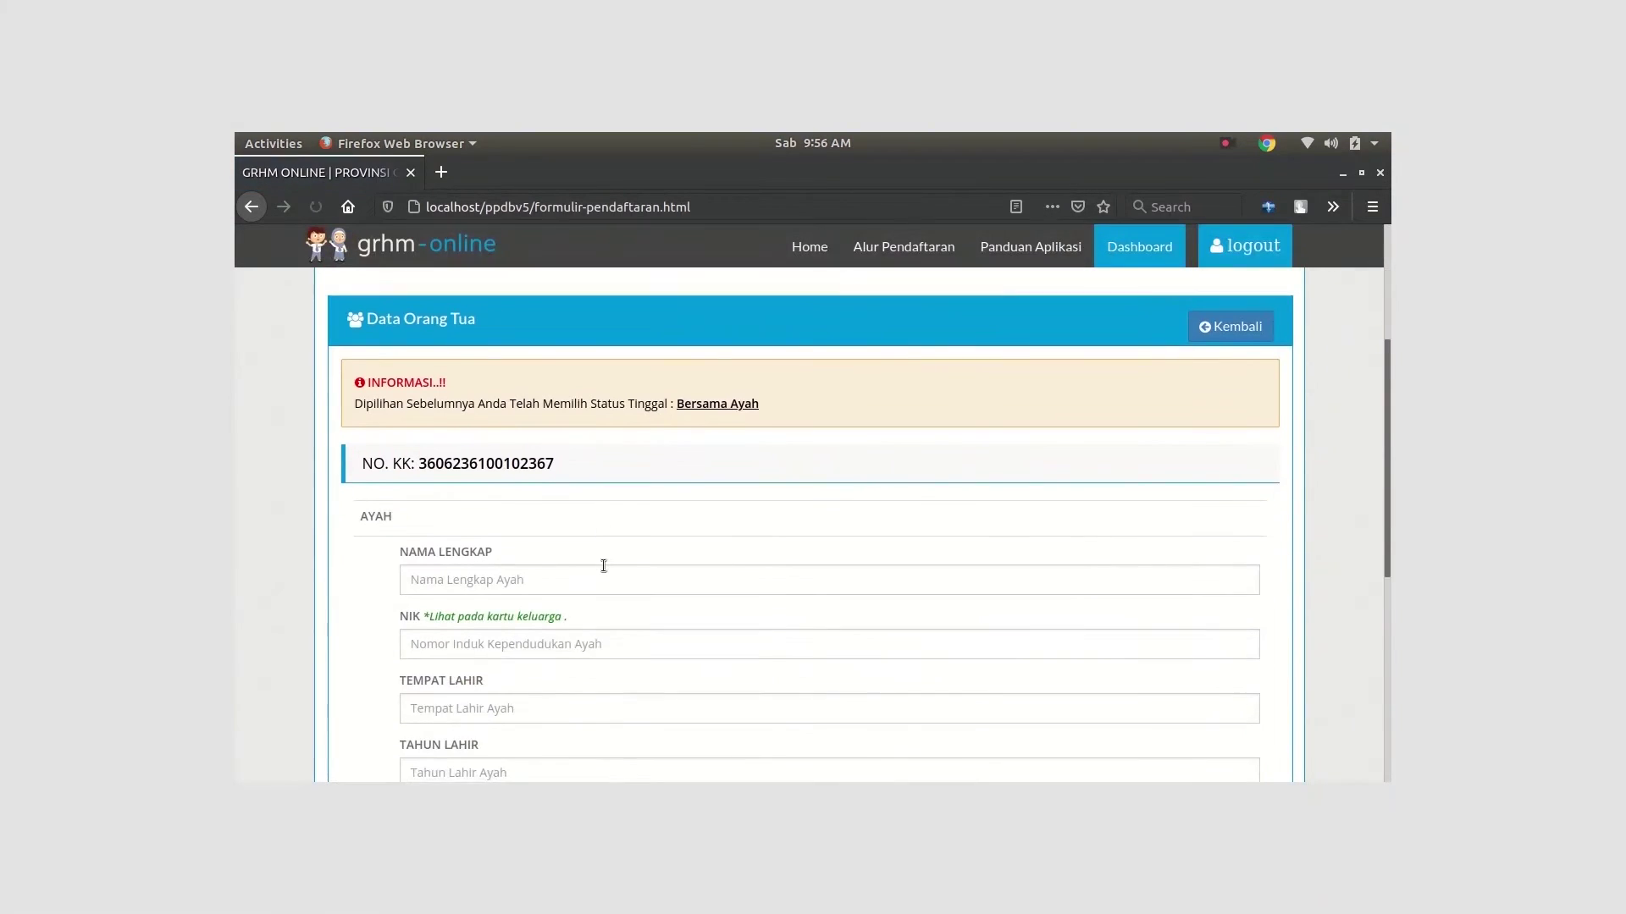
click(564, 478)
text(sudarni)
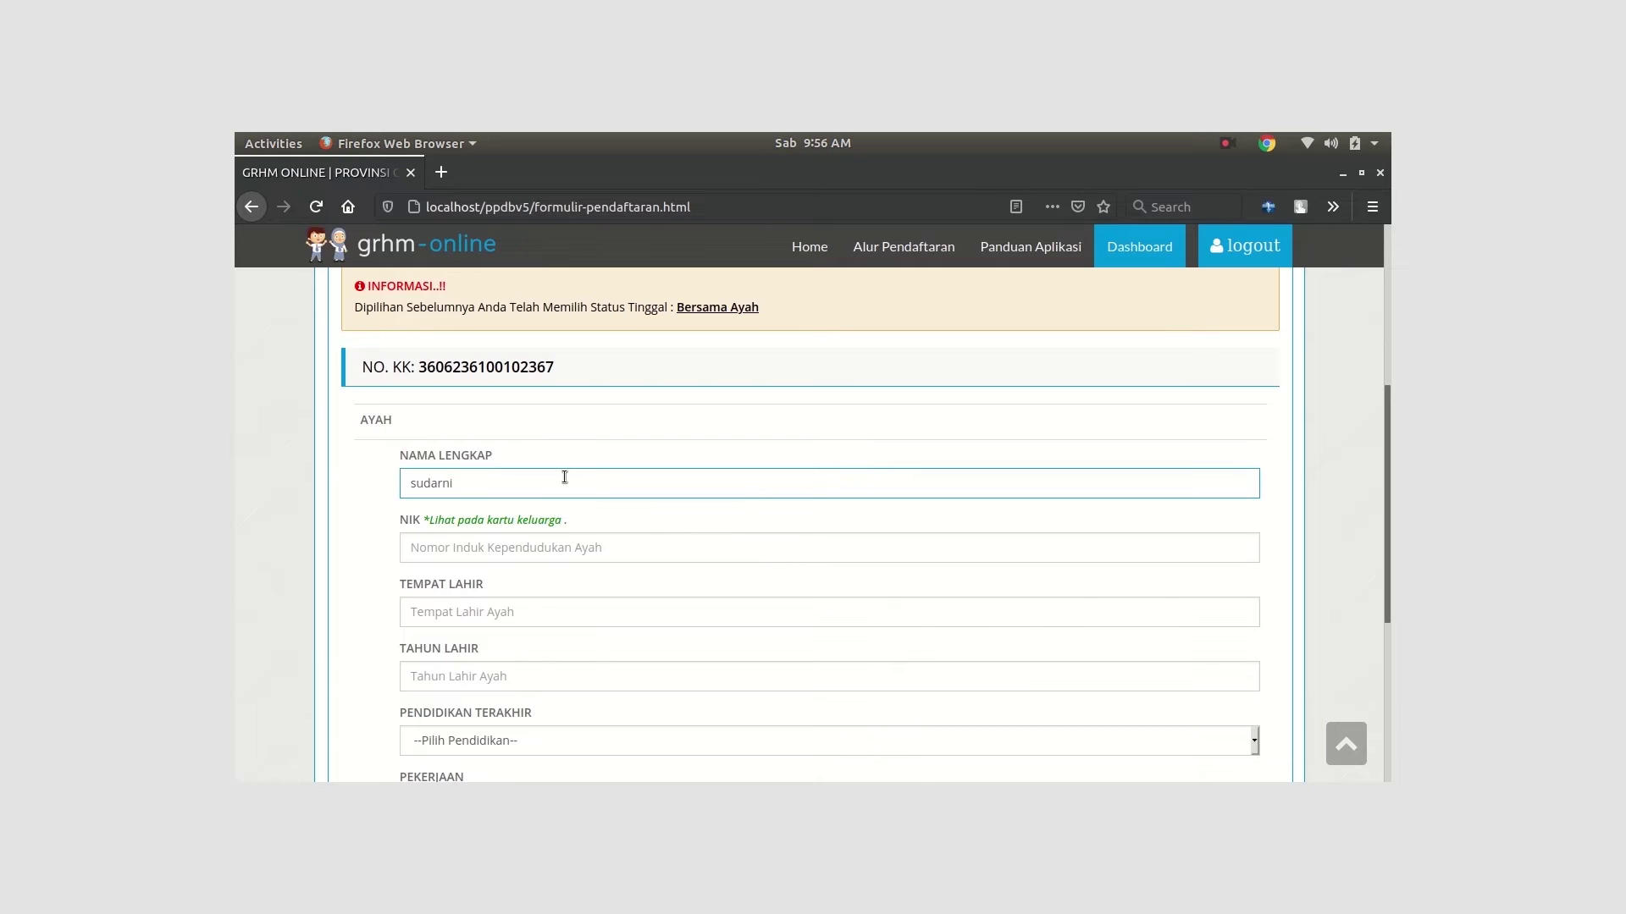
key(BackSpace)
key(BackSpace)
key(BackSpace)
key(BackSpace)
text(Sudarno)
click(569, 549)
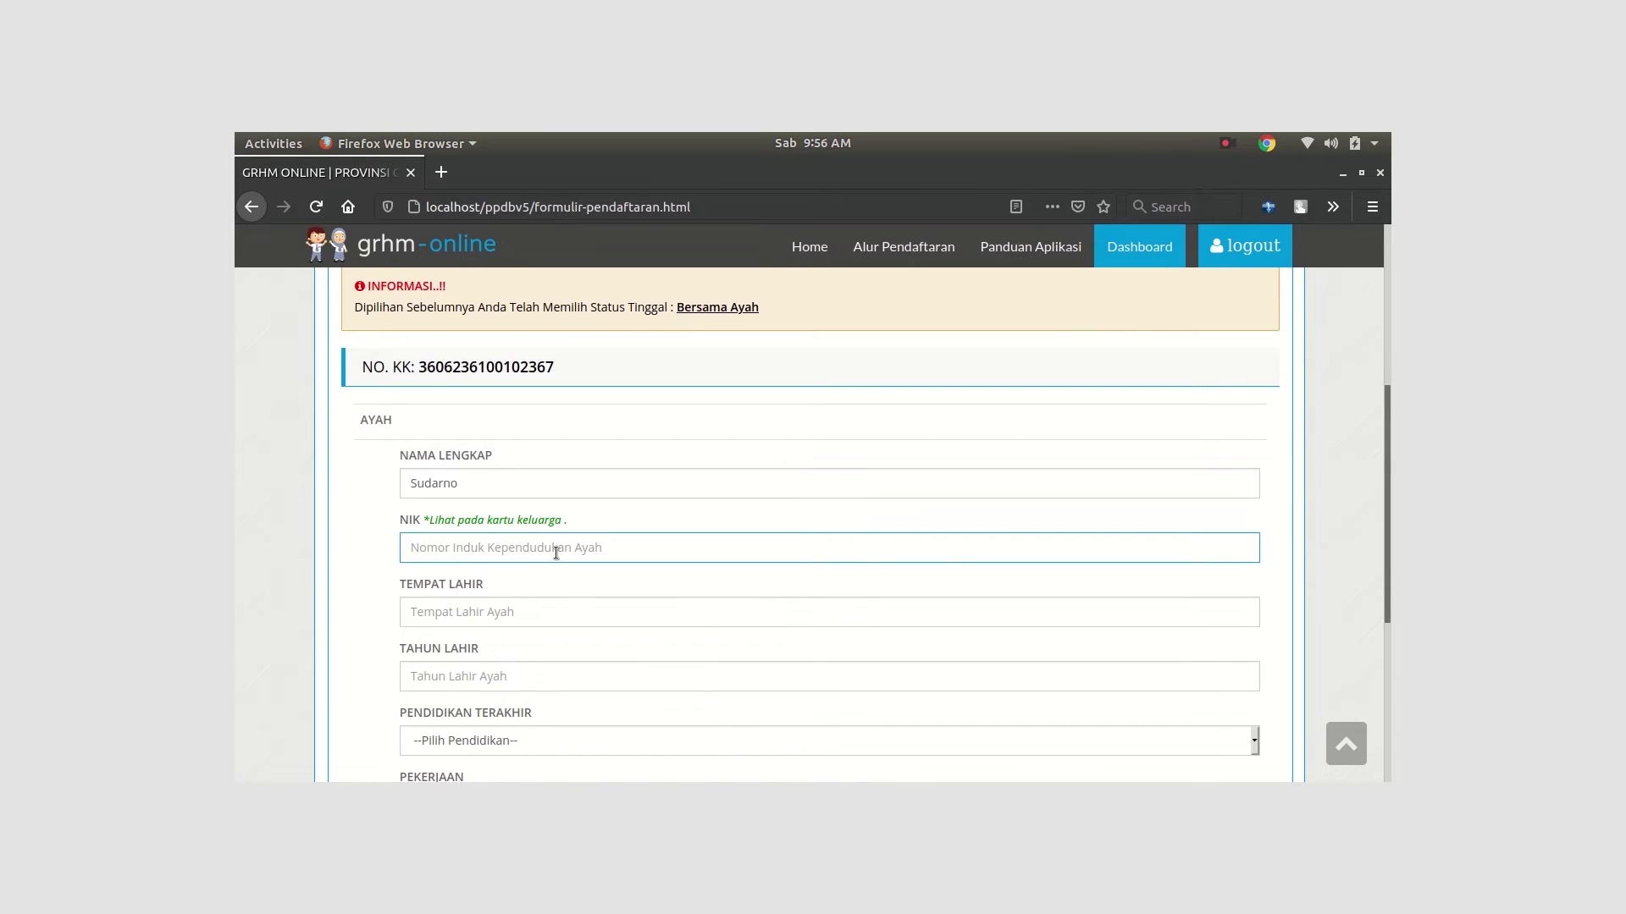
text(9182)
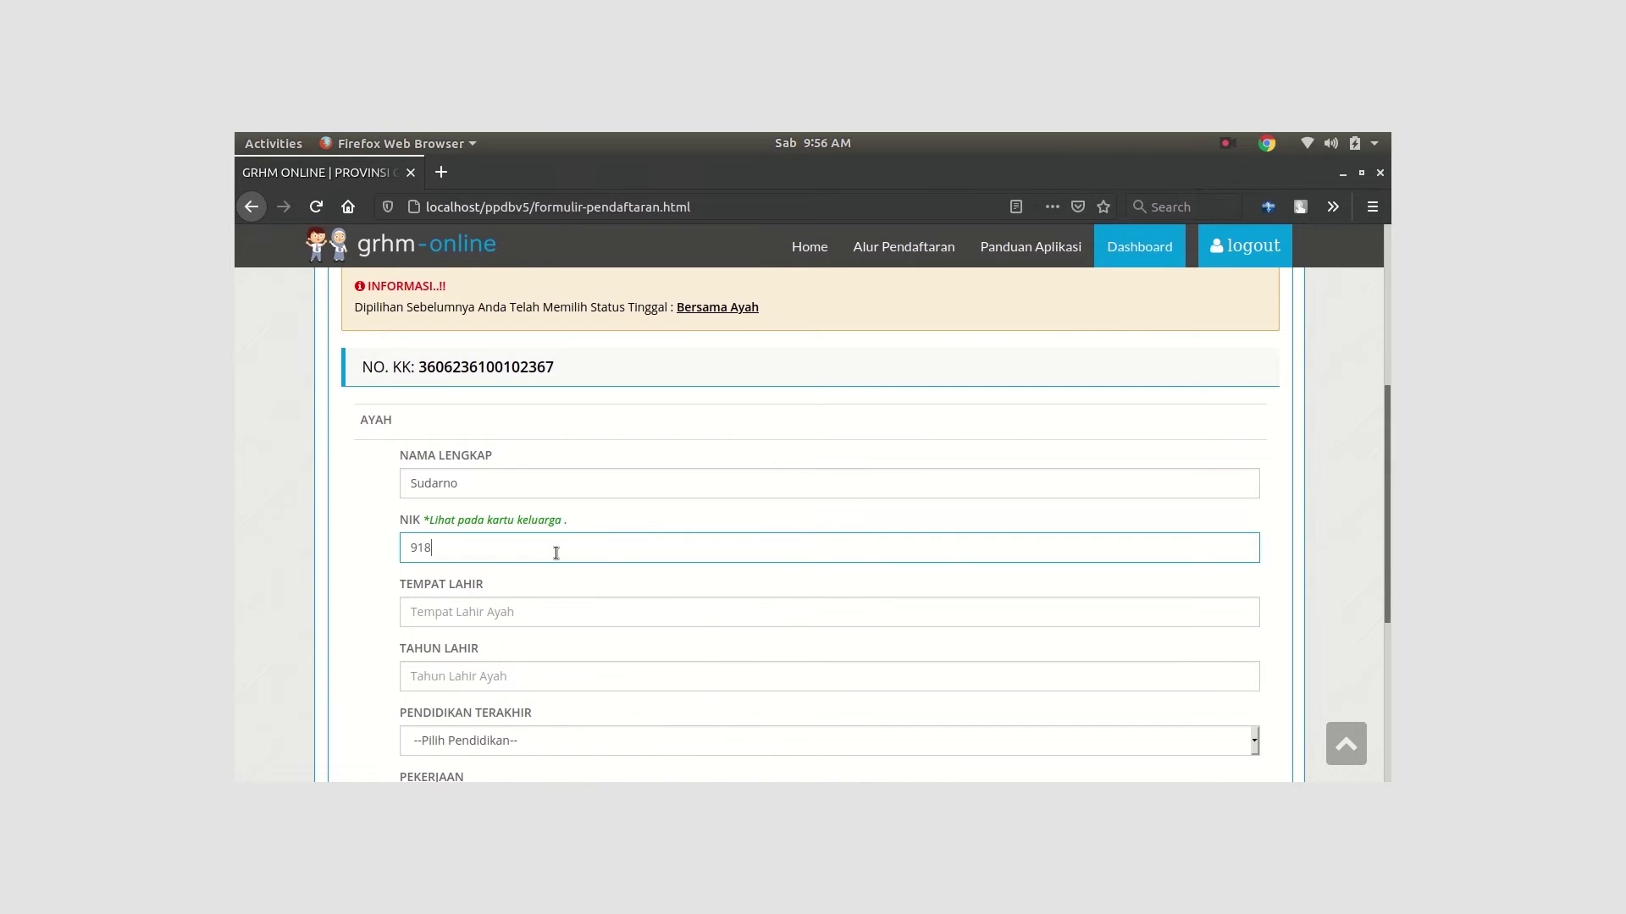
key(BackSpace)
key(BackSpace)
key(BackSpace)
key(BackSpace)
Enter the father's birthplace Aceh Besar and birth year
click(573, 613)
text(Aceh Besar)
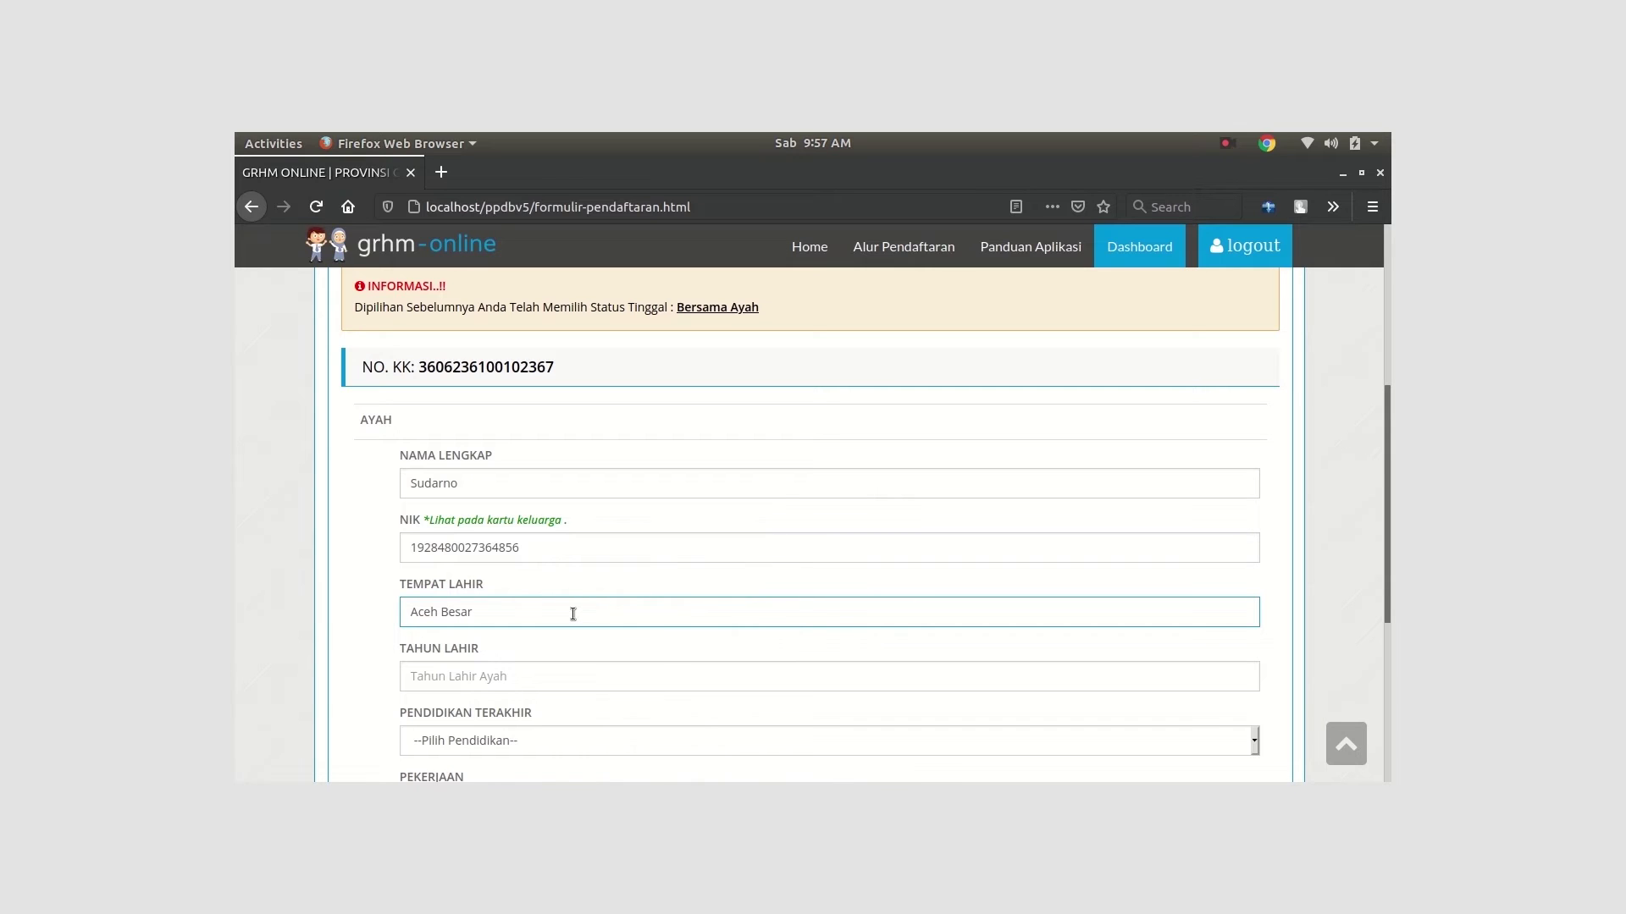
click(548, 678)
text(19)
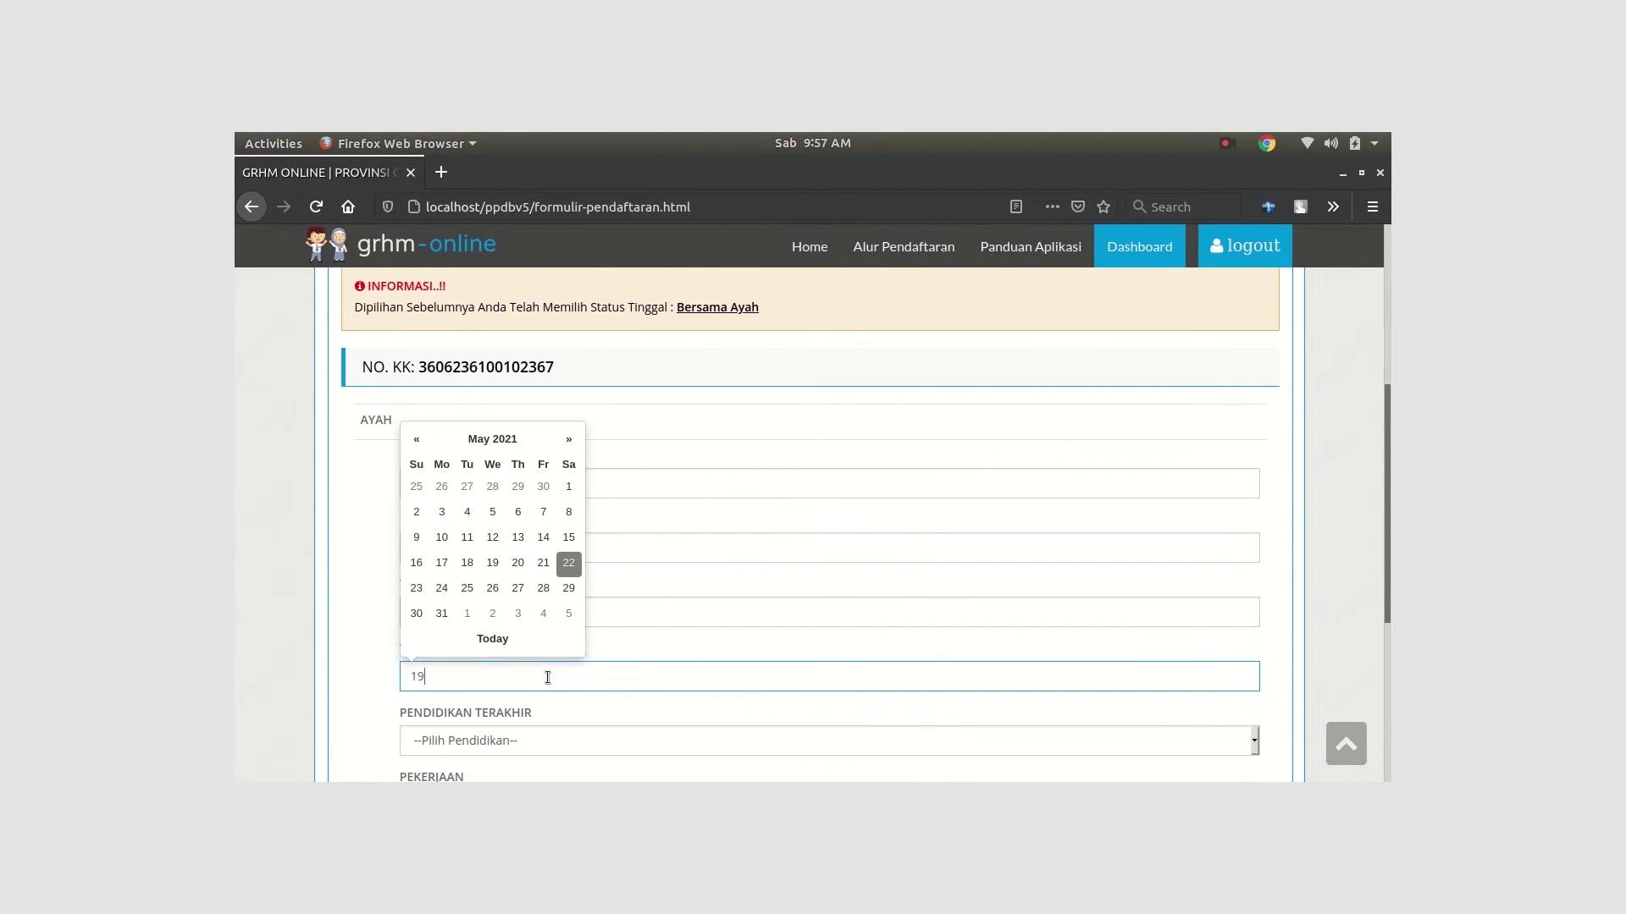
text(70)
mouse_move(236, 212)
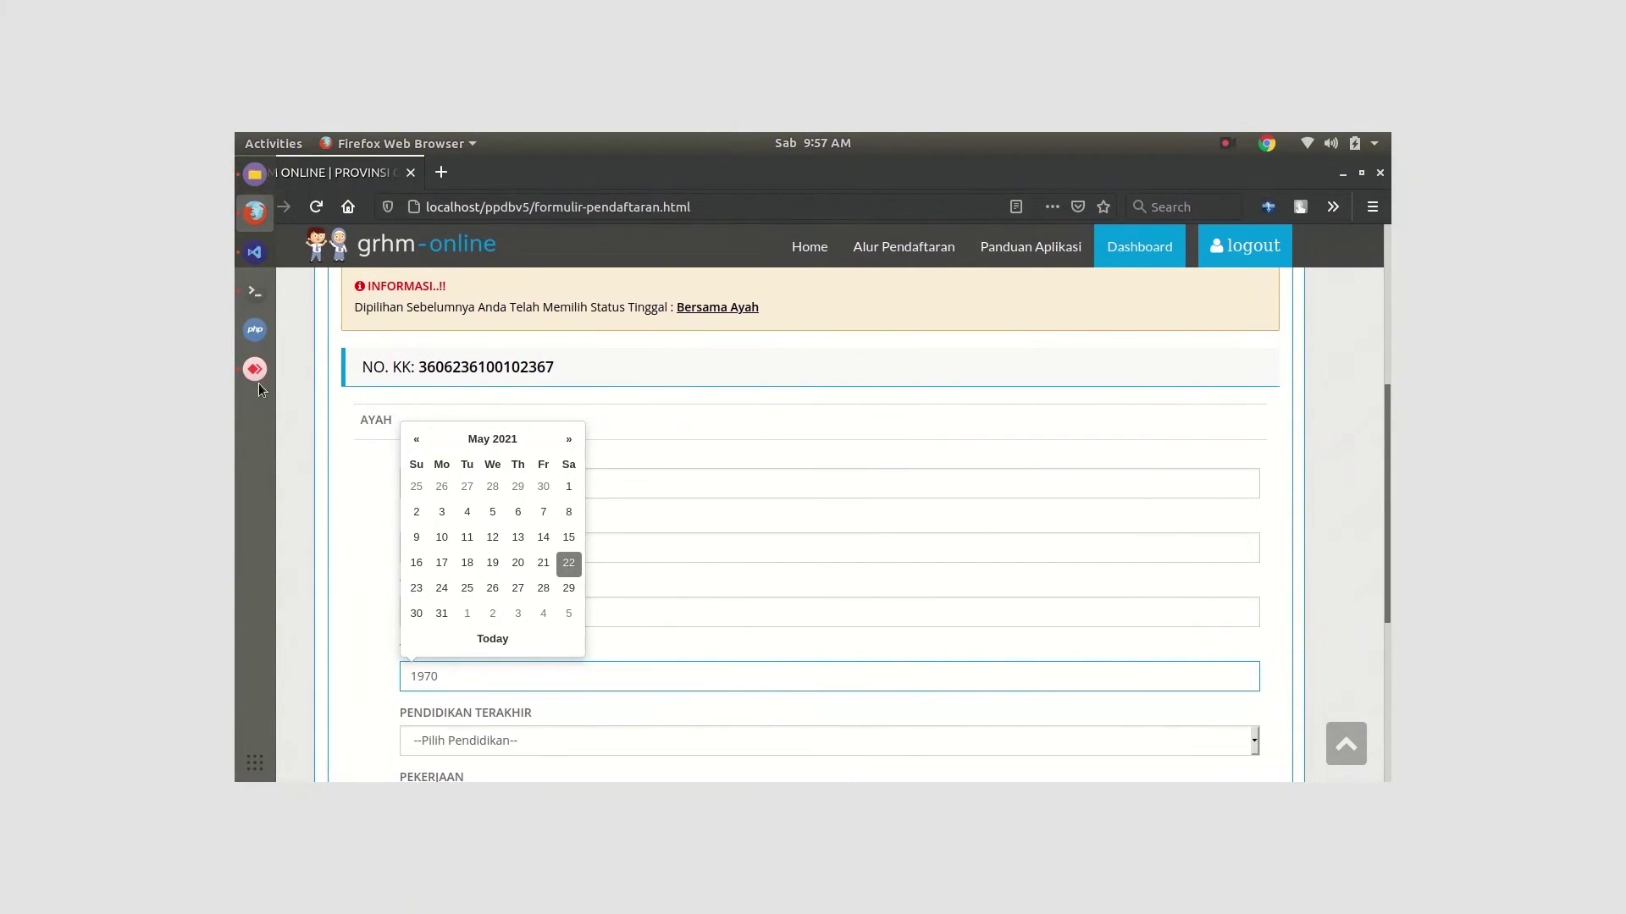
scroll(559, 716, down, 3)
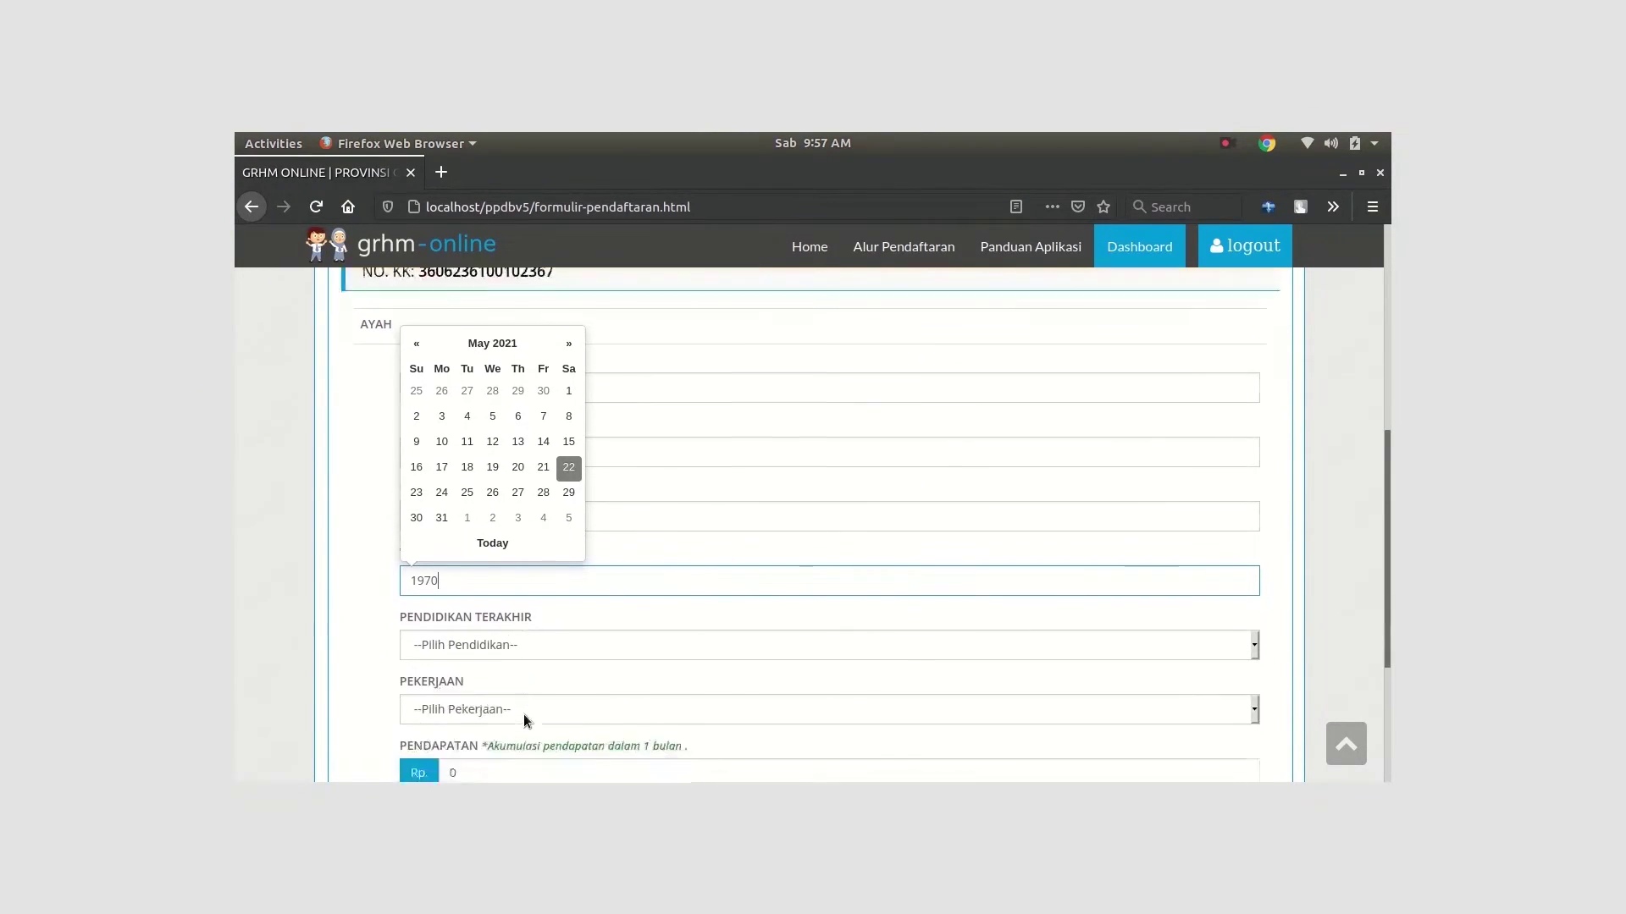
Set father's education SMA, occupation Petani, income 500000, and save
click(501, 601)
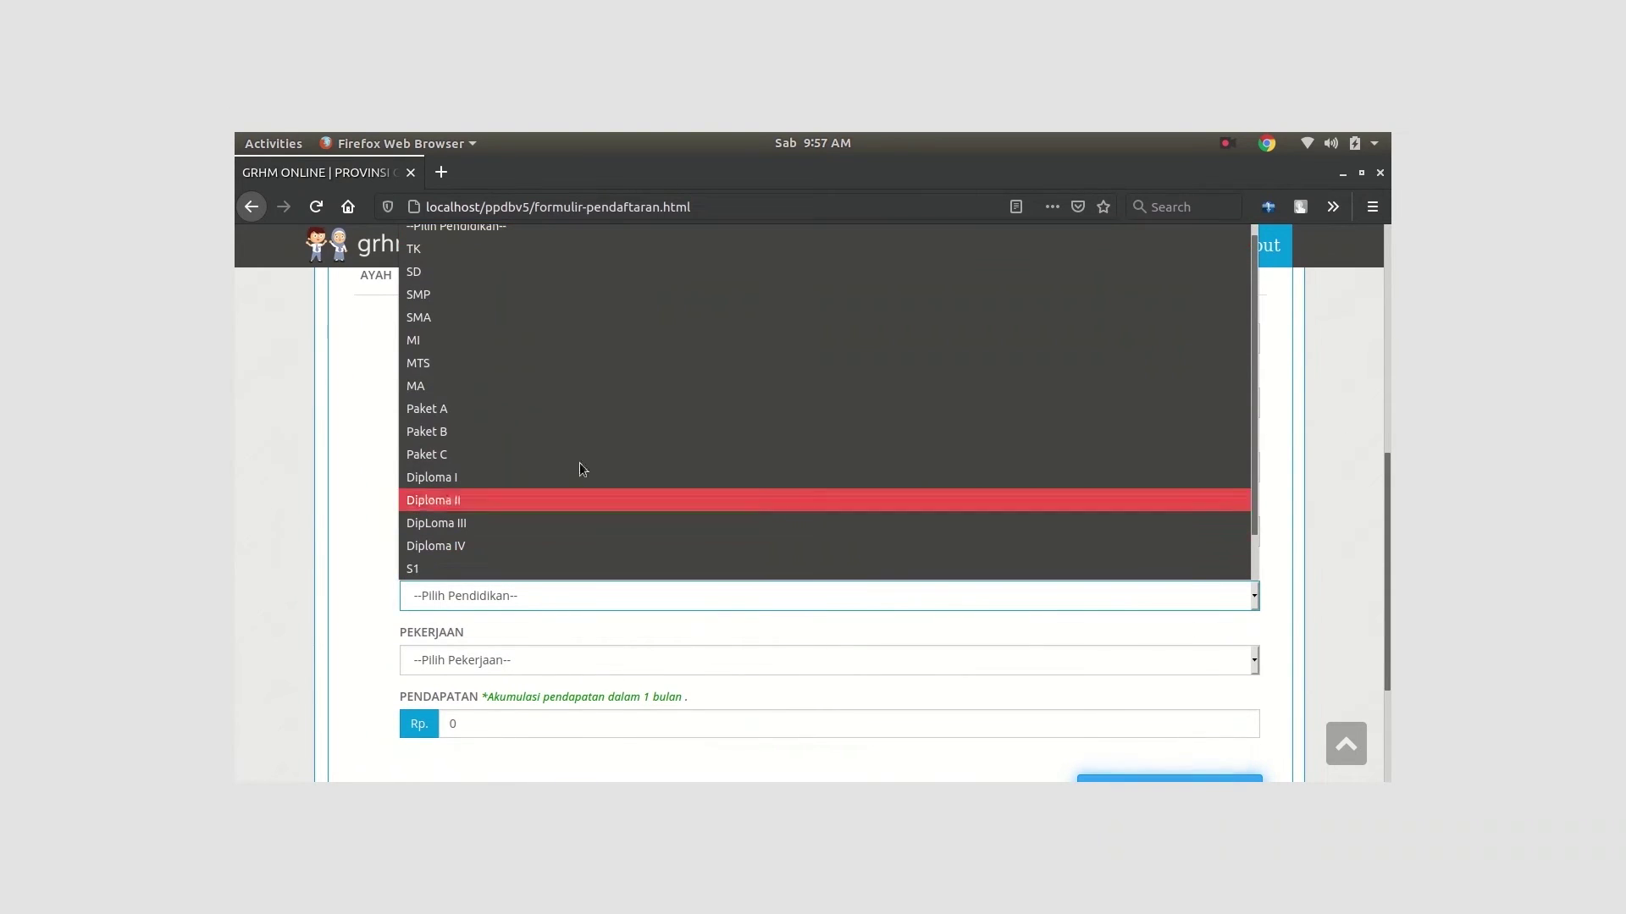
click(616, 334)
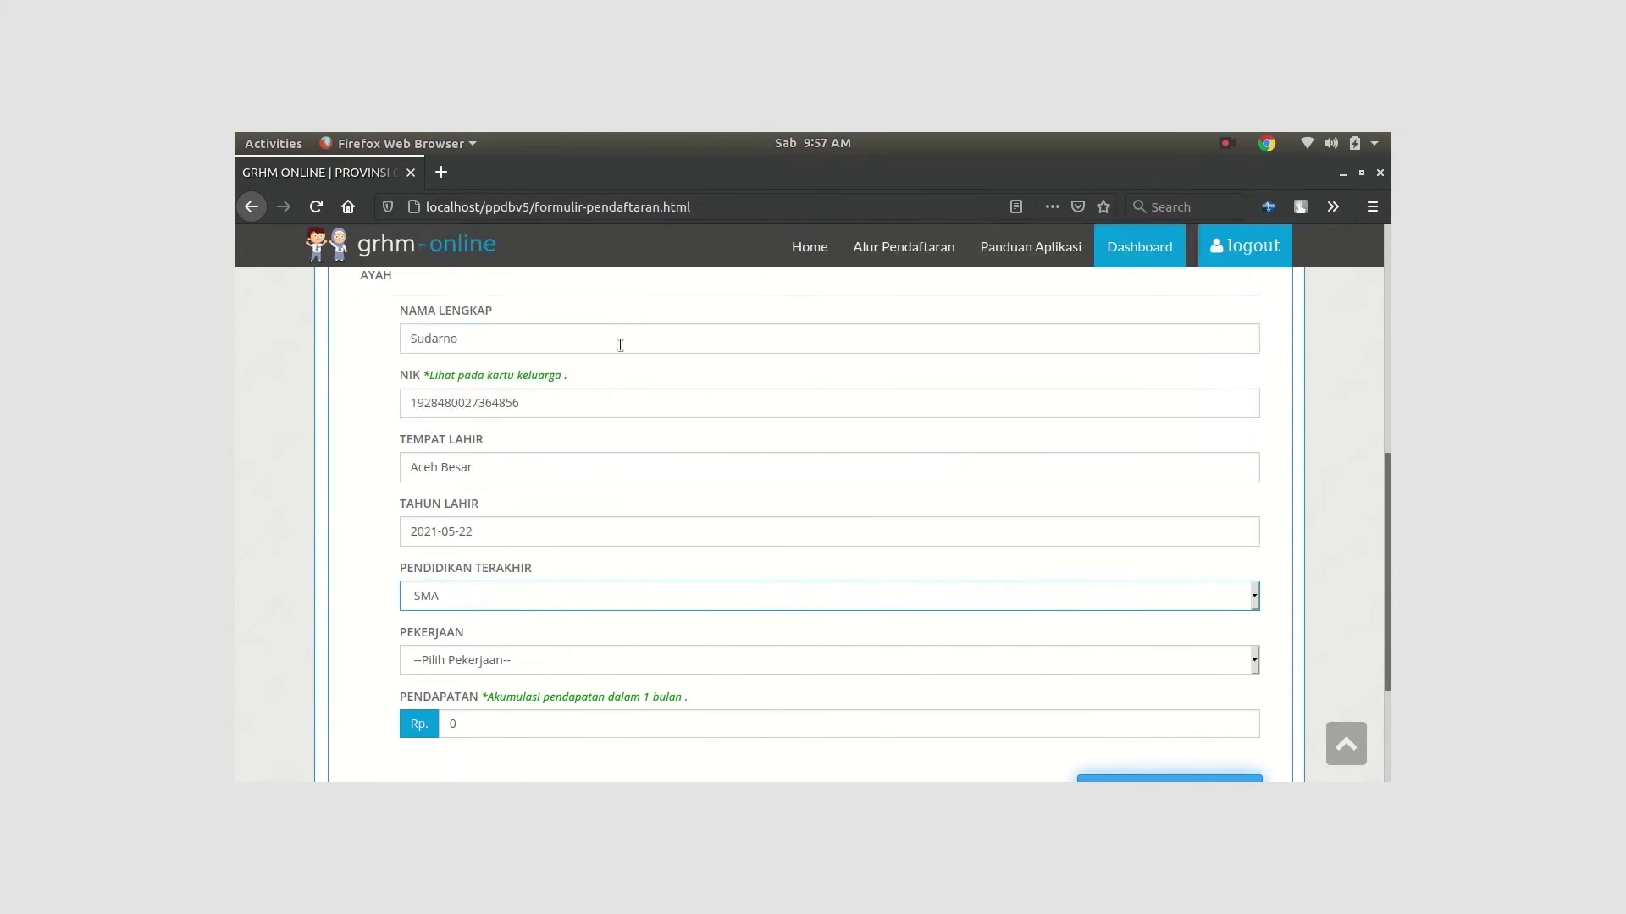
click(537, 664)
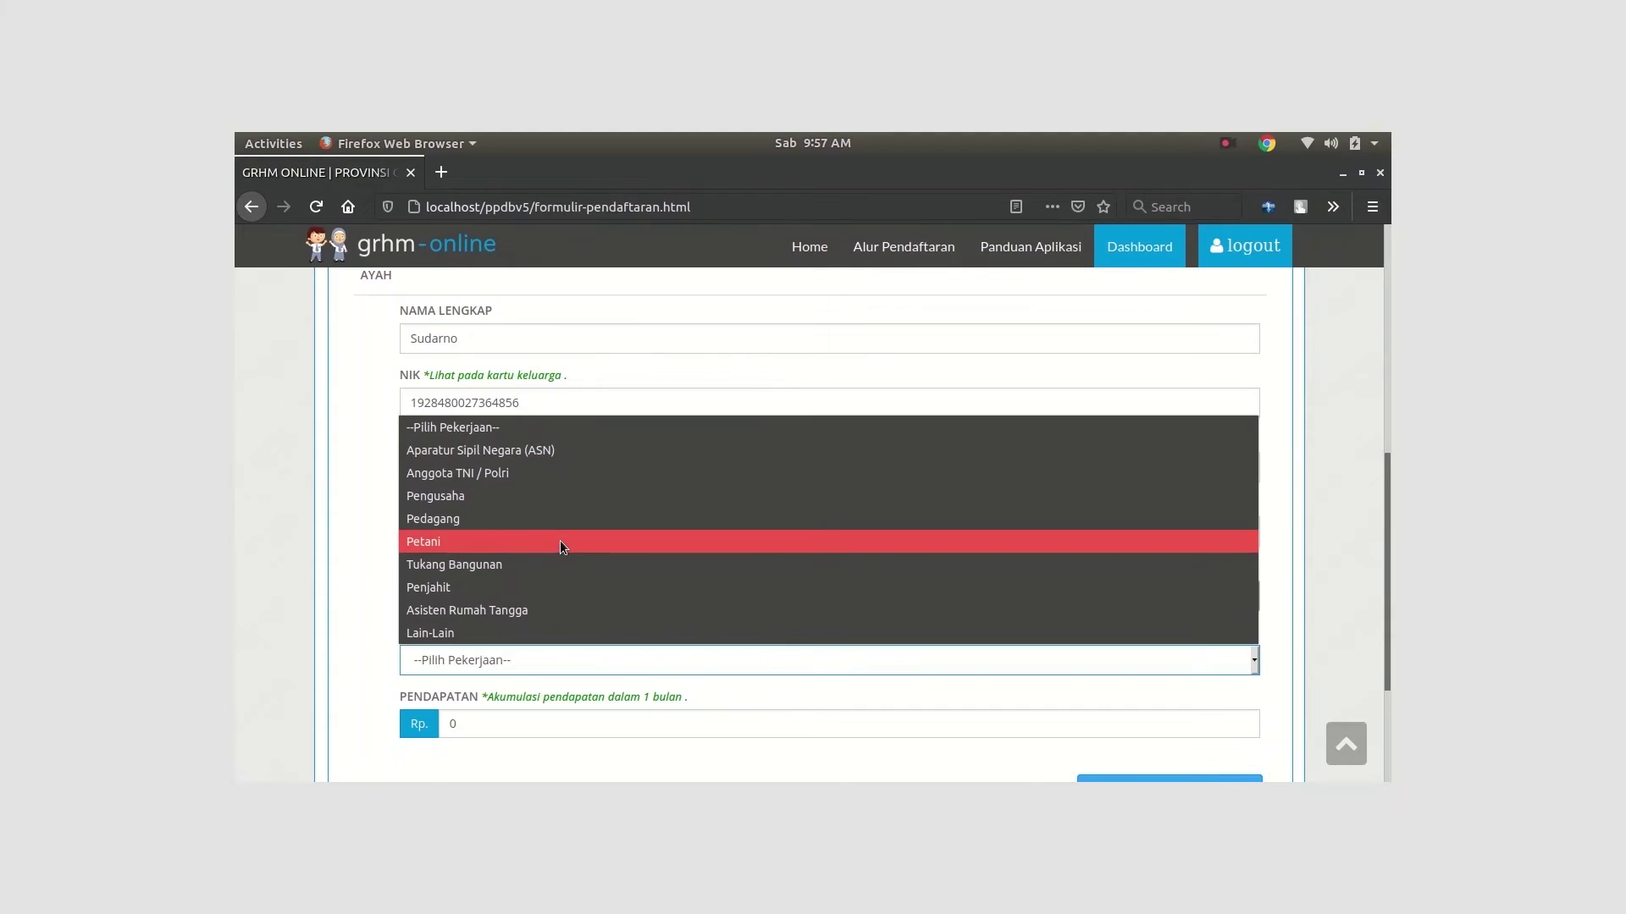
click(560, 541)
click(470, 722)
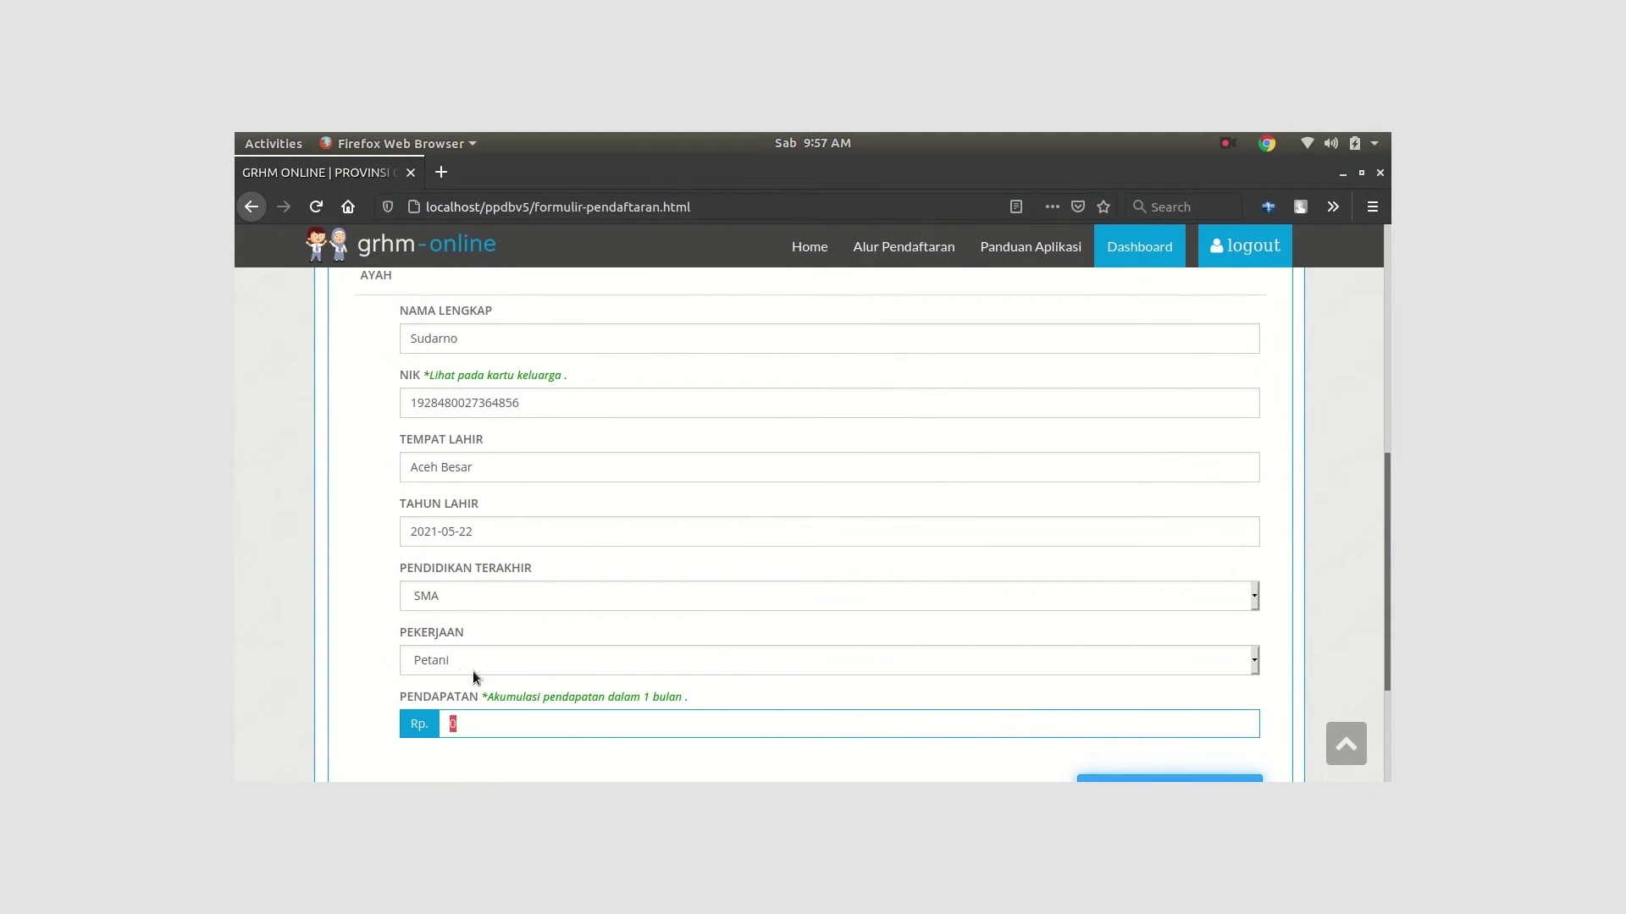
text(5)
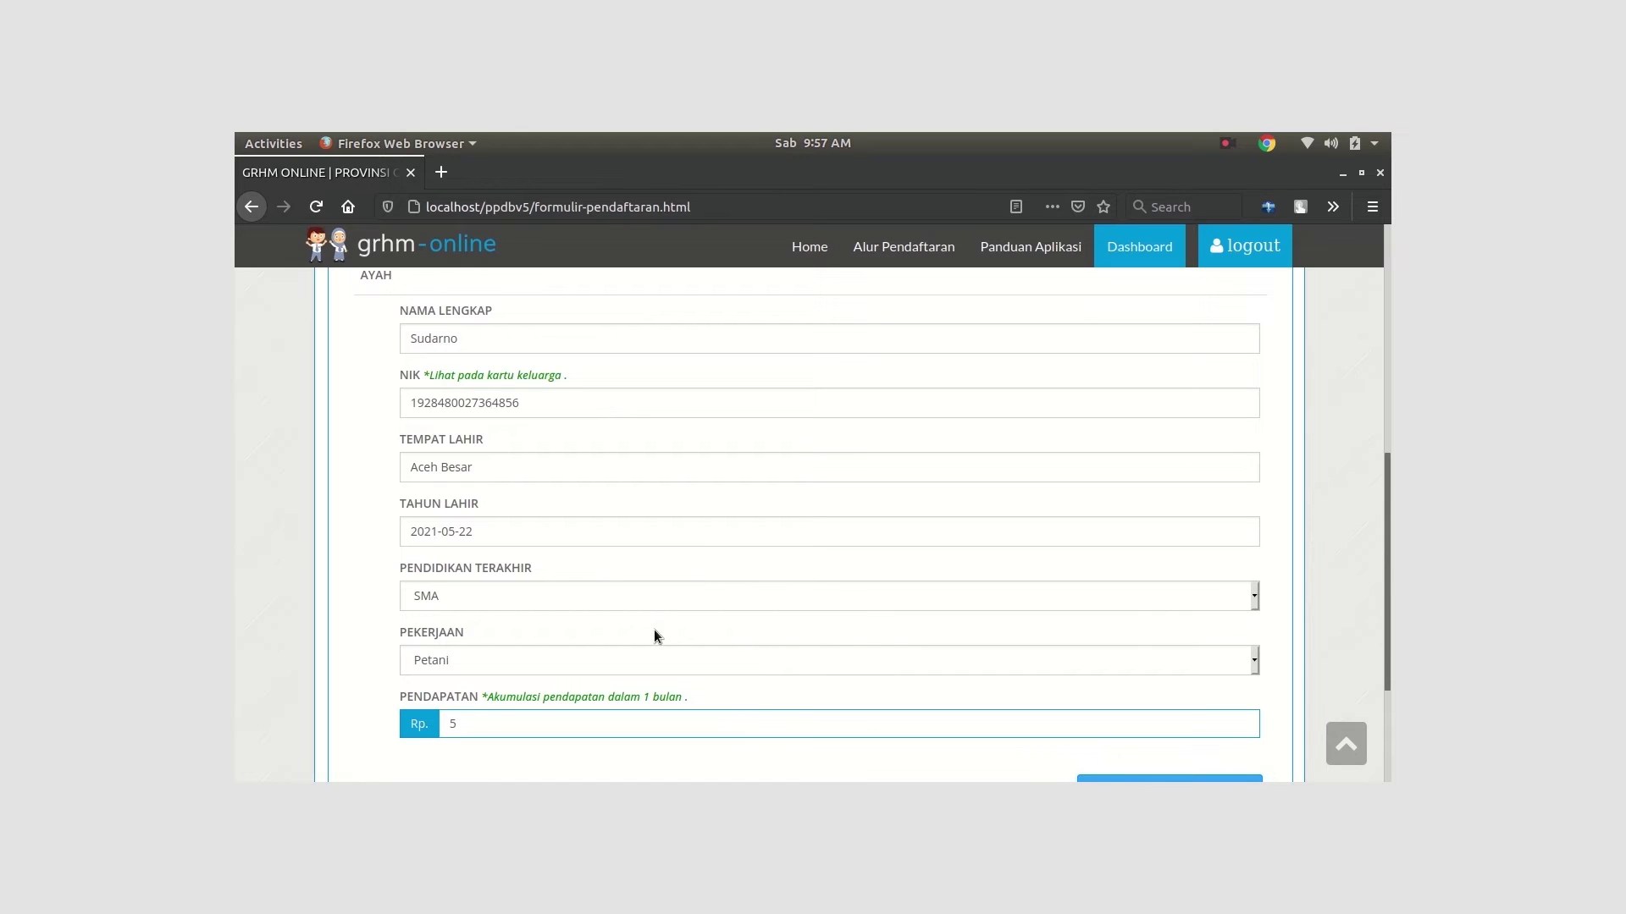
text(0000)
text(0)
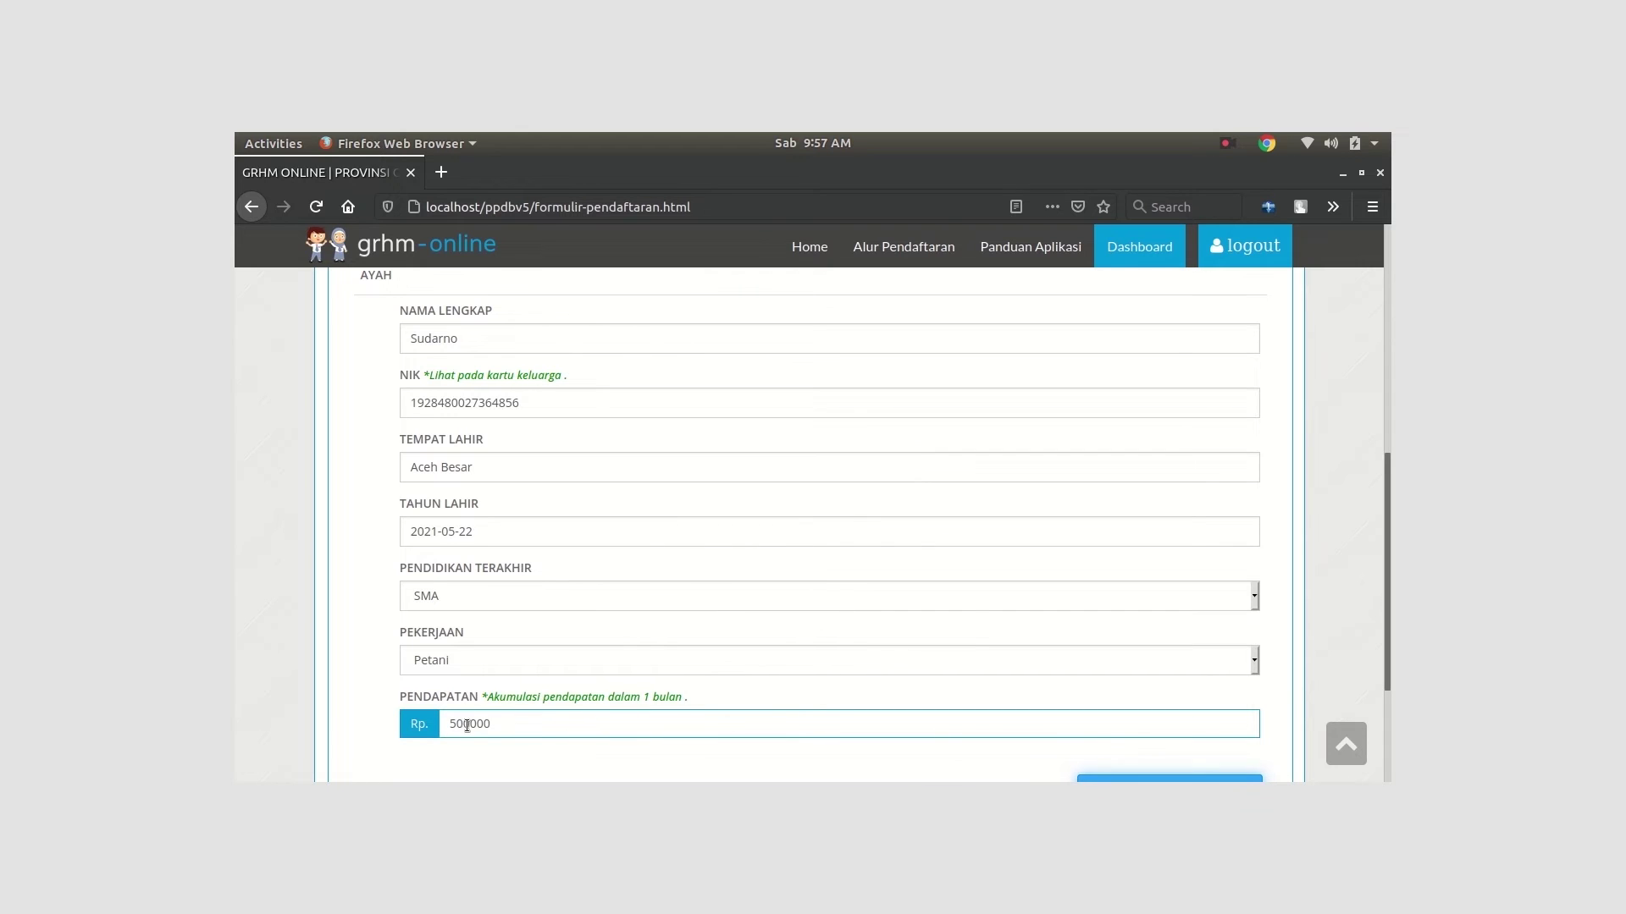
scroll(466, 725, down, 3)
click(1140, 608)
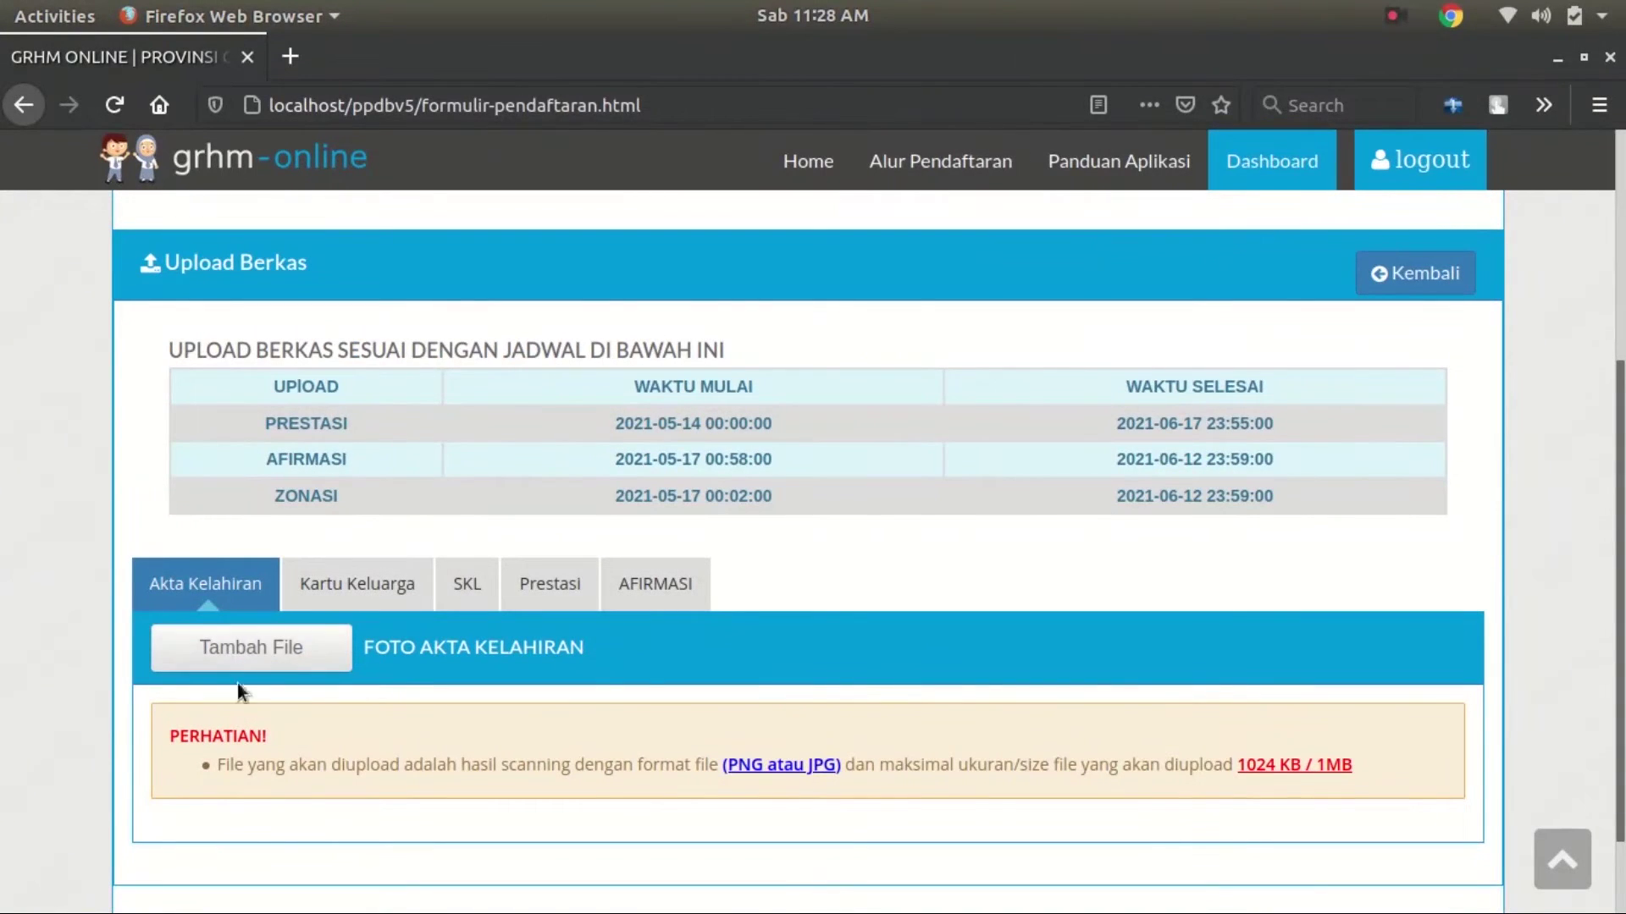
Upload akta.jpeg as the birth certificate, then view the Kartu Keluarga tab's existing image
scroll(838, 574, up, 5)
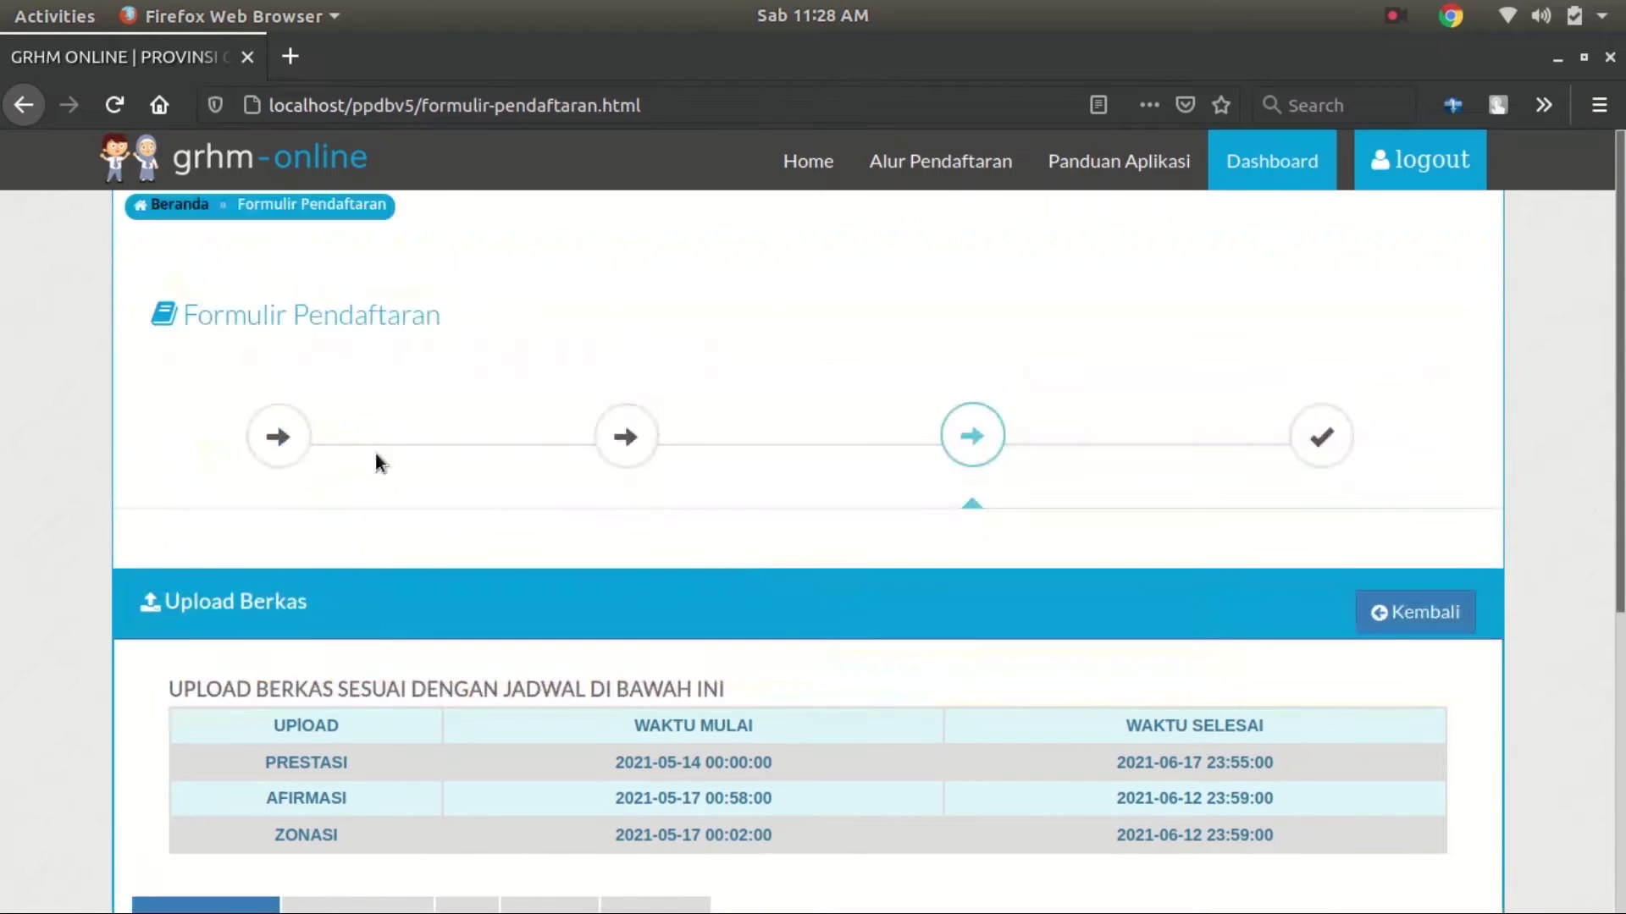
scroll(605, 497, down, 3)
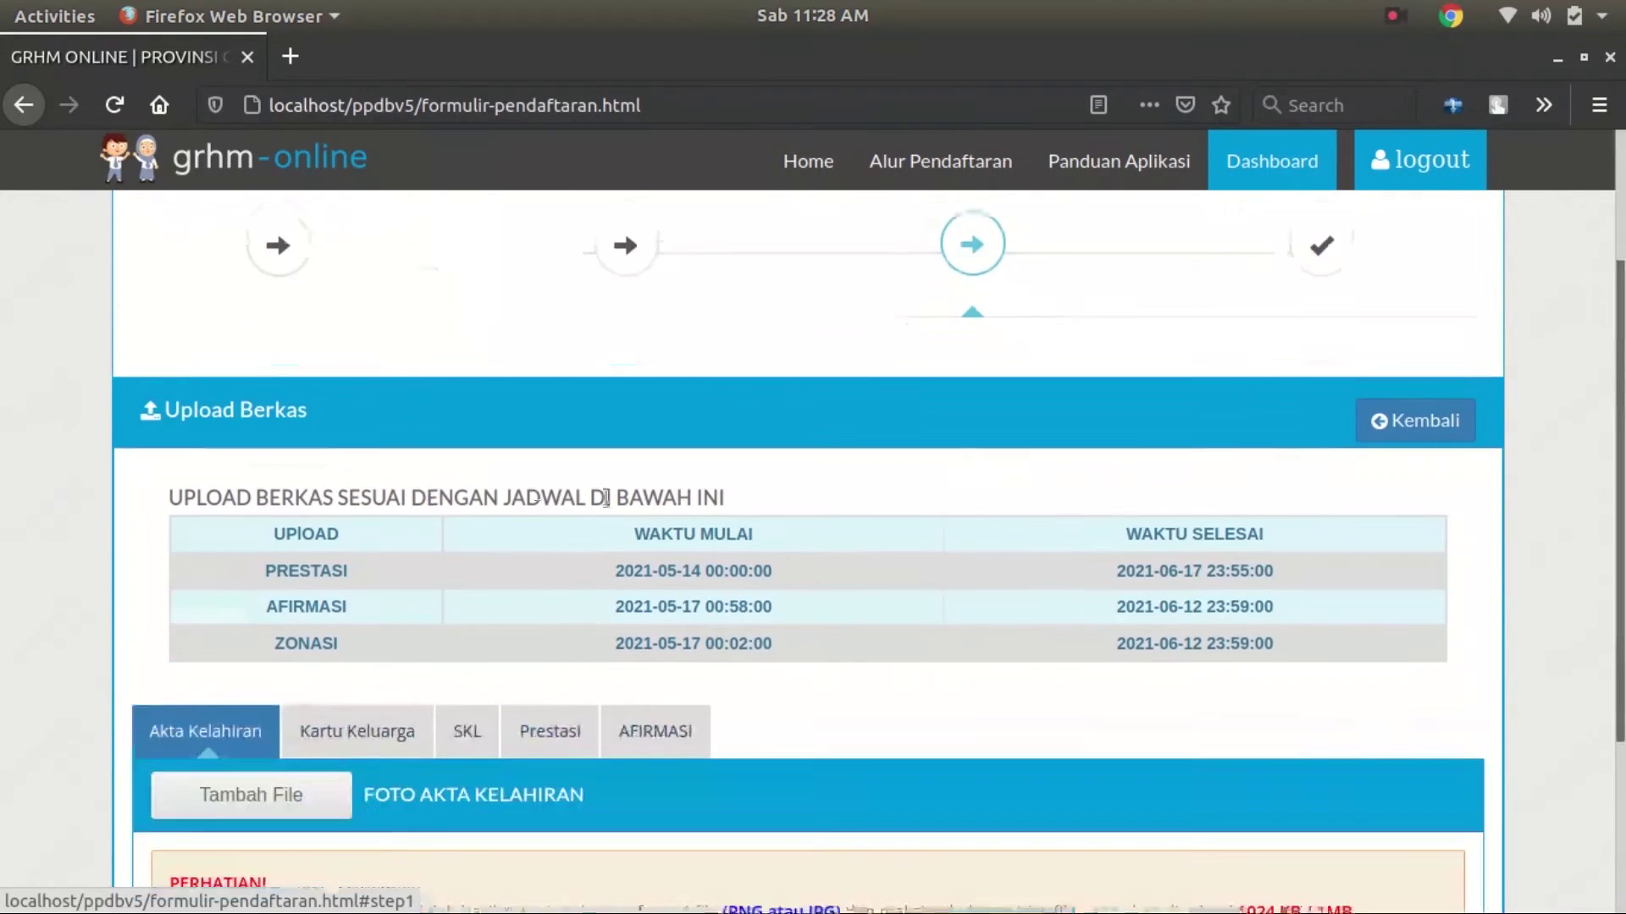
scroll(606, 497, down, 3)
click(254, 592)
scroll(252, 585, down, 2)
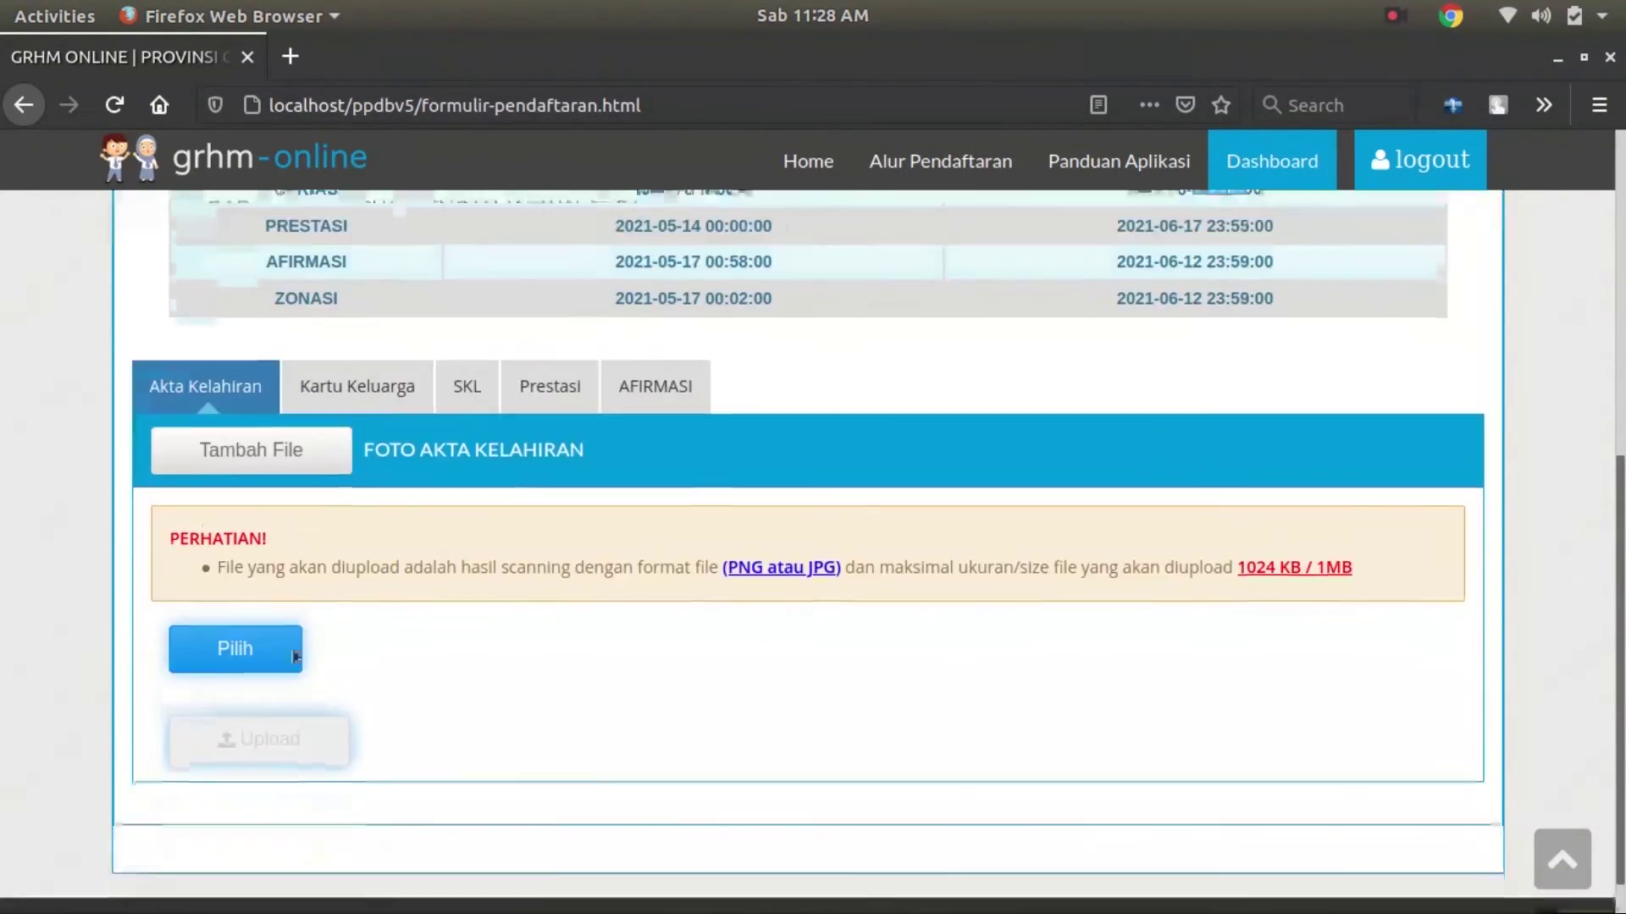
click(235, 606)
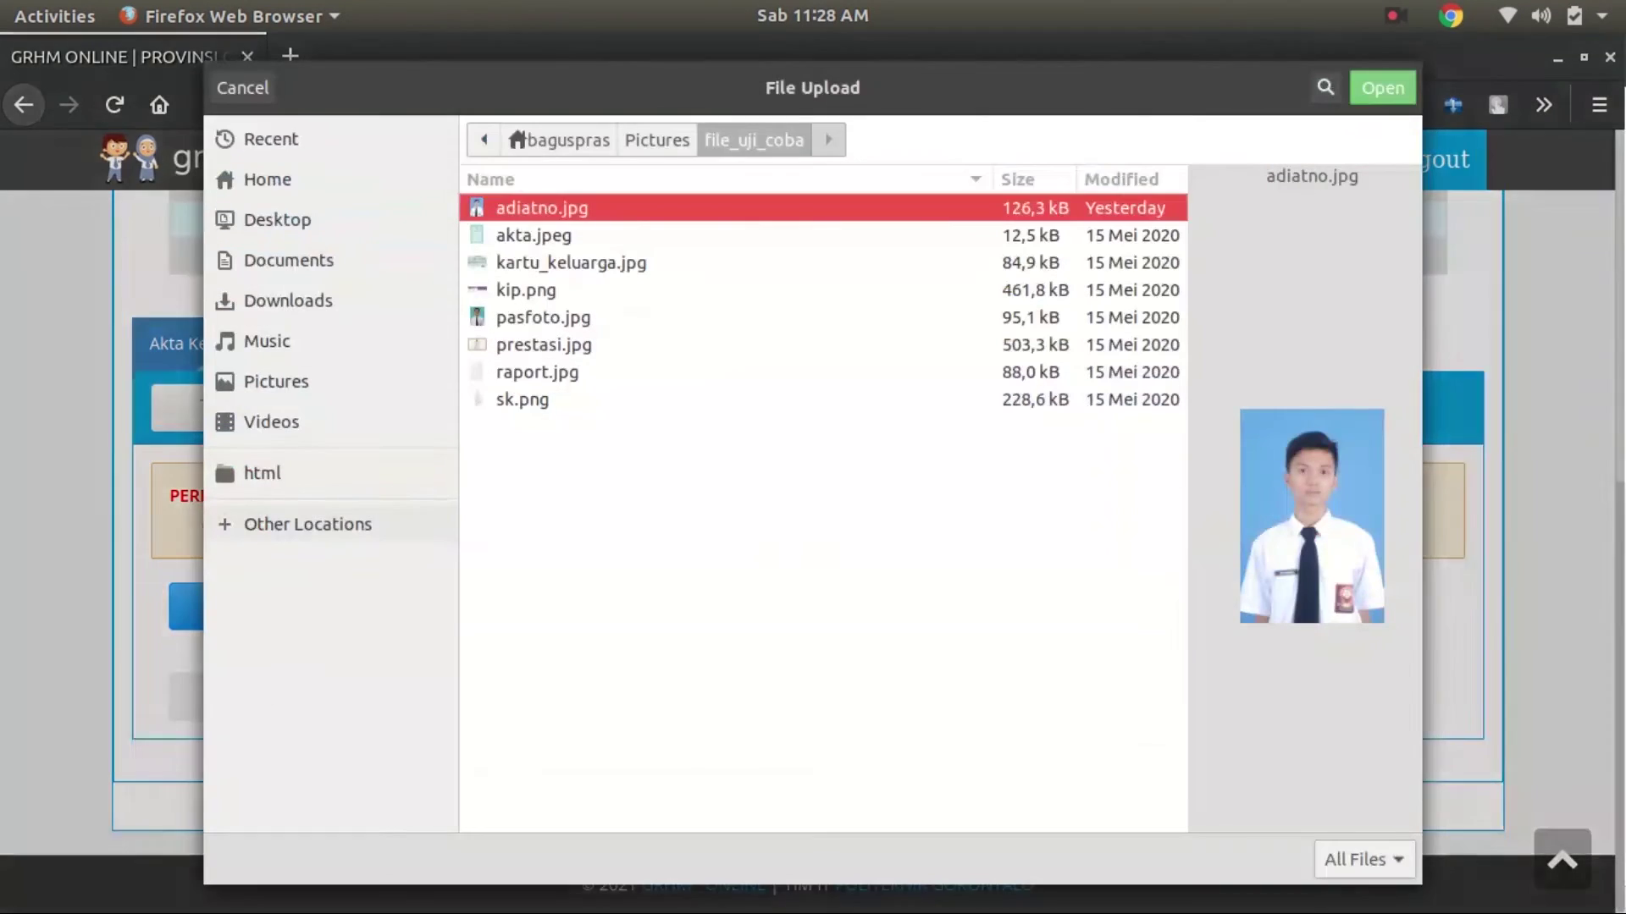
key(Down)
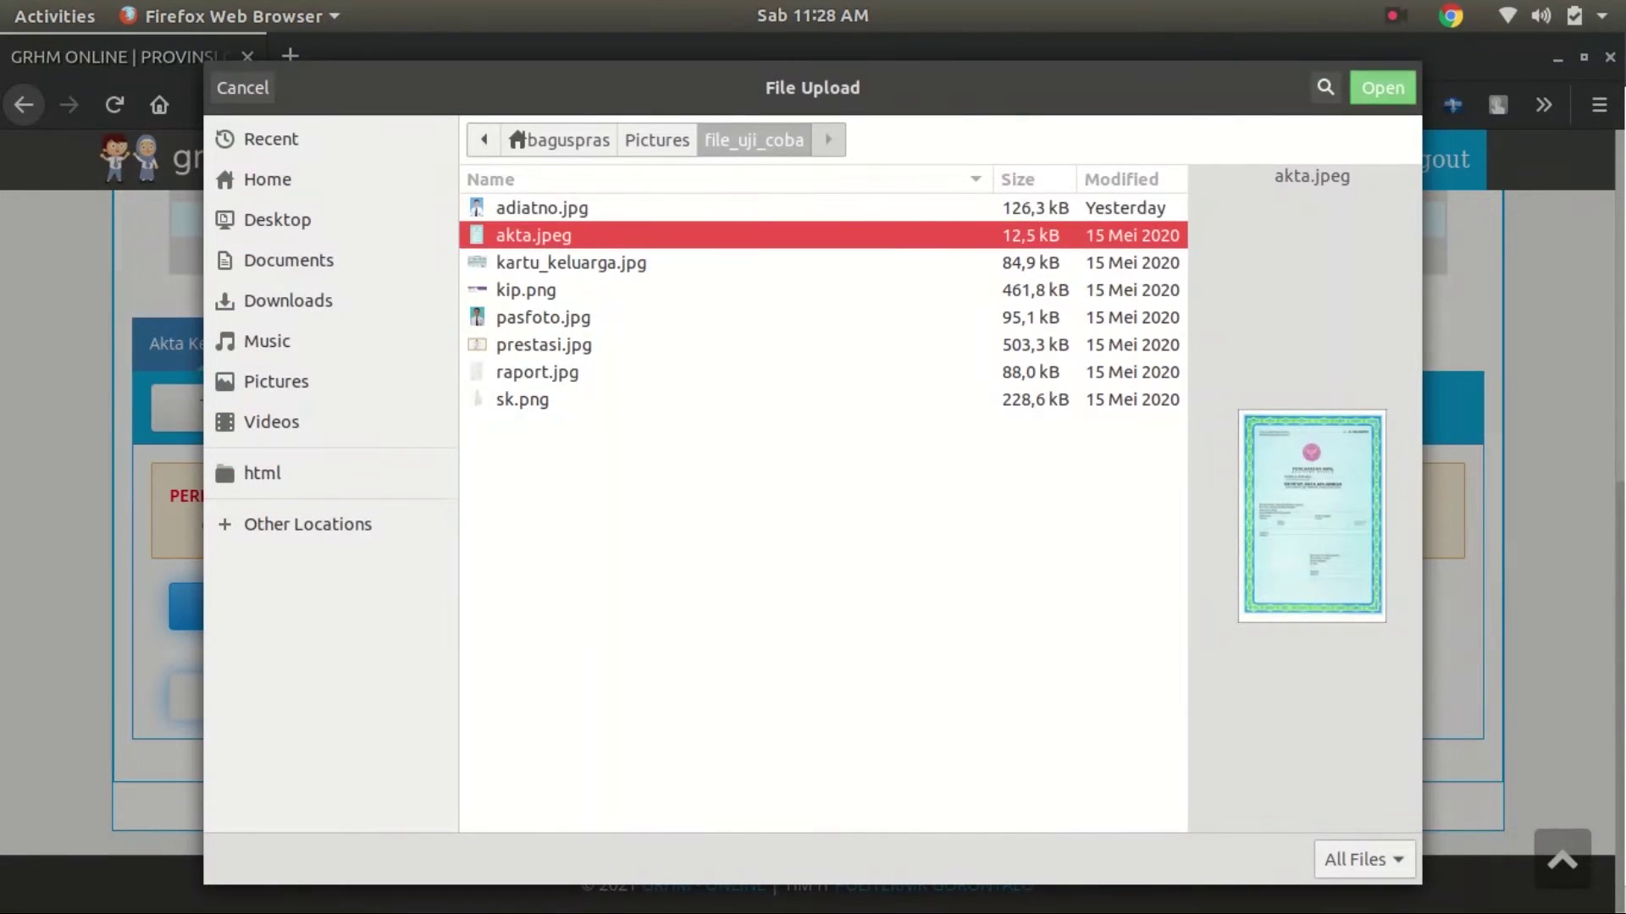
key(Return)
click(288, 703)
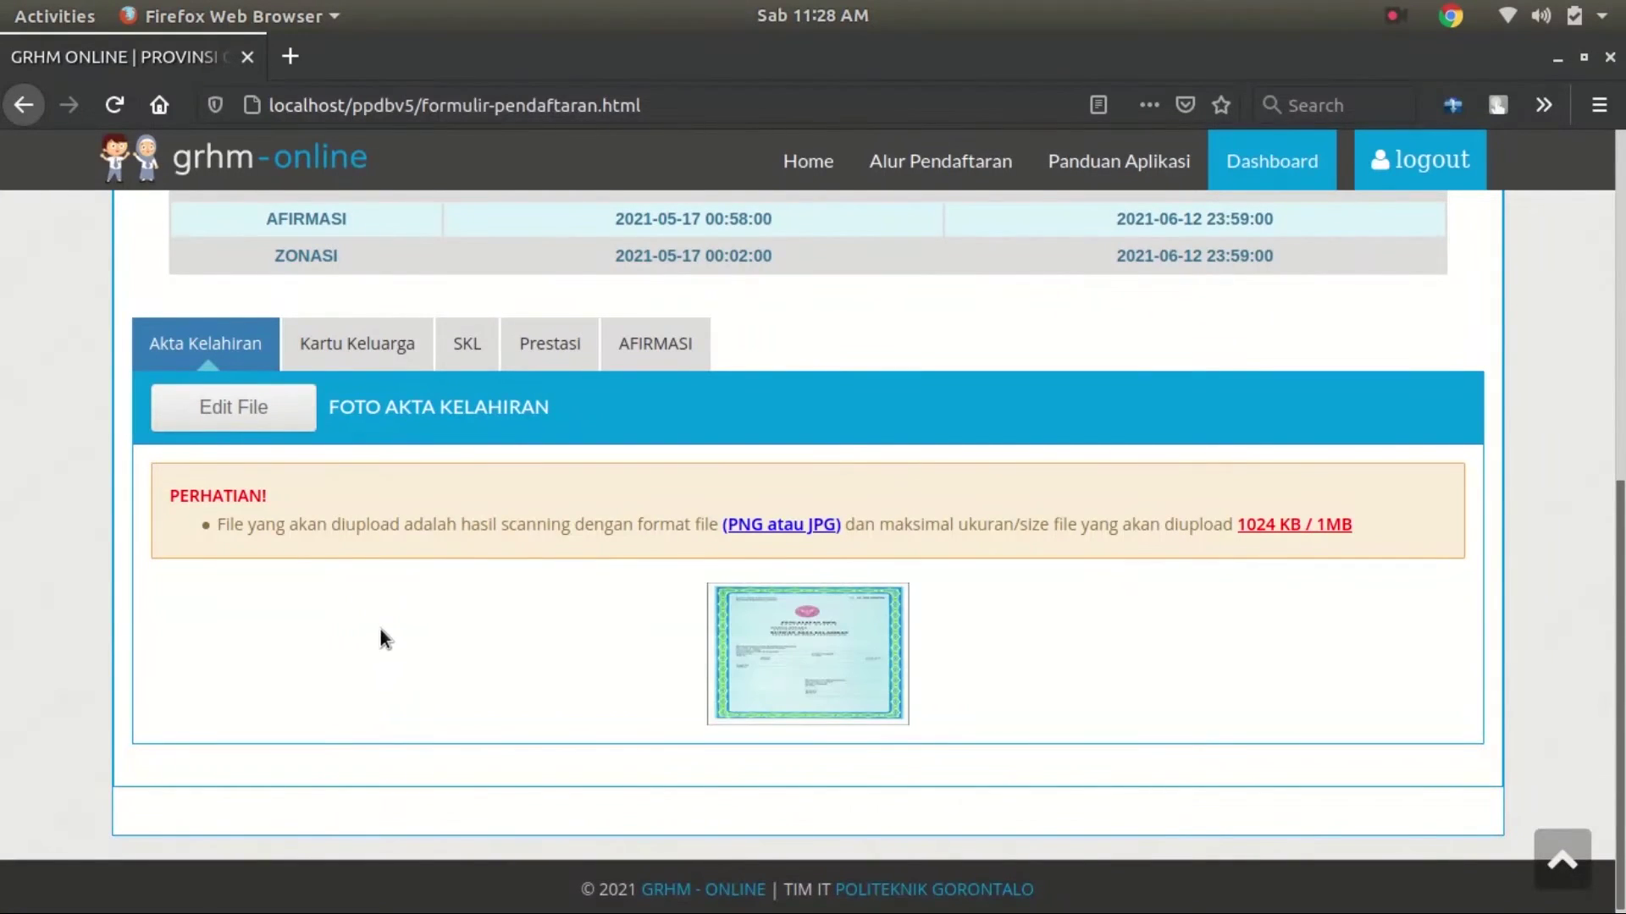
click(392, 347)
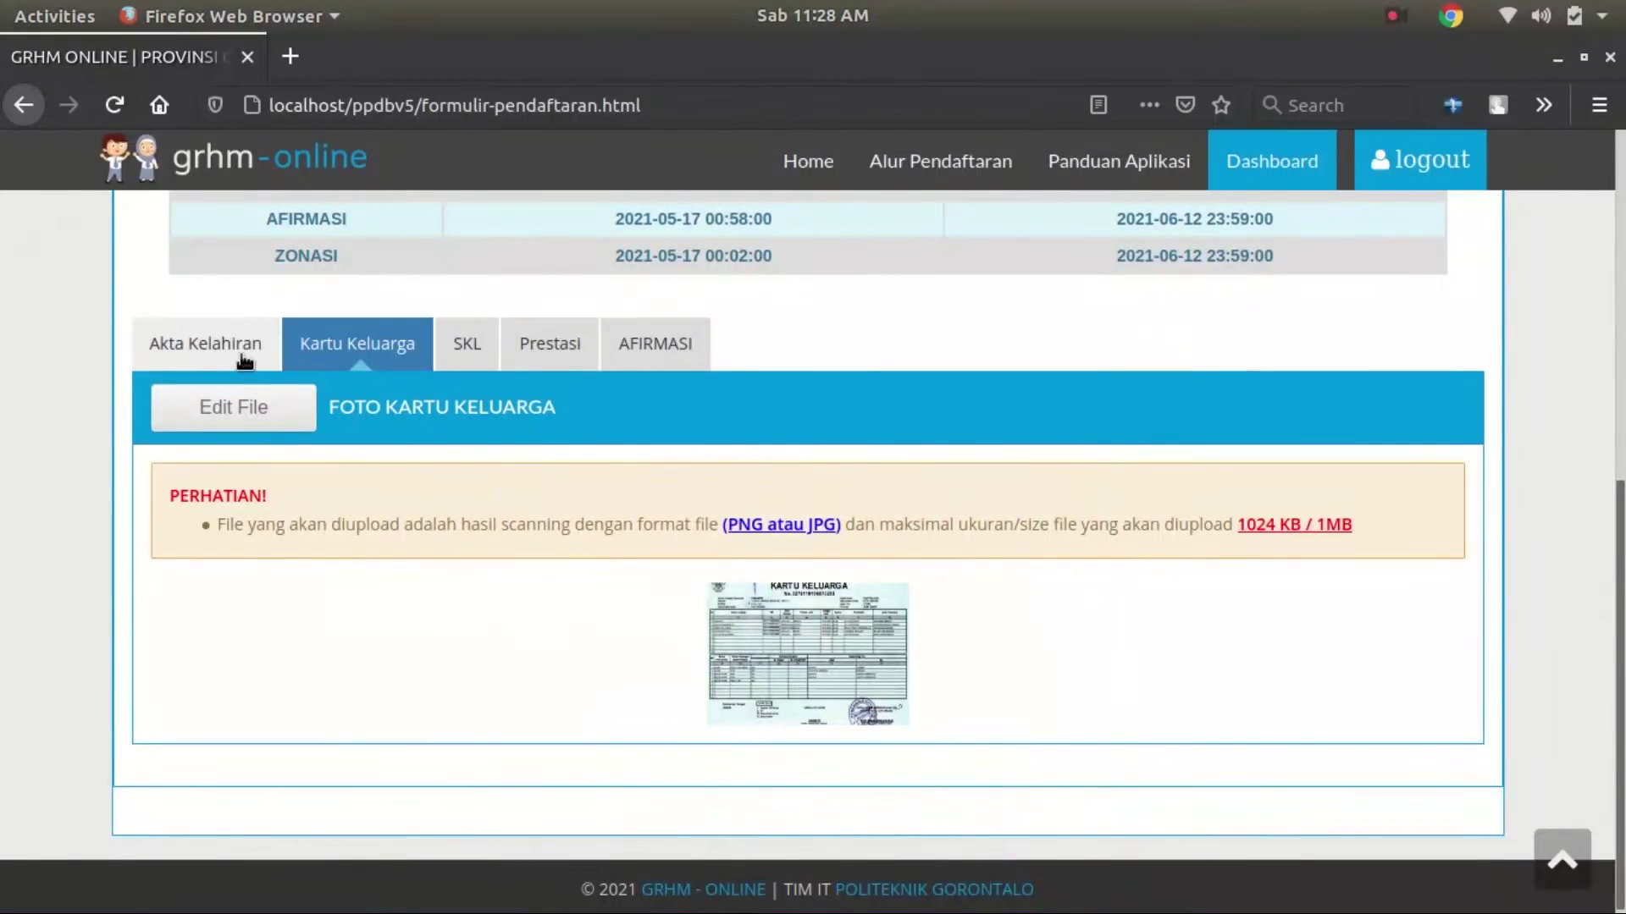
Upload sk.png on the SKL tab as the graduation certificate
click(461, 354)
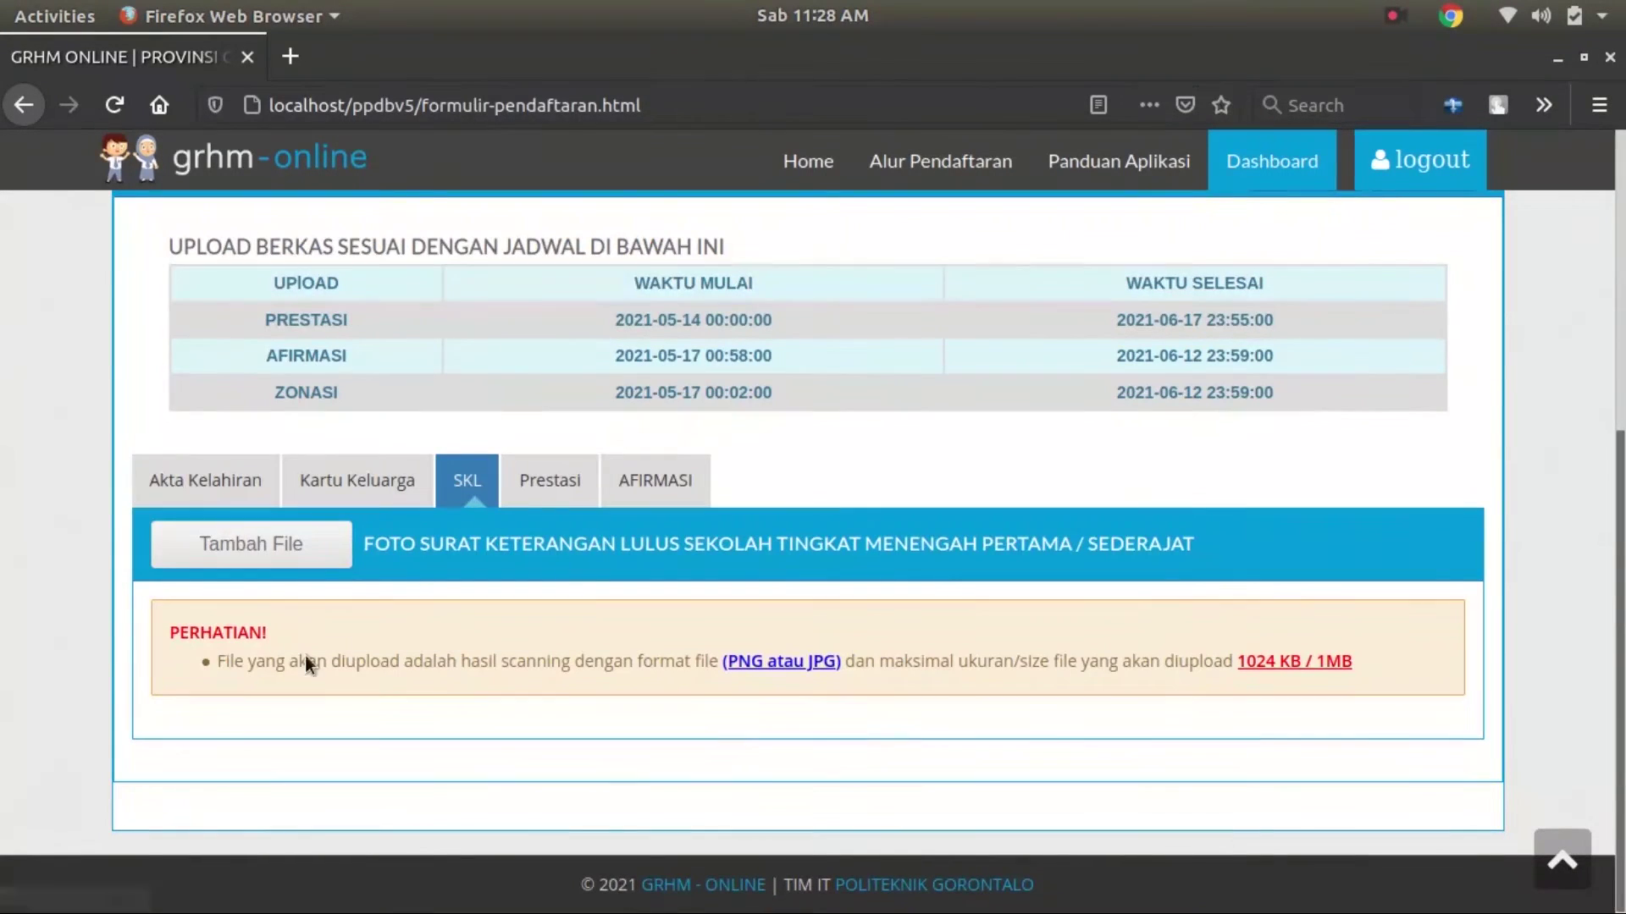
click(254, 548)
click(230, 743)
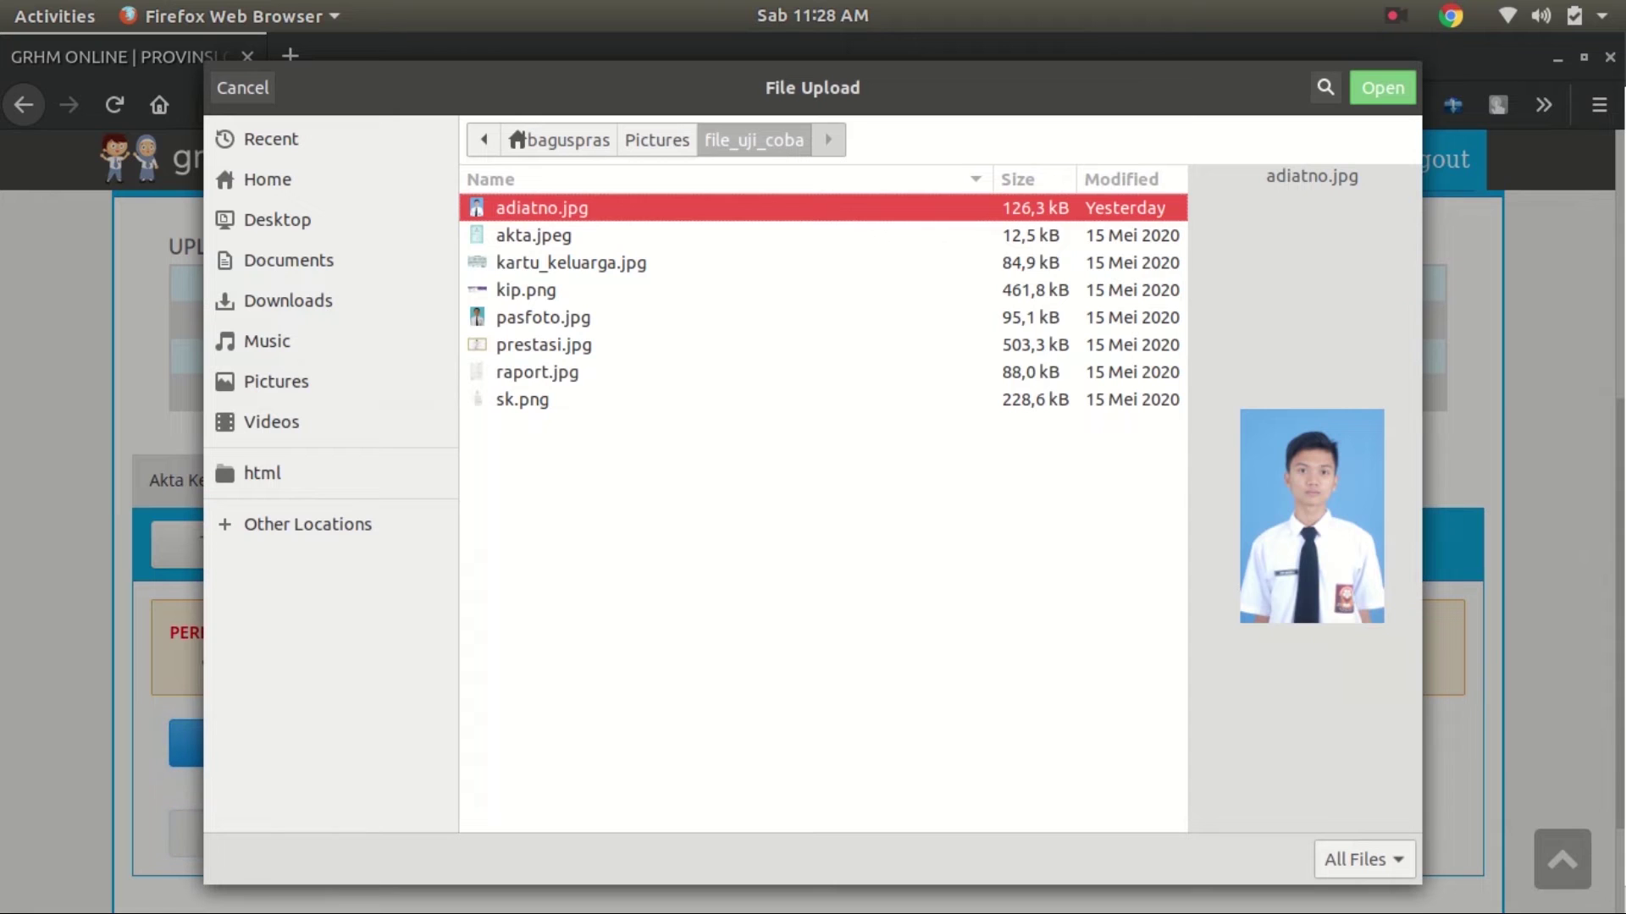
click(522, 399)
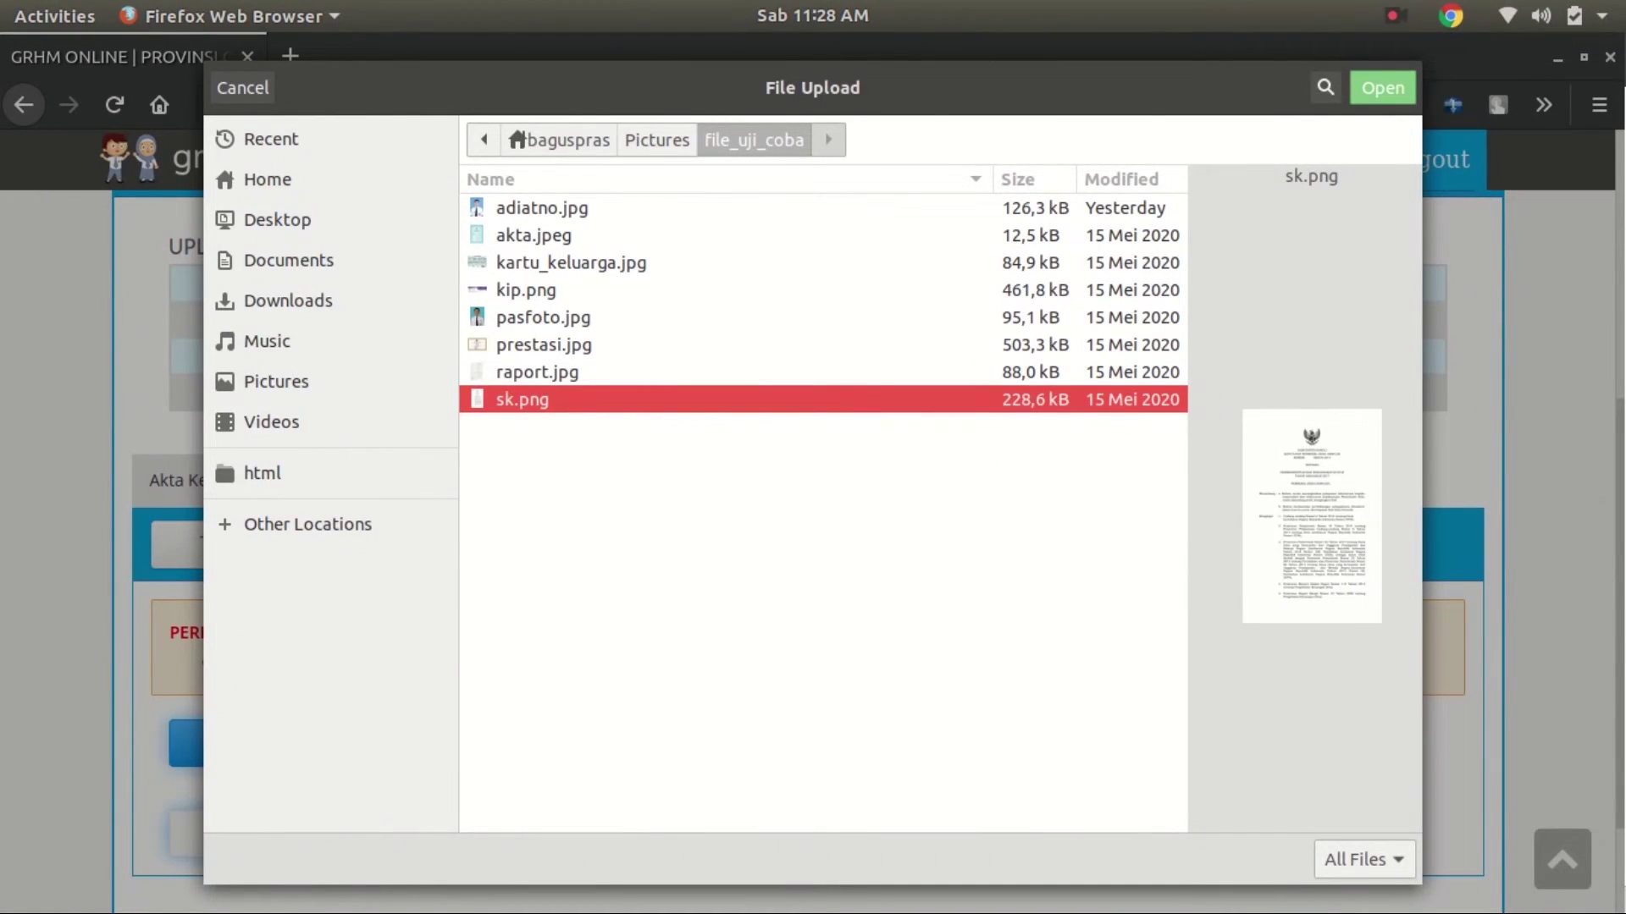
click(1382, 88)
click(311, 829)
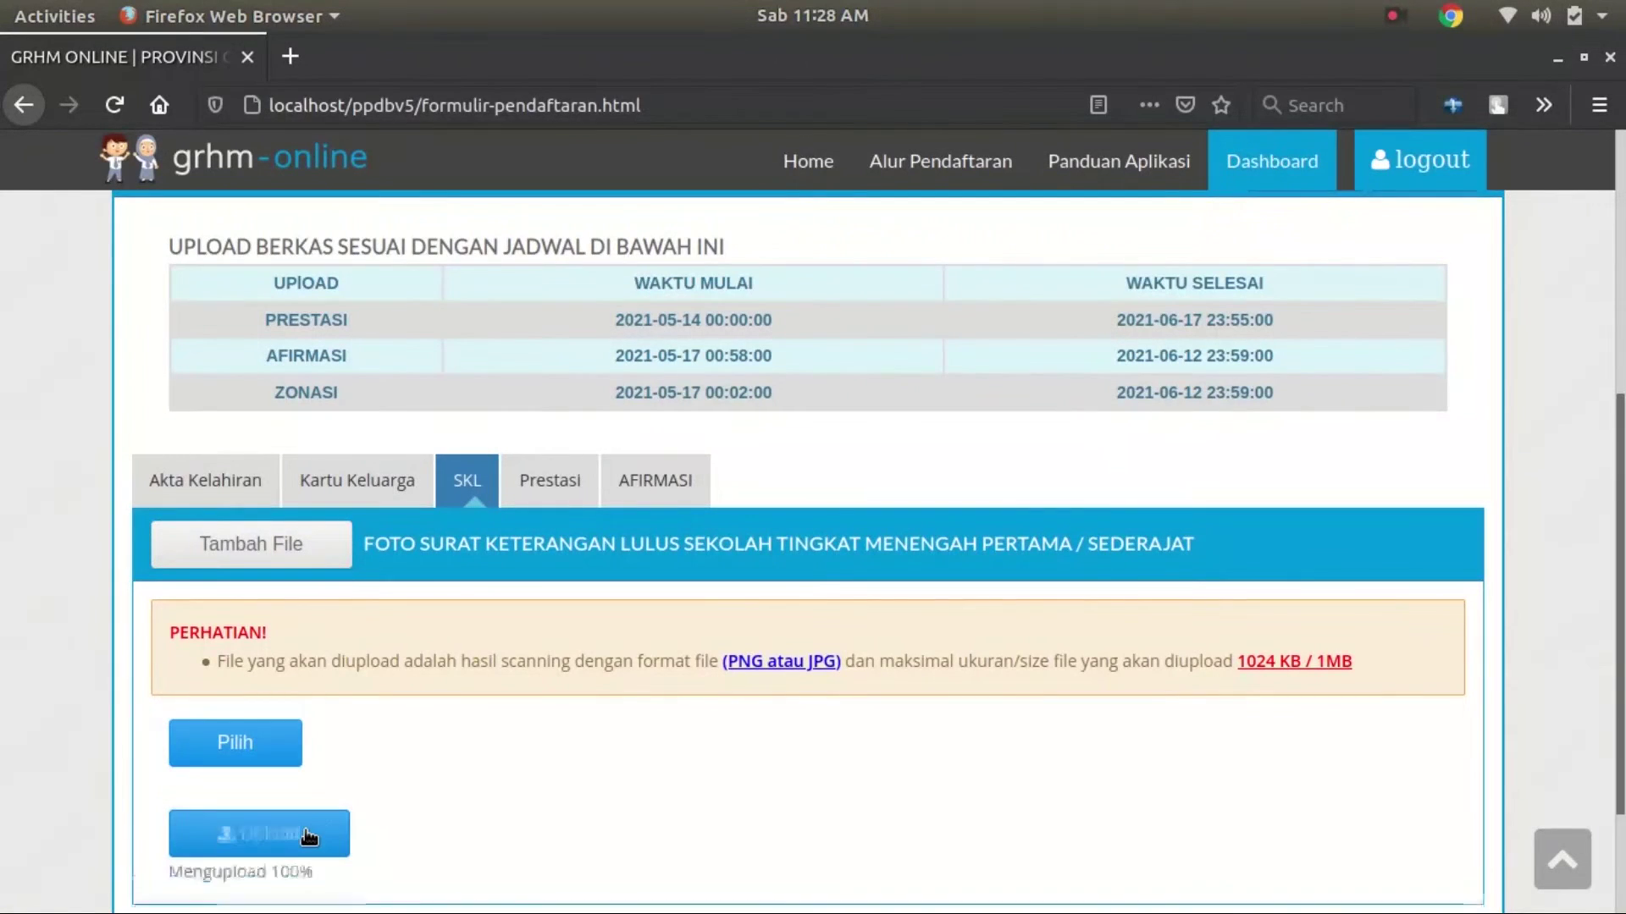
scroll(440, 745, down, 3)
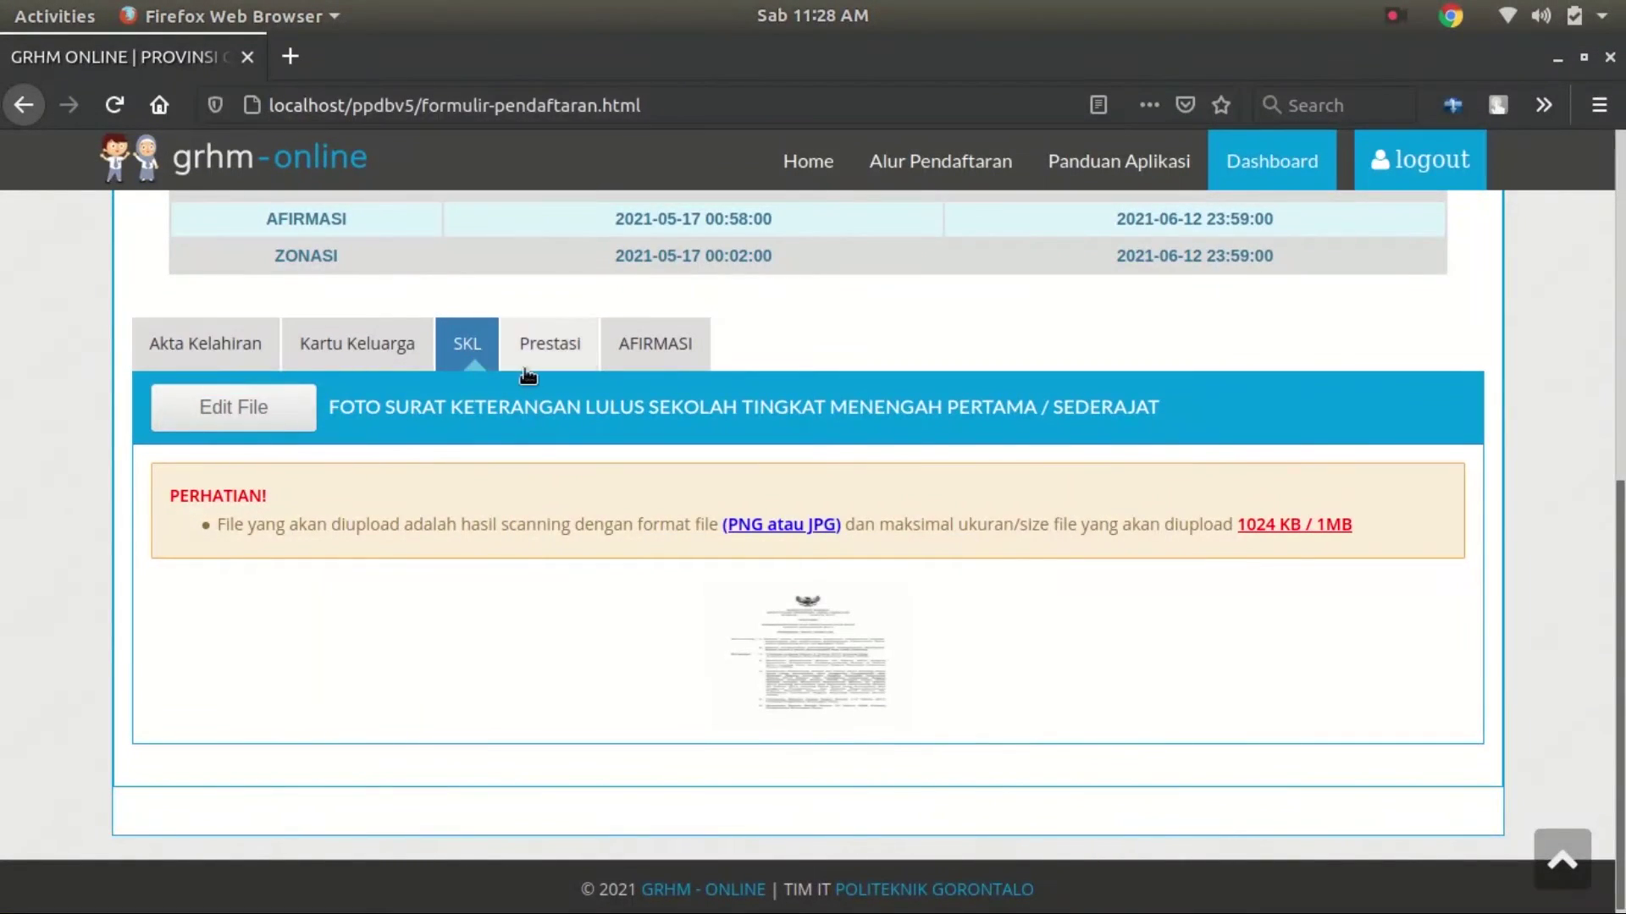
Upload prestasi.jpg on the Prestasi tab as an Internasional-level certificate
click(532, 349)
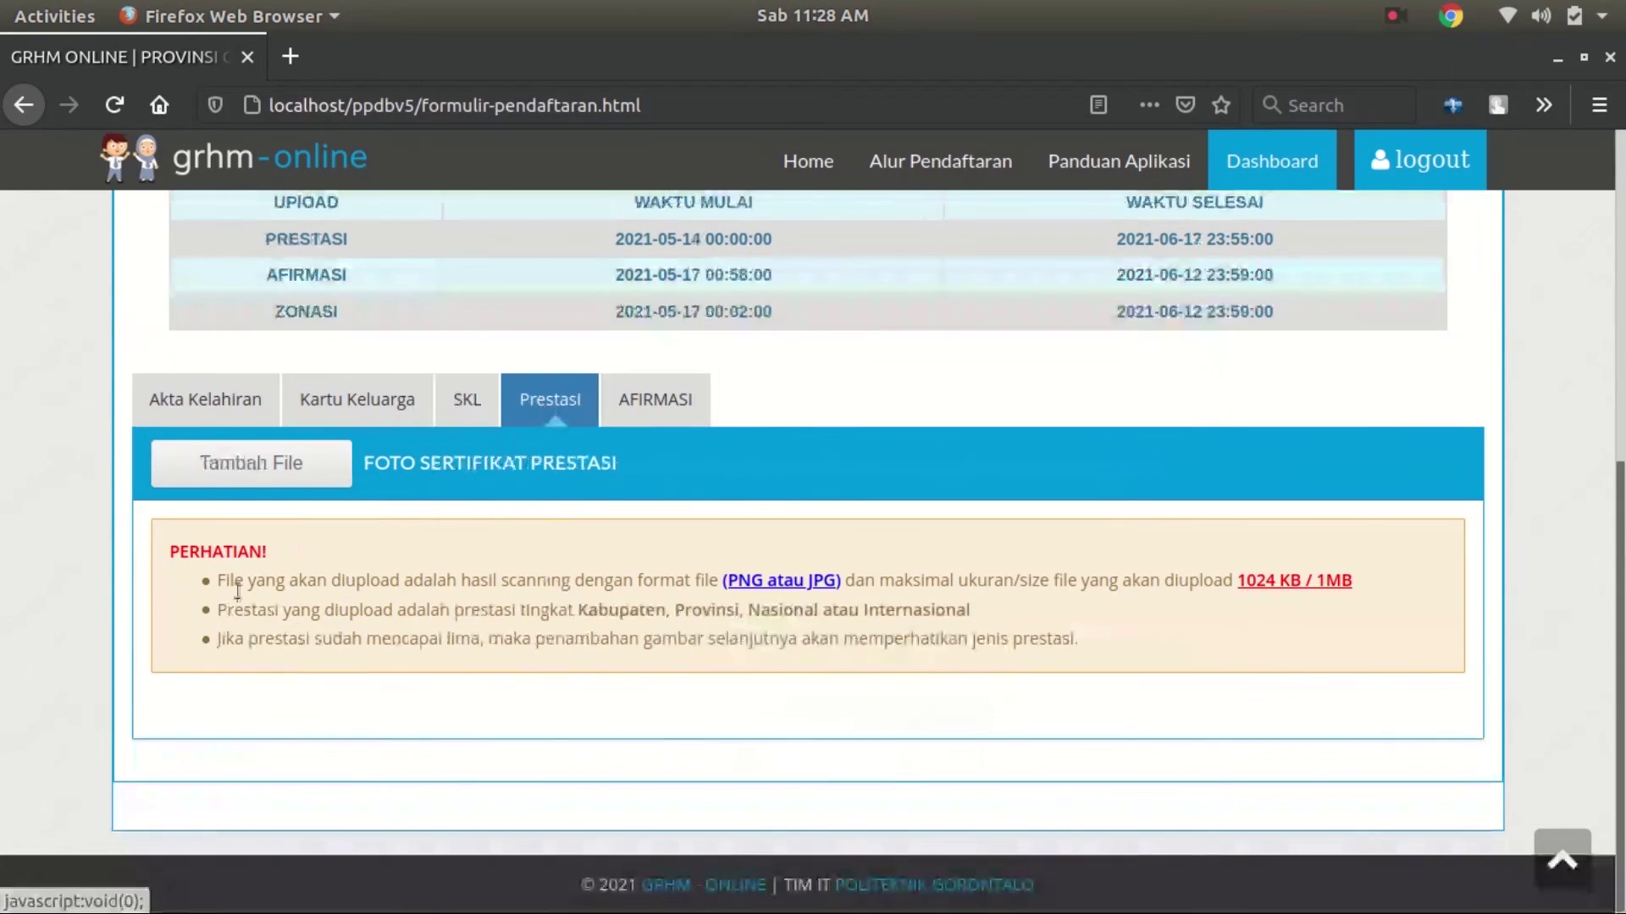
click(304, 473)
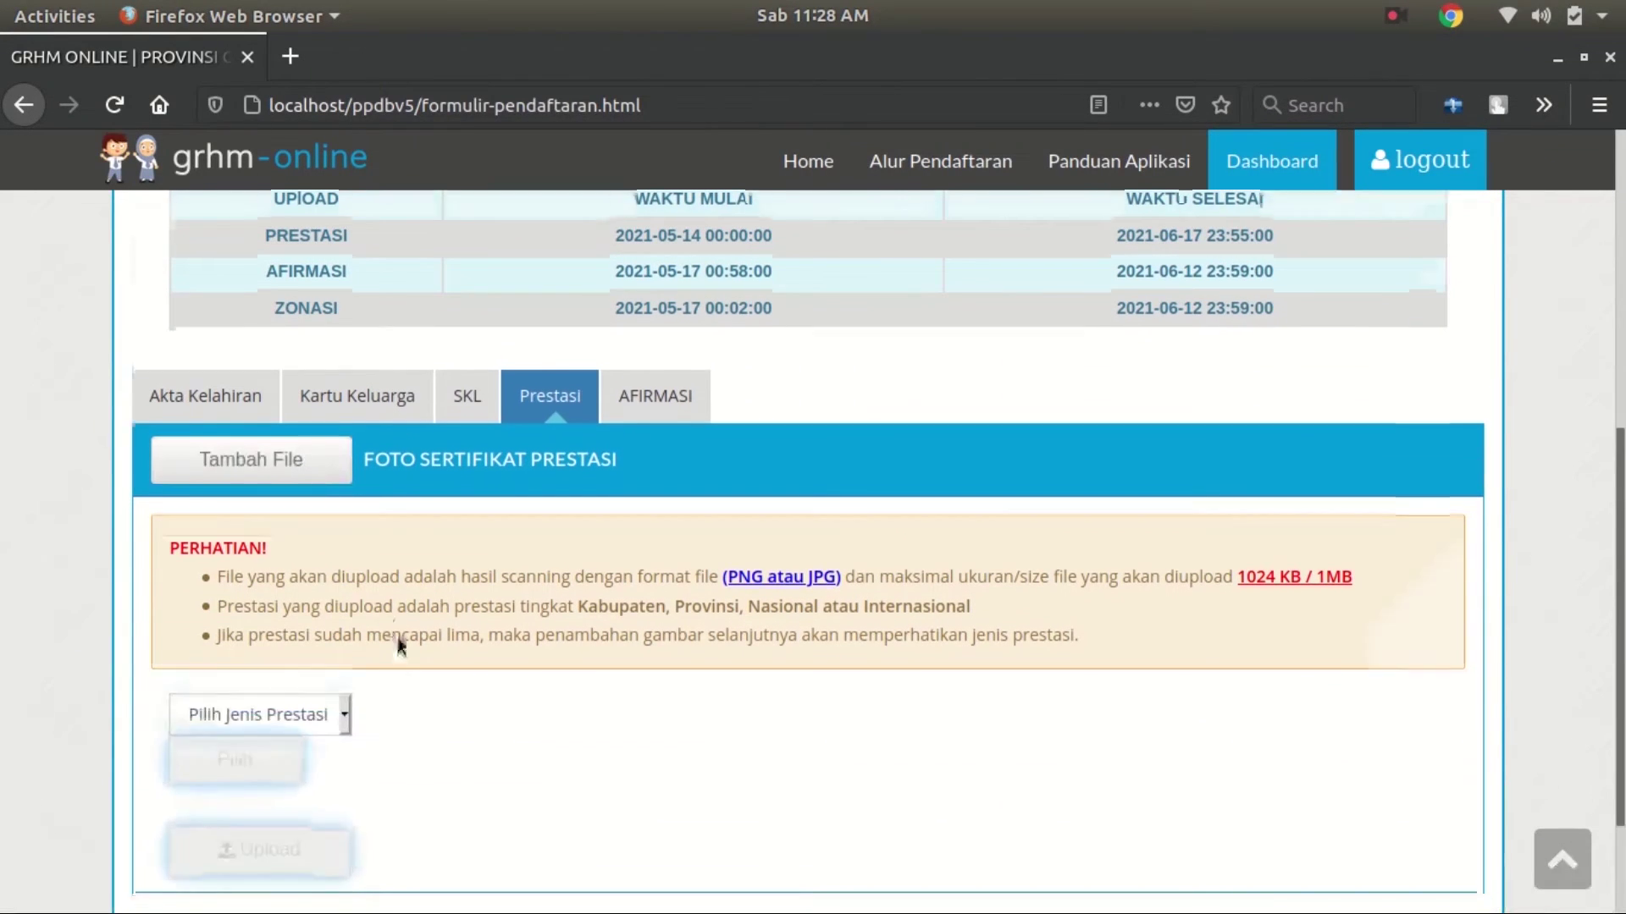
scroll(301, 656, down, 2)
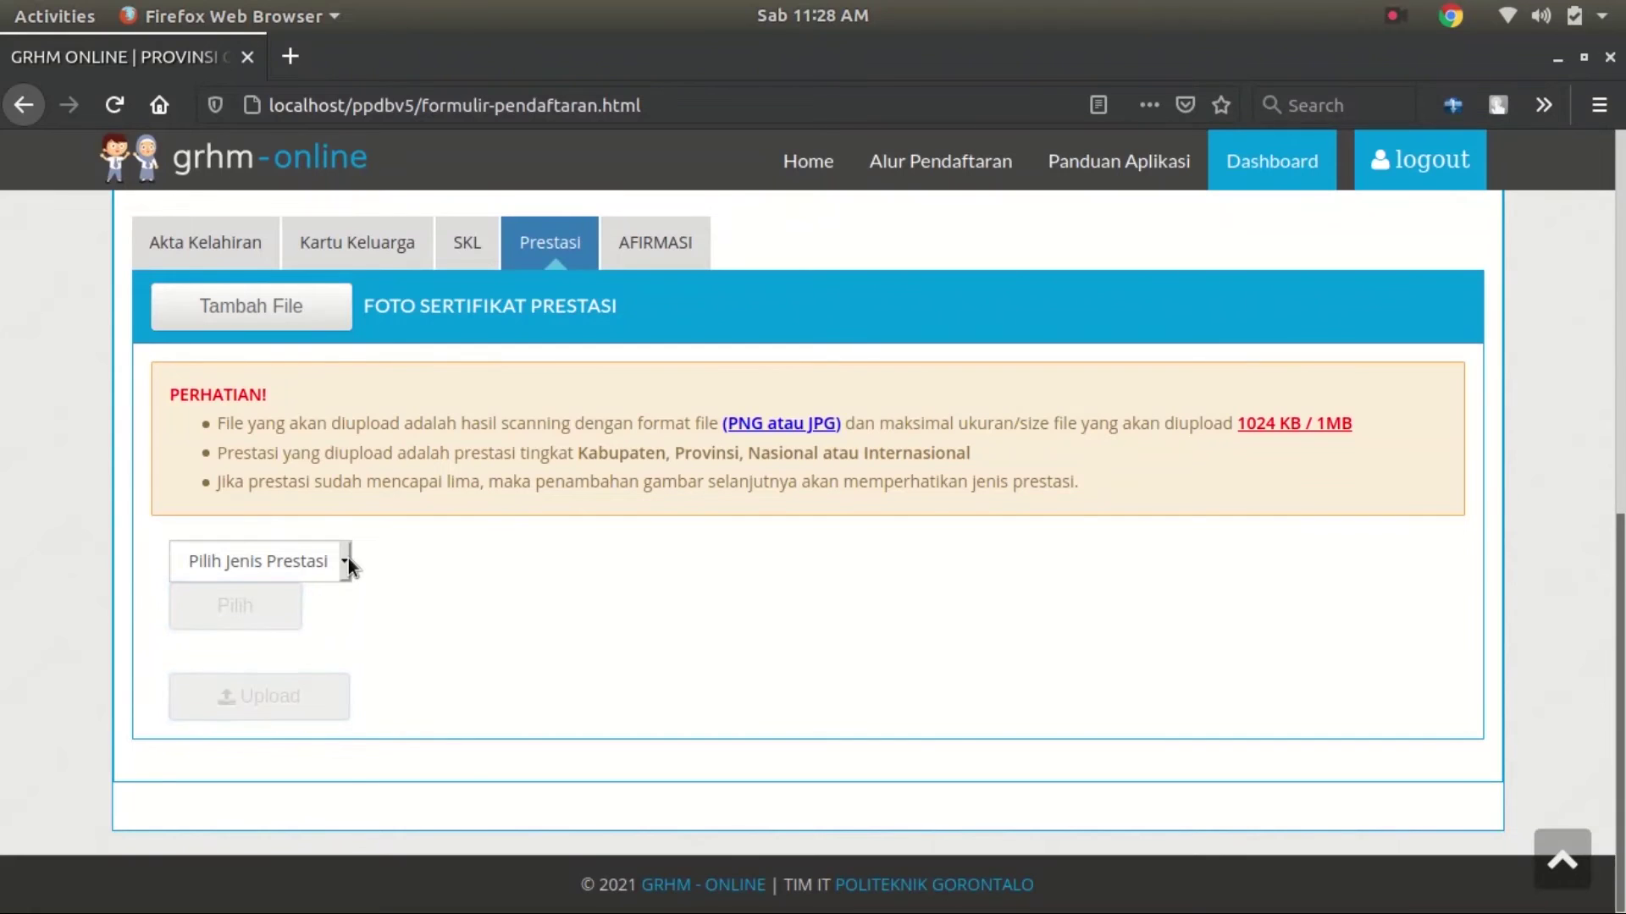
click(347, 560)
click(279, 632)
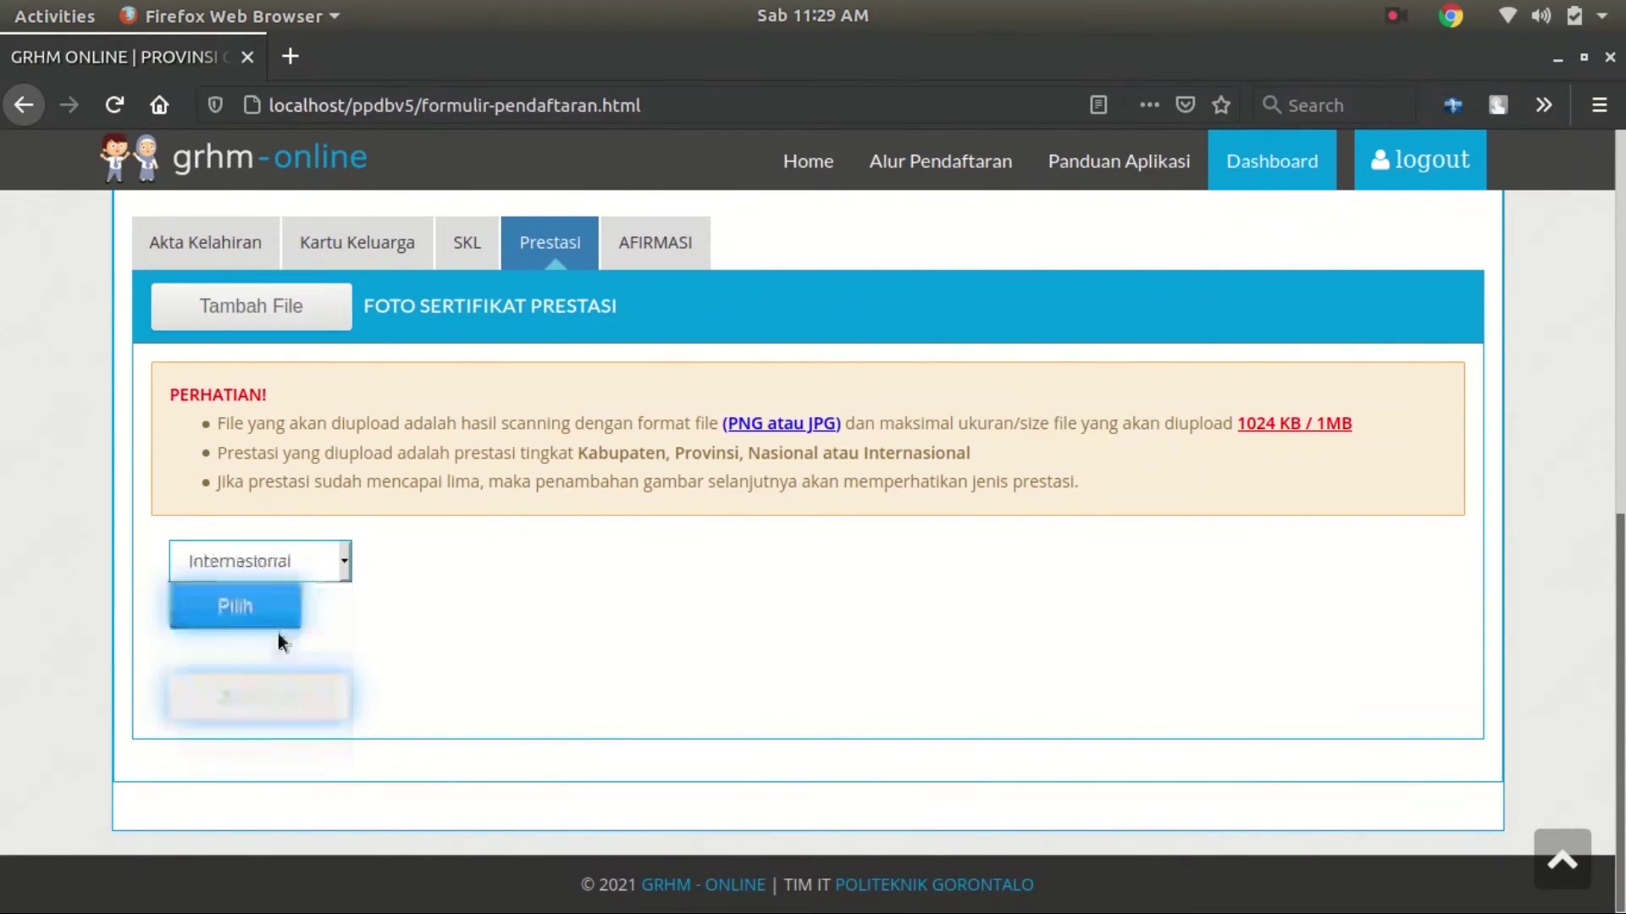
click(269, 610)
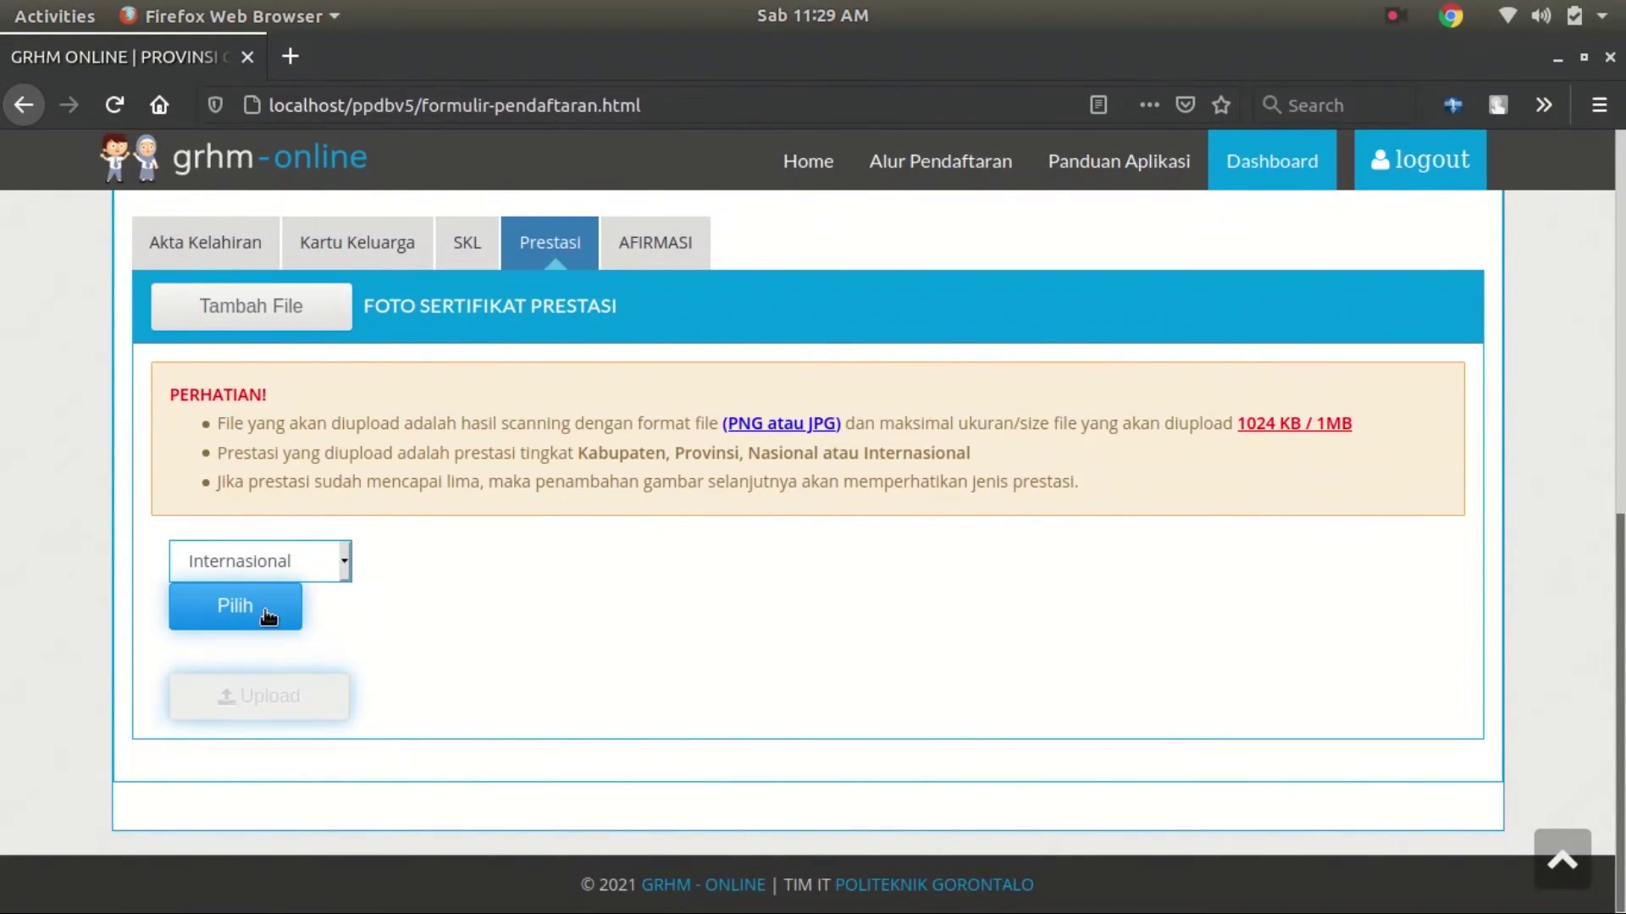
click(280, 599)
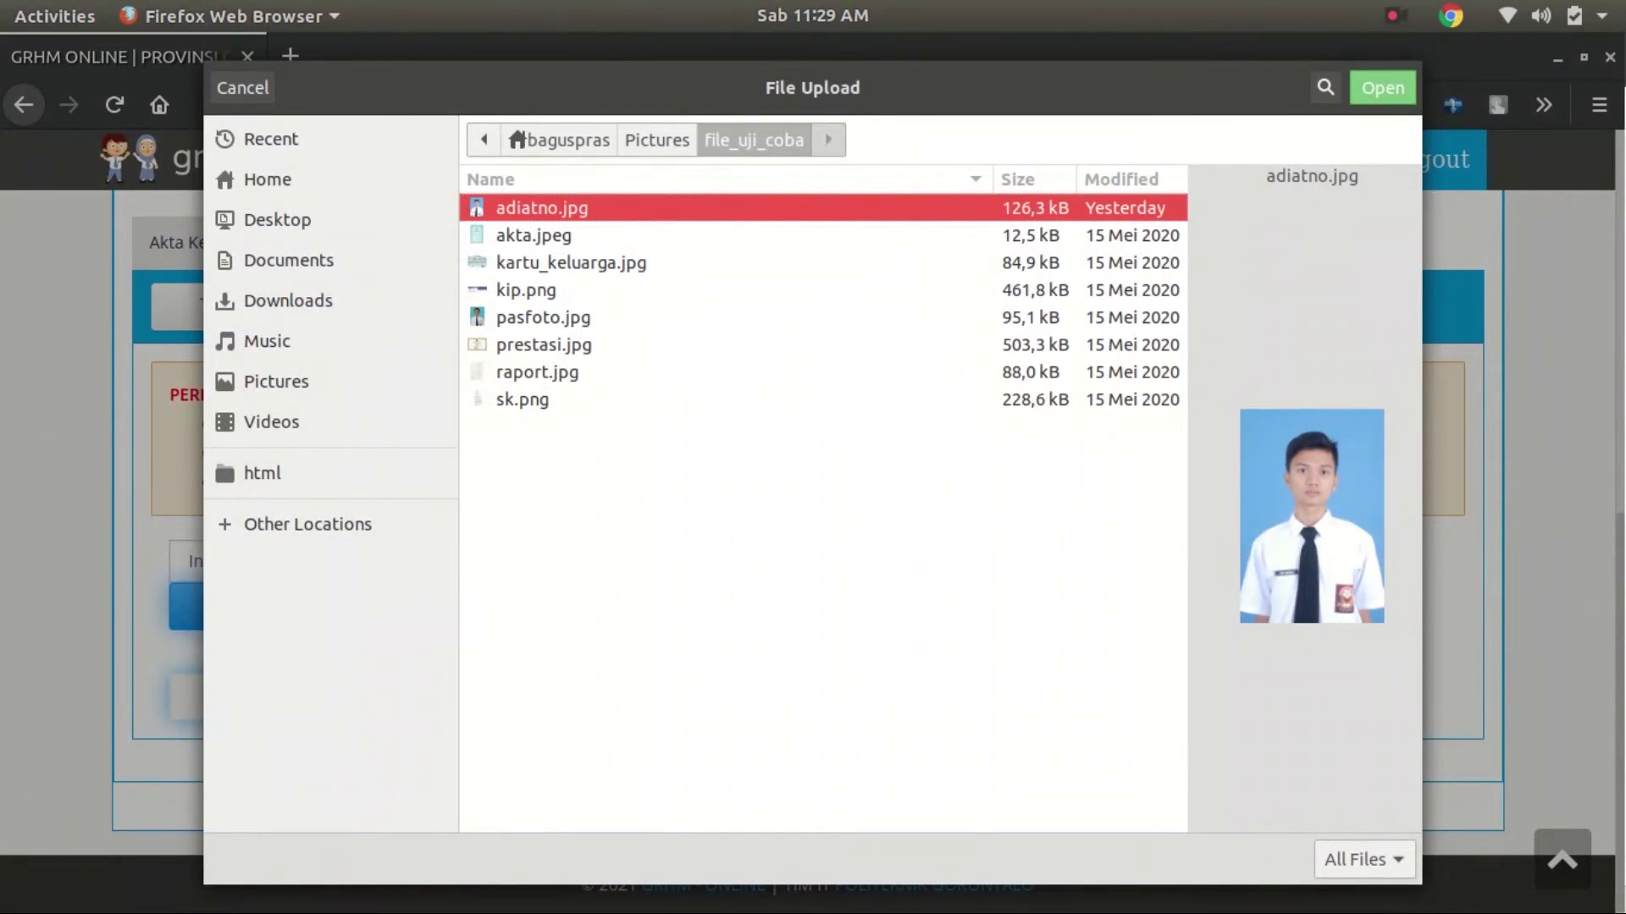
click(543, 345)
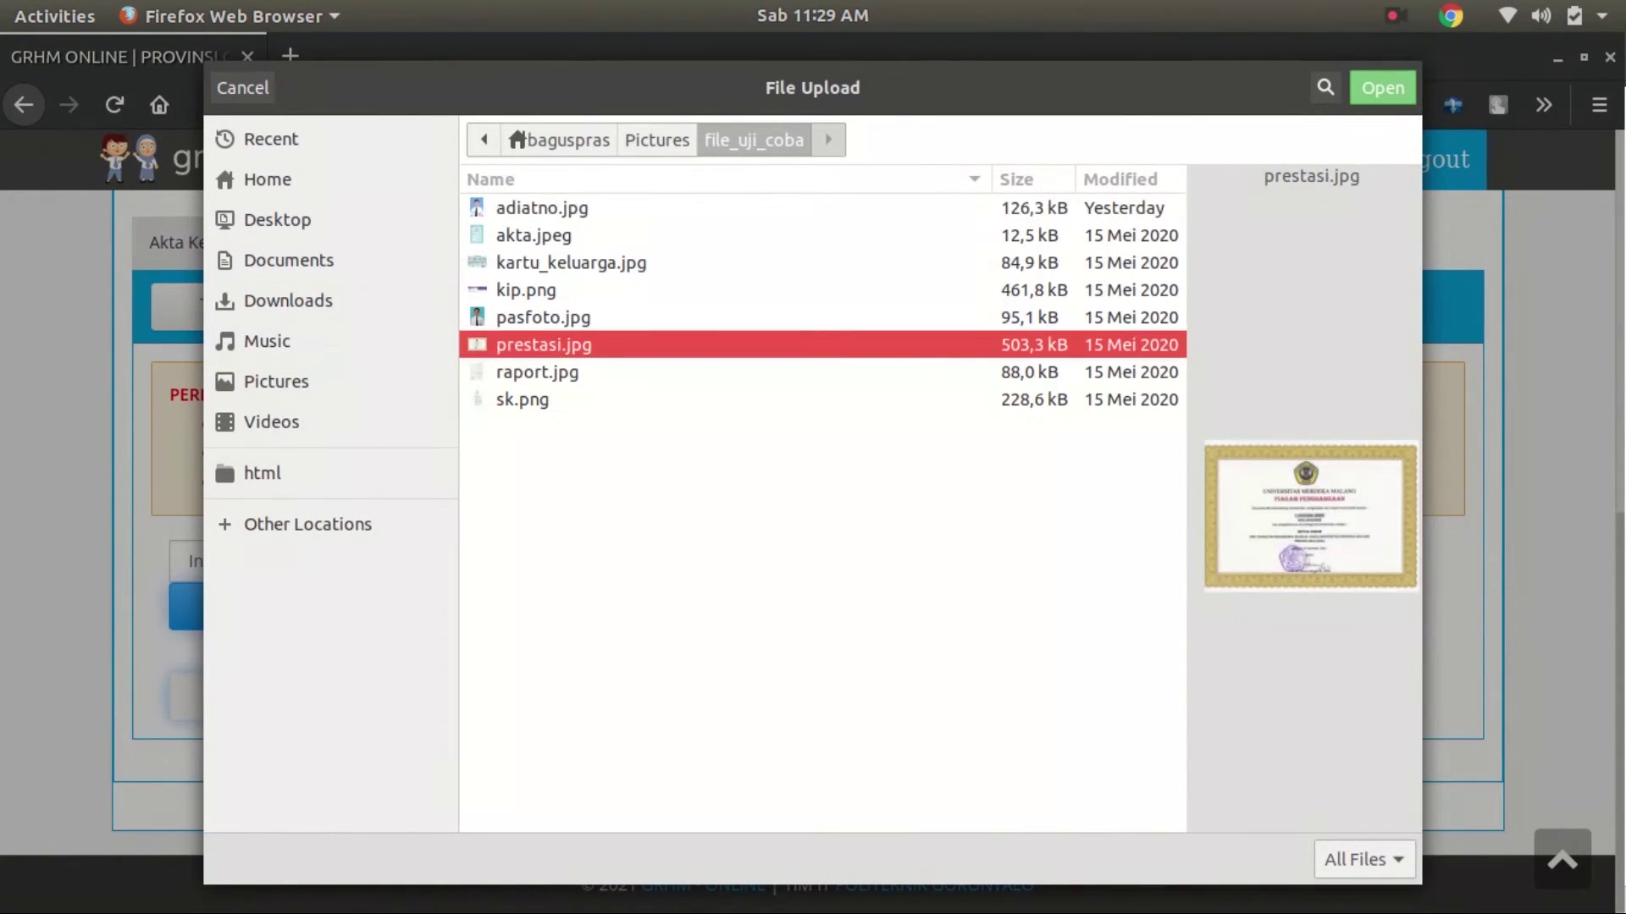
key(Return)
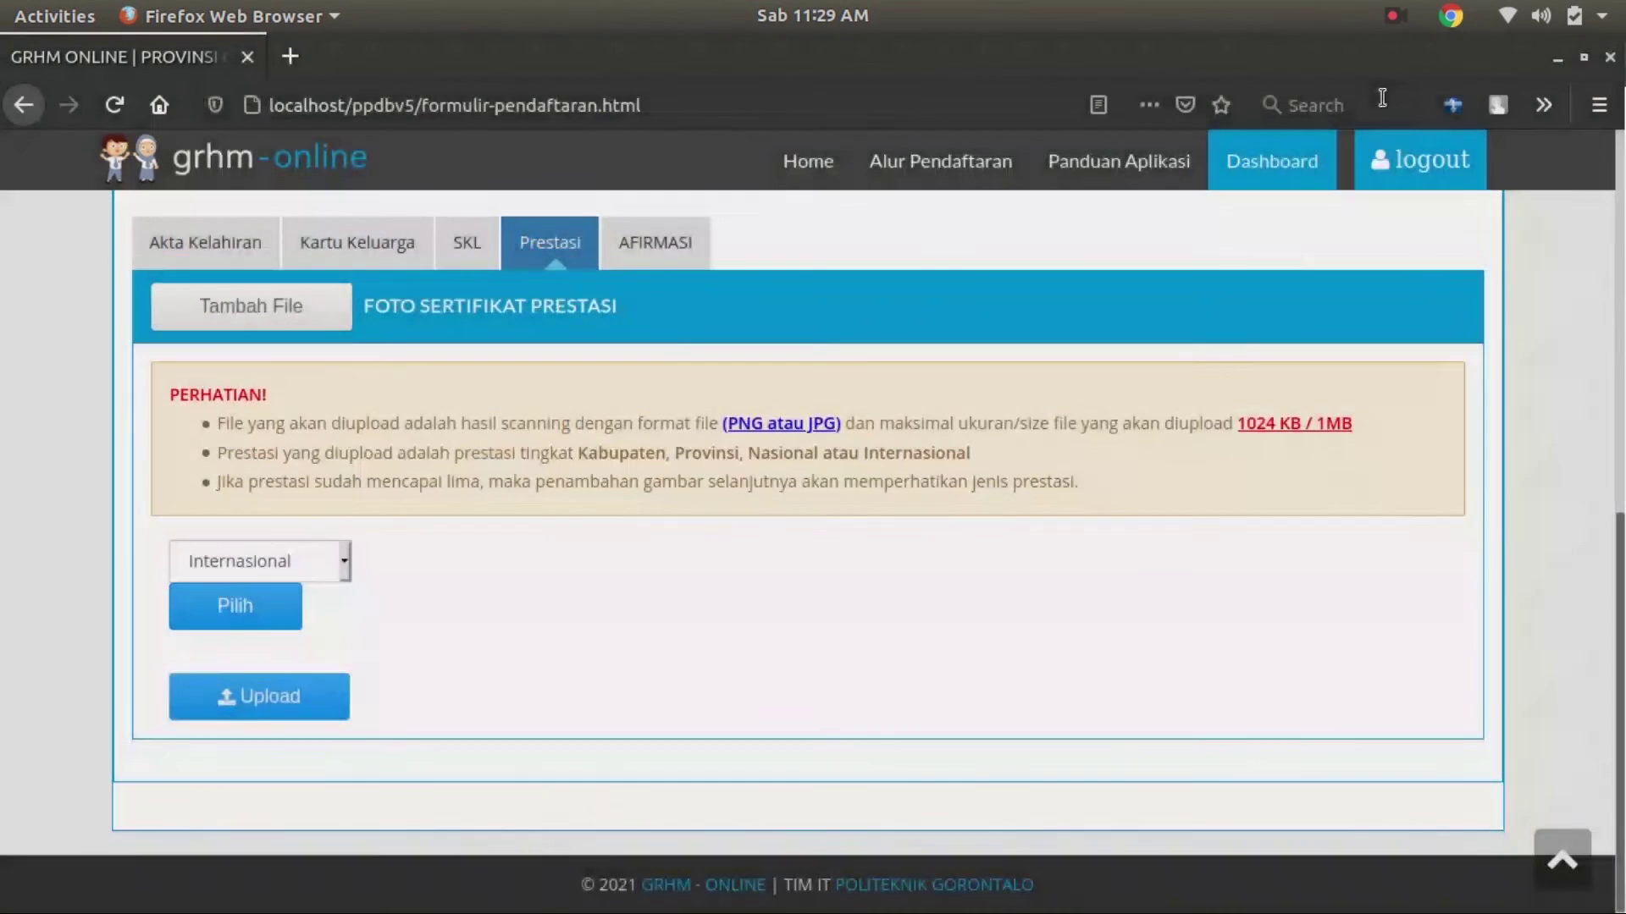
click(299, 701)
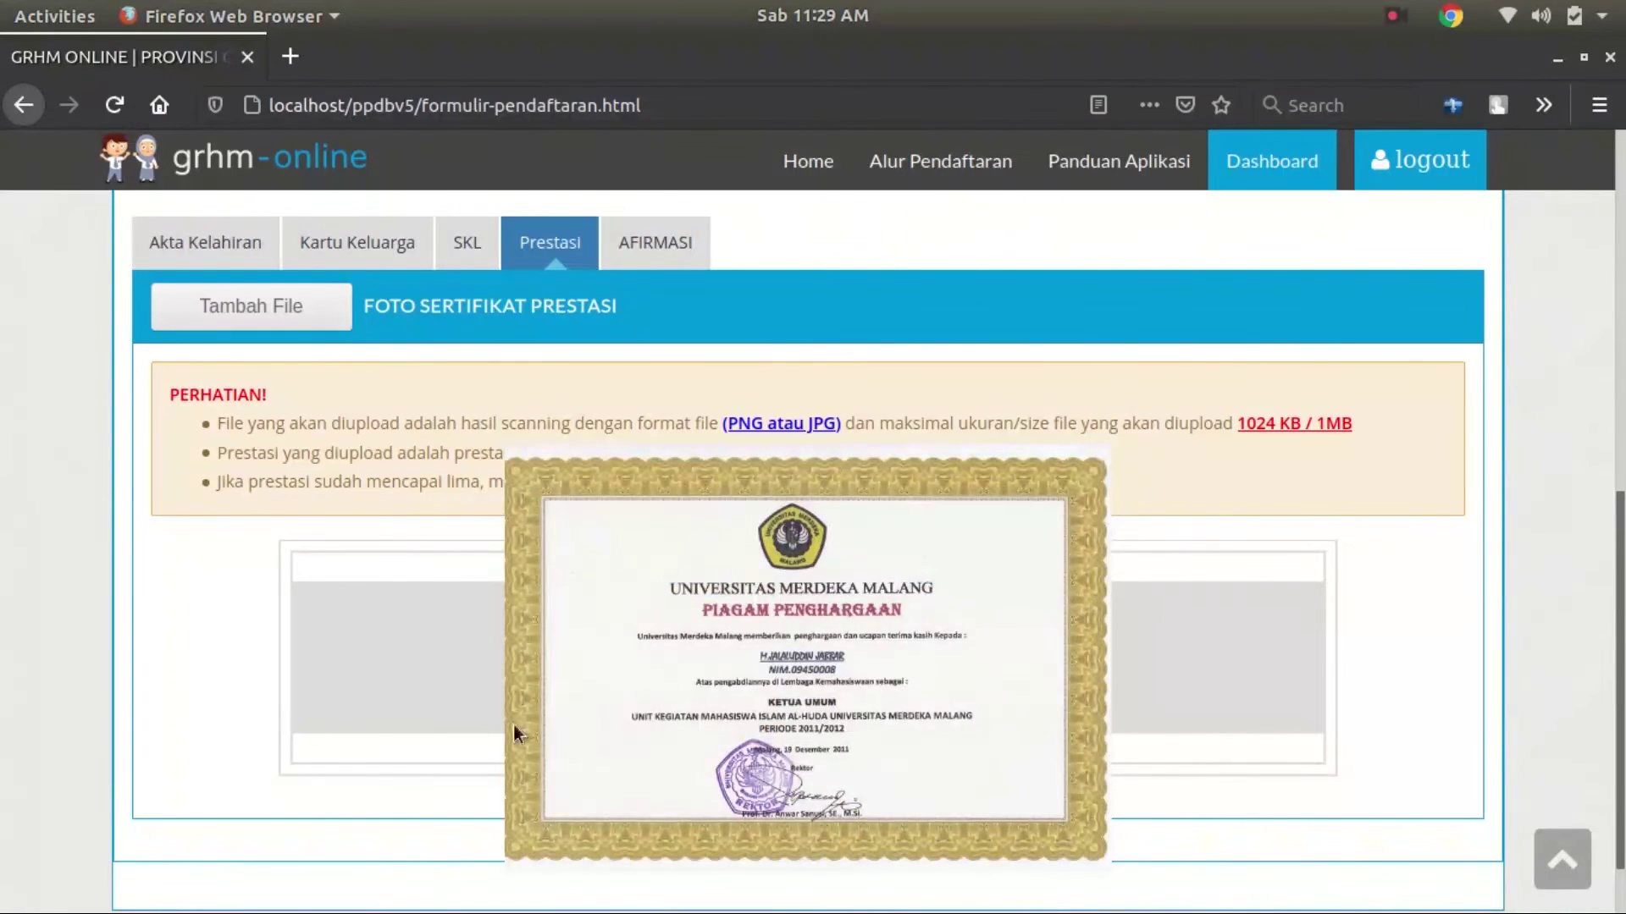
mouse_move(760, 669)
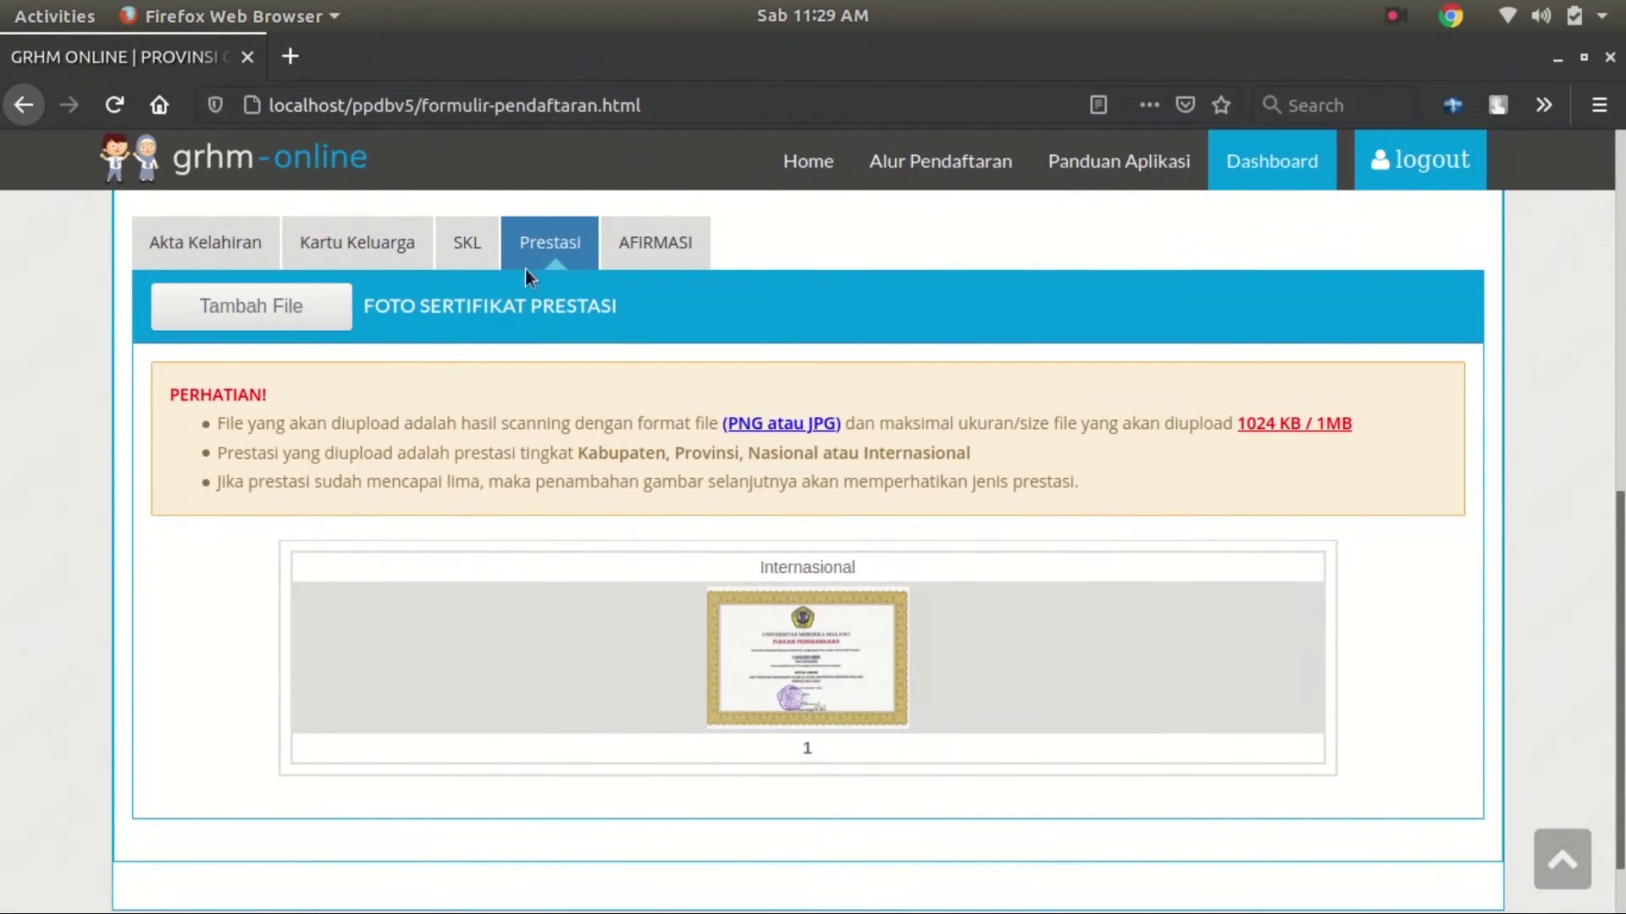
Upload prestasi.jpg from file_uji_coba as a second achievement certificate at Nasional level
click(325, 330)
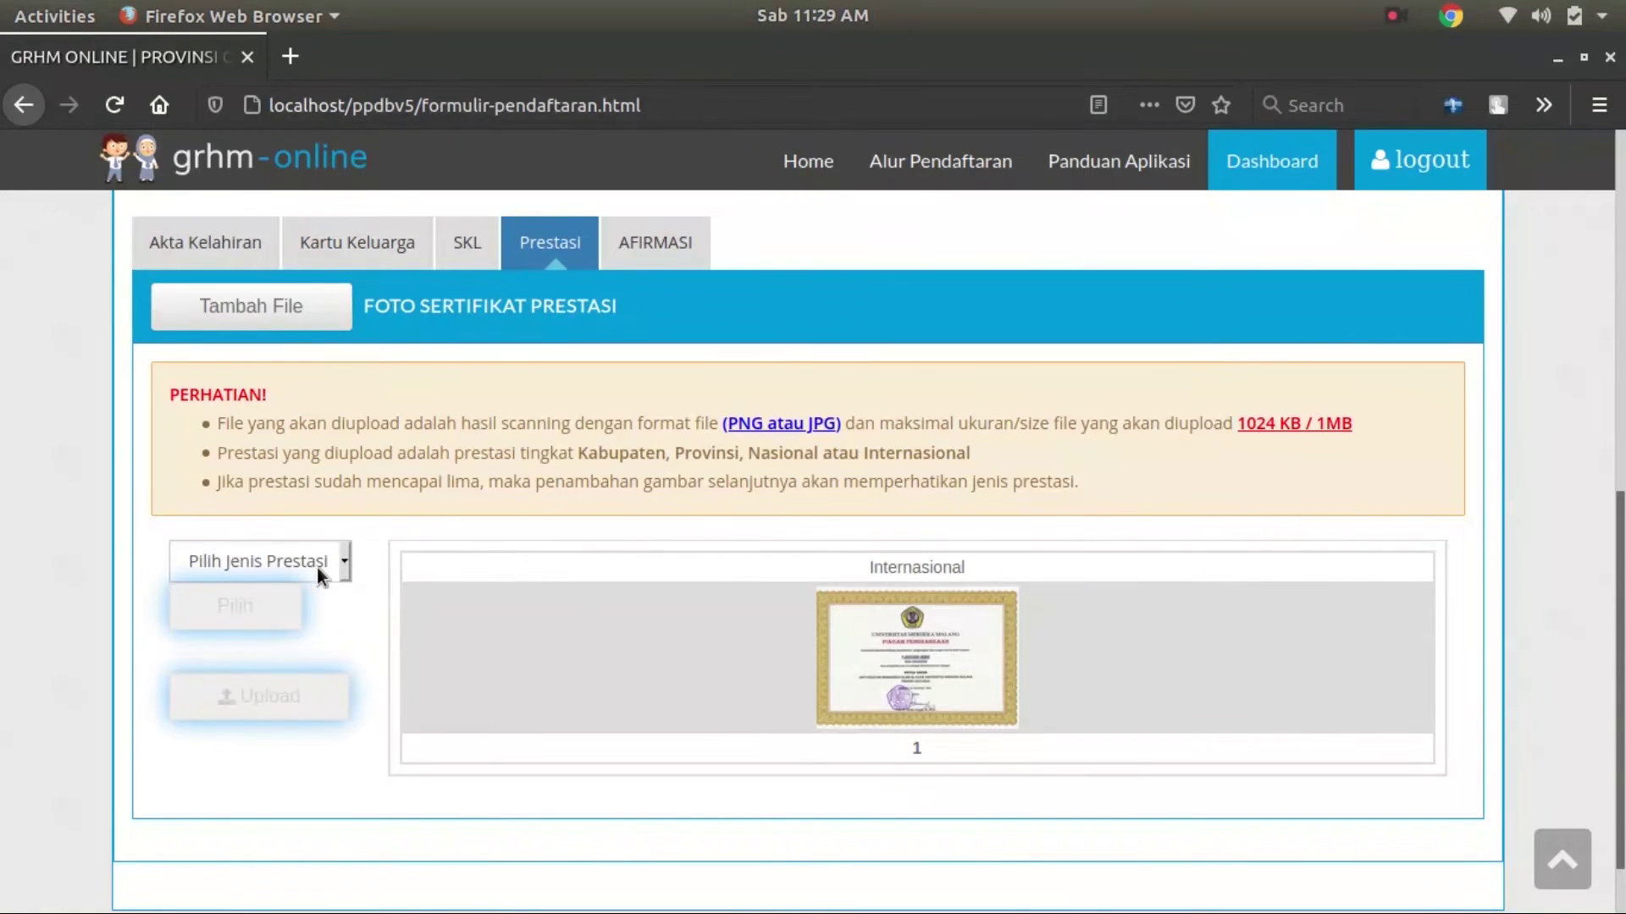
click(345, 578)
click(236, 663)
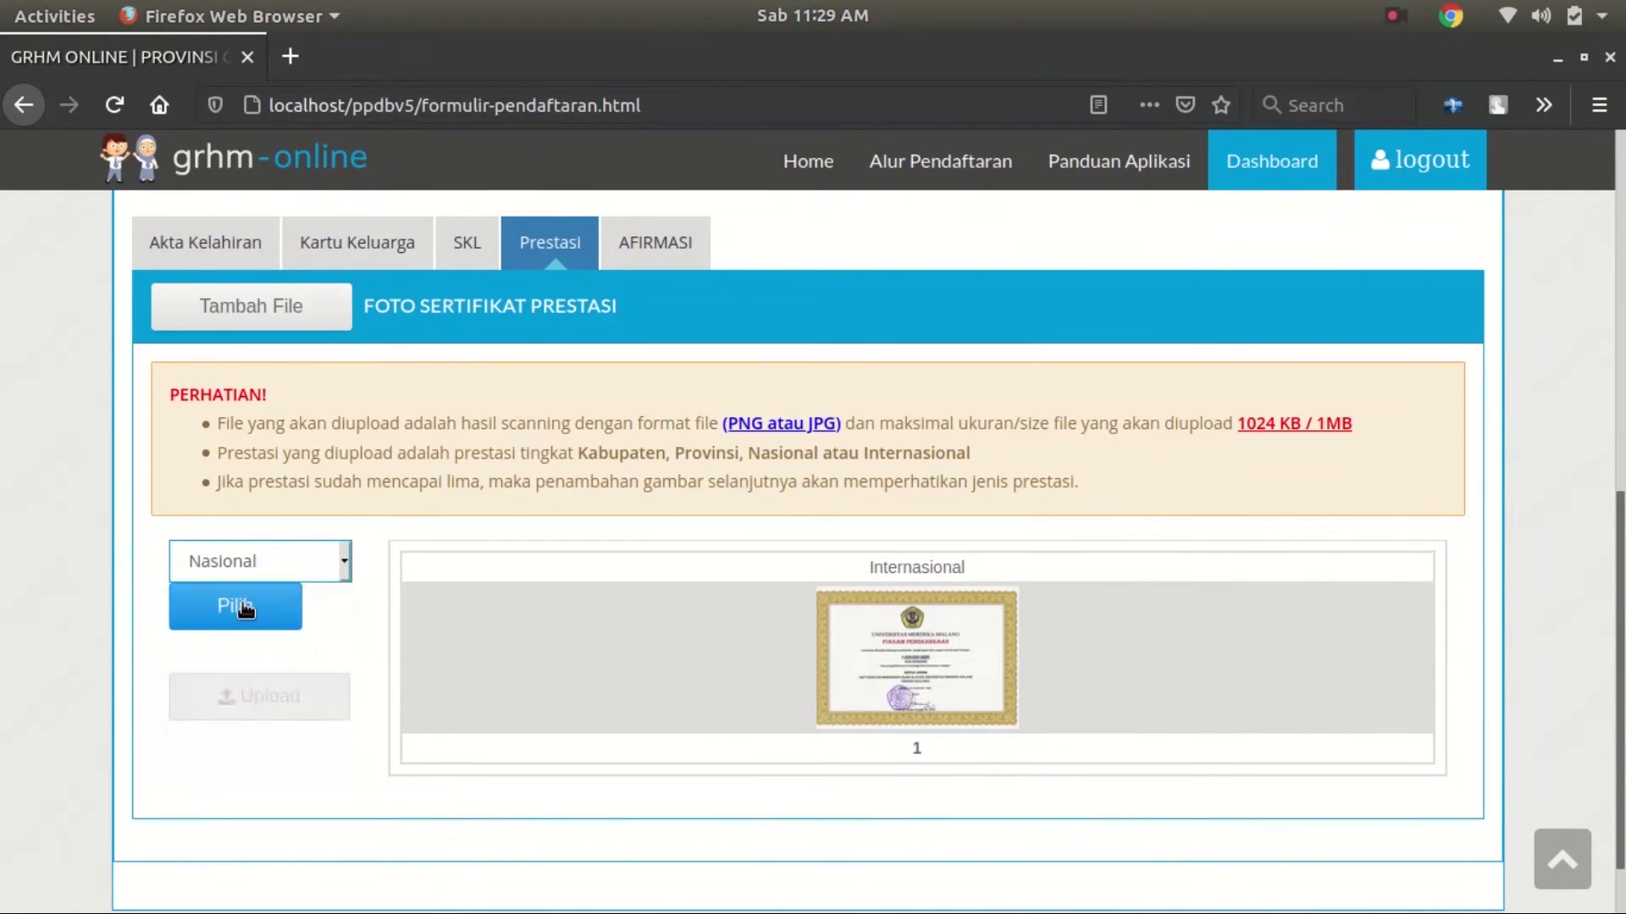
click(237, 607)
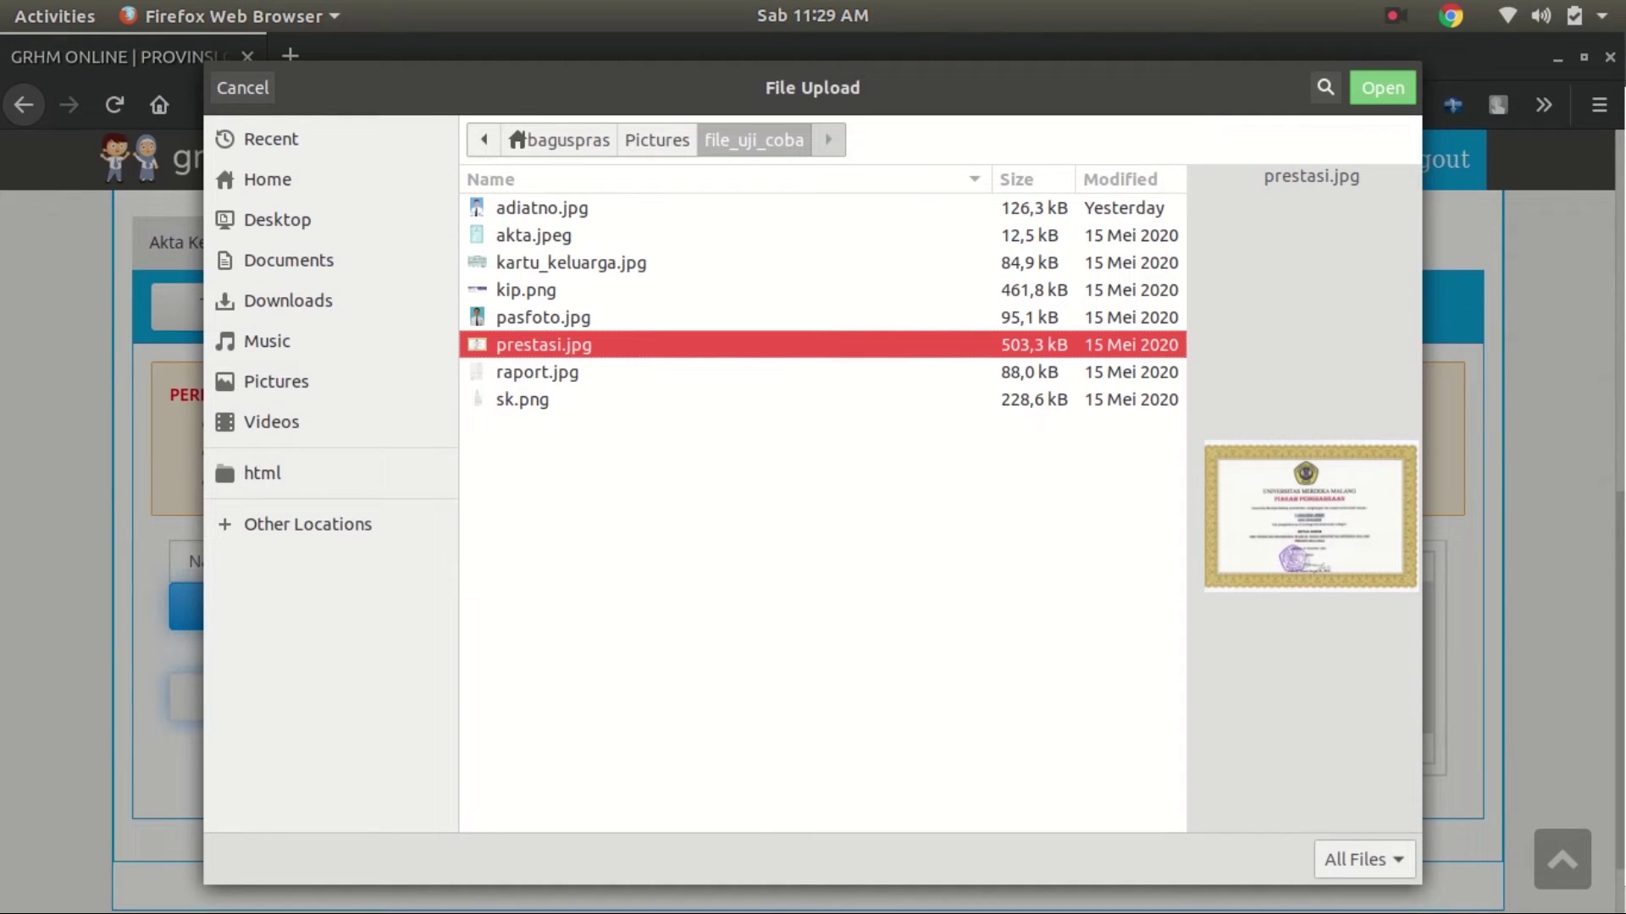
click(271, 381)
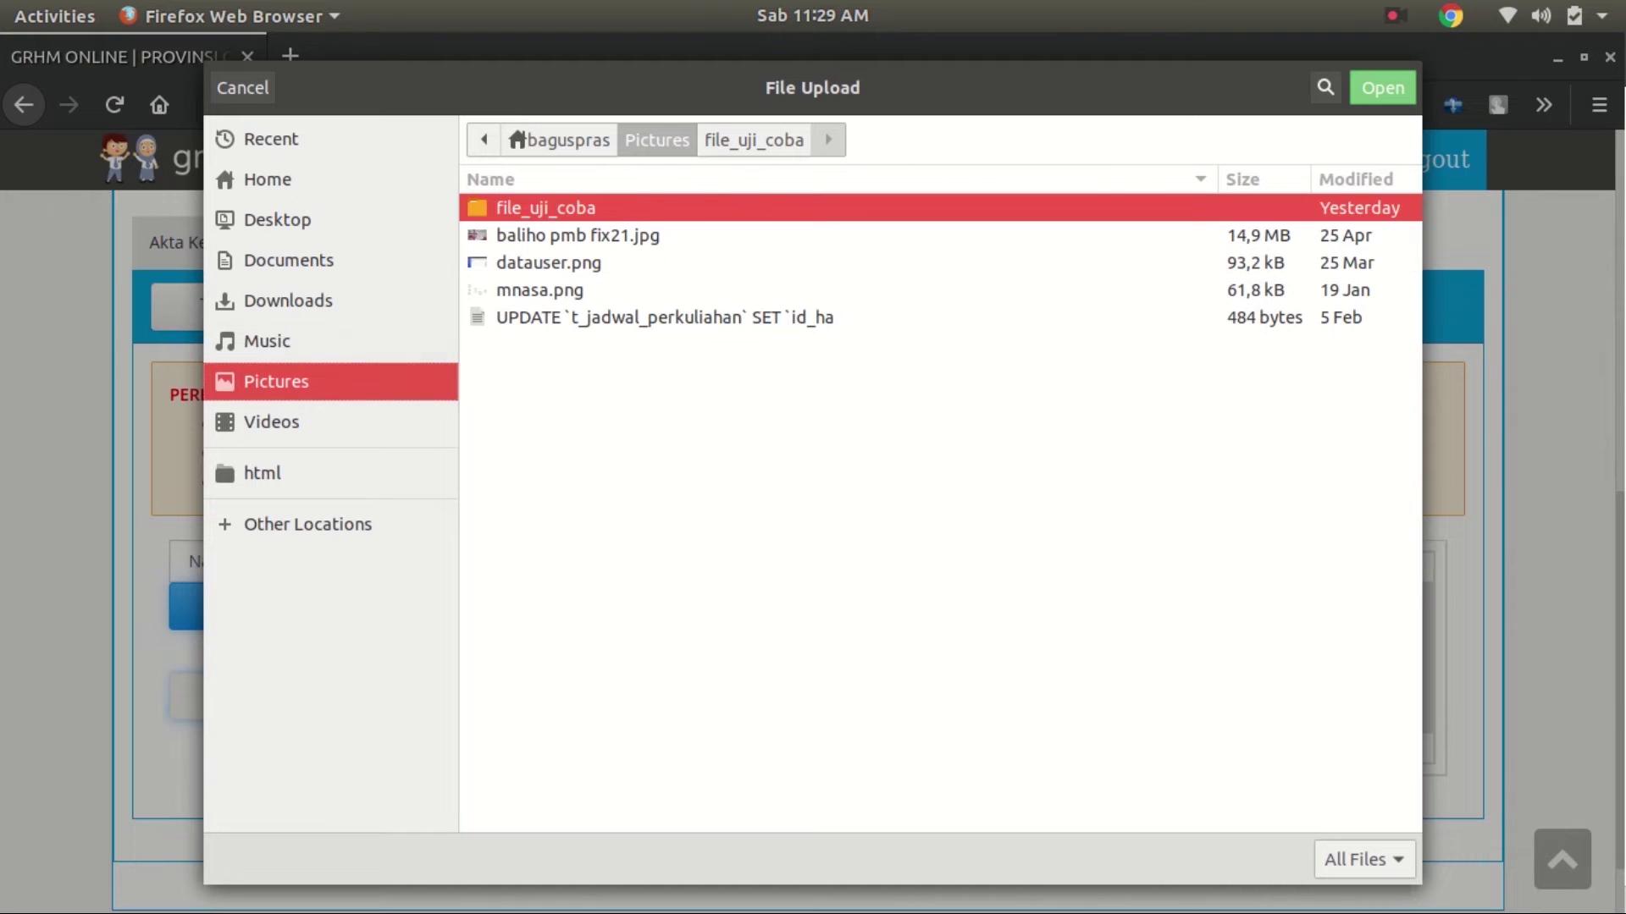
key(Return)
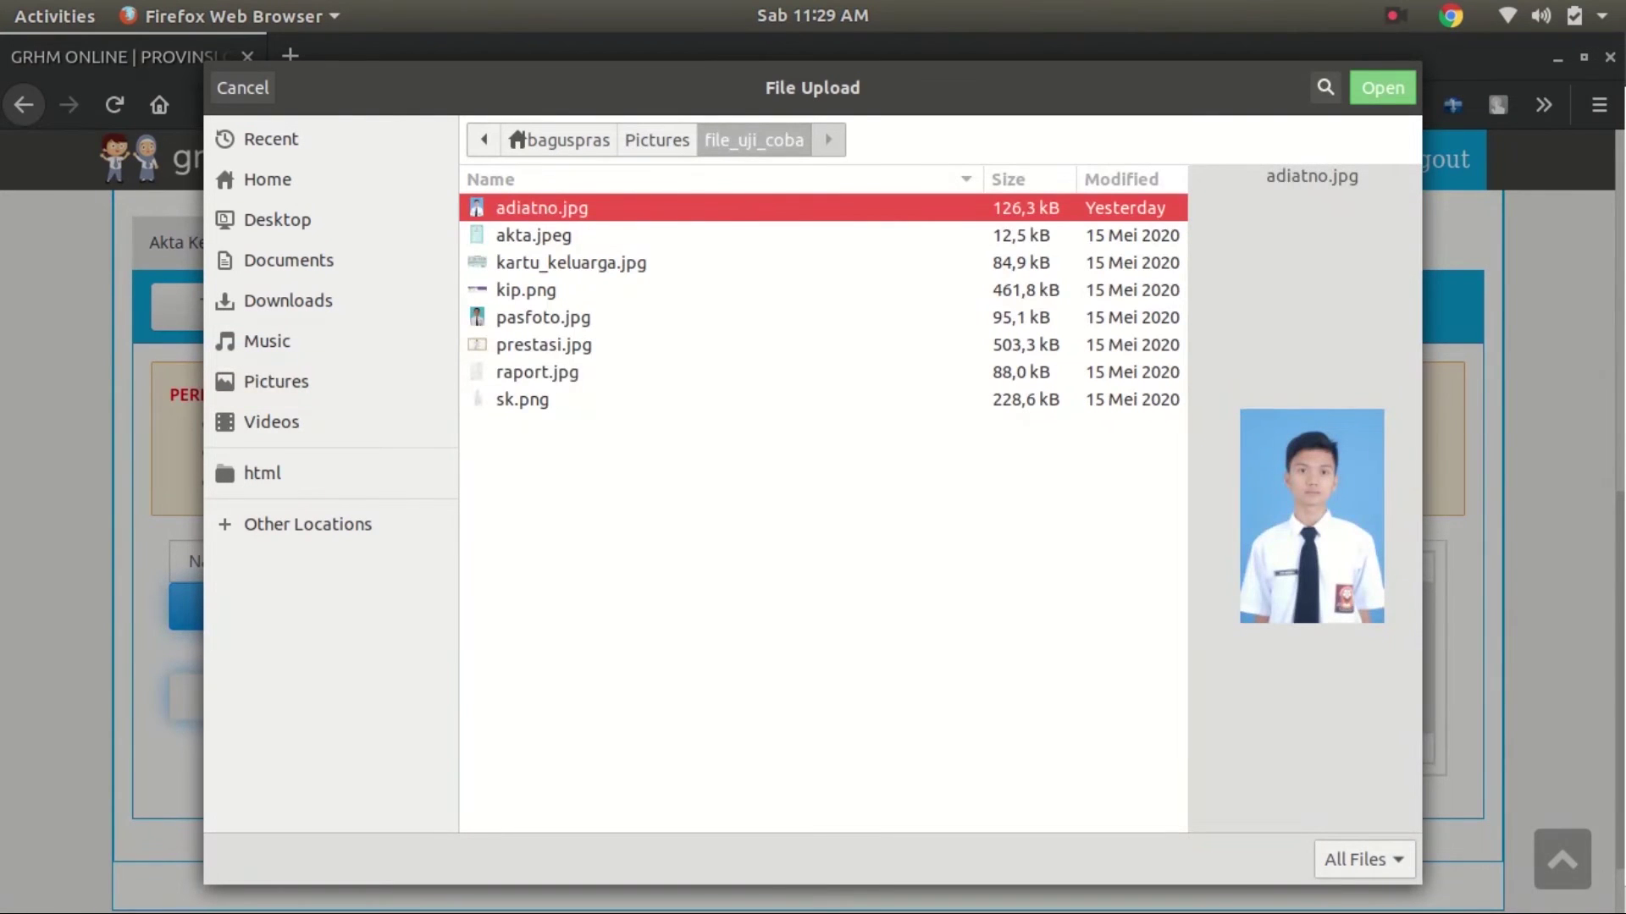
key(Down)
key(Down)
key(Down)
key(Down)
key(Down)
key(Return)
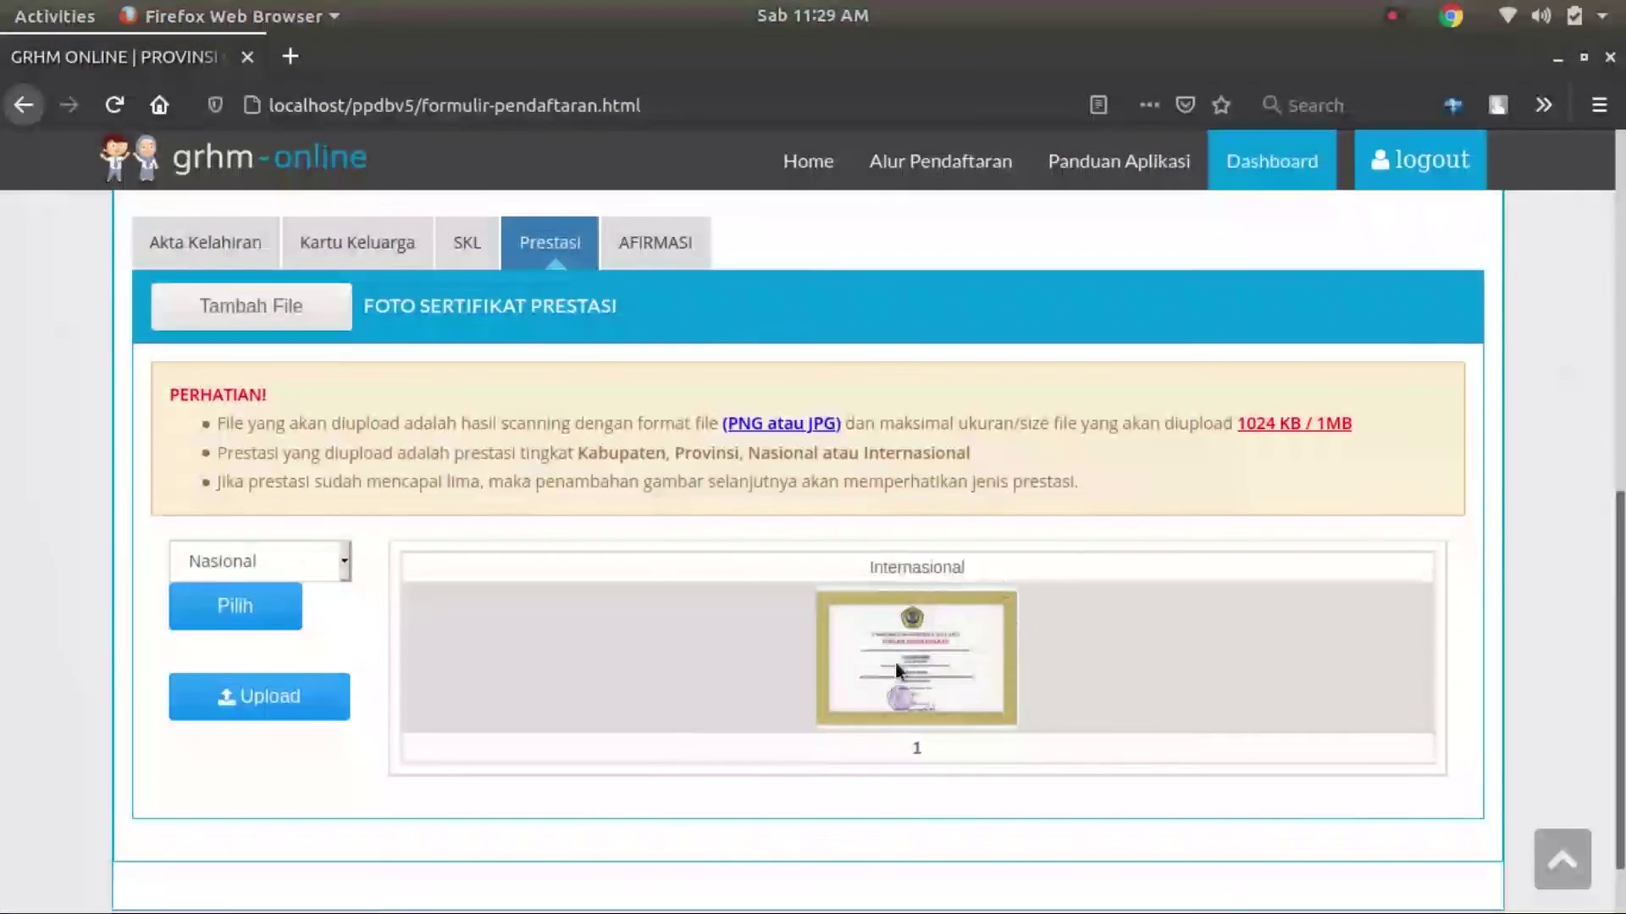
click(256, 703)
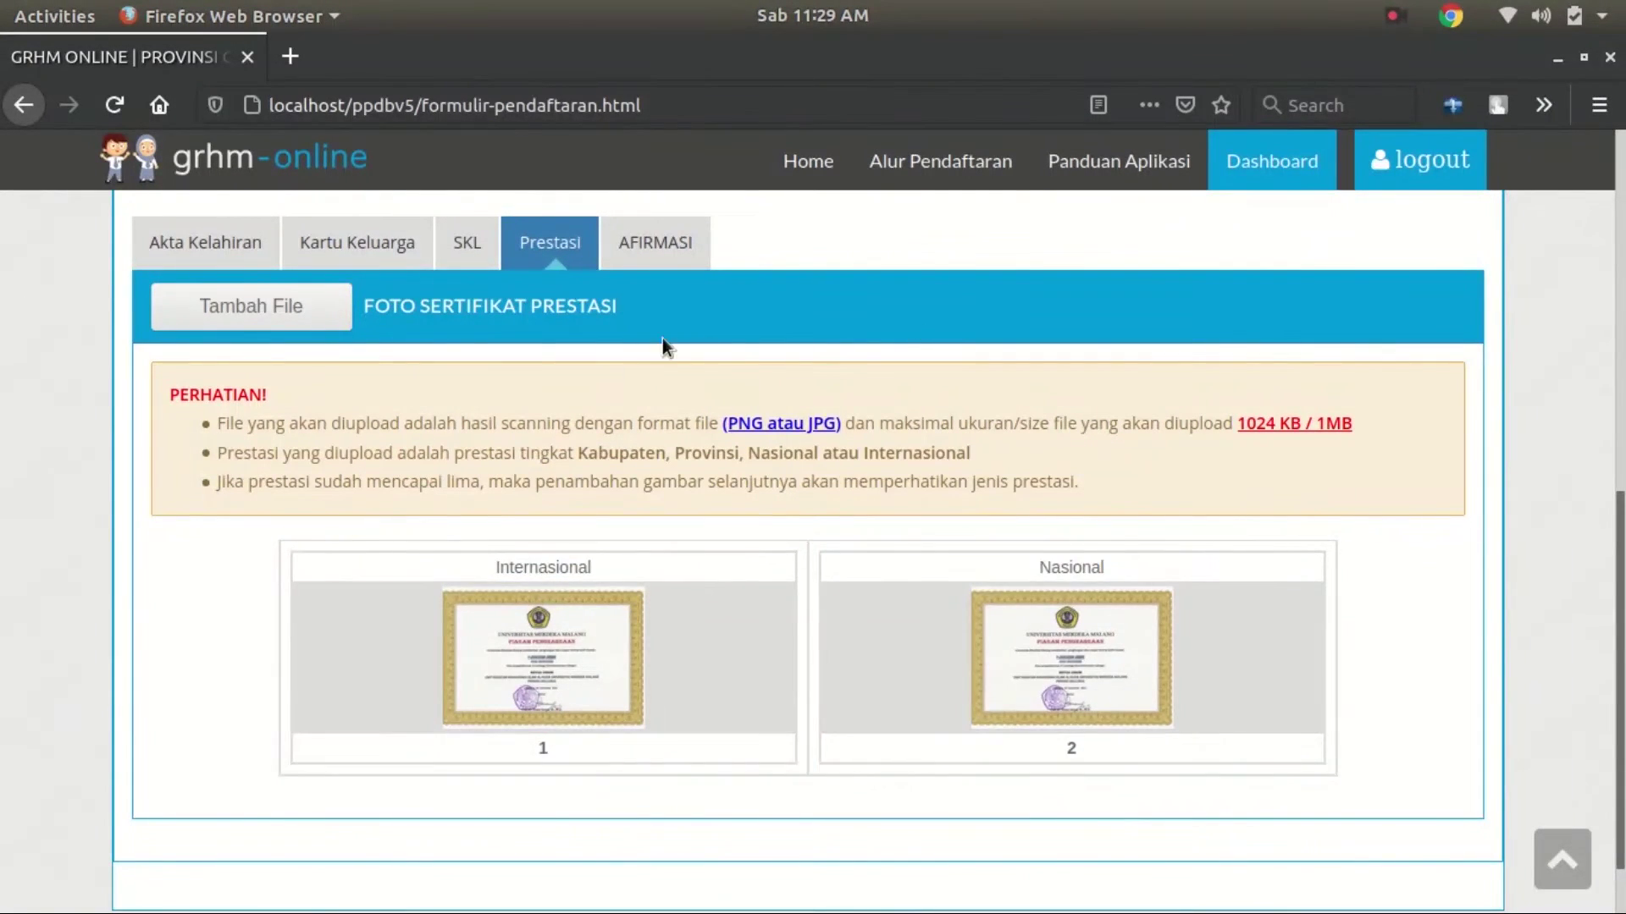
click(662, 224)
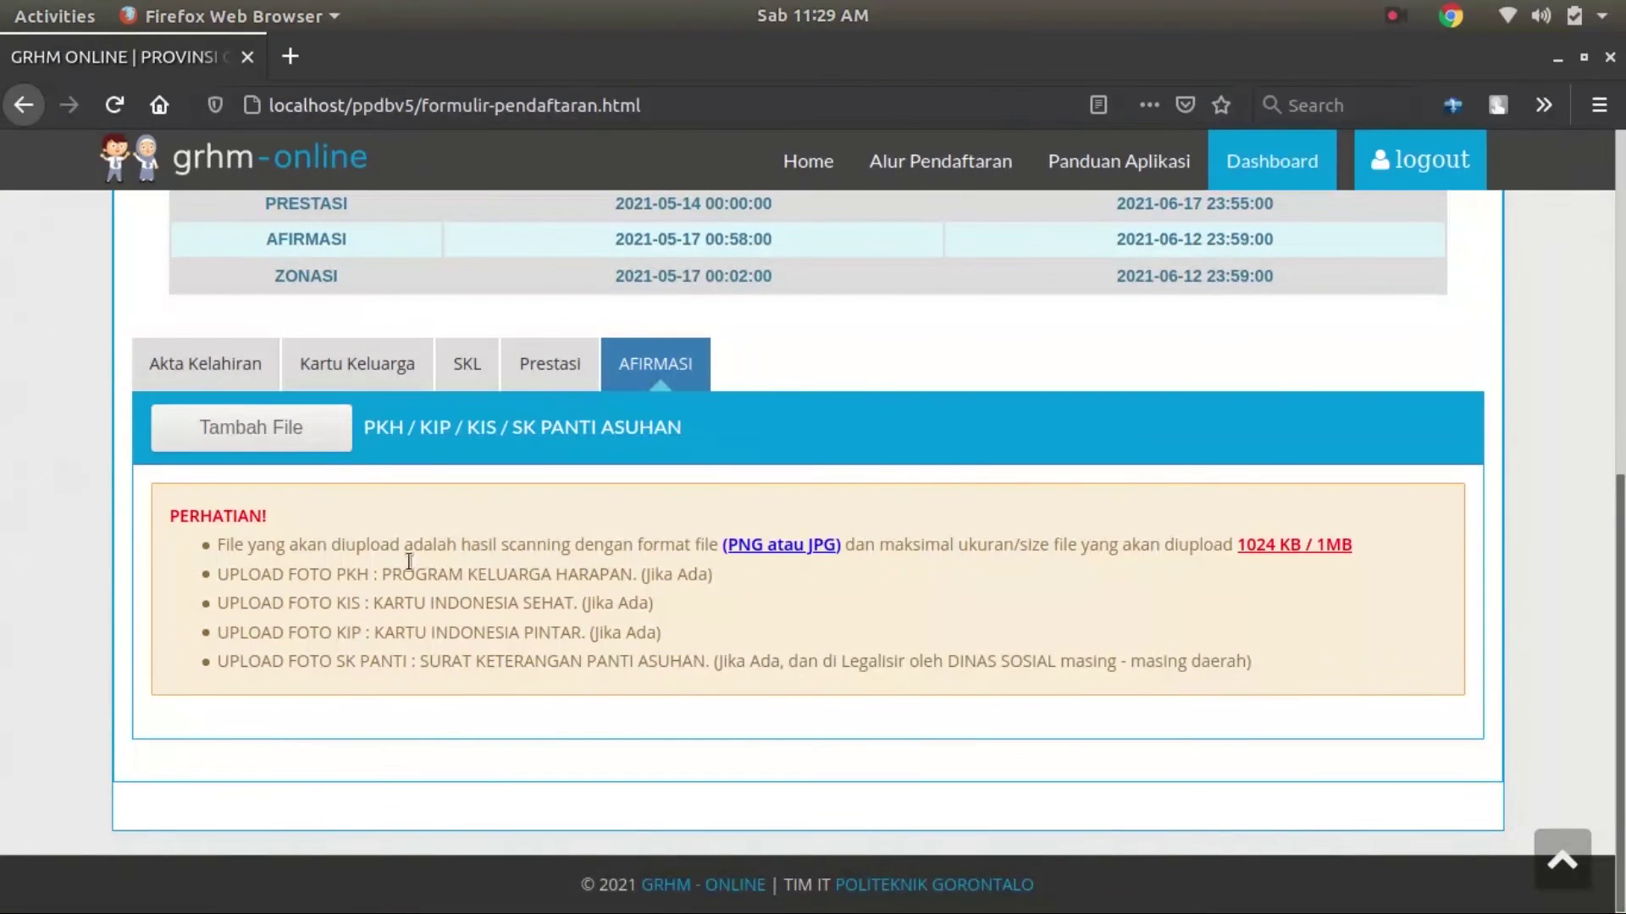
Upload kip.png as the KIP card affirmation document under AFIRMASI
click(333, 449)
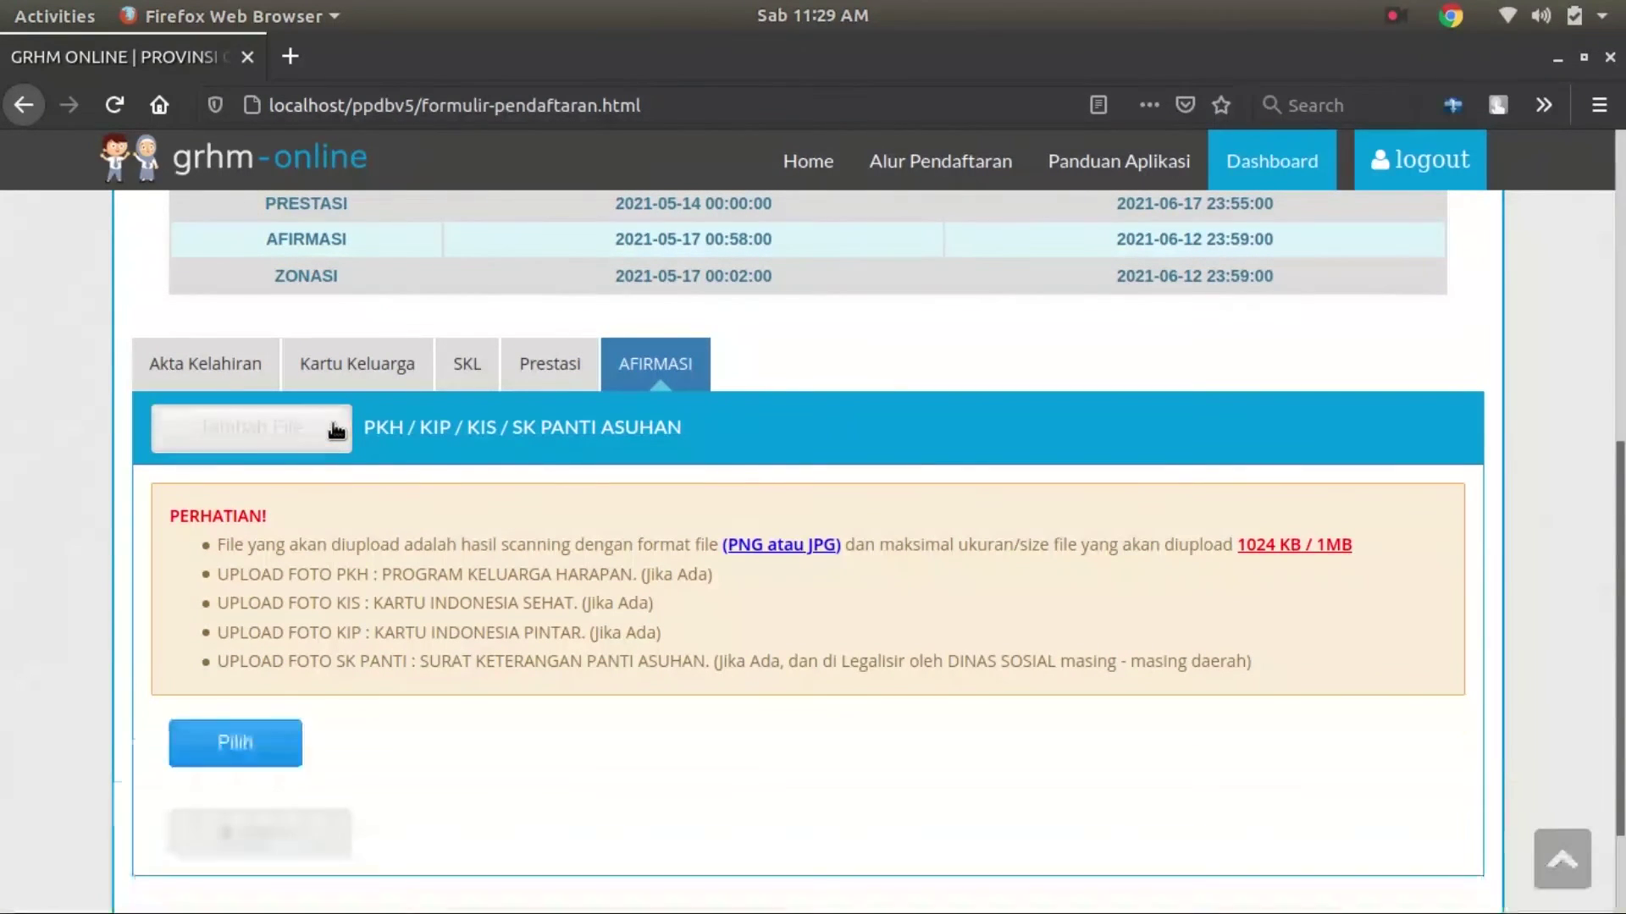
click(203, 744)
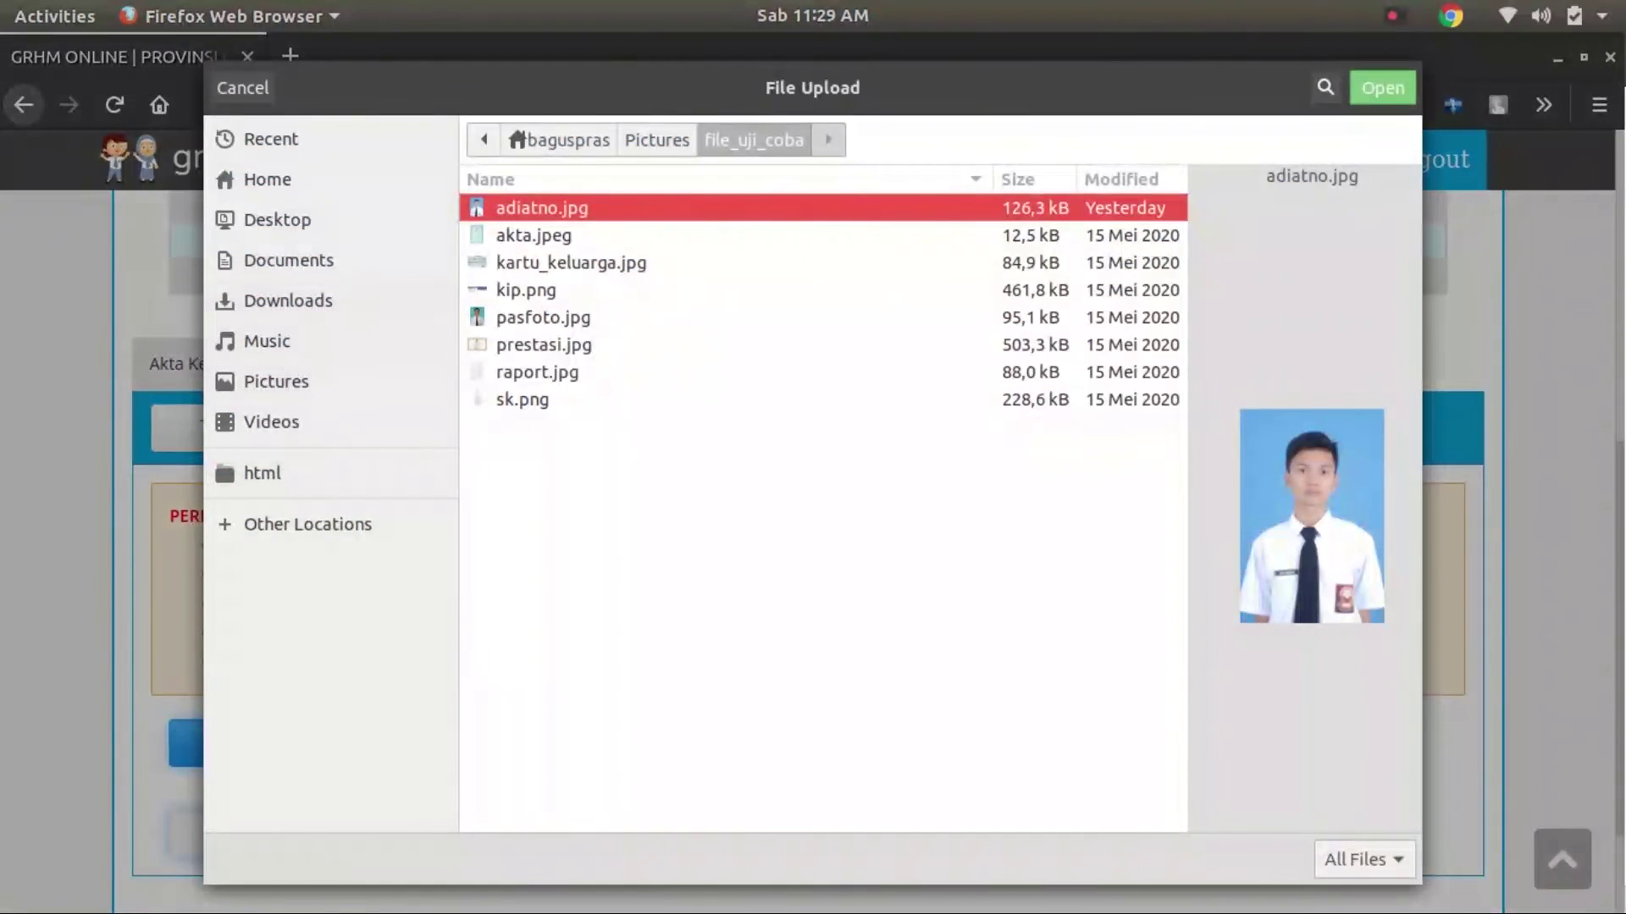
click(526, 289)
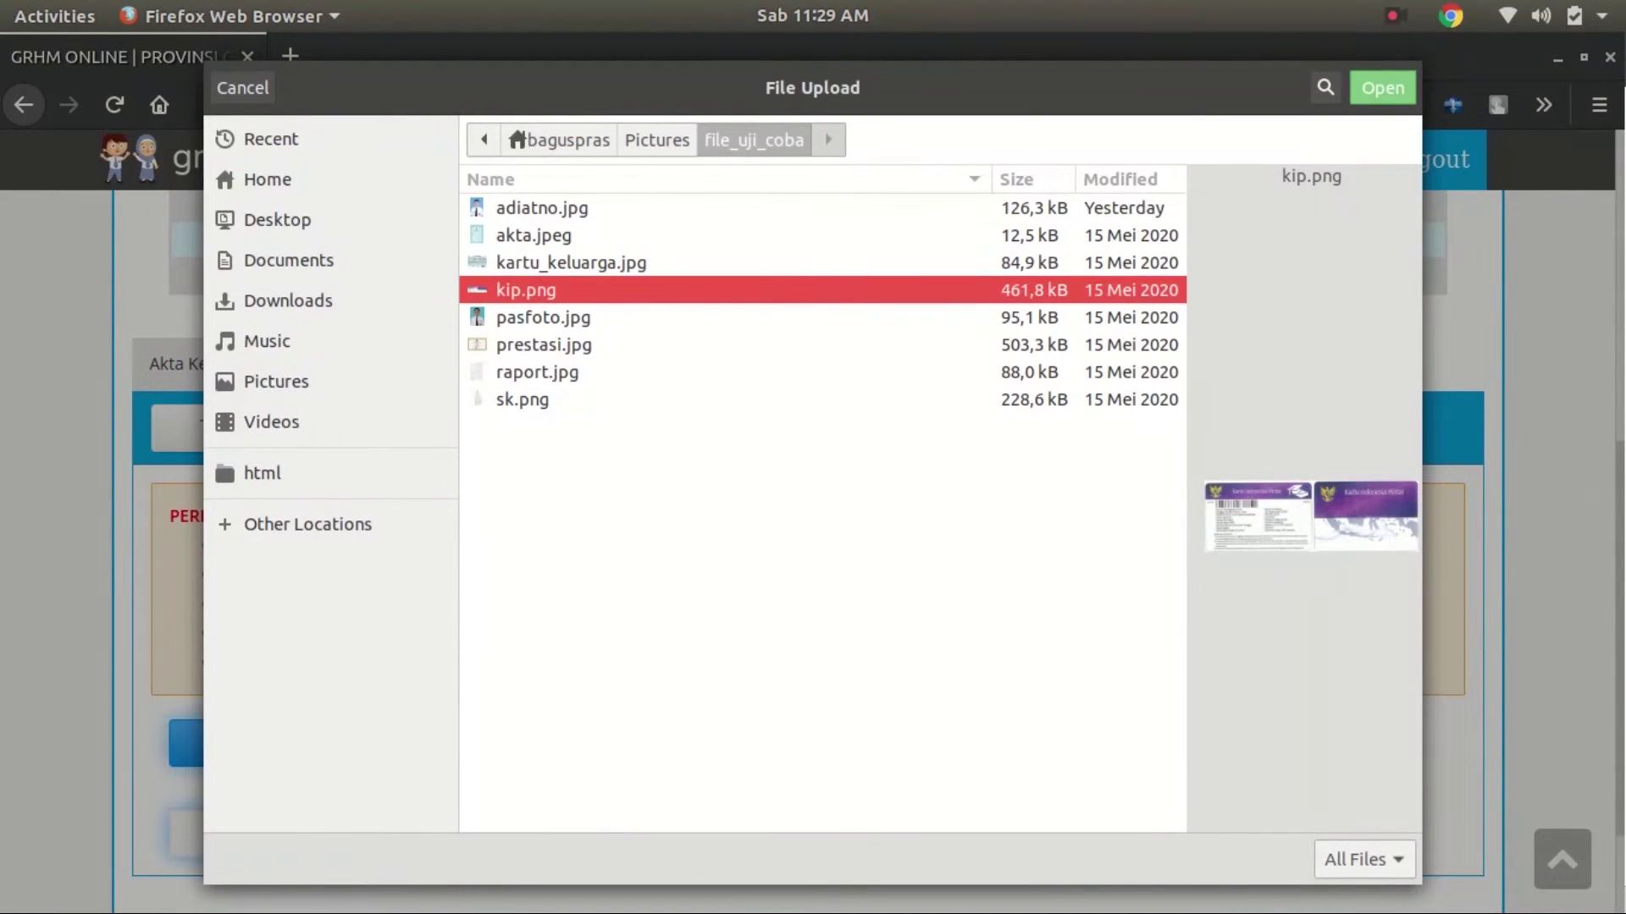
click(1378, 88)
scroll(267, 750, down, 3)
click(263, 699)
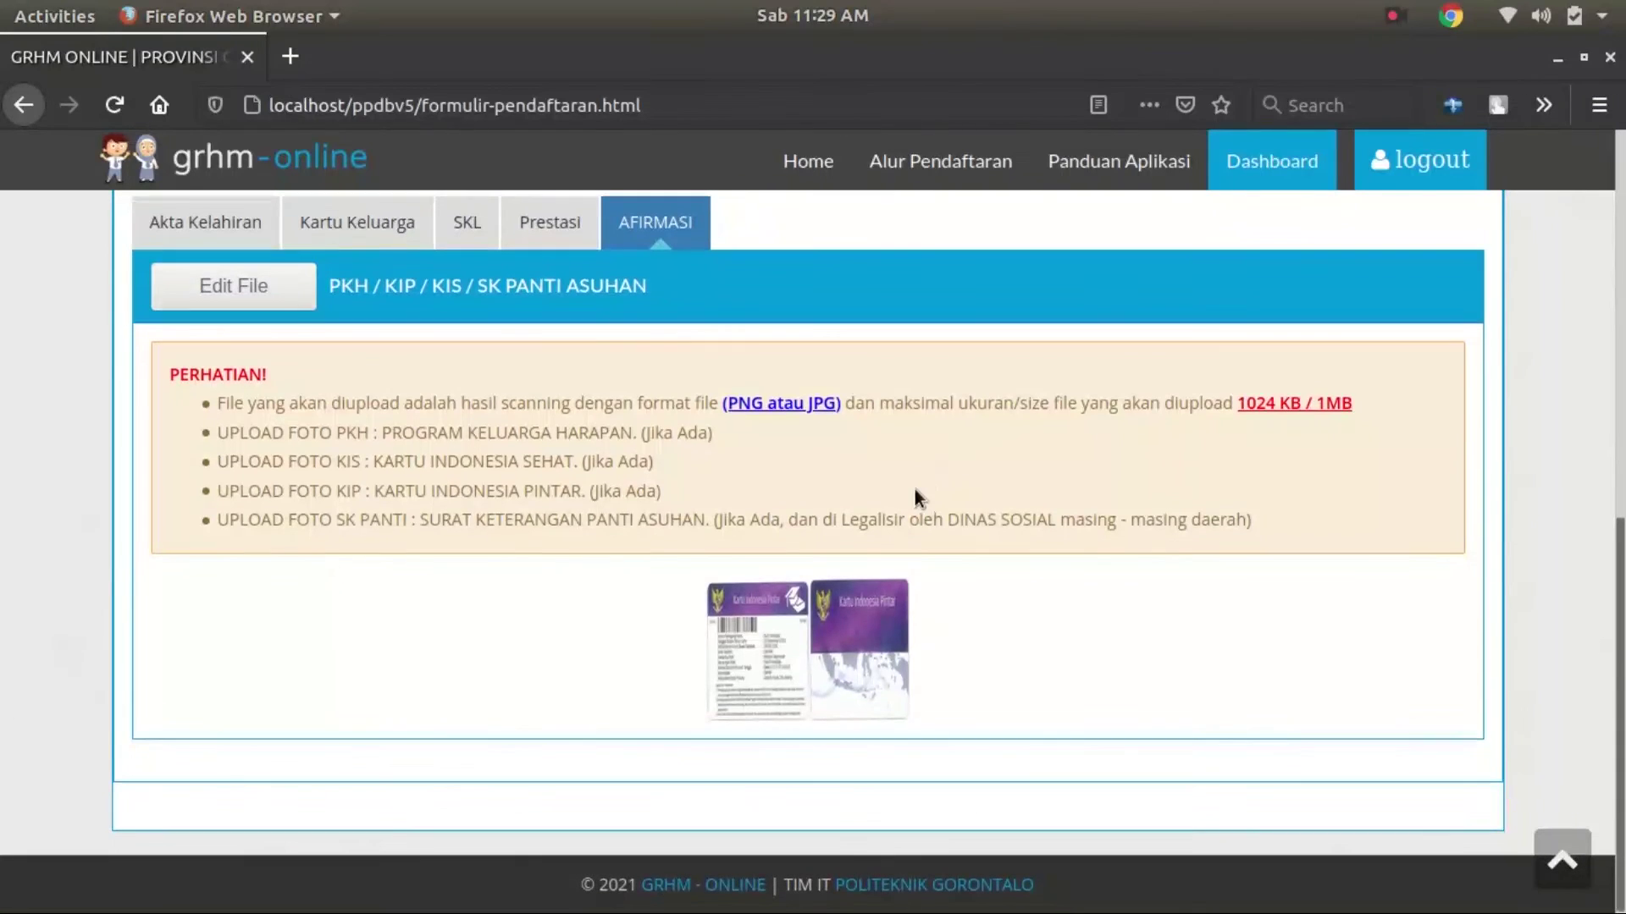
scroll(965, 432, up, 6)
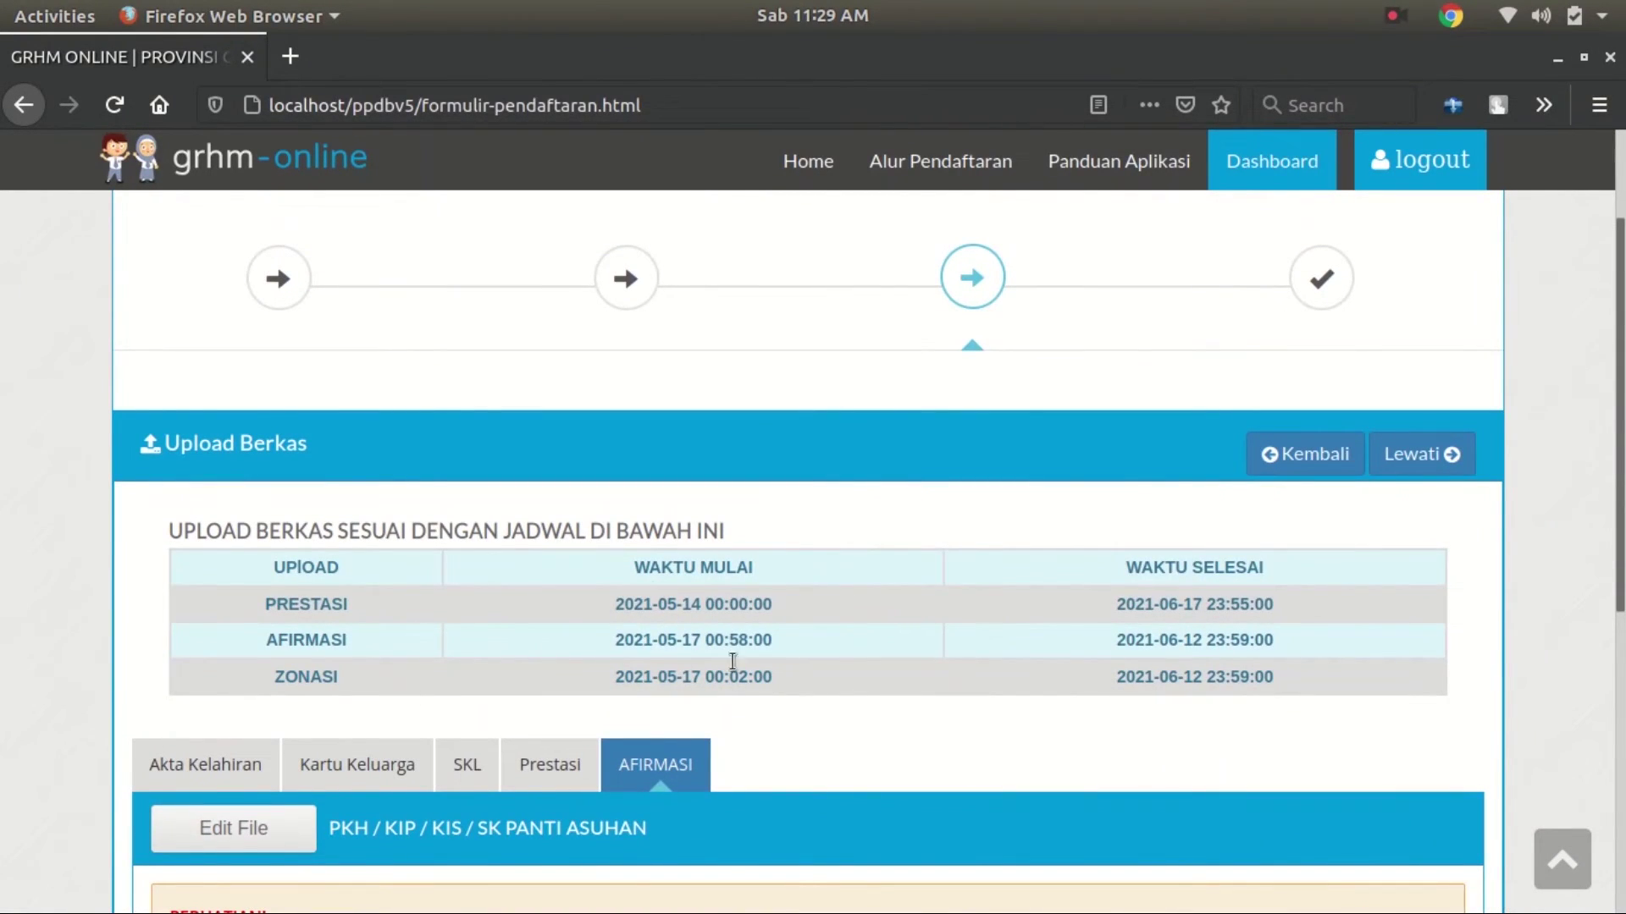
Skip to school choice, select the SMA track, and save SMA NEGERI 1 GORONTALO as first choice
click(1450, 454)
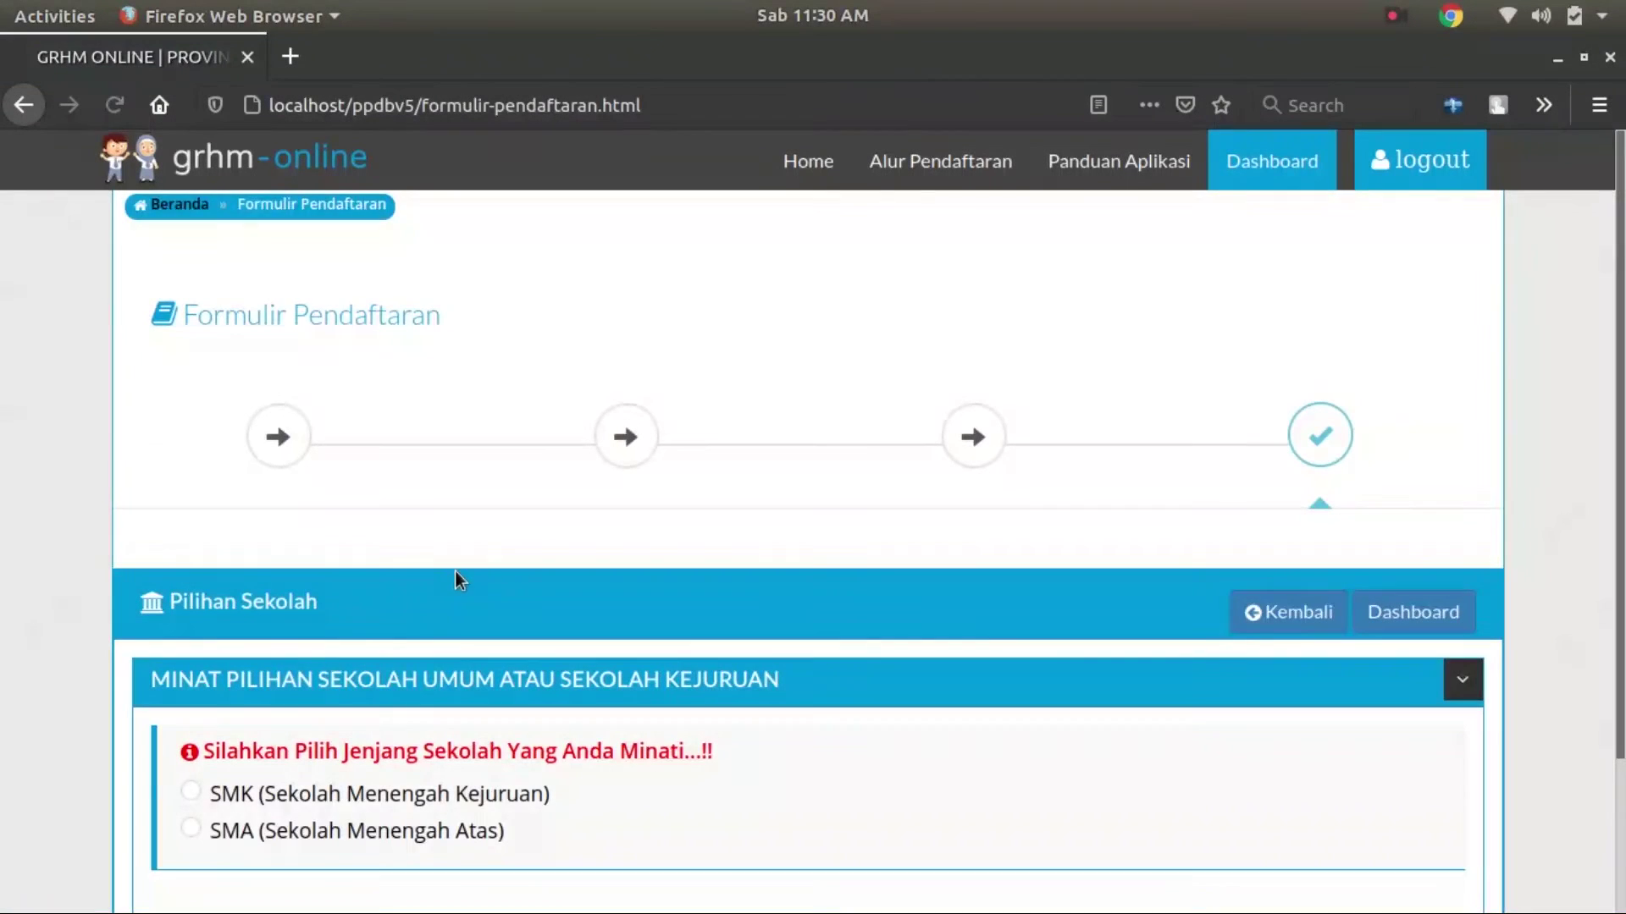
scroll(455, 571, down, 3)
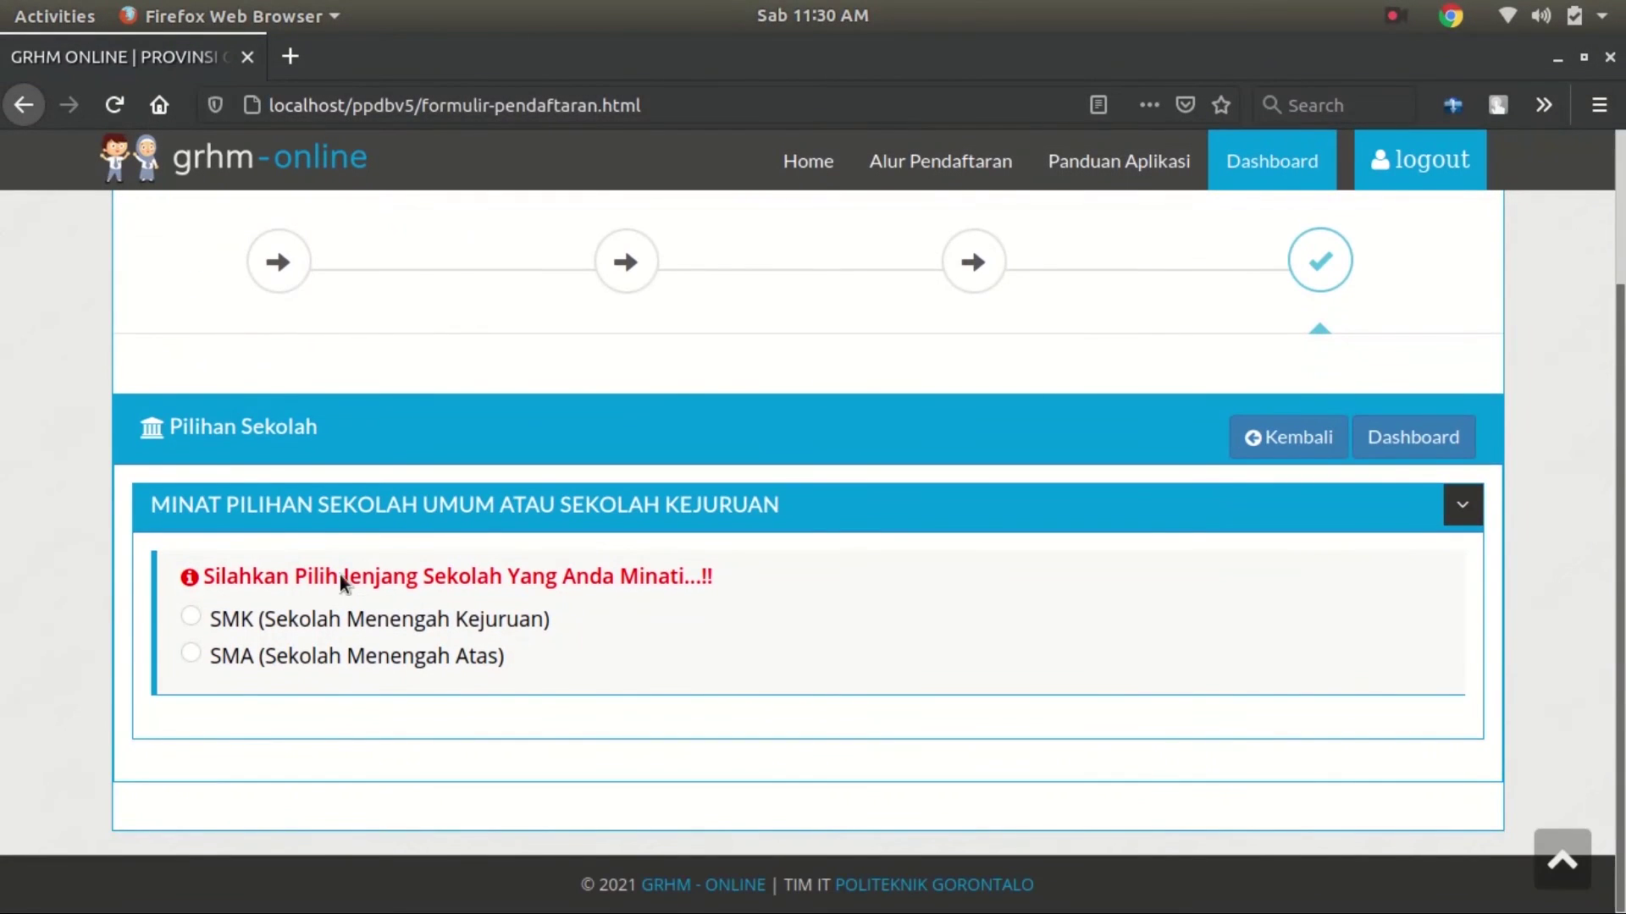
click(190, 656)
scroll(381, 609, down, 3)
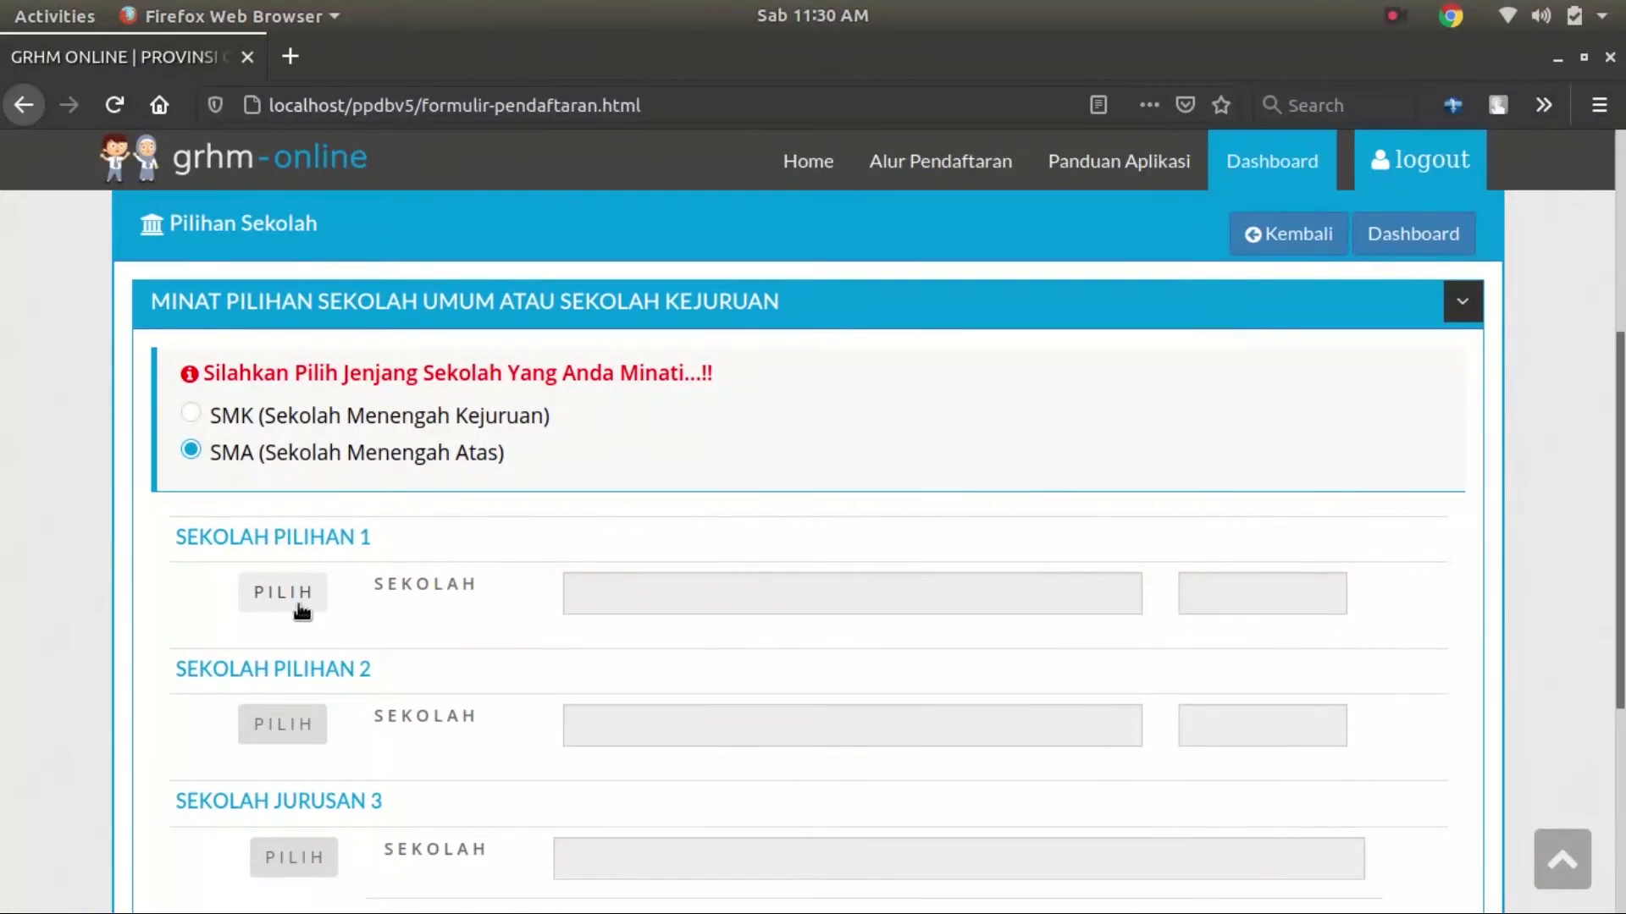
click(298, 604)
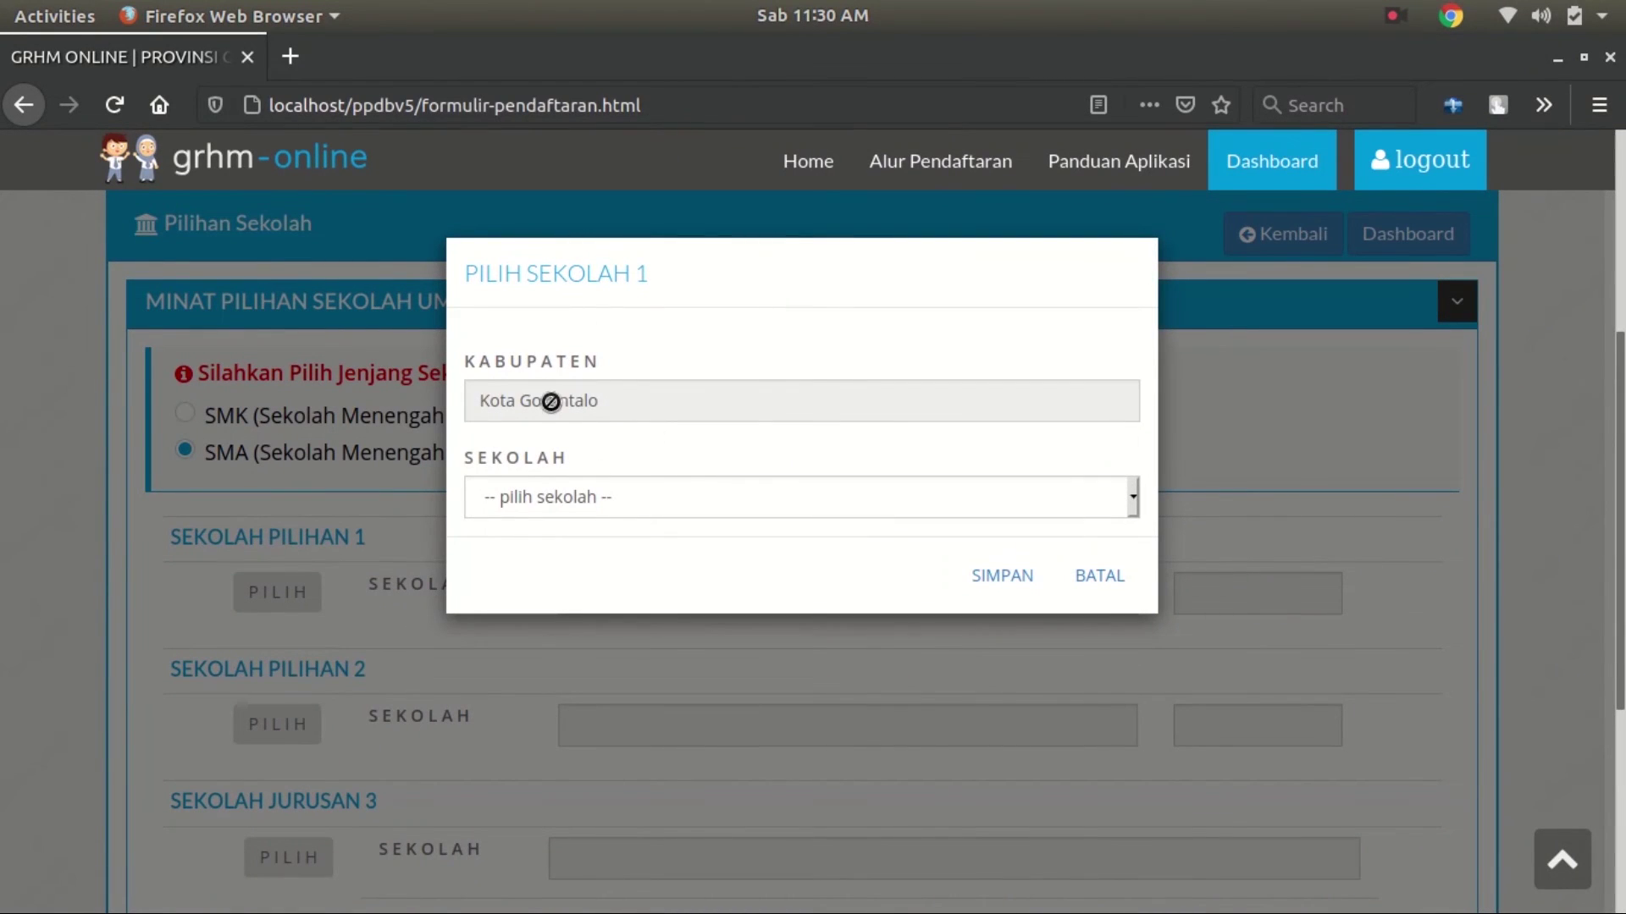
click(631, 496)
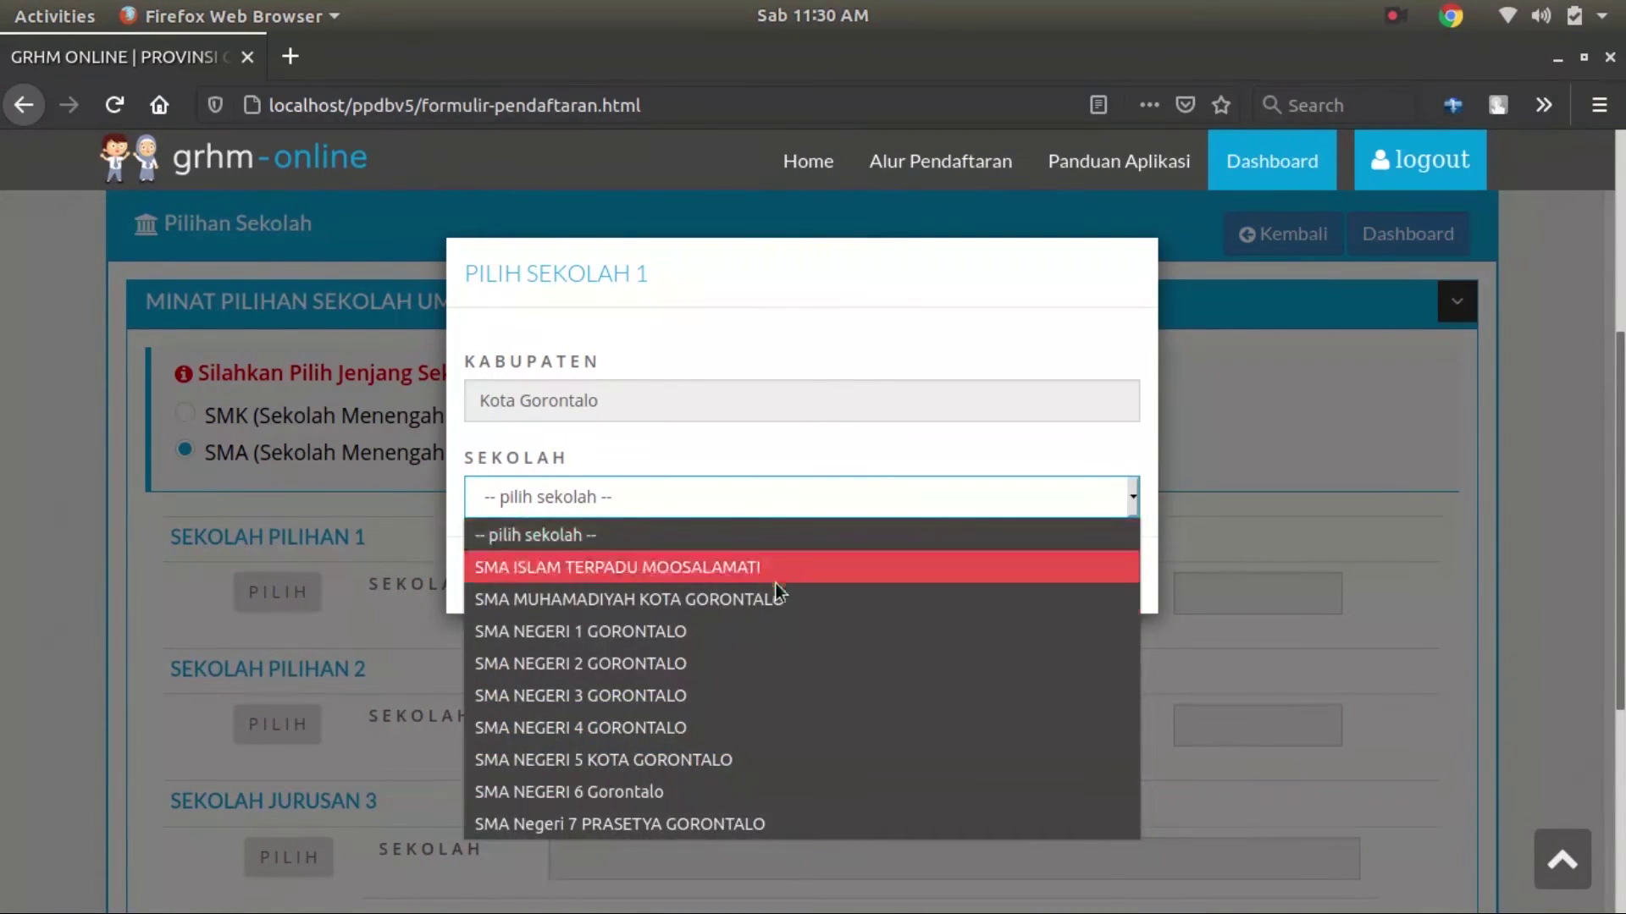
click(747, 626)
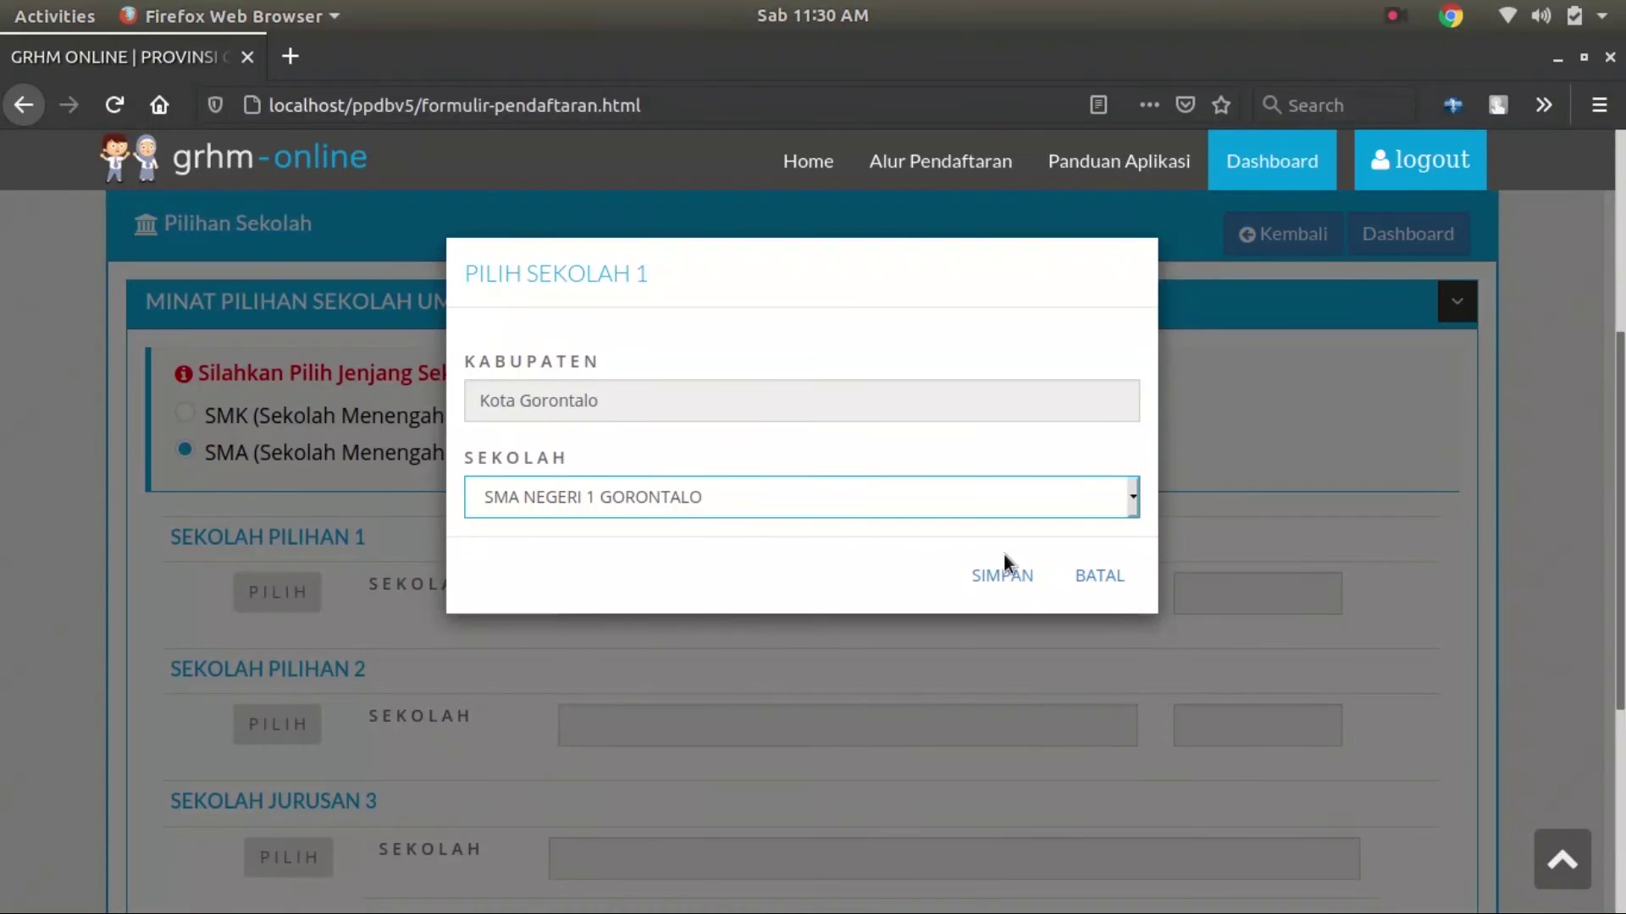
click(989, 590)
Save SMA MUHAMADIYAH KOTA GORONTALO from Kota Gorontalo as the second school choice
scroll(312, 796, down, 3)
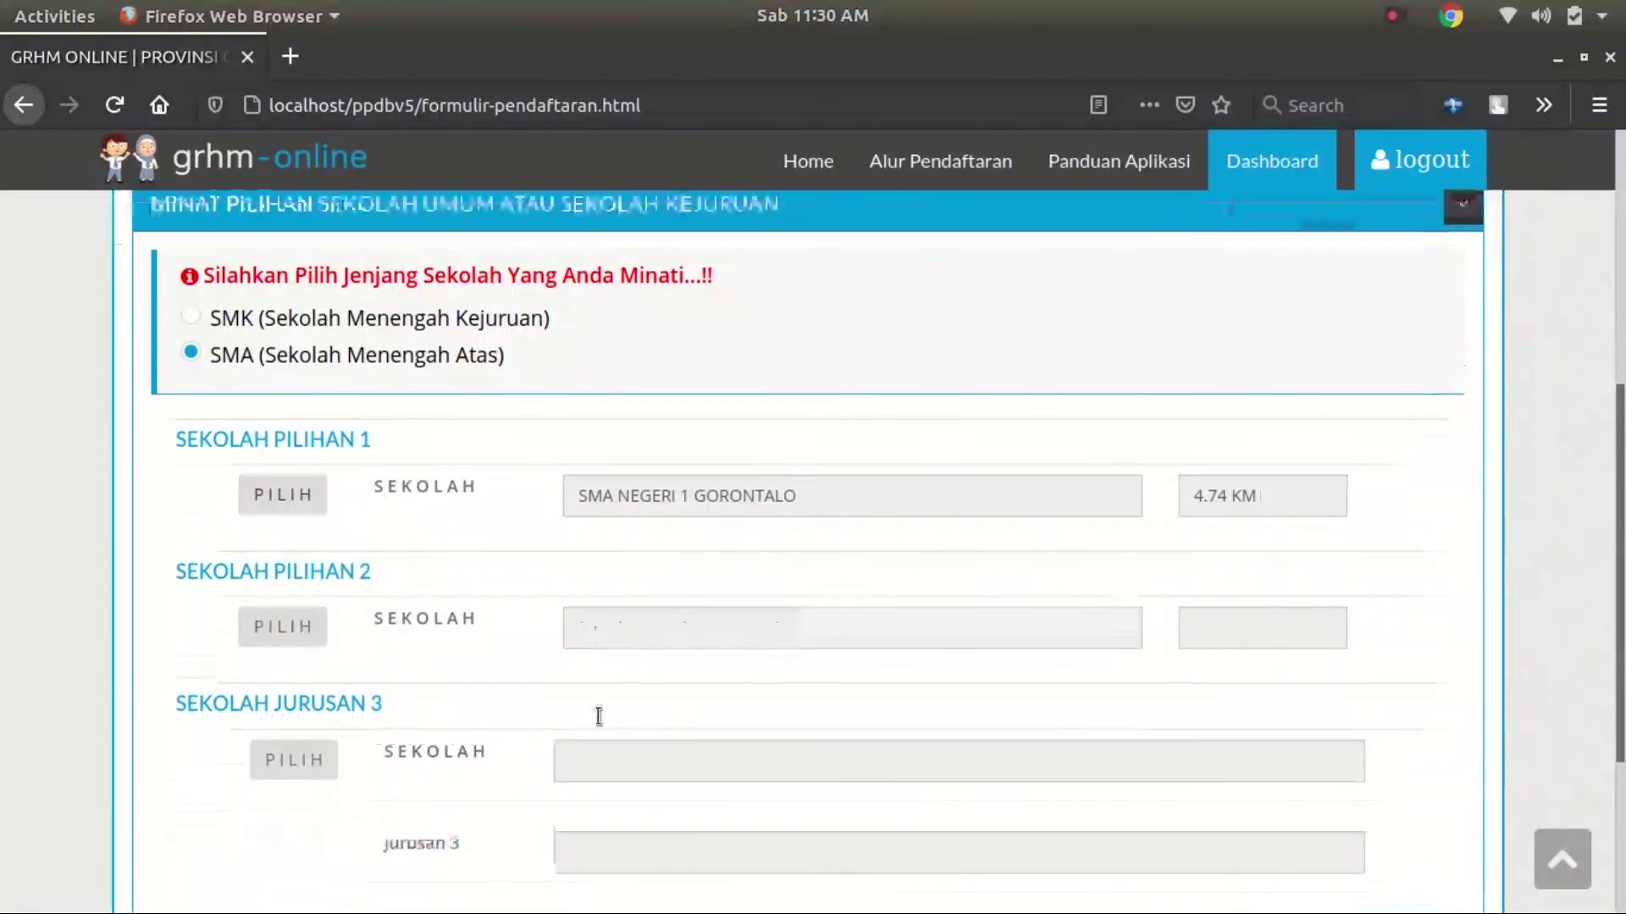
click(283, 593)
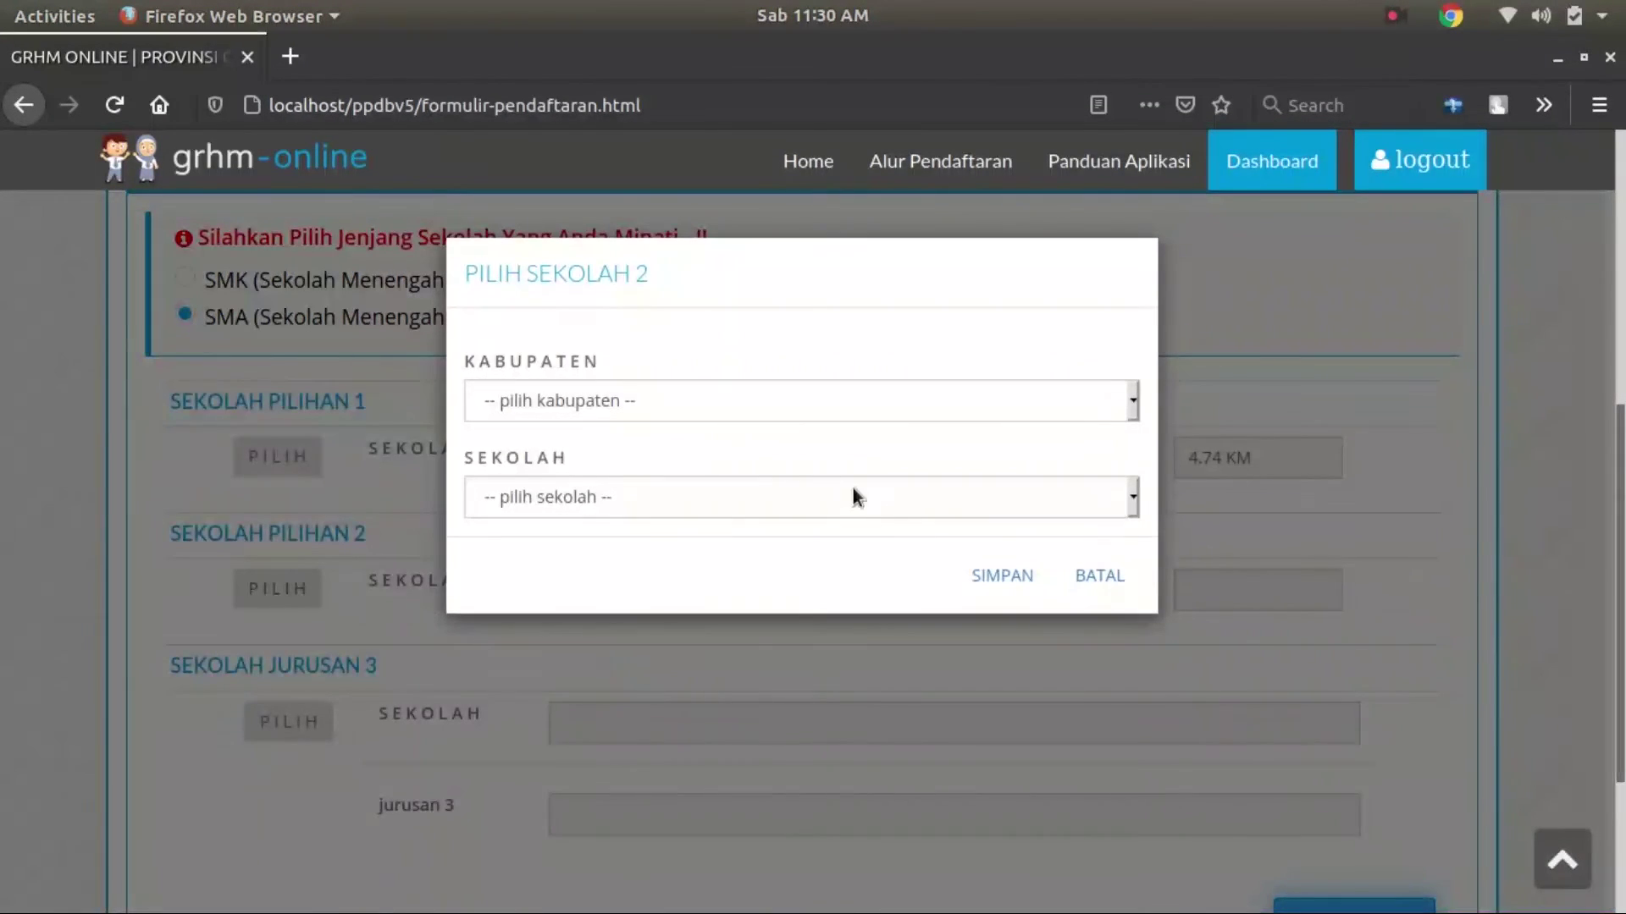
click(775, 417)
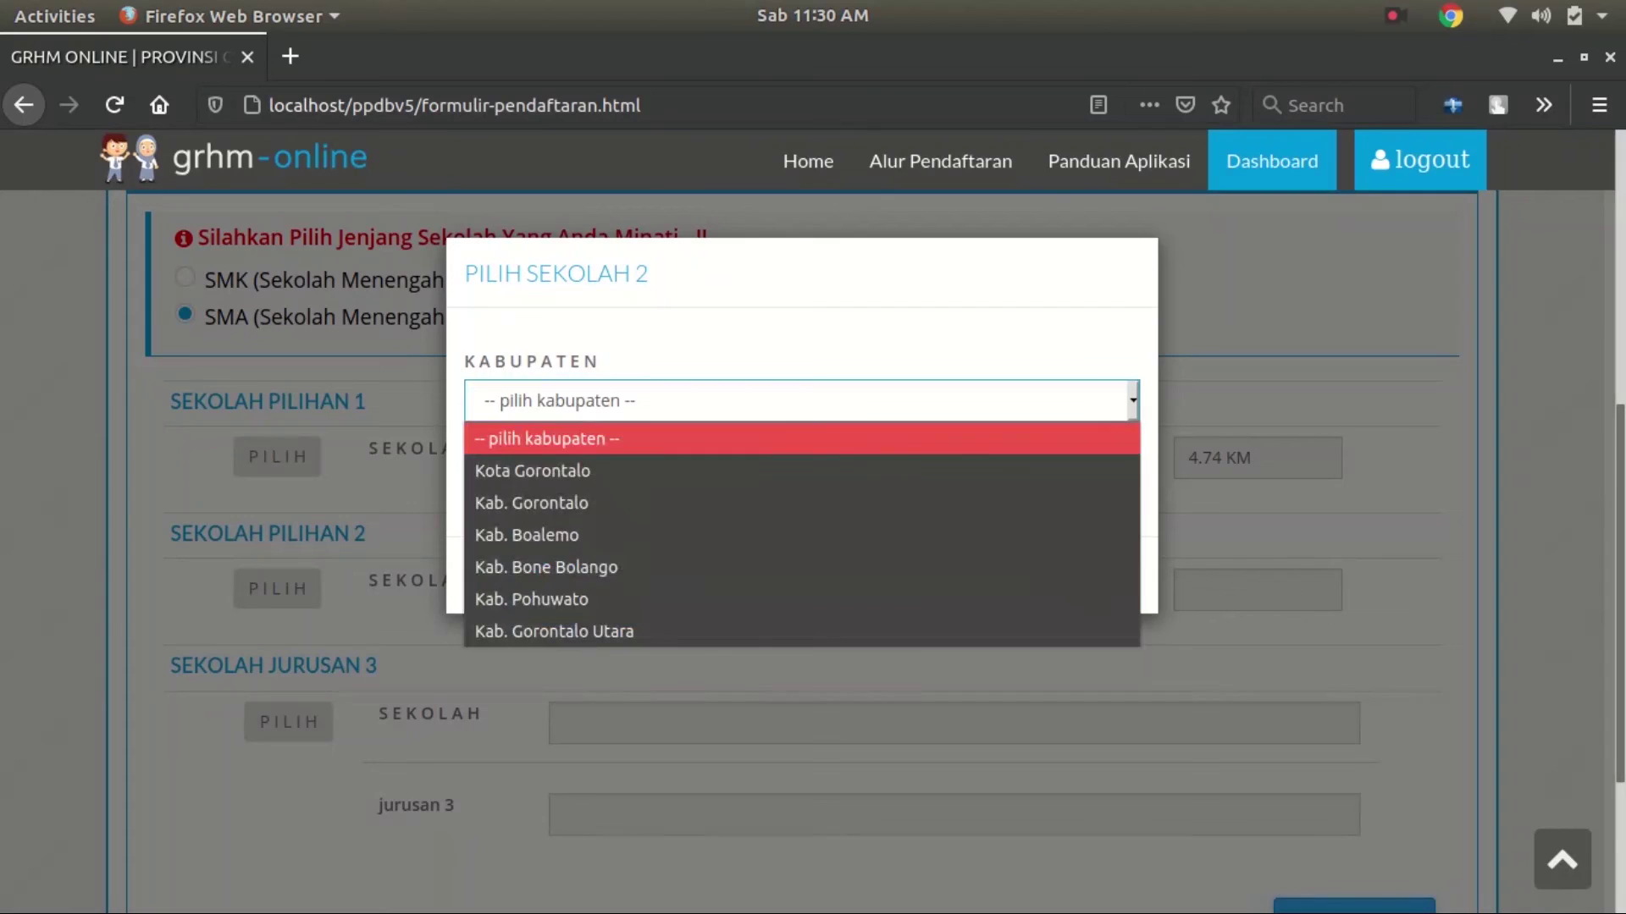
click(627, 474)
click(789, 507)
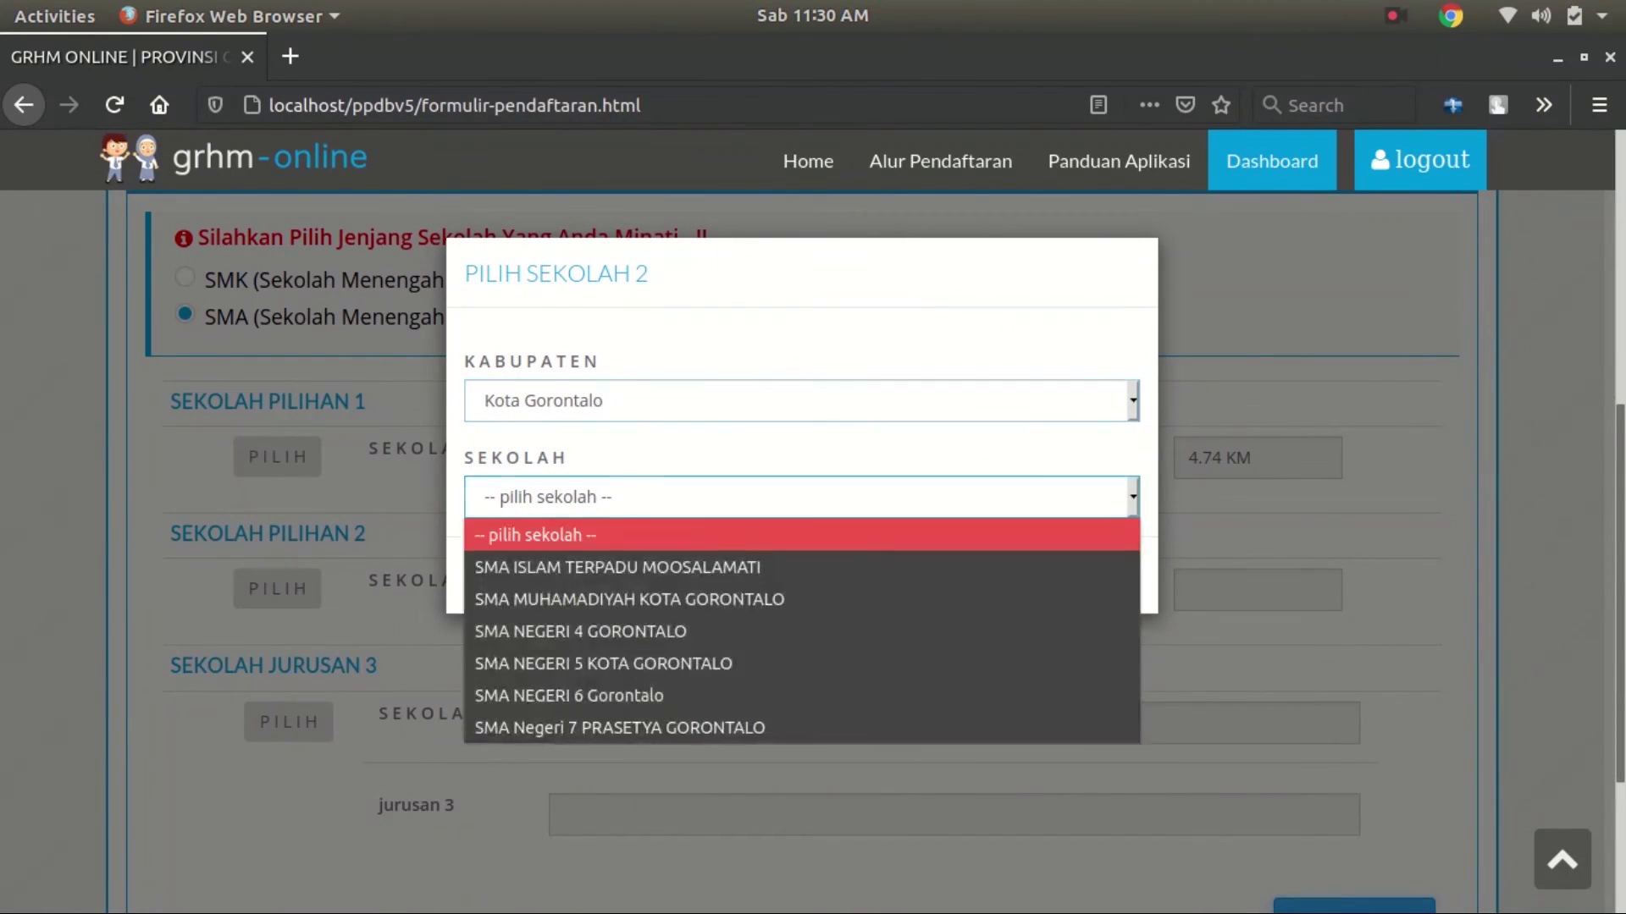
click(756, 602)
click(1020, 579)
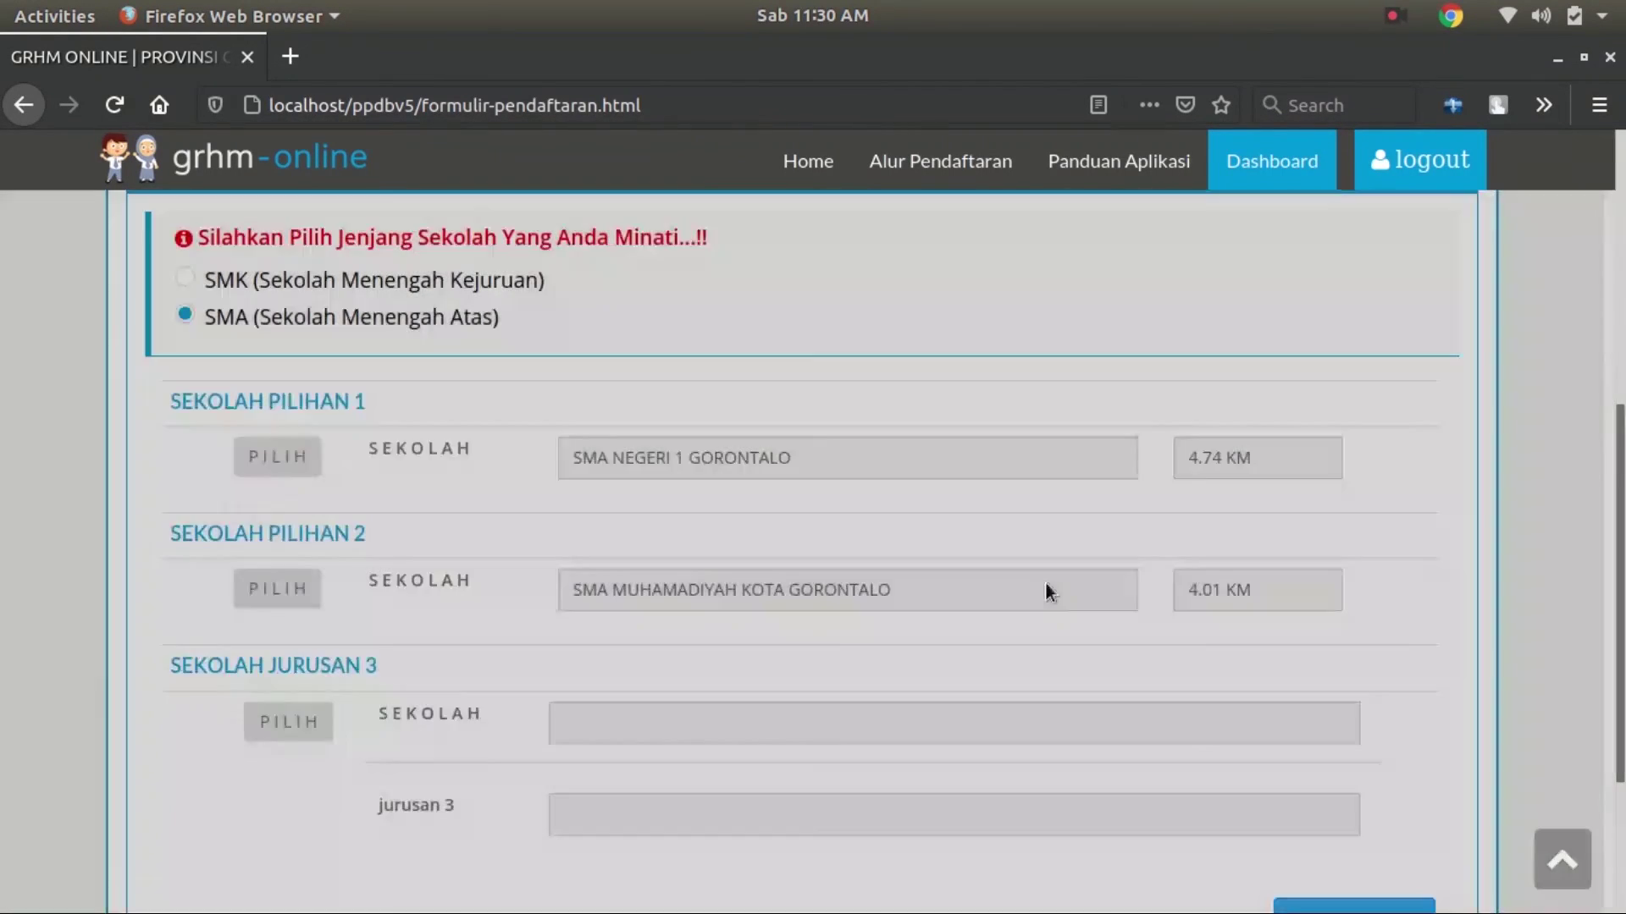
scroll(591, 820, down, 3)
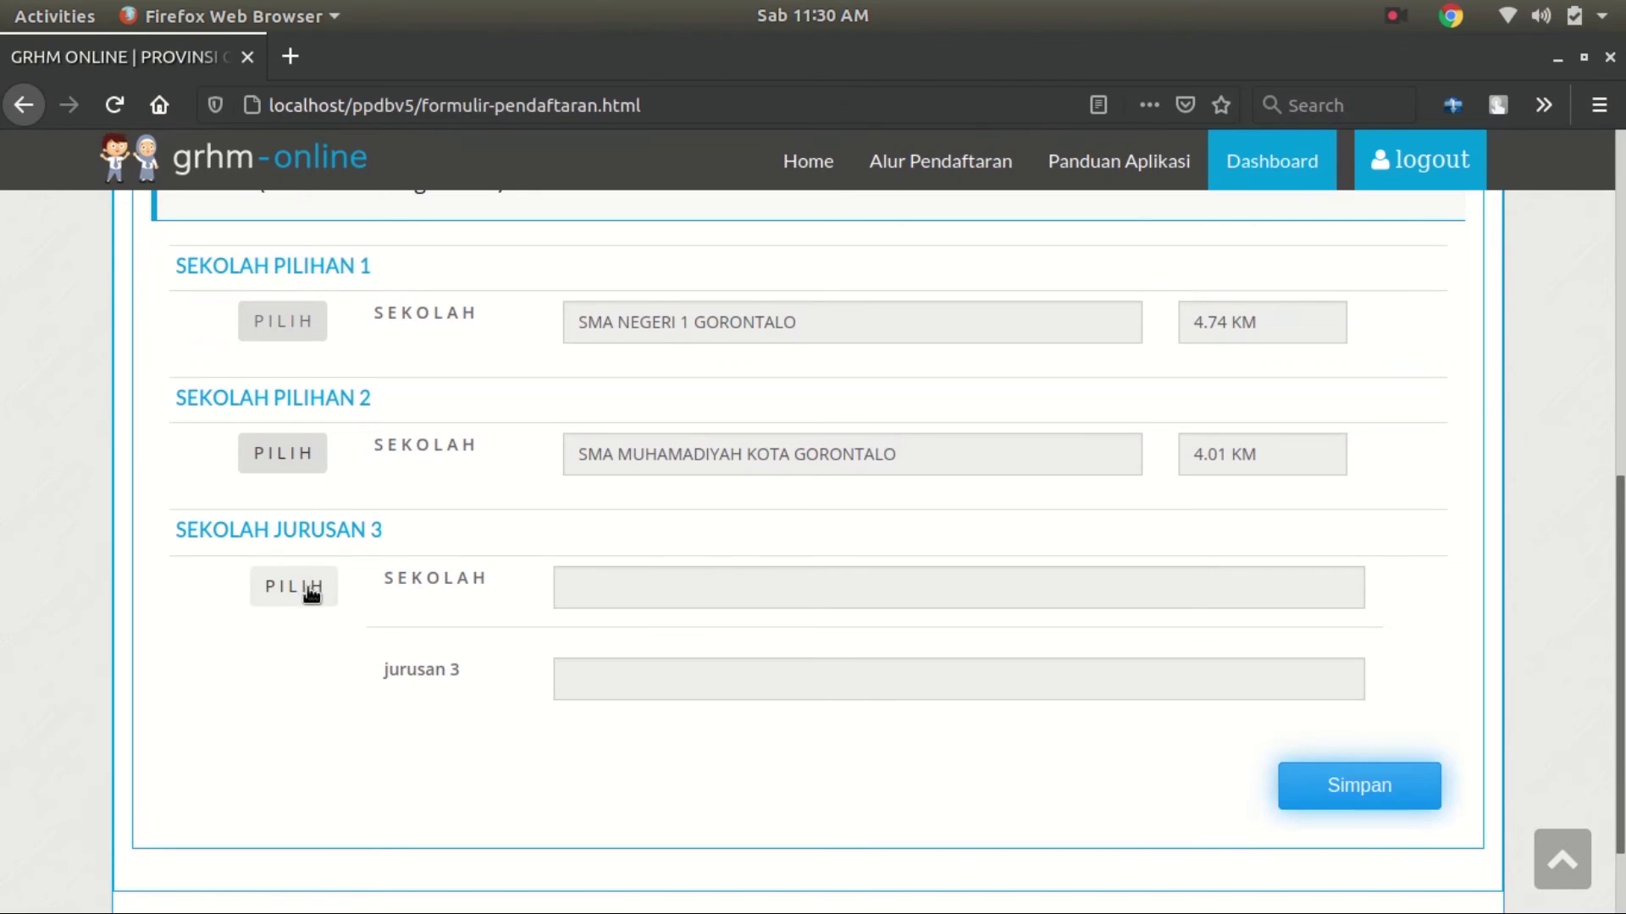
Save SMKN 1 GORONTALO with Multimedia as the third choice and submit all school choices
click(313, 585)
click(622, 493)
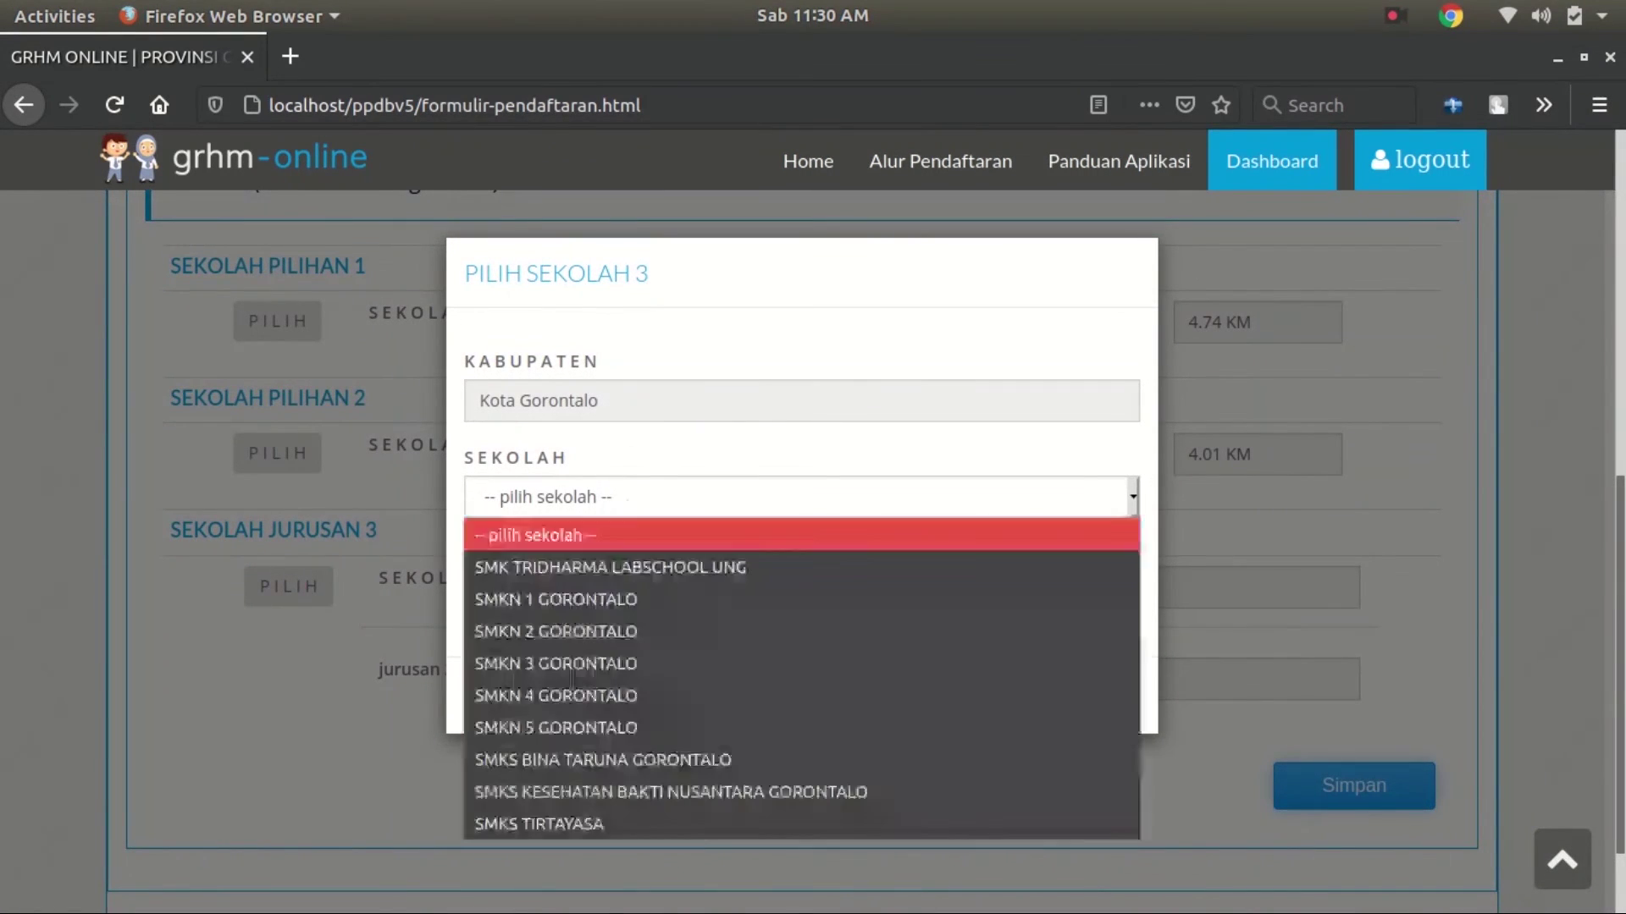
click(647, 593)
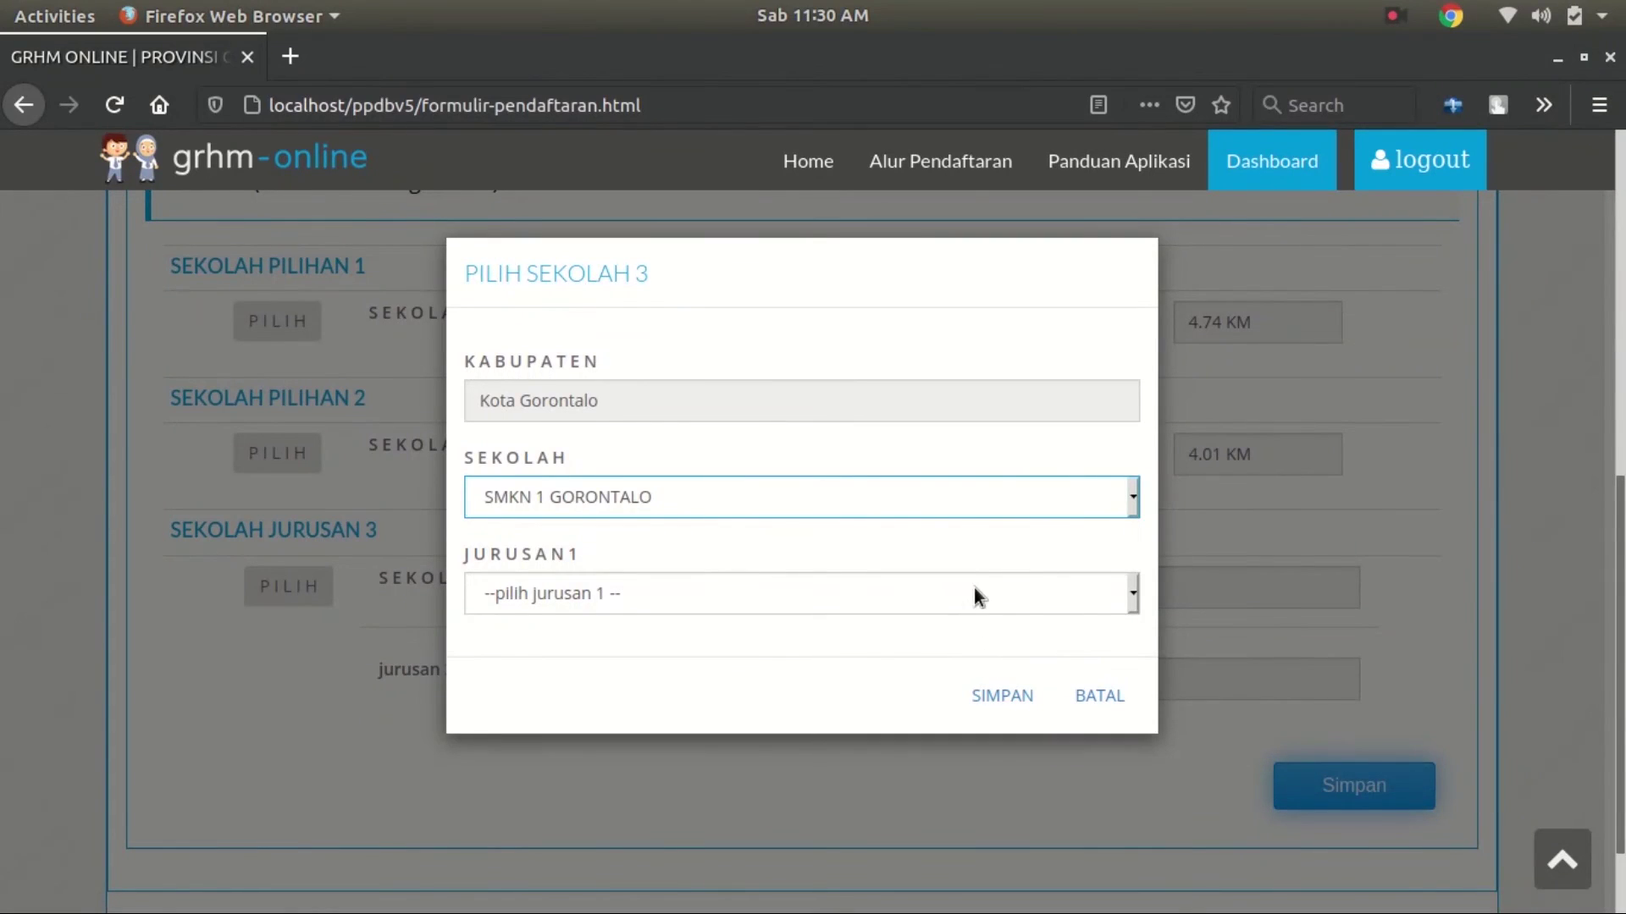
click(974, 593)
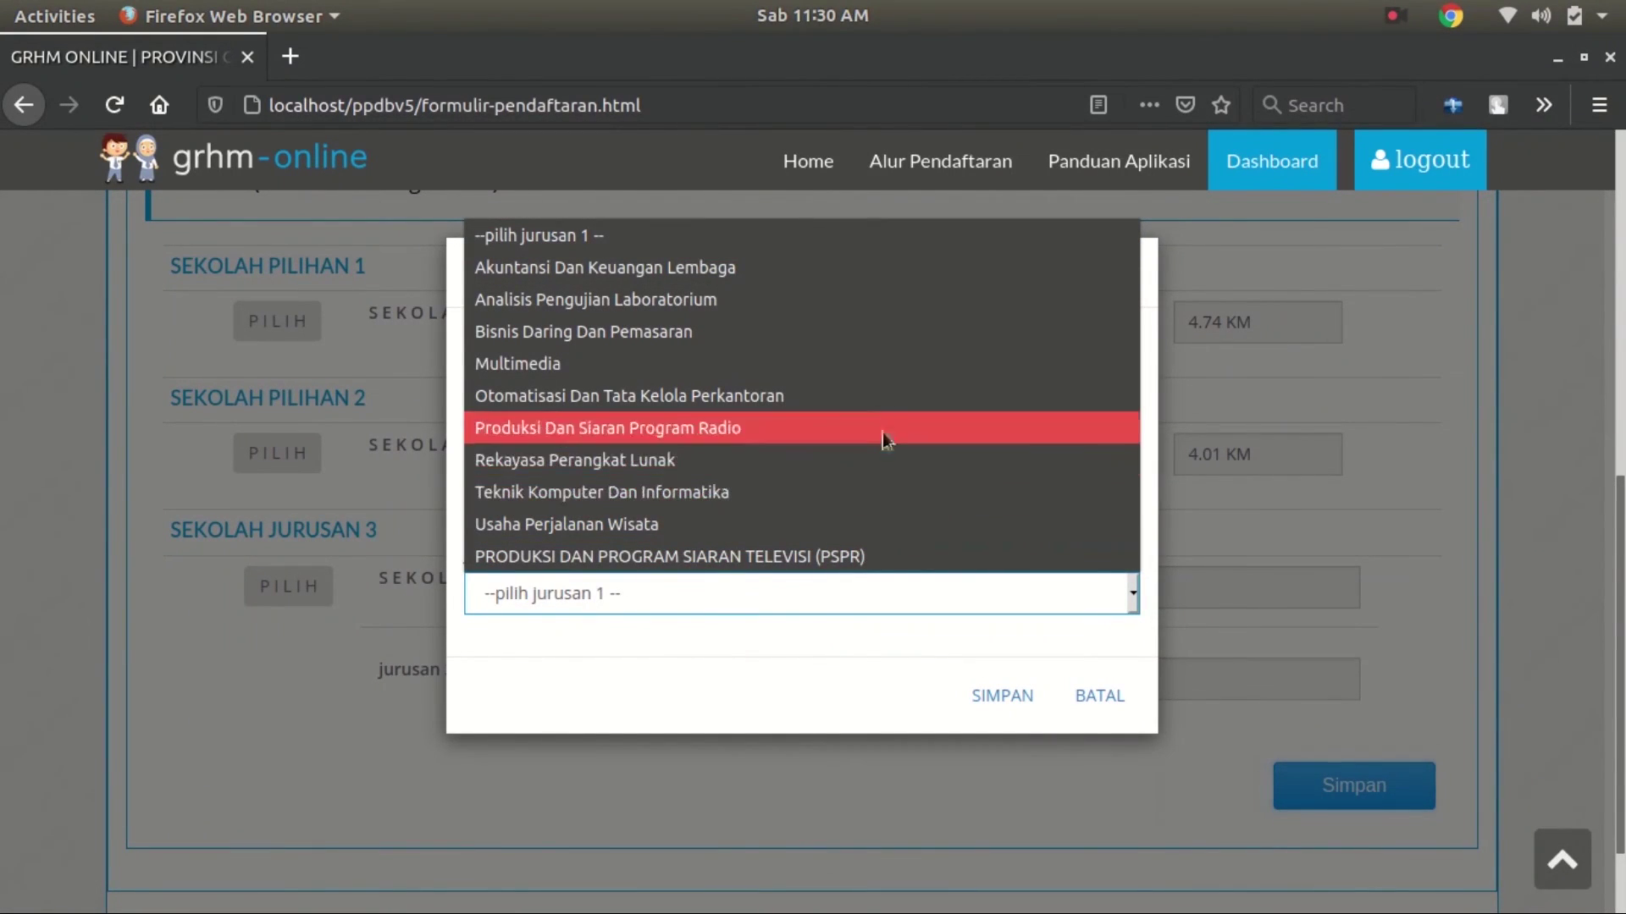
click(877, 364)
click(973, 692)
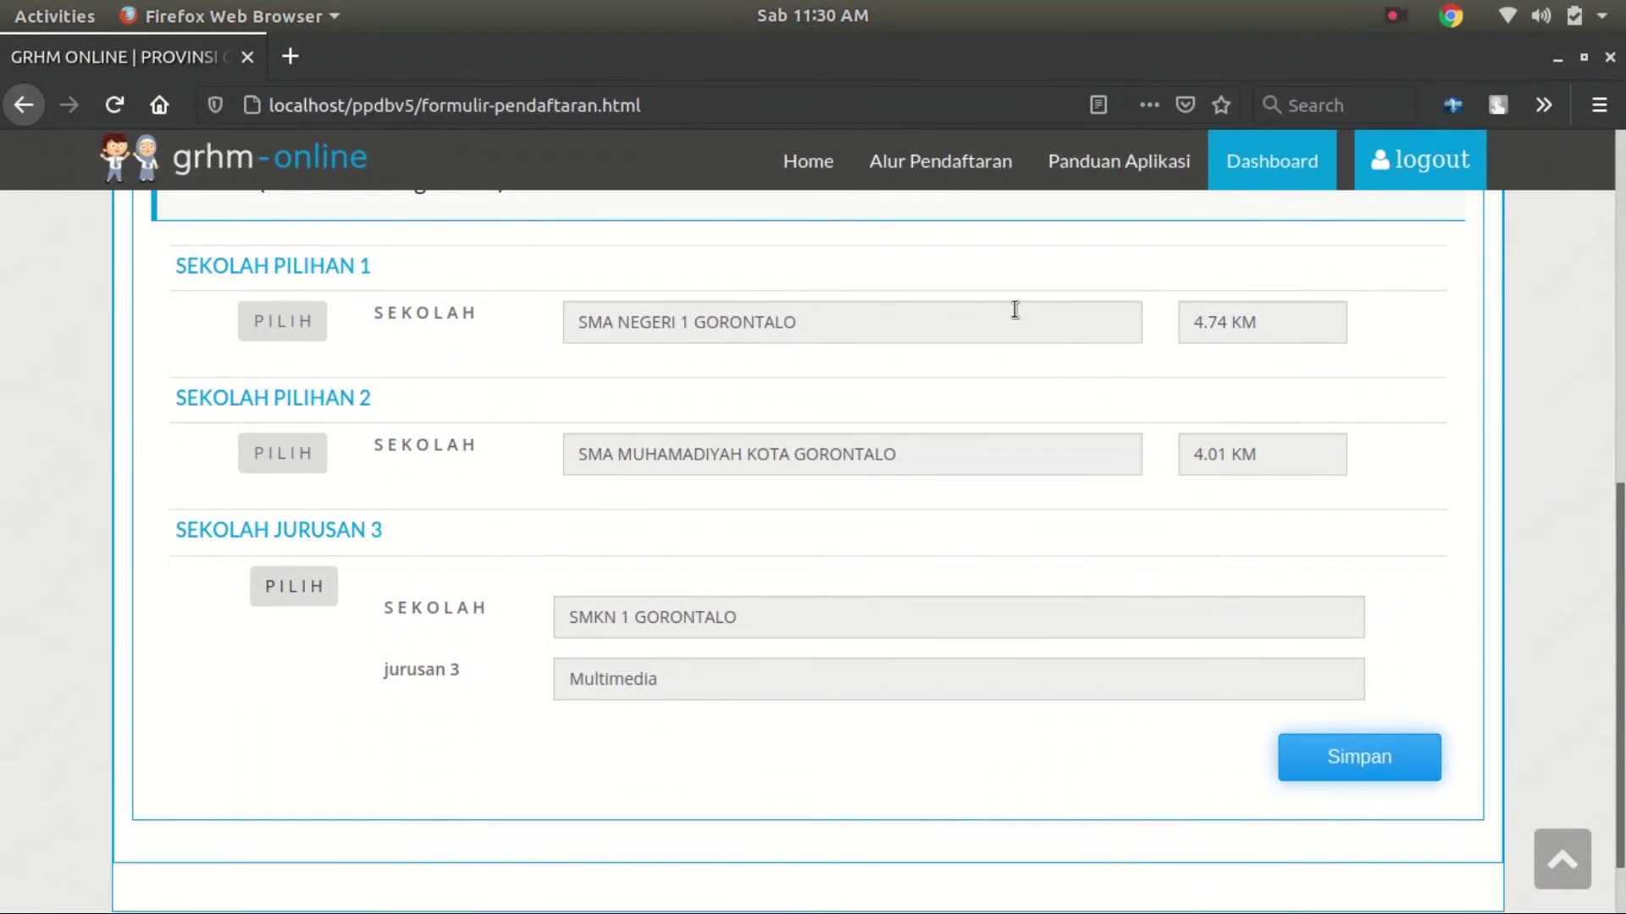
click(1355, 772)
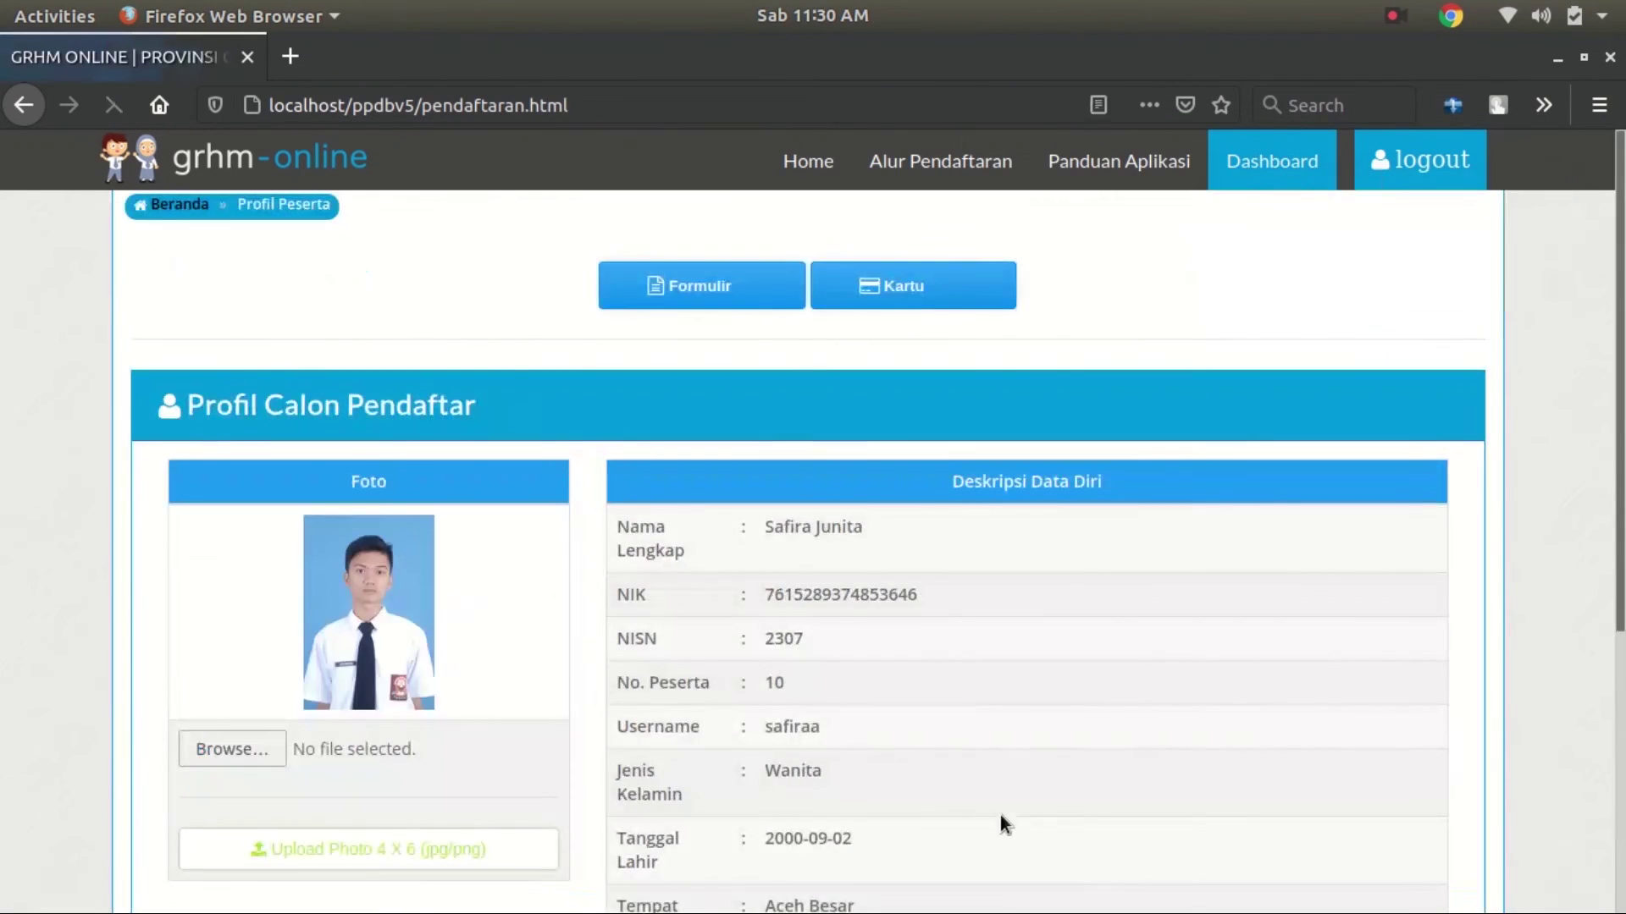
From the applicant profile page, open the Kartu registration card preview
scroll(829, 457, down, 4)
scroll(823, 476, down, 2)
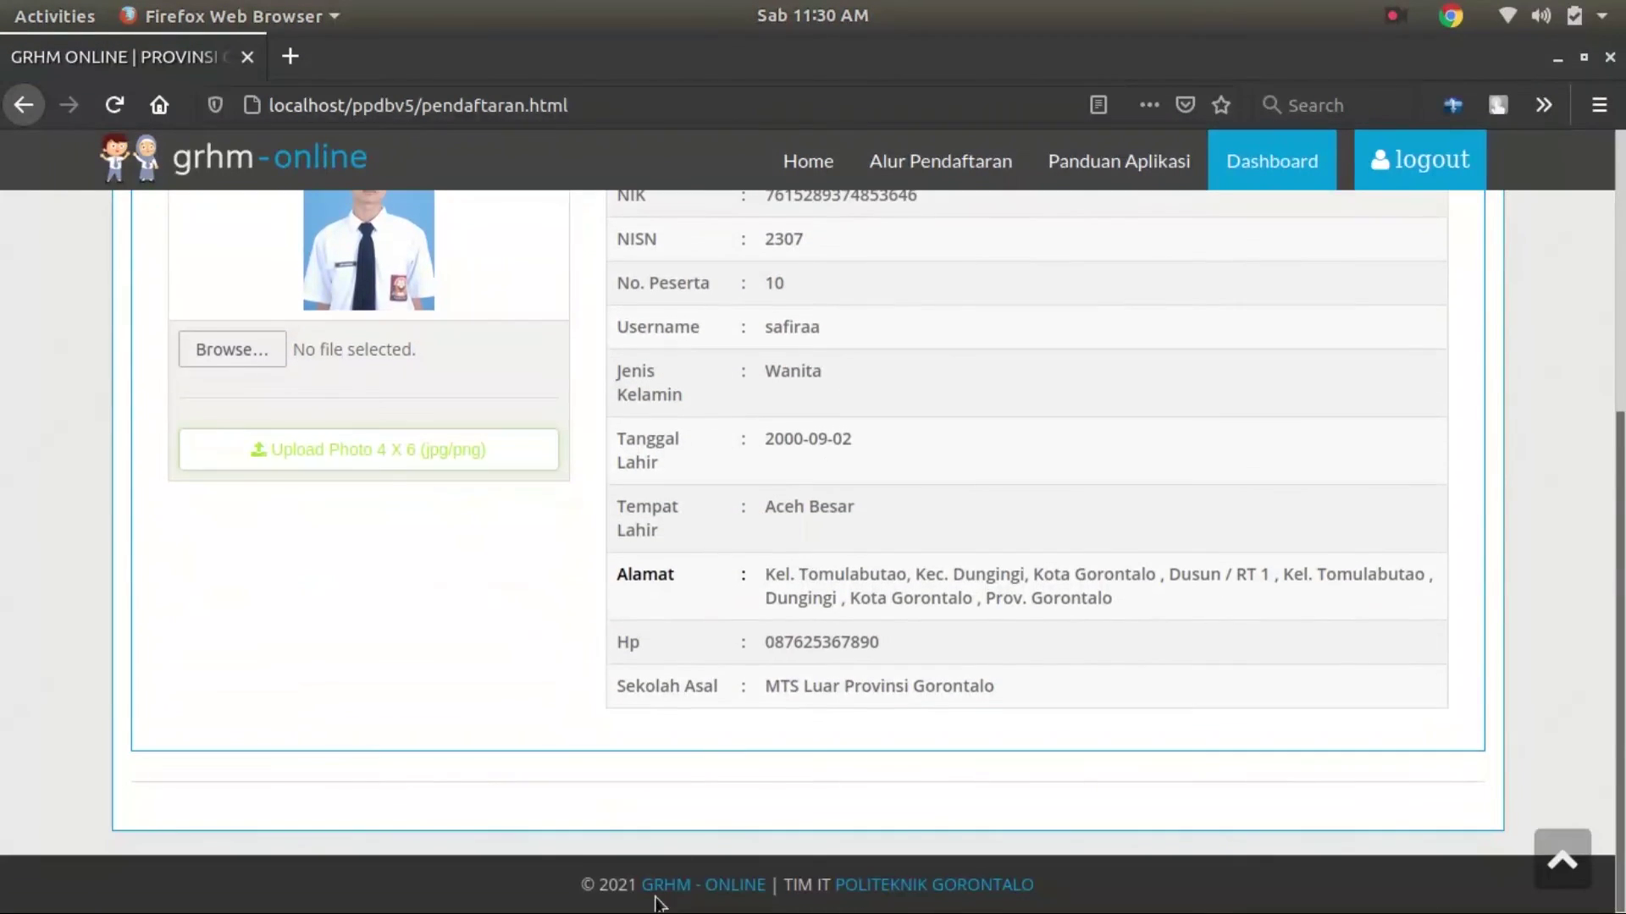
scroll(804, 699, up, 5)
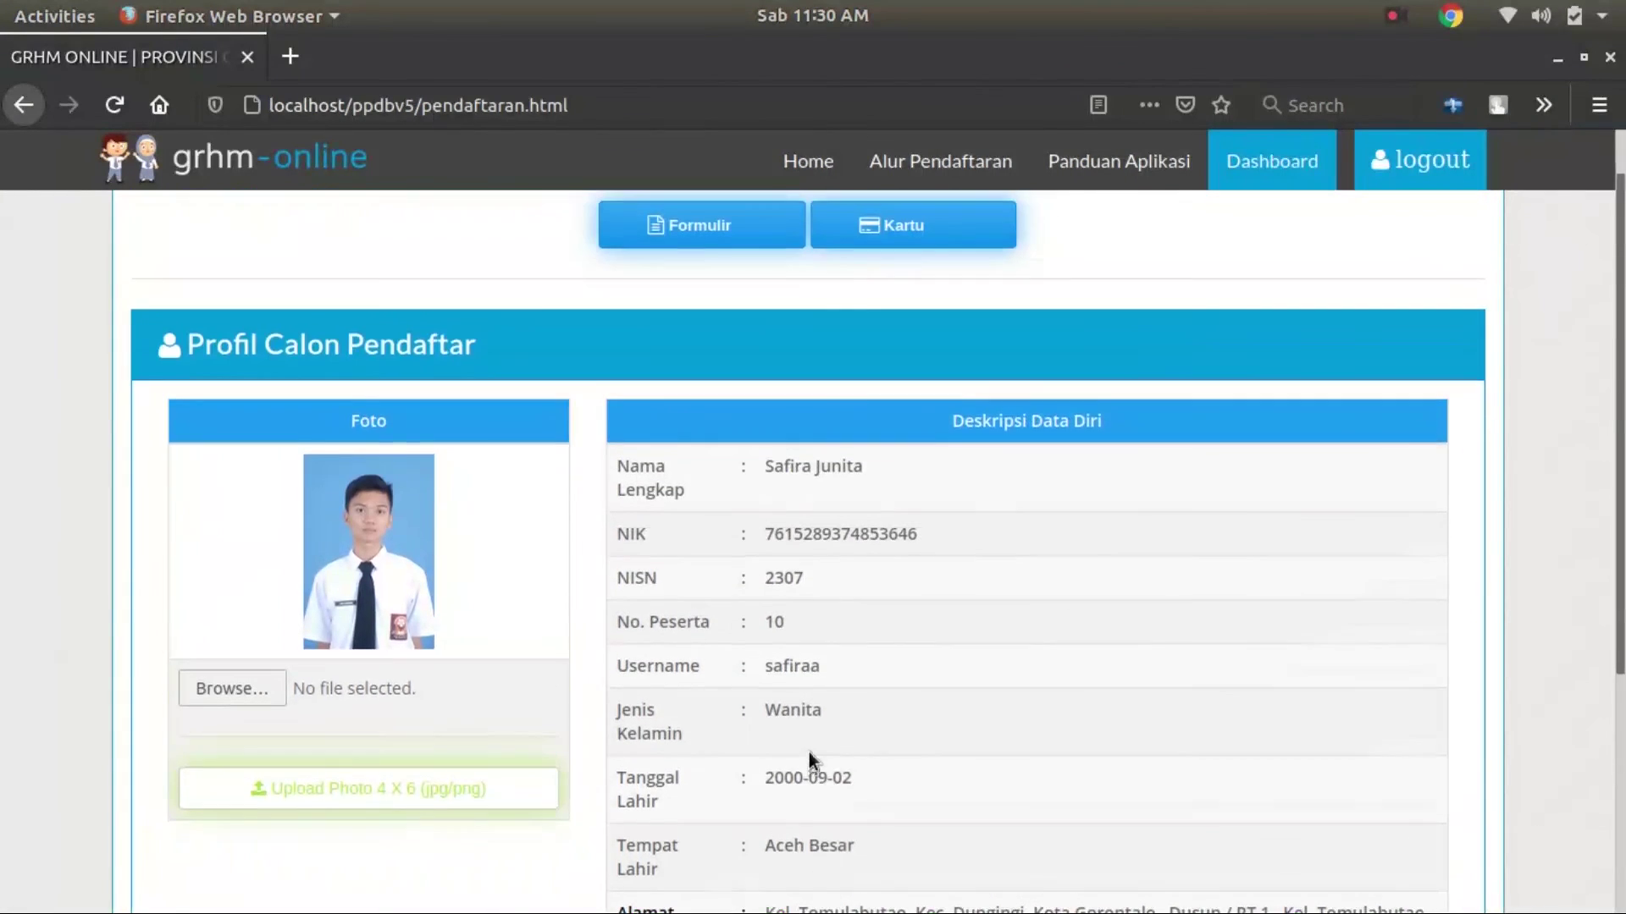
click(929, 284)
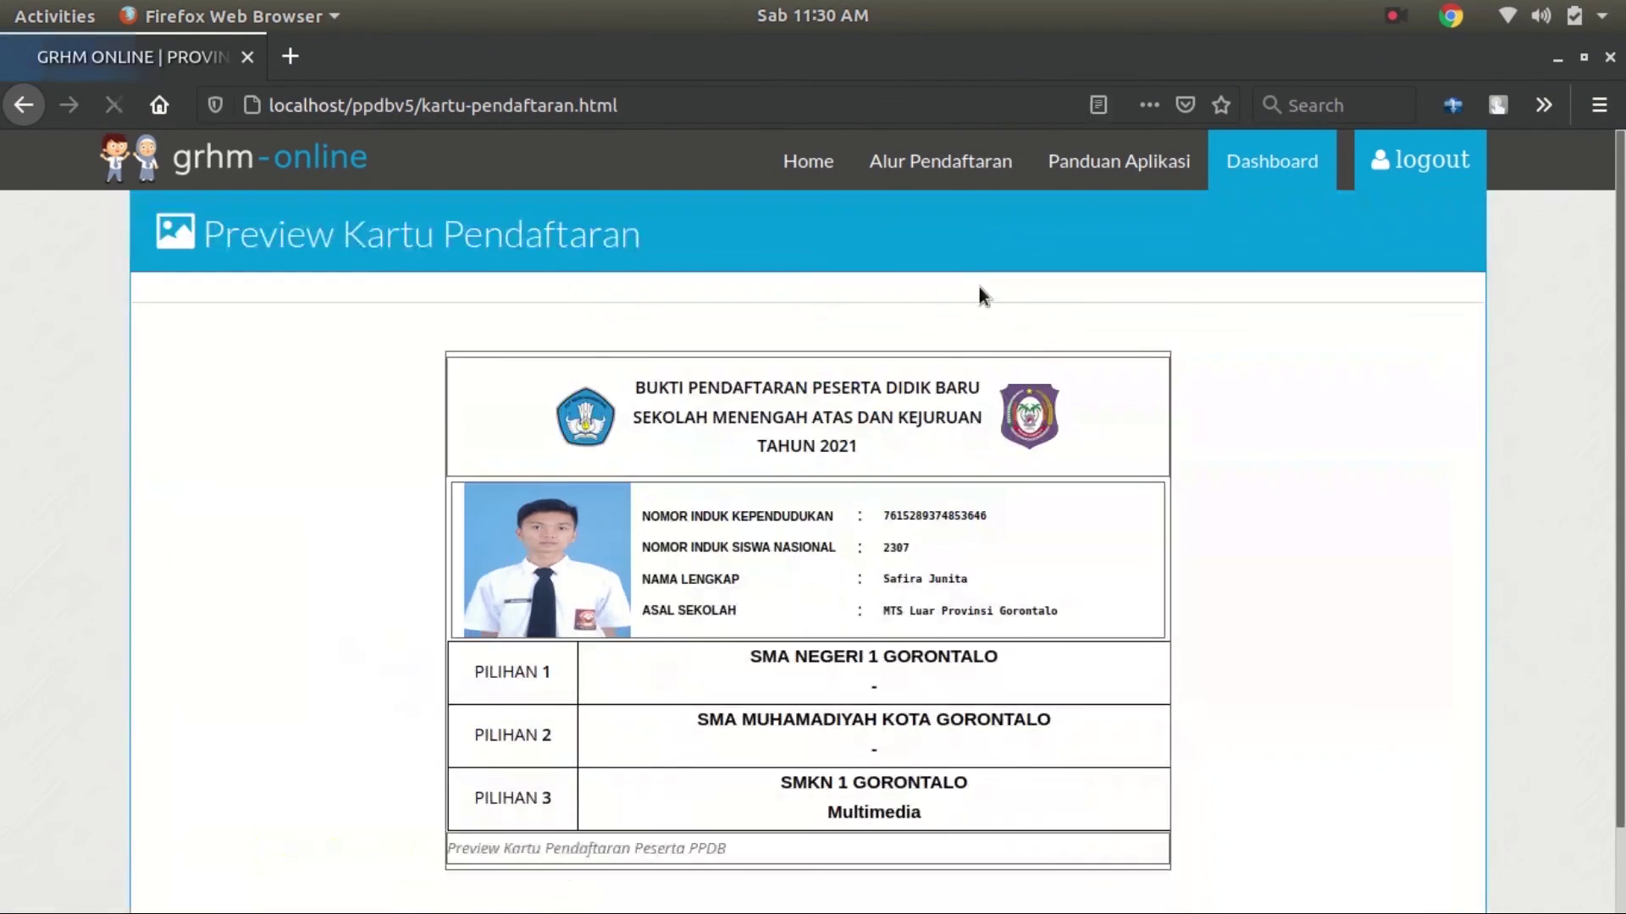
scroll(774, 765, down, 2)
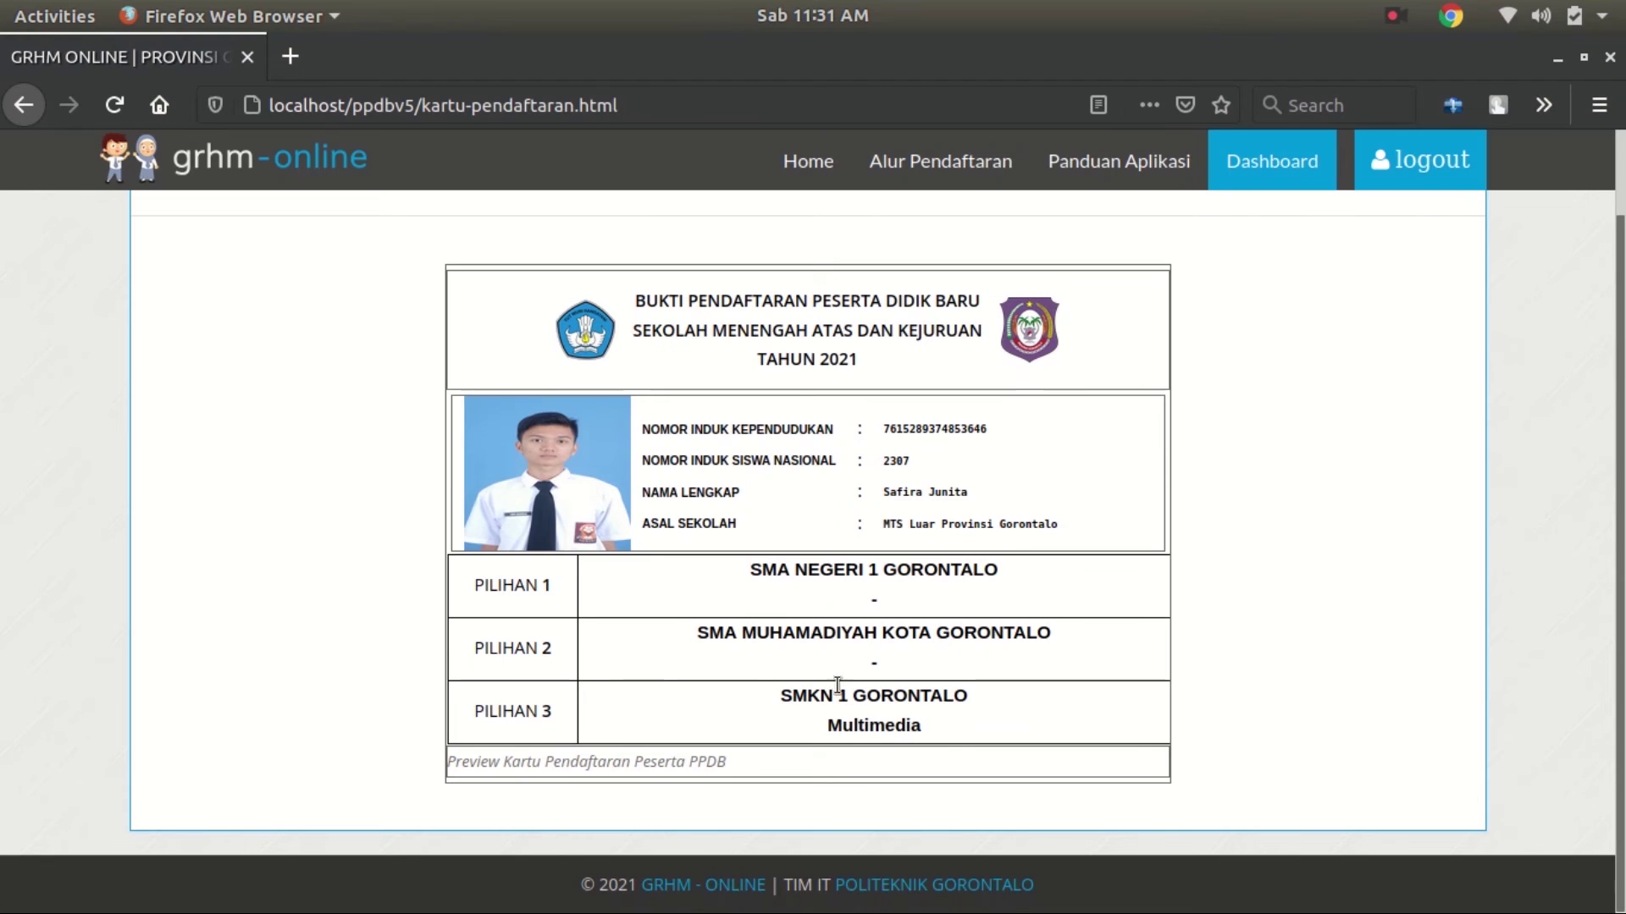
scroll(870, 743, up, 2)
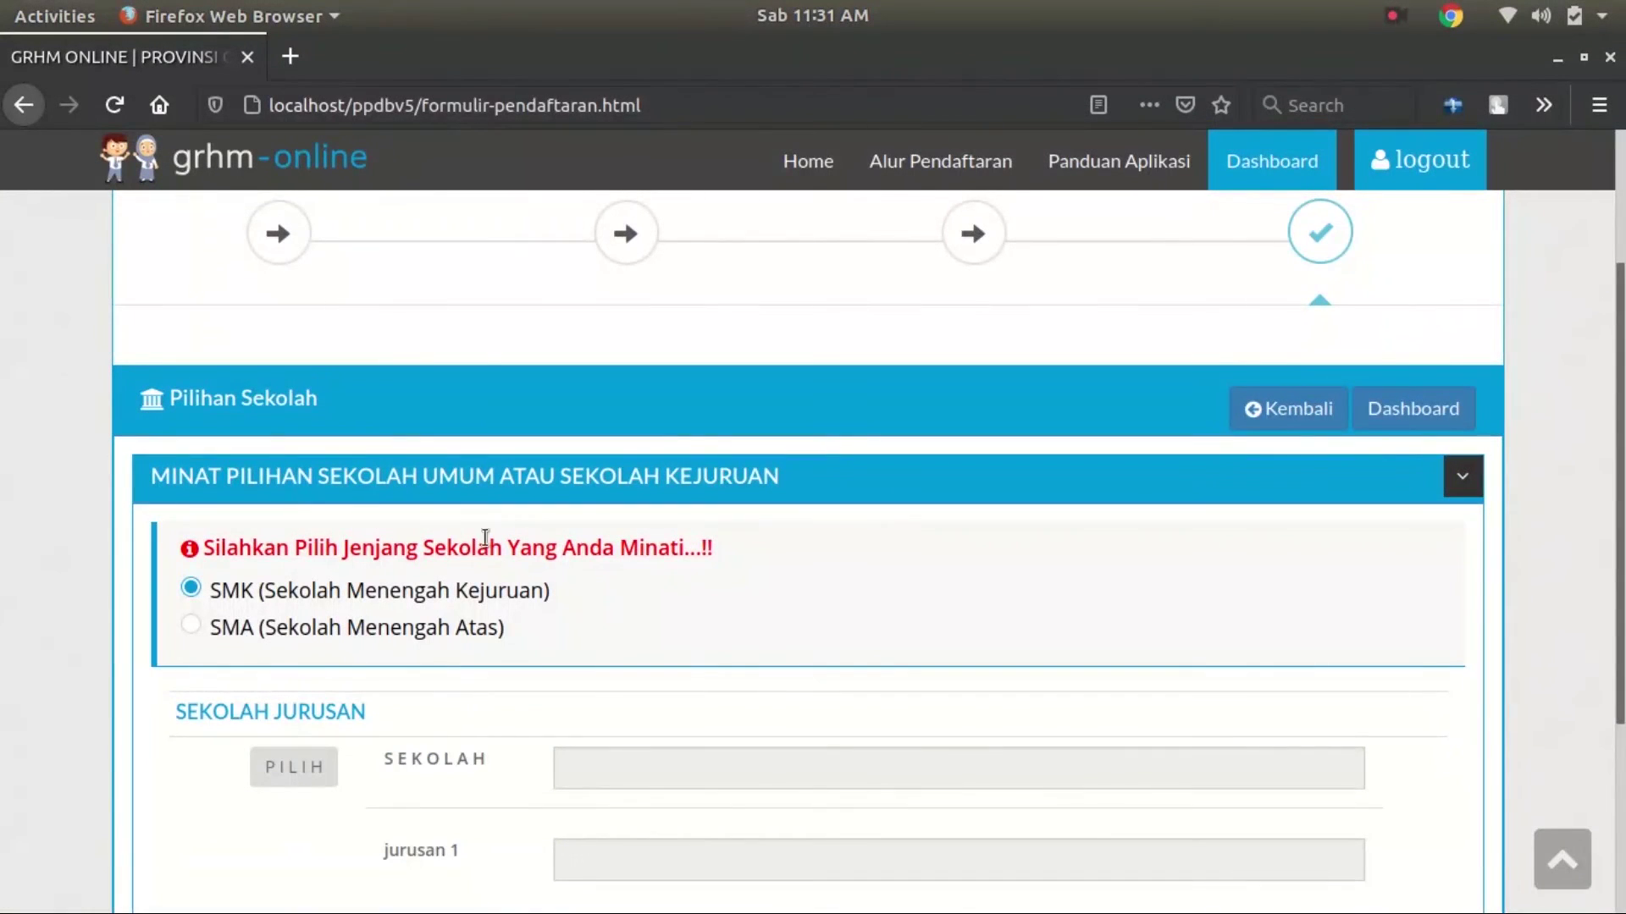
Pick SMKN 1 GORONTALO in Kota Gorontalo as the chosen school
scroll(639, 513, down, 4)
click(326, 561)
click(895, 398)
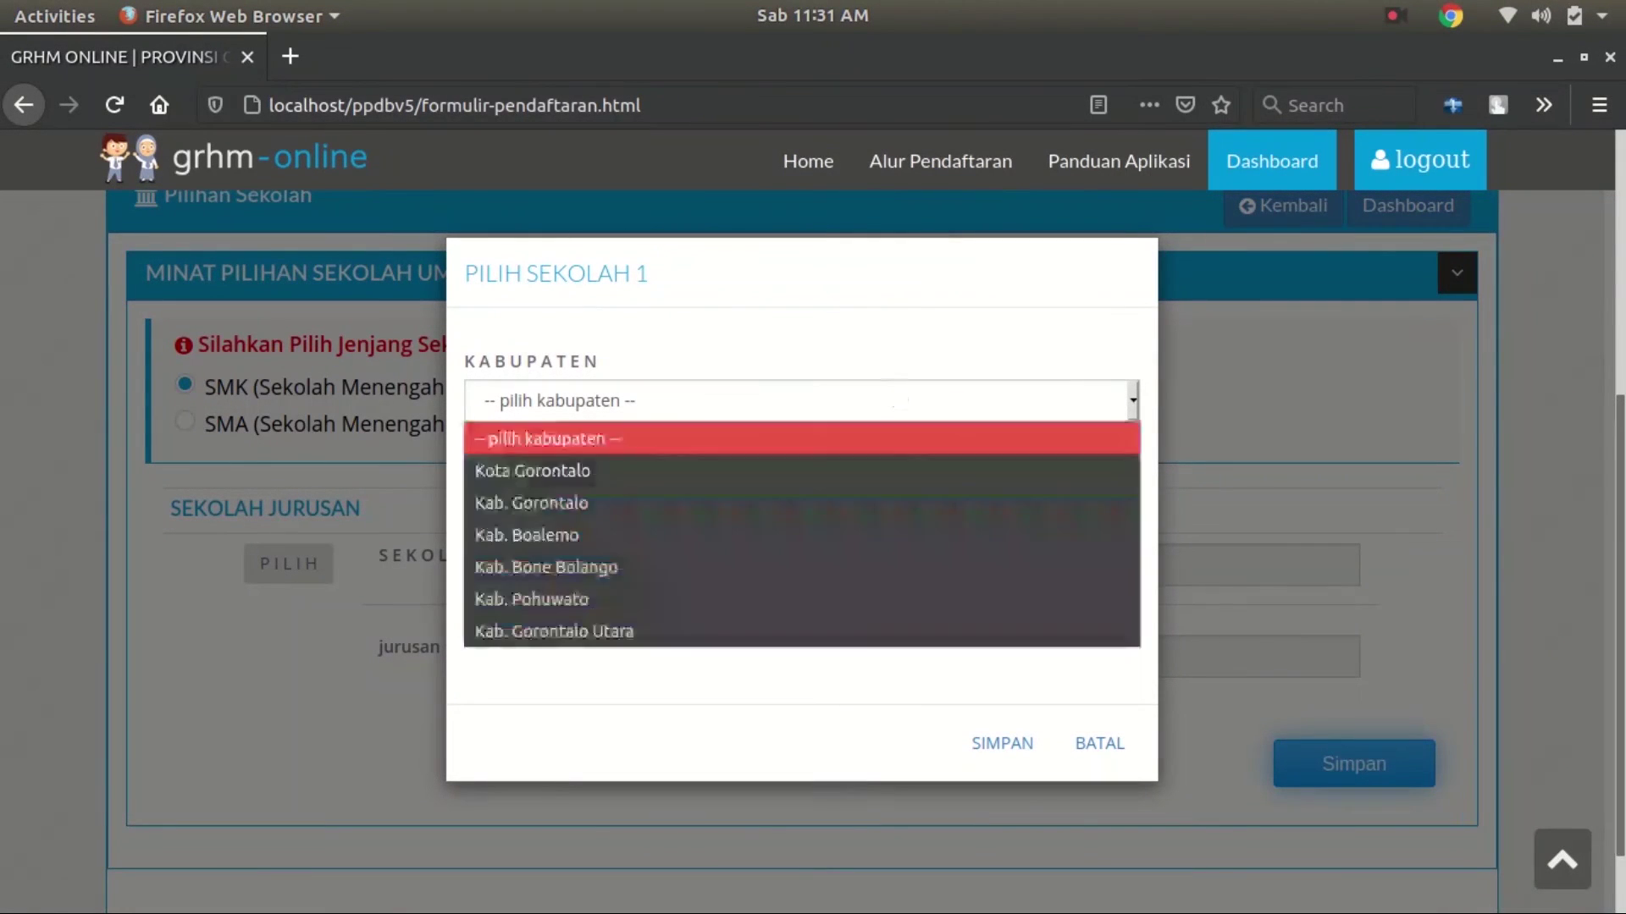
click(704, 467)
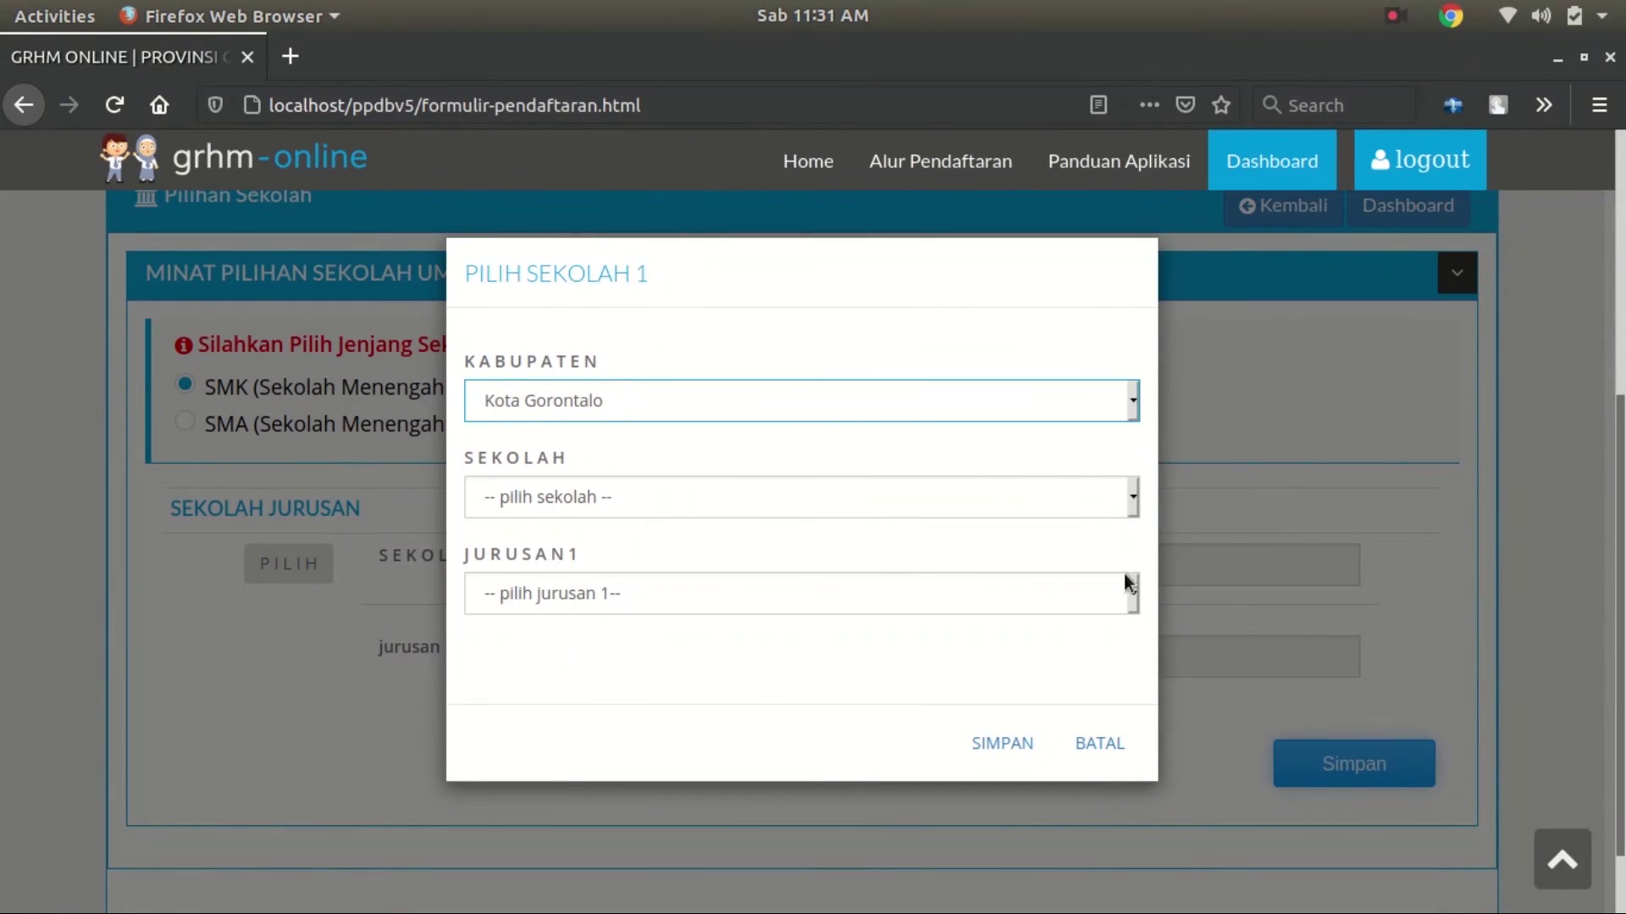
click(947, 499)
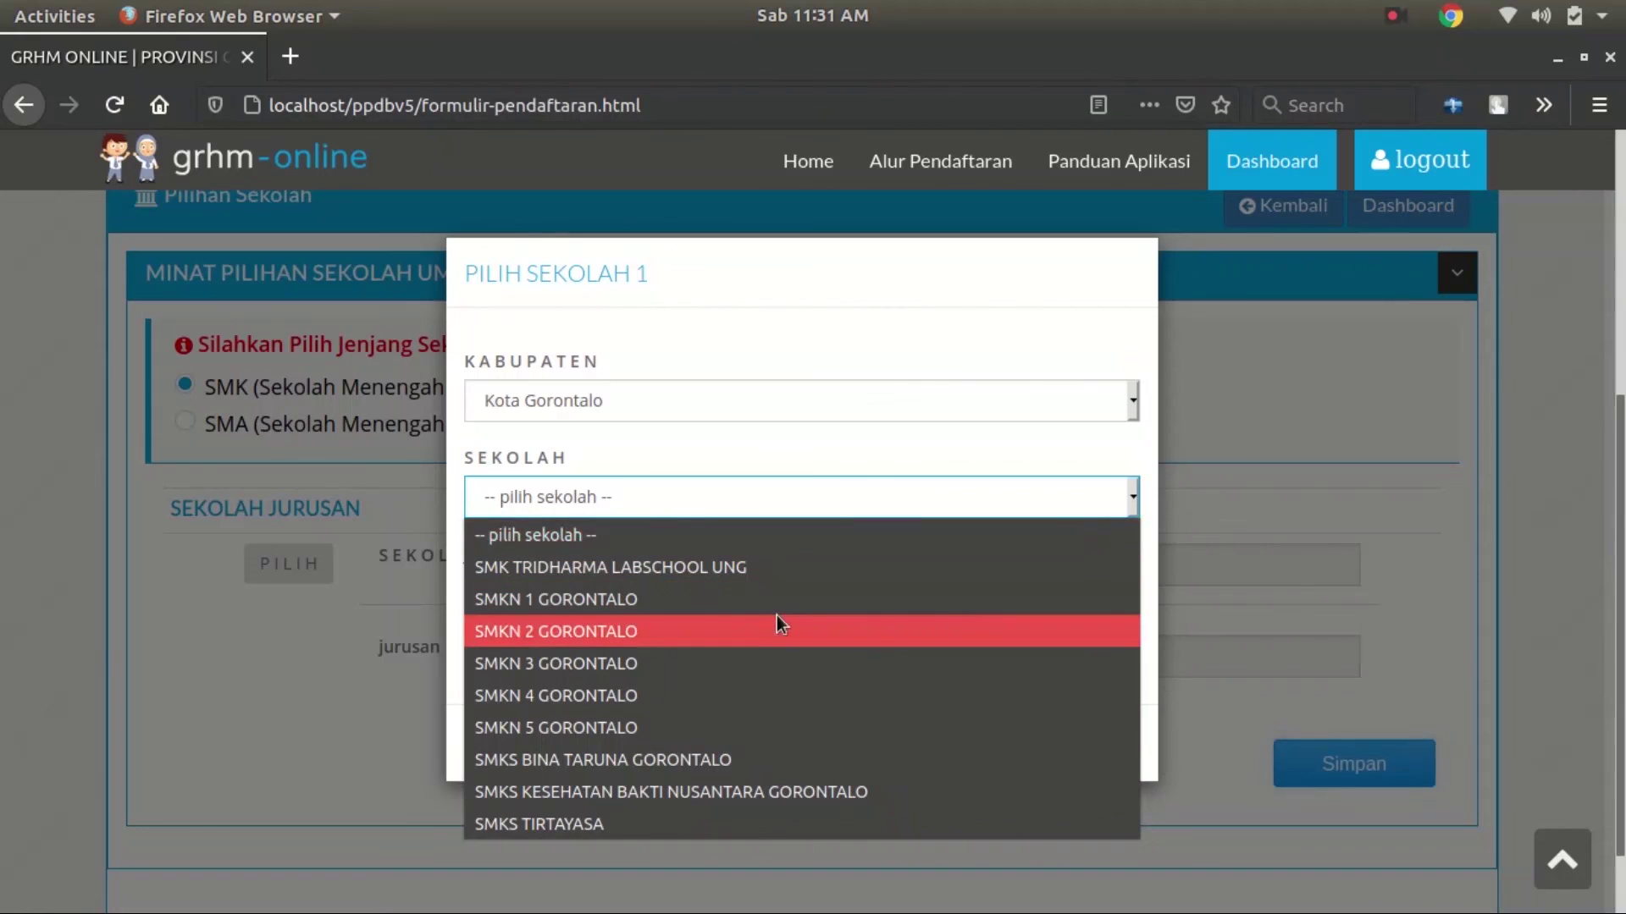
click(754, 608)
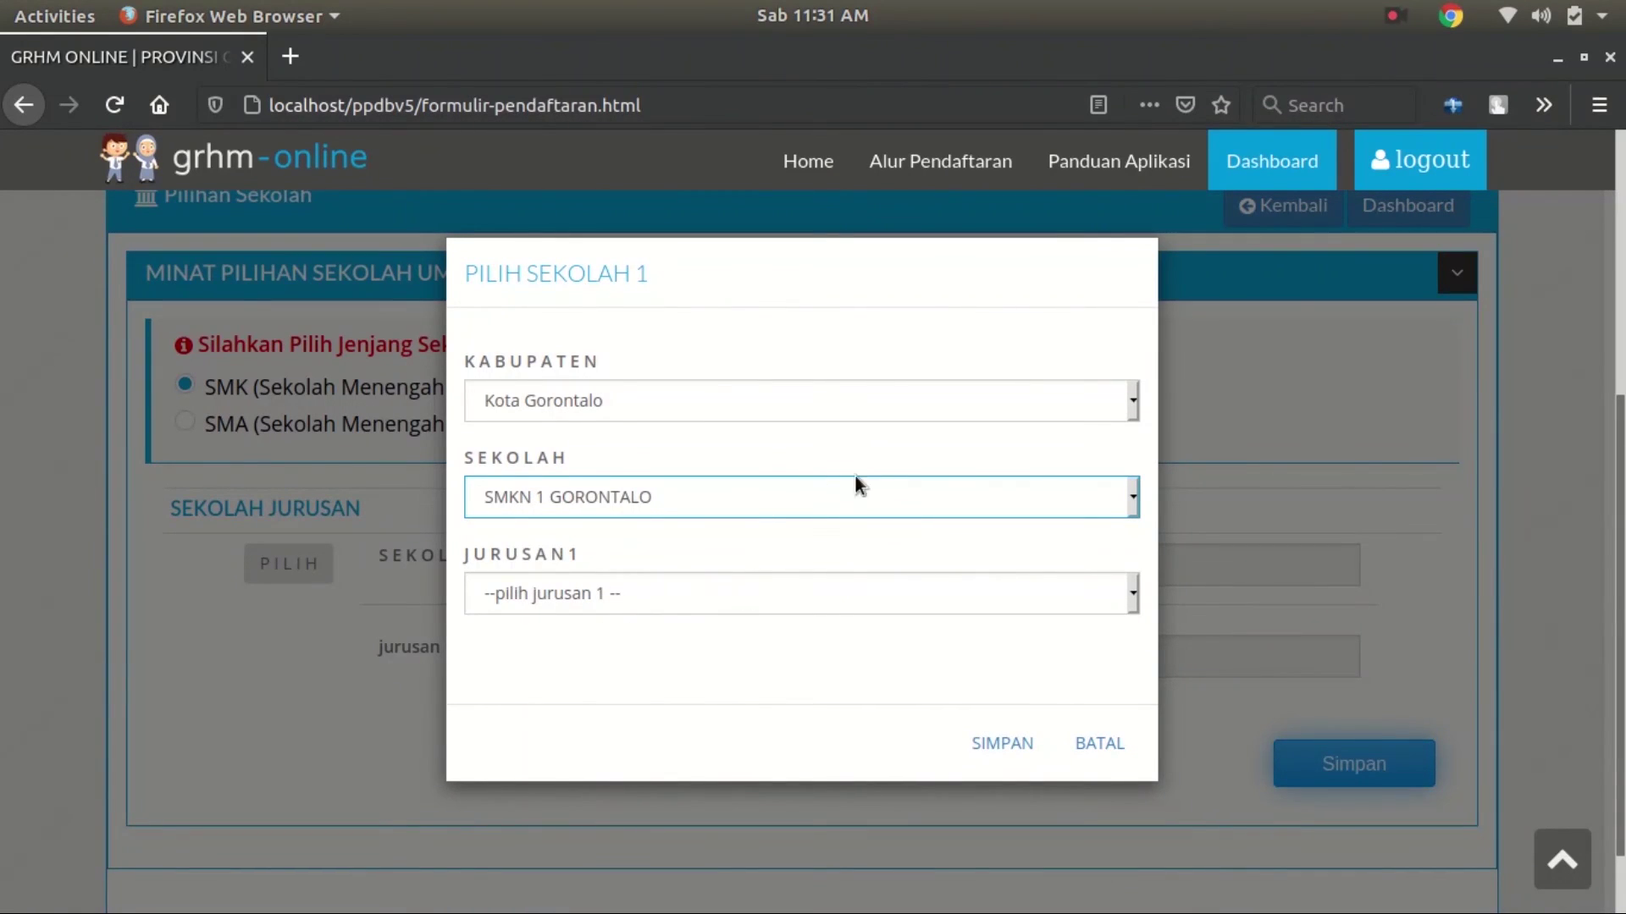
Set majors Multimedia, Rekayasa Perangkat Lunak and Teknik Komputer Dan Informatika, then save and submit
click(762, 603)
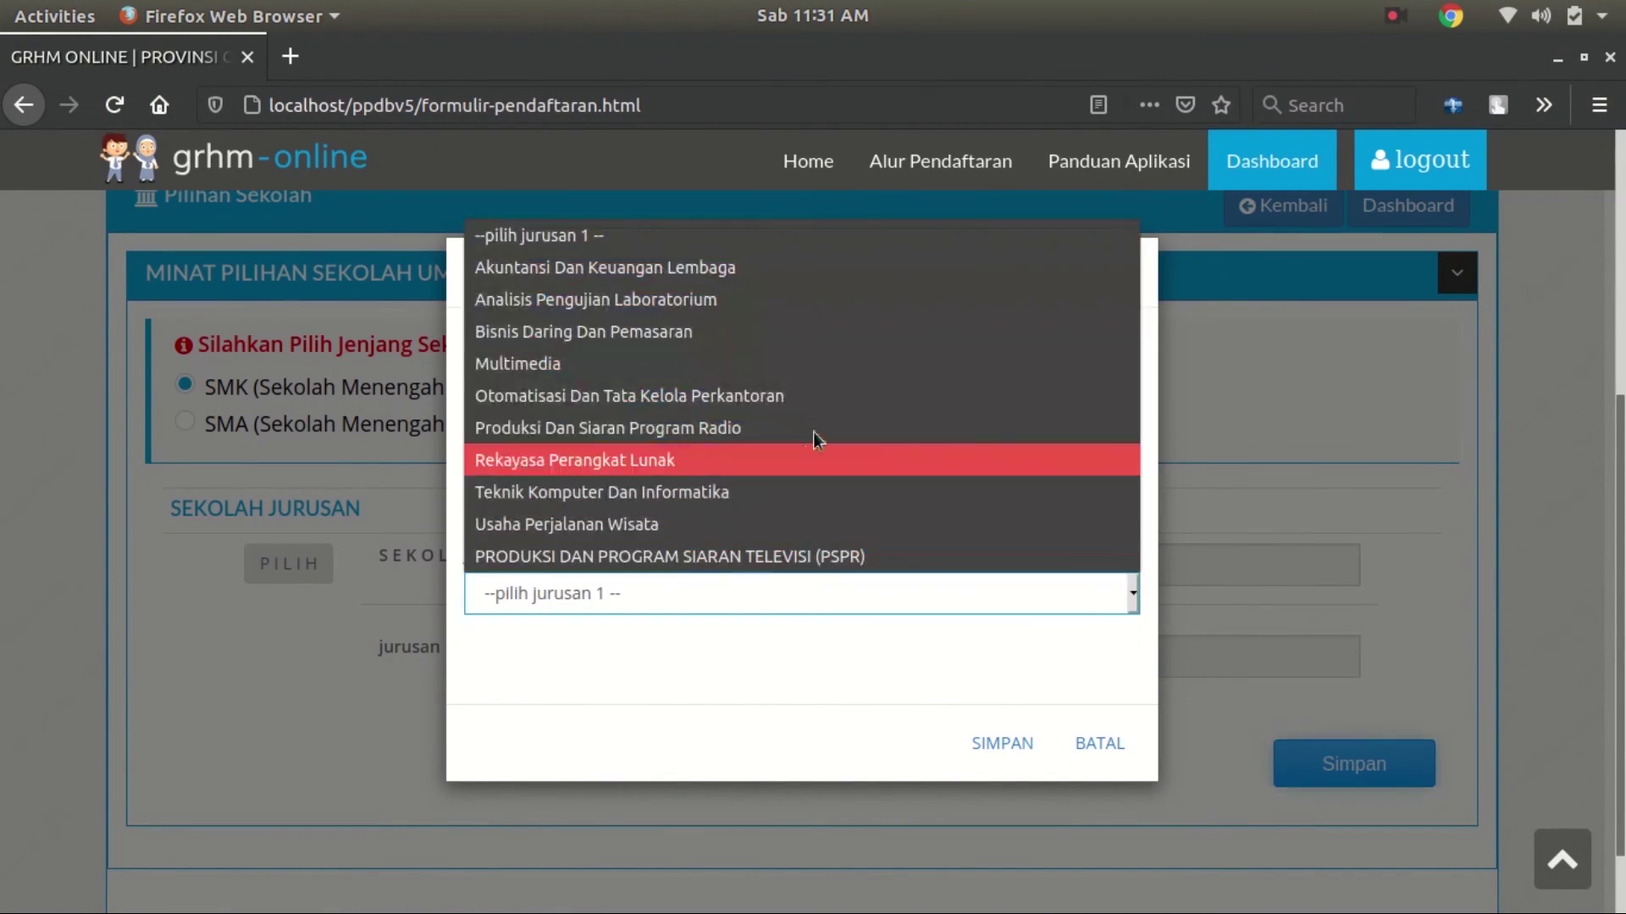
click(754, 366)
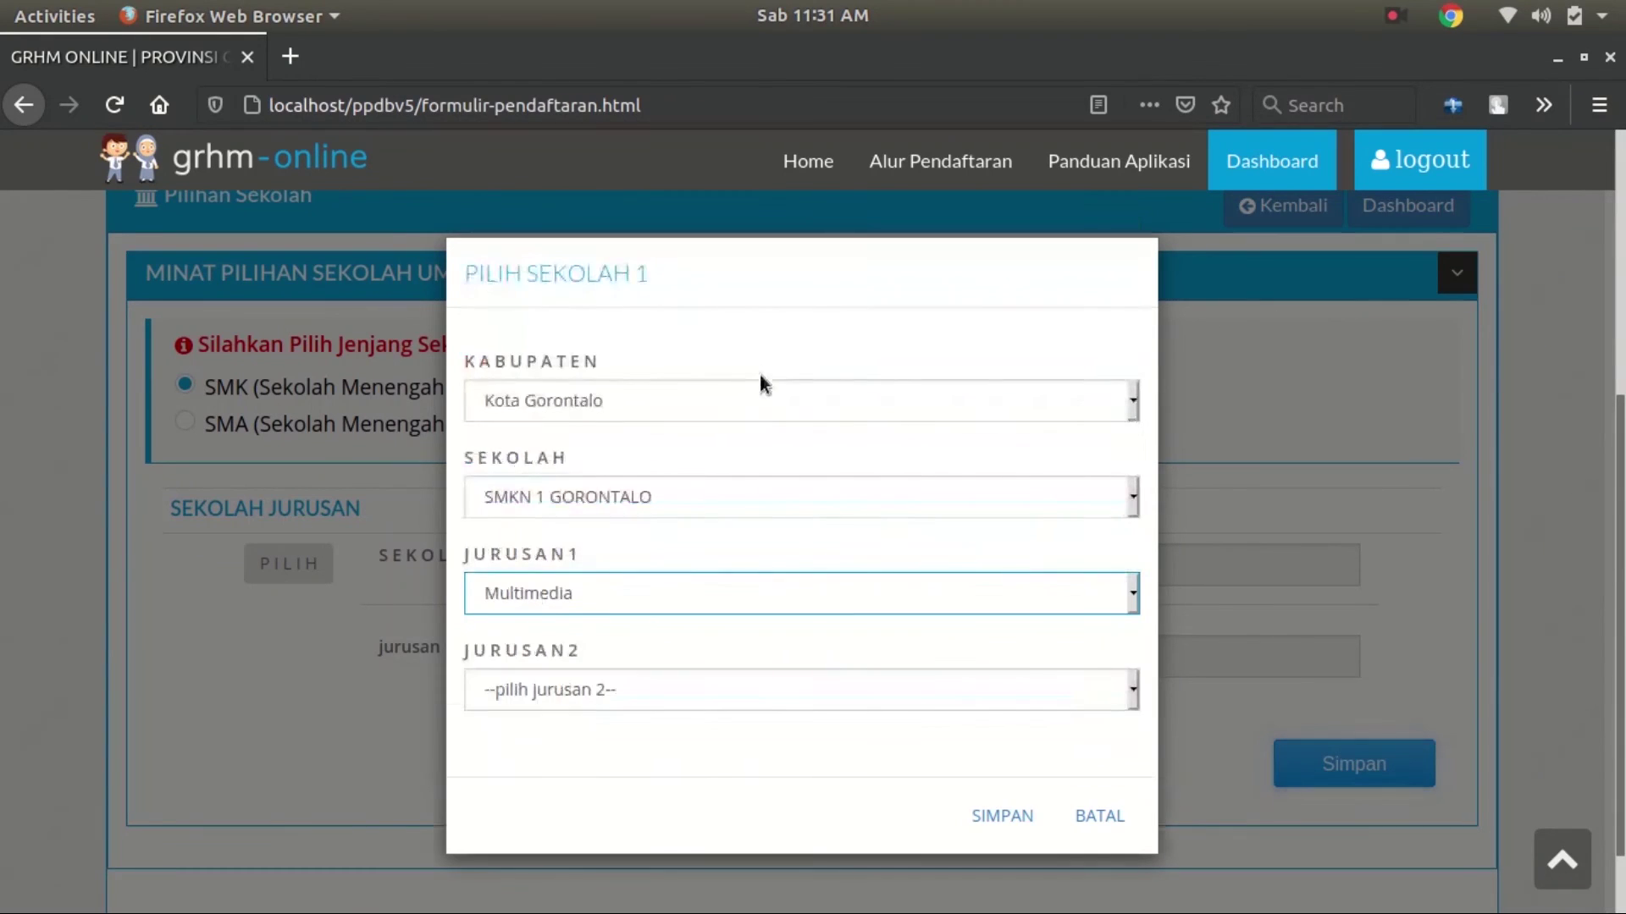
click(683, 682)
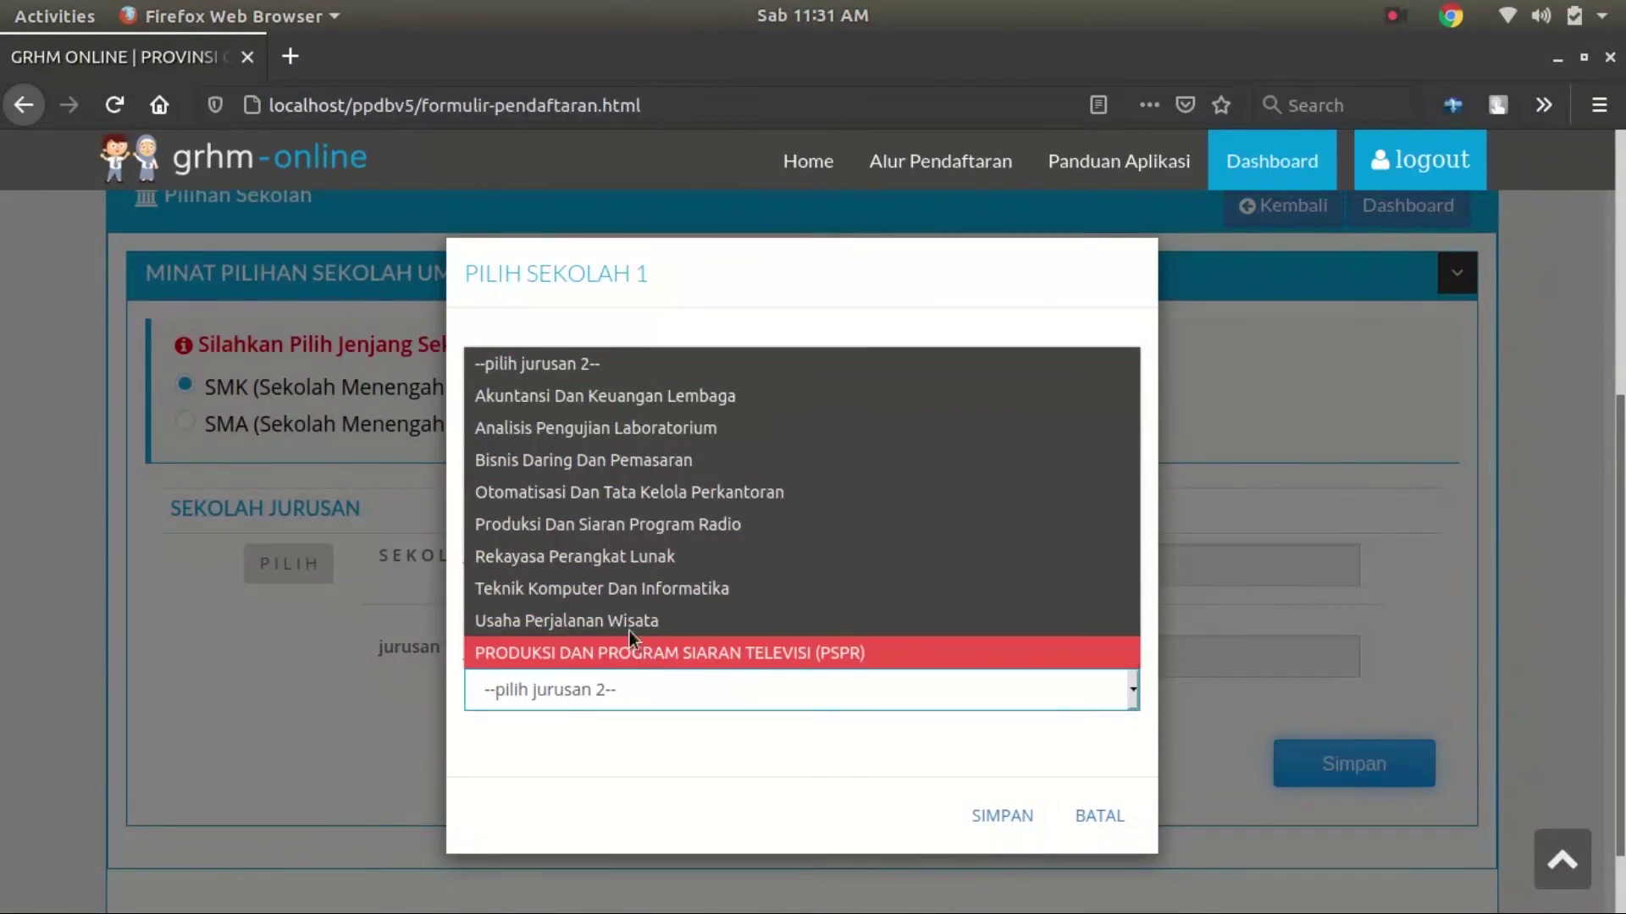
click(725, 568)
click(846, 783)
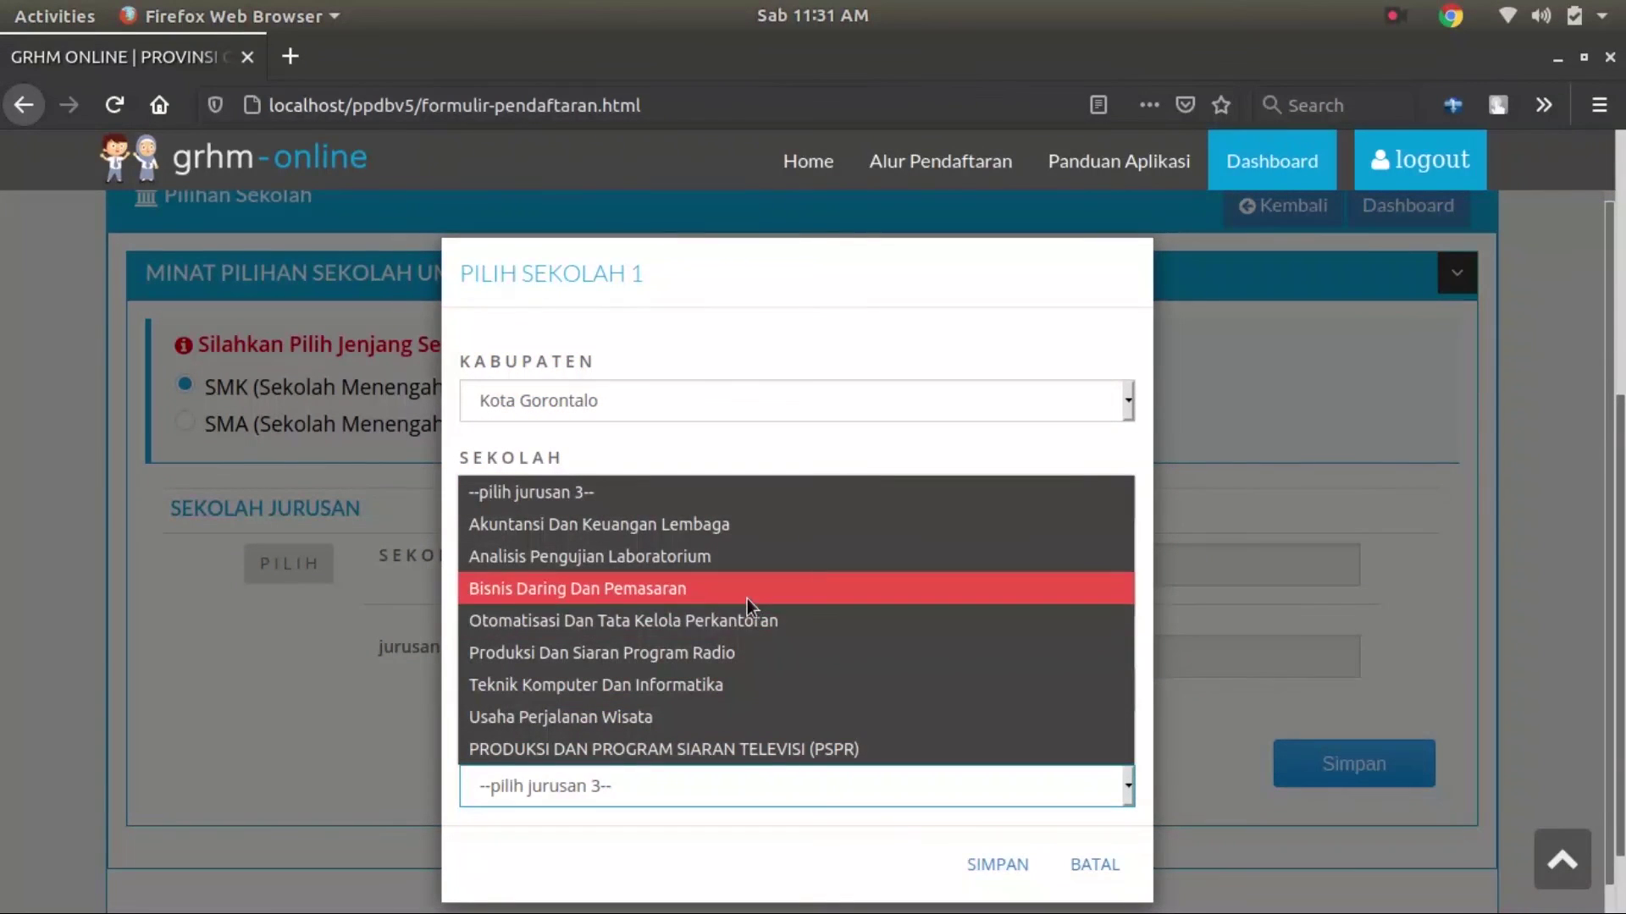
click(709, 682)
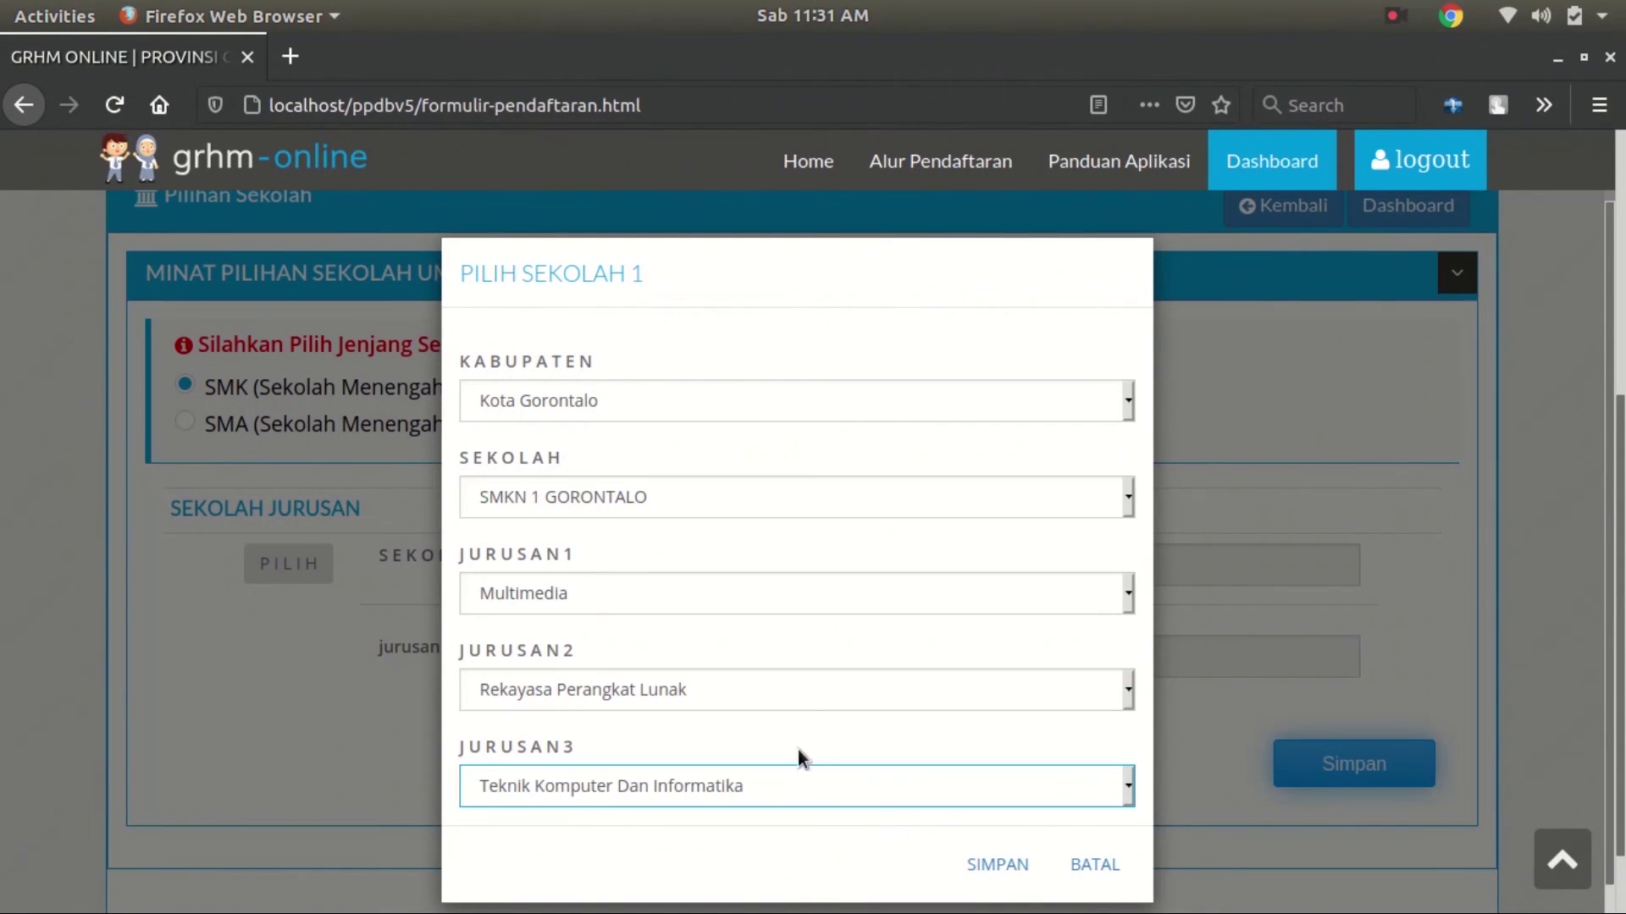
click(989, 864)
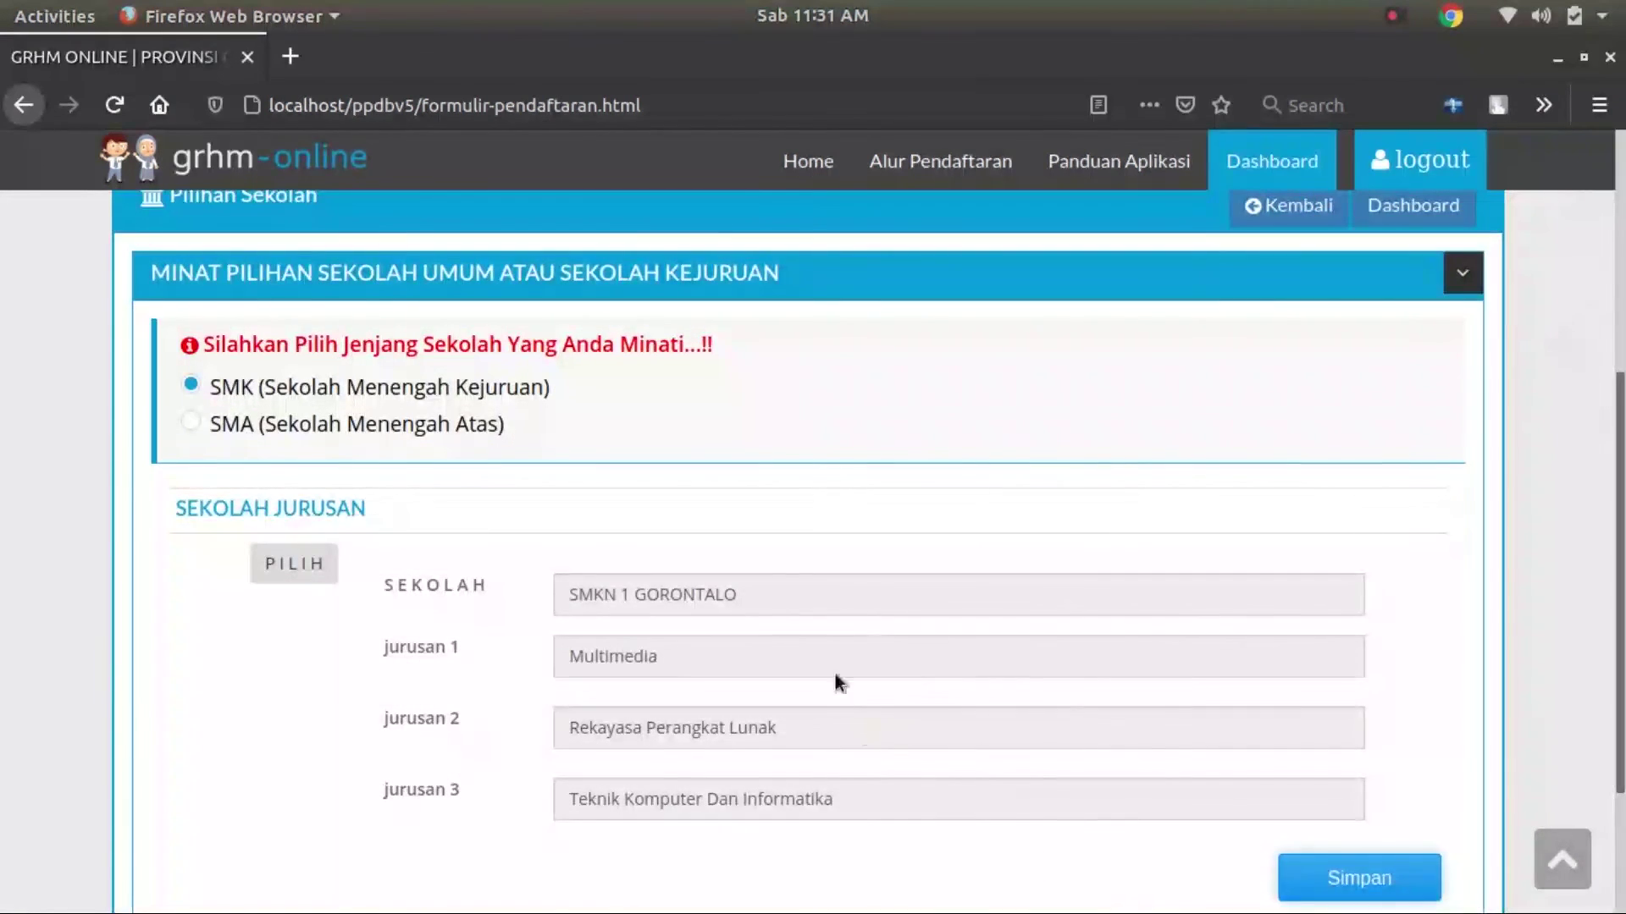
scroll(1002, 736, down, 3)
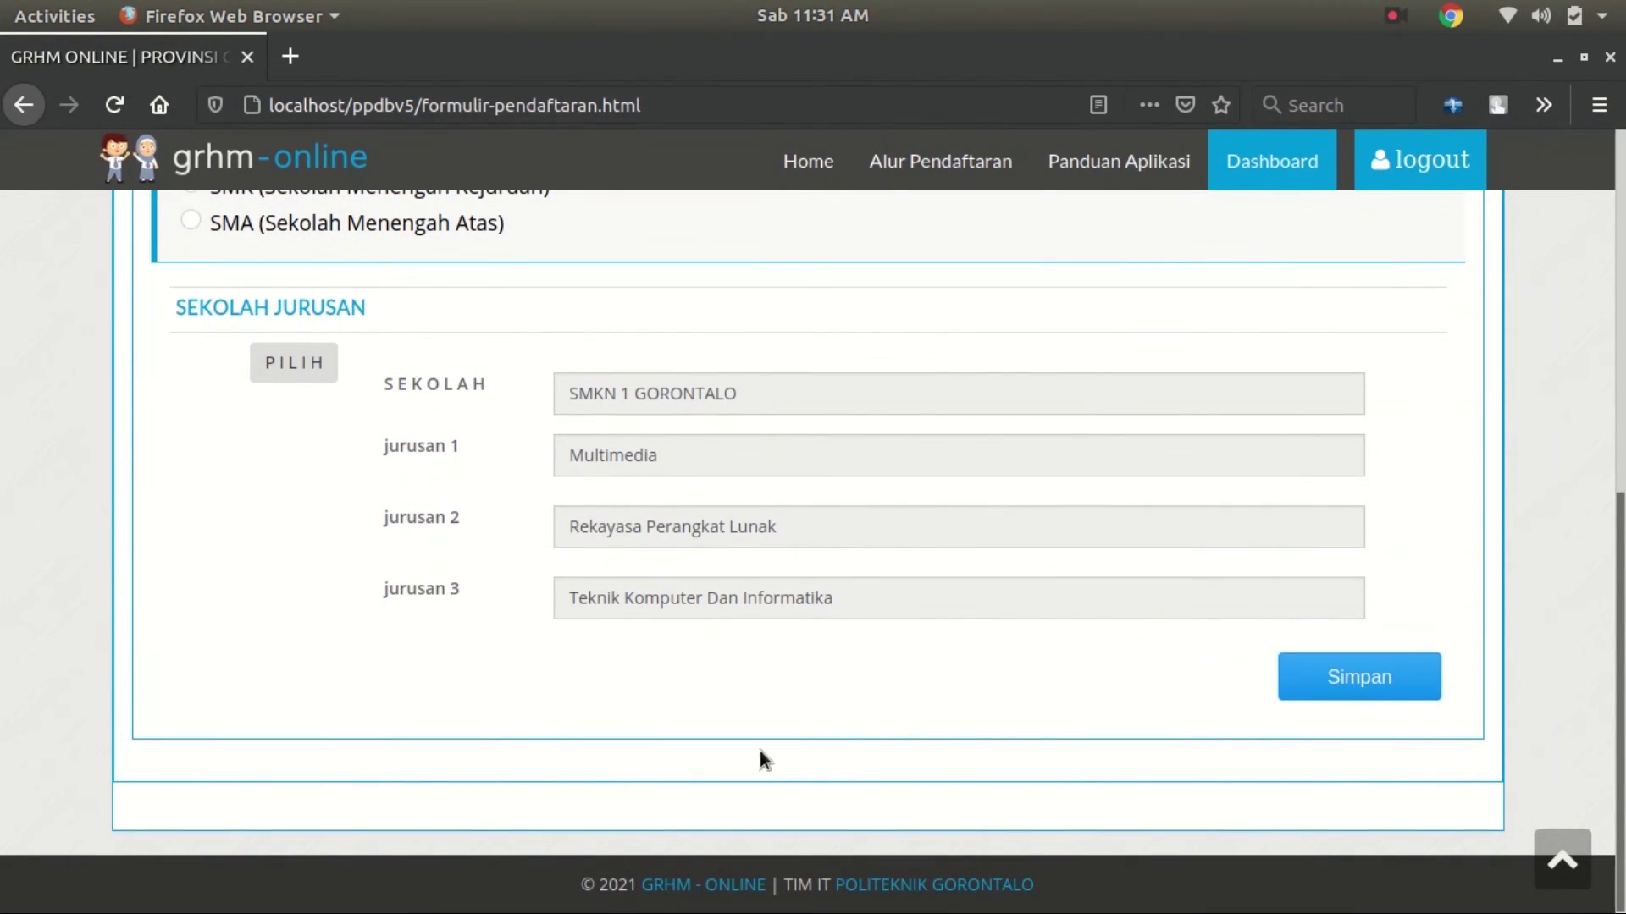
click(1395, 684)
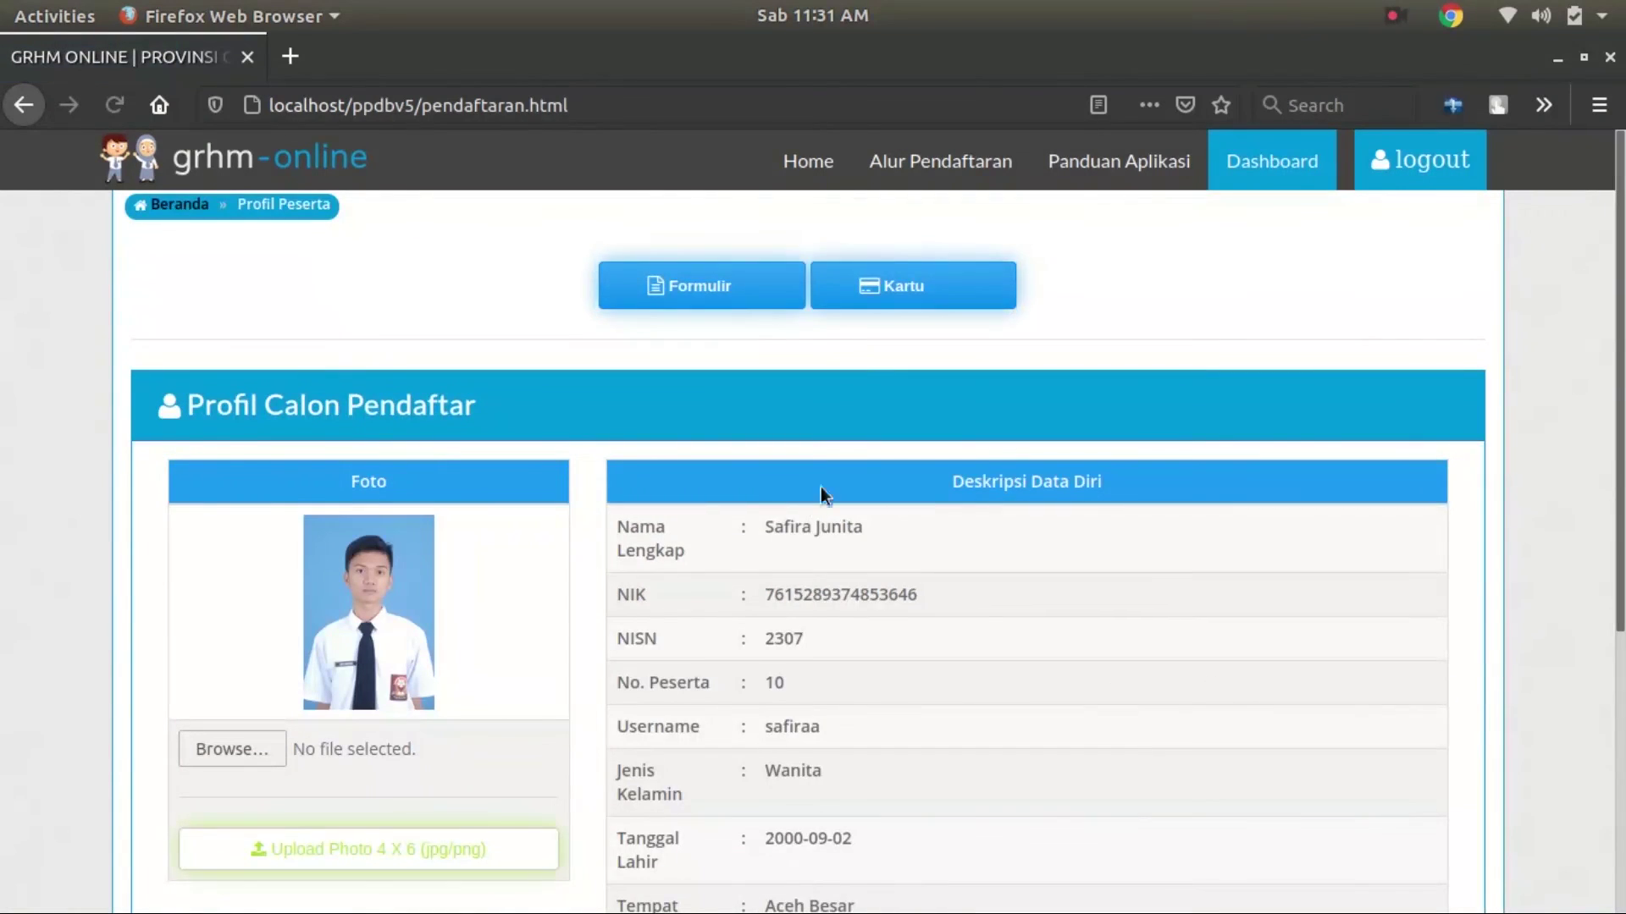
Review the Profil Calon Pendaftar page, then open the Kartu registration card preview
scroll(820, 486, down, 4)
scroll(765, 364, up, 3)
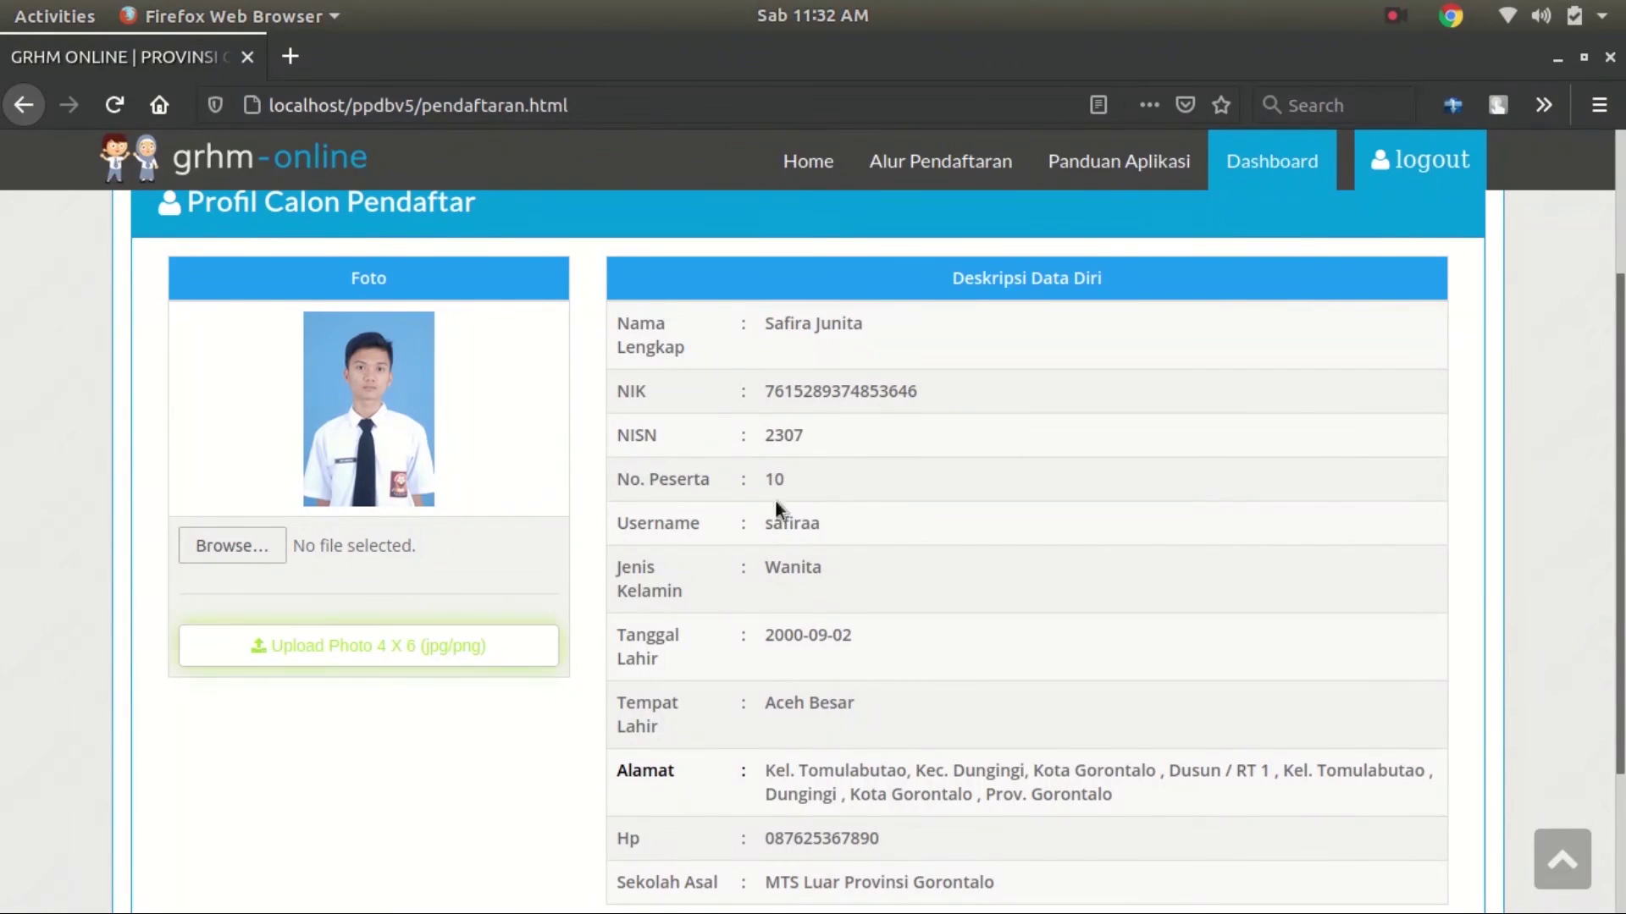
scroll(821, 597, down, 1)
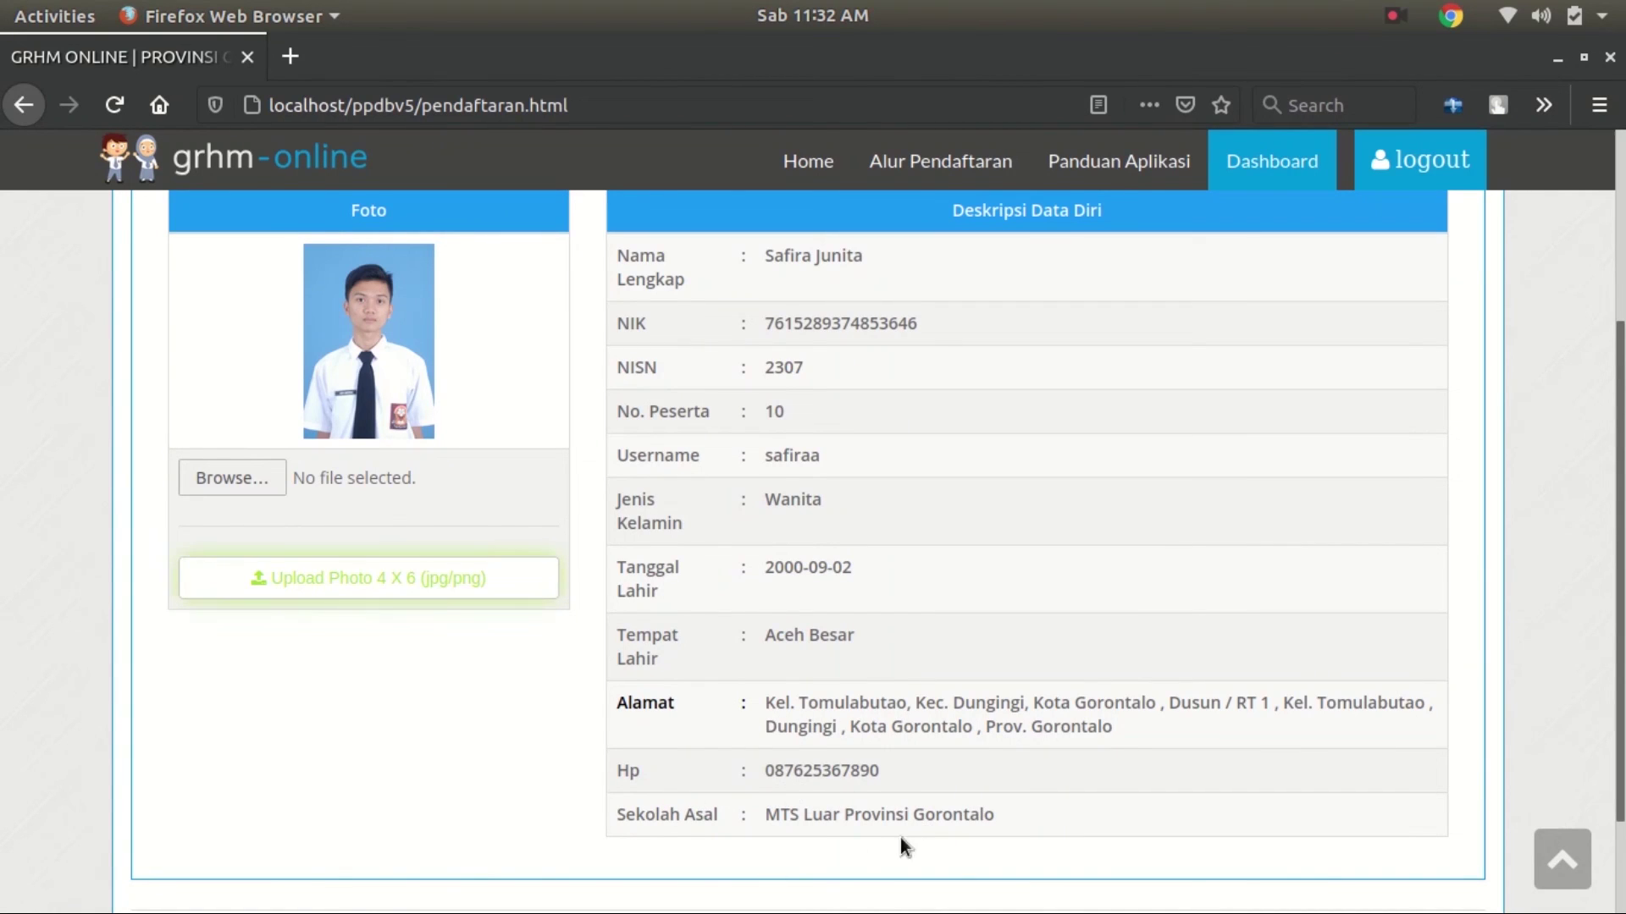
scroll(1014, 898, up, 1)
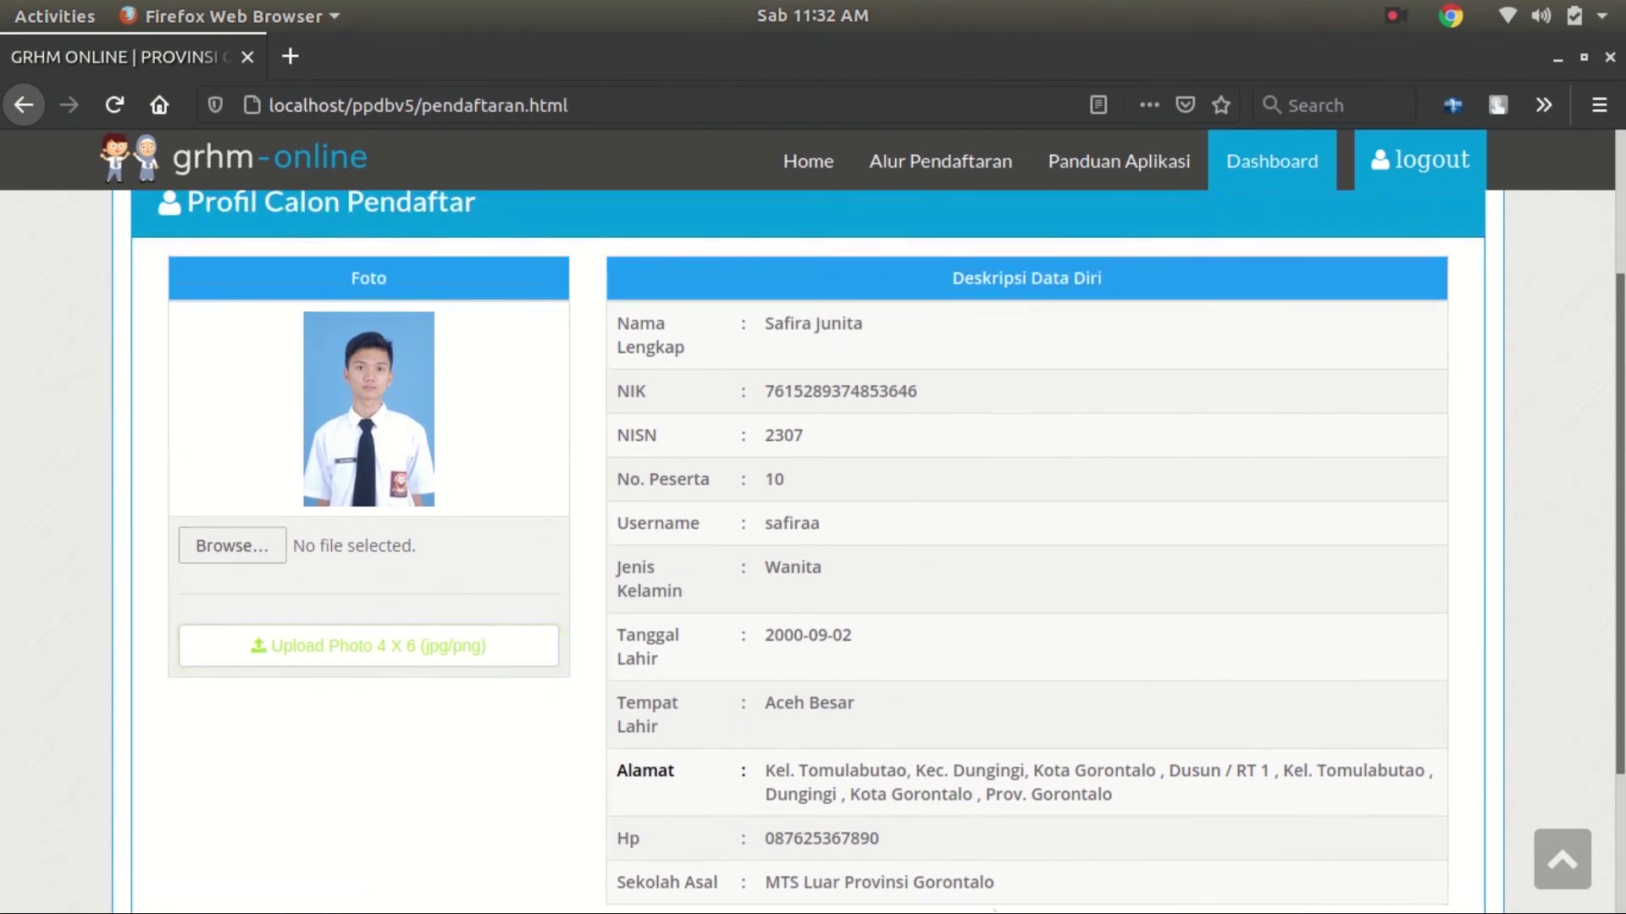
scroll(982, 881, up, 3)
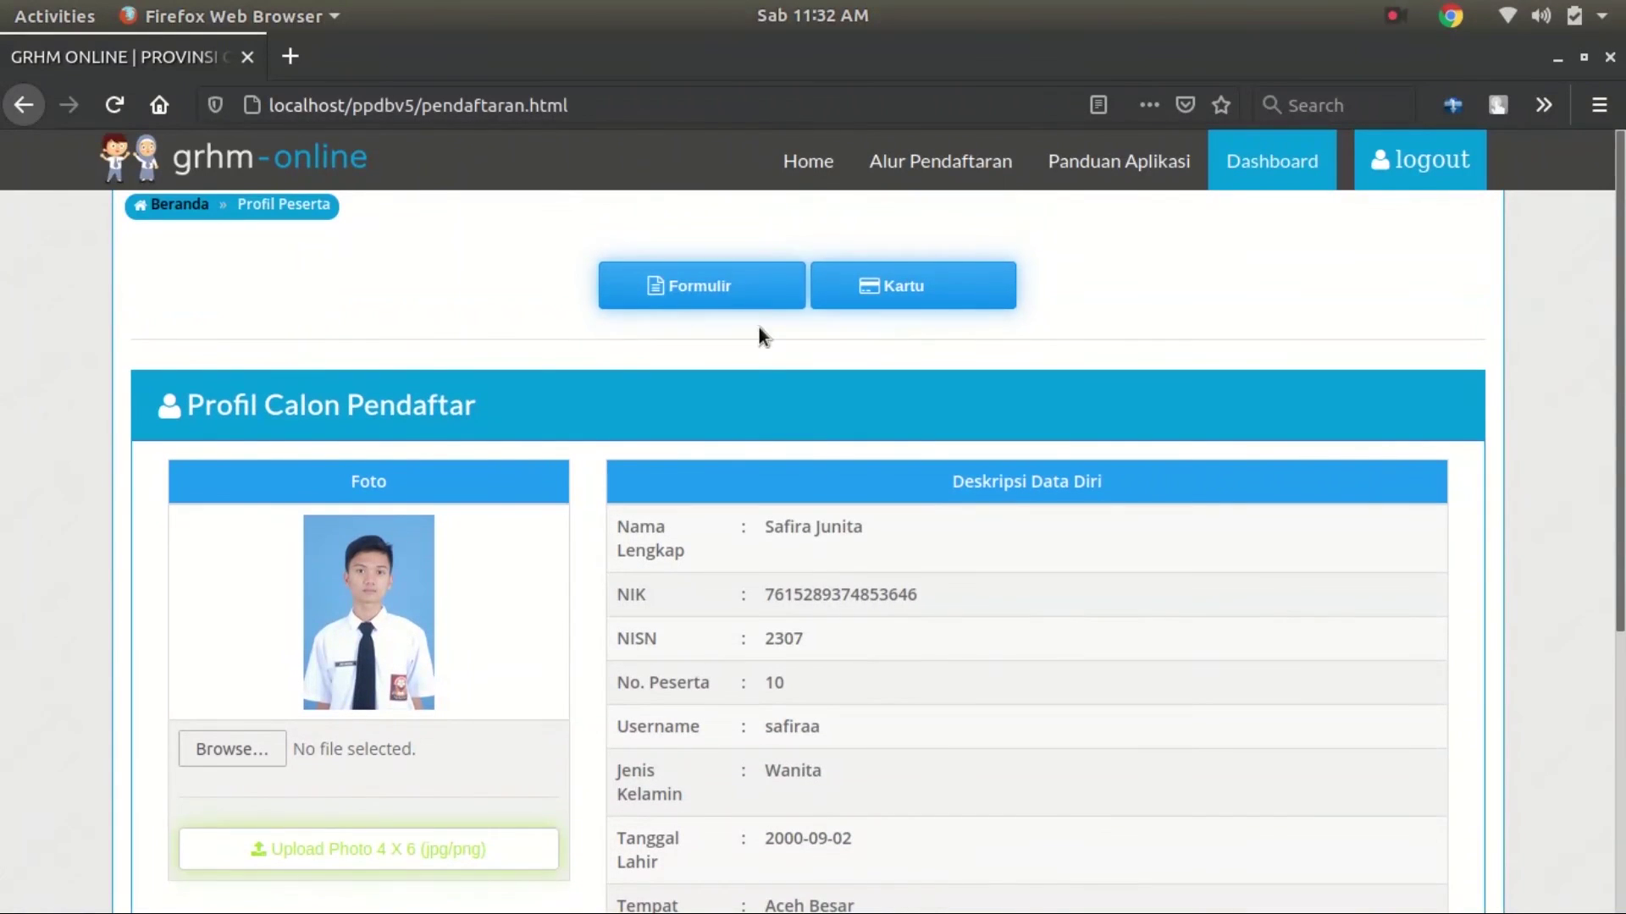
click(902, 284)
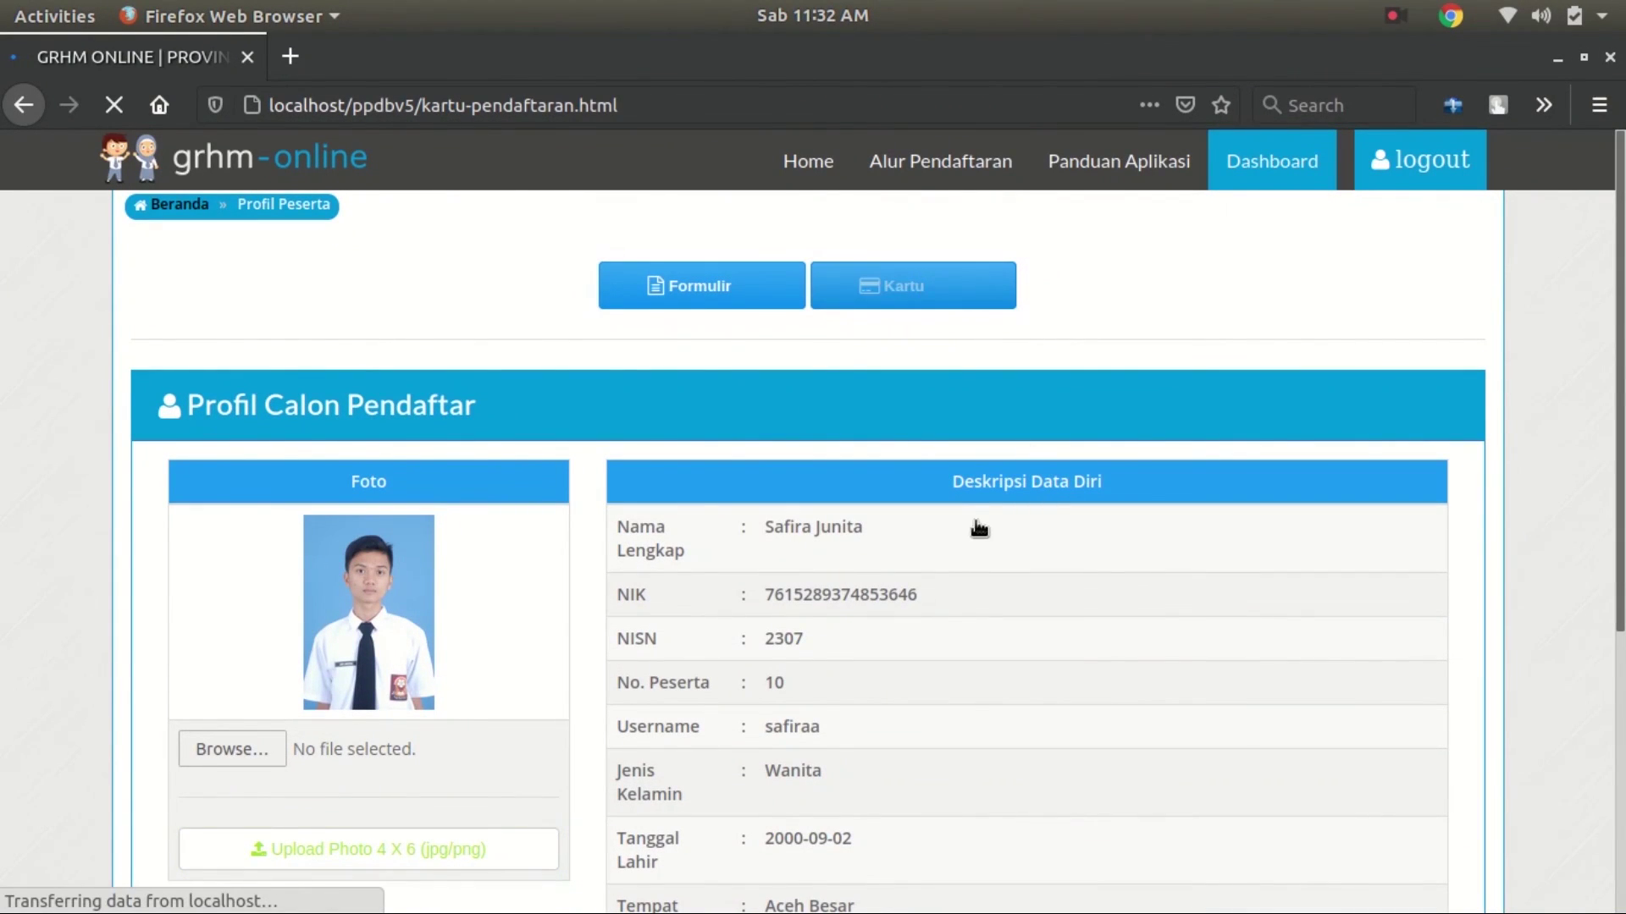
Check the card shows SMKN 1 GORONTALO with its three majors, then return to Dashboard
scroll(999, 576, down, 2)
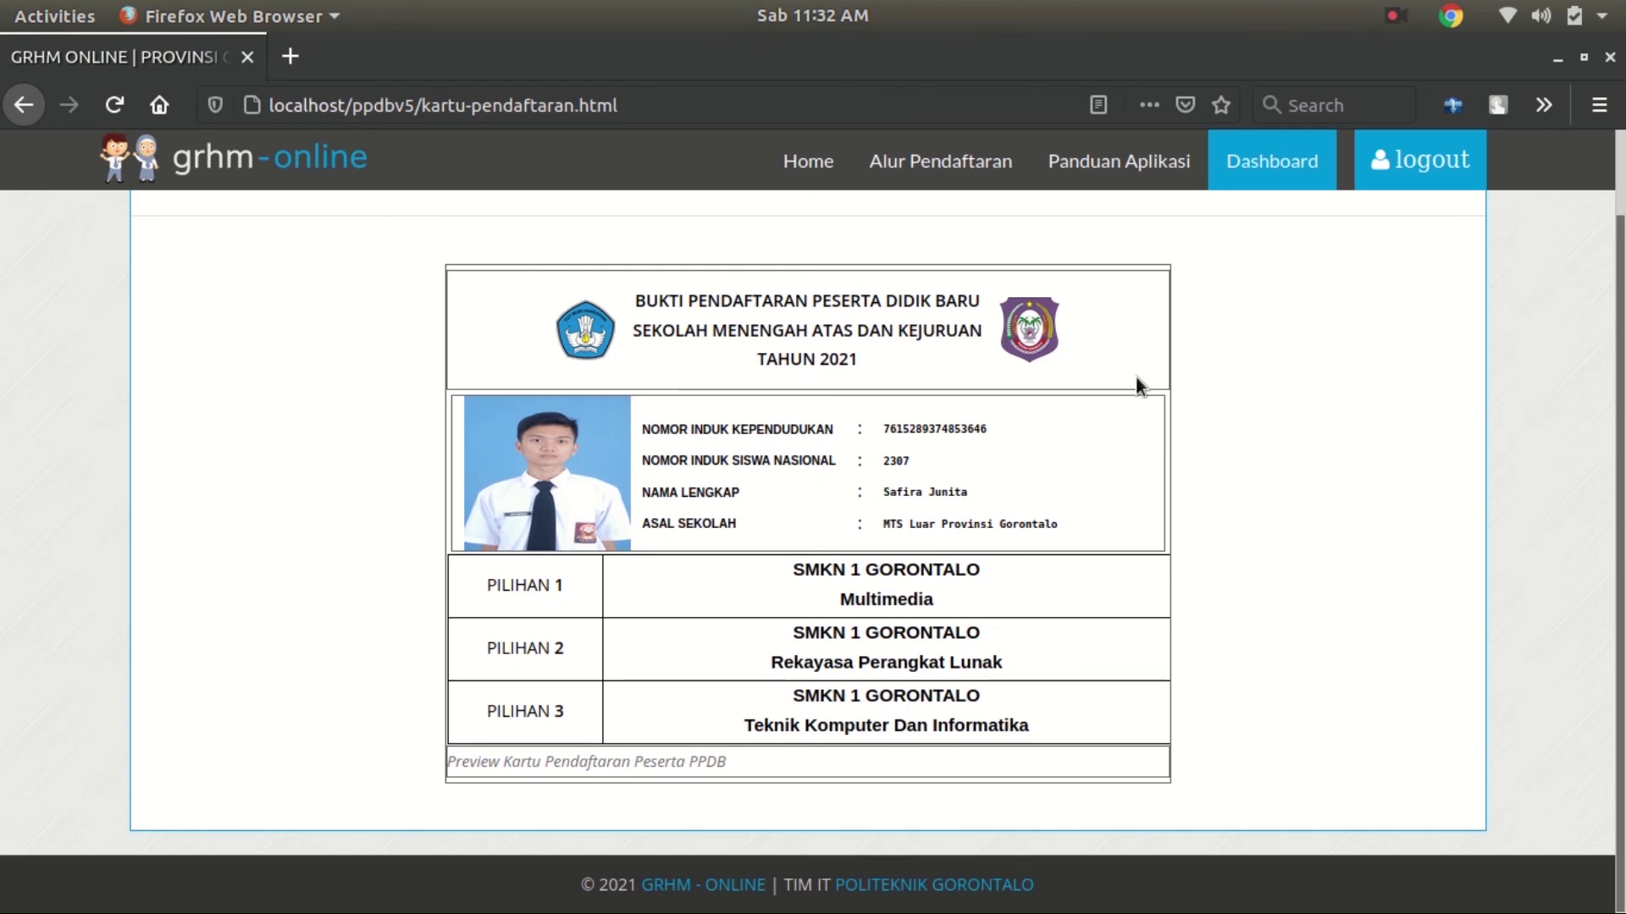
scroll(1050, 796, up, 2)
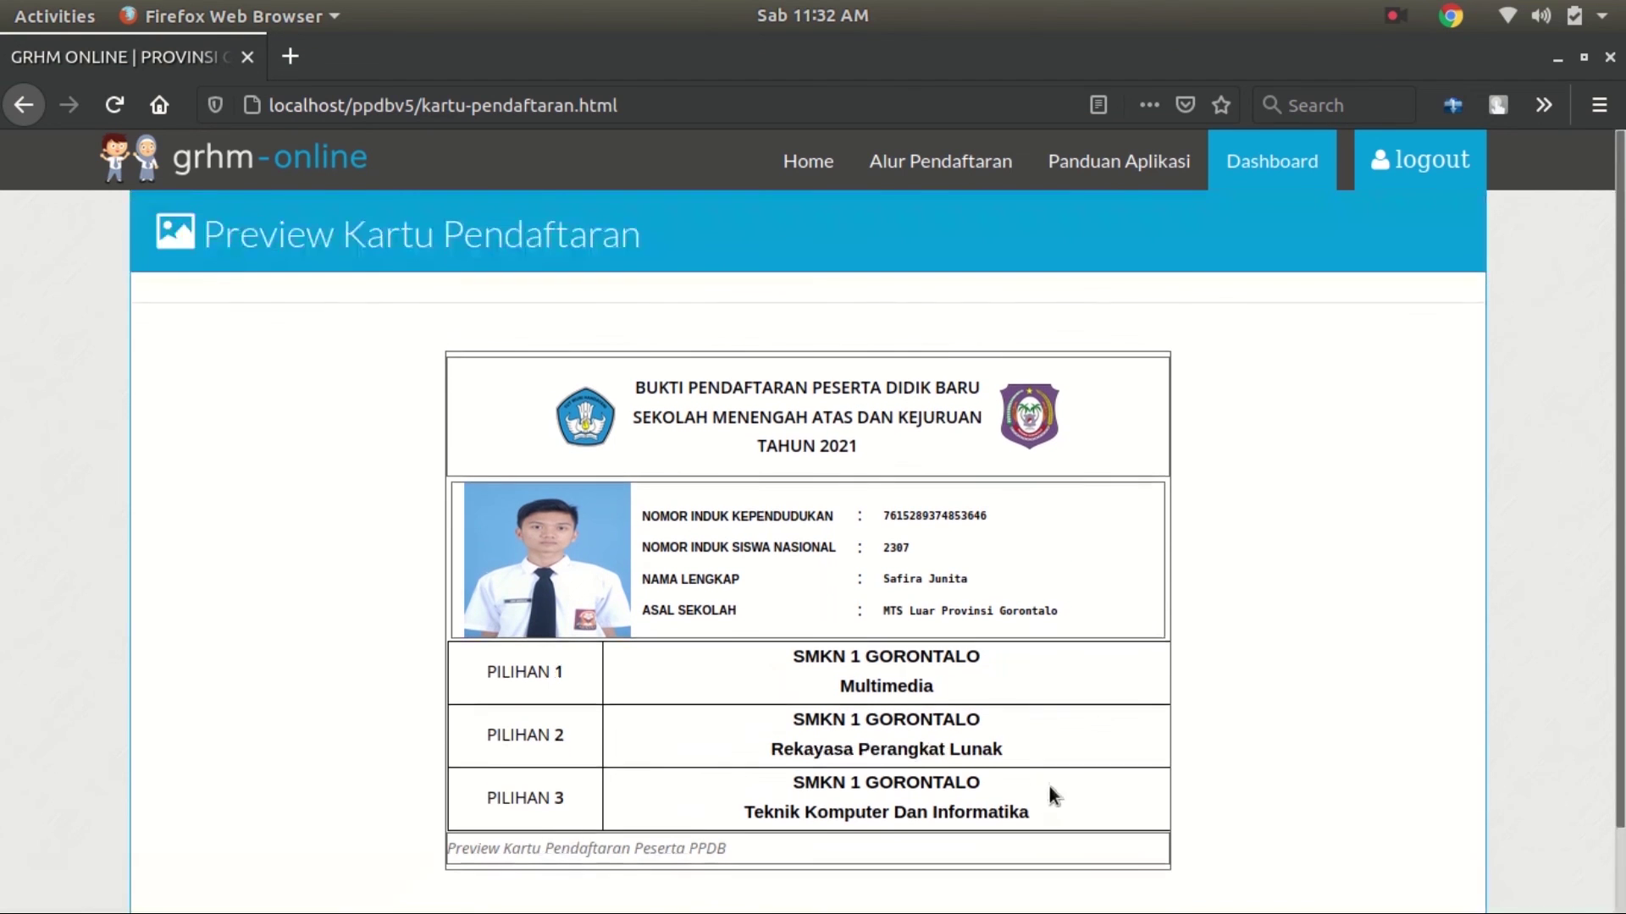
click(1289, 159)
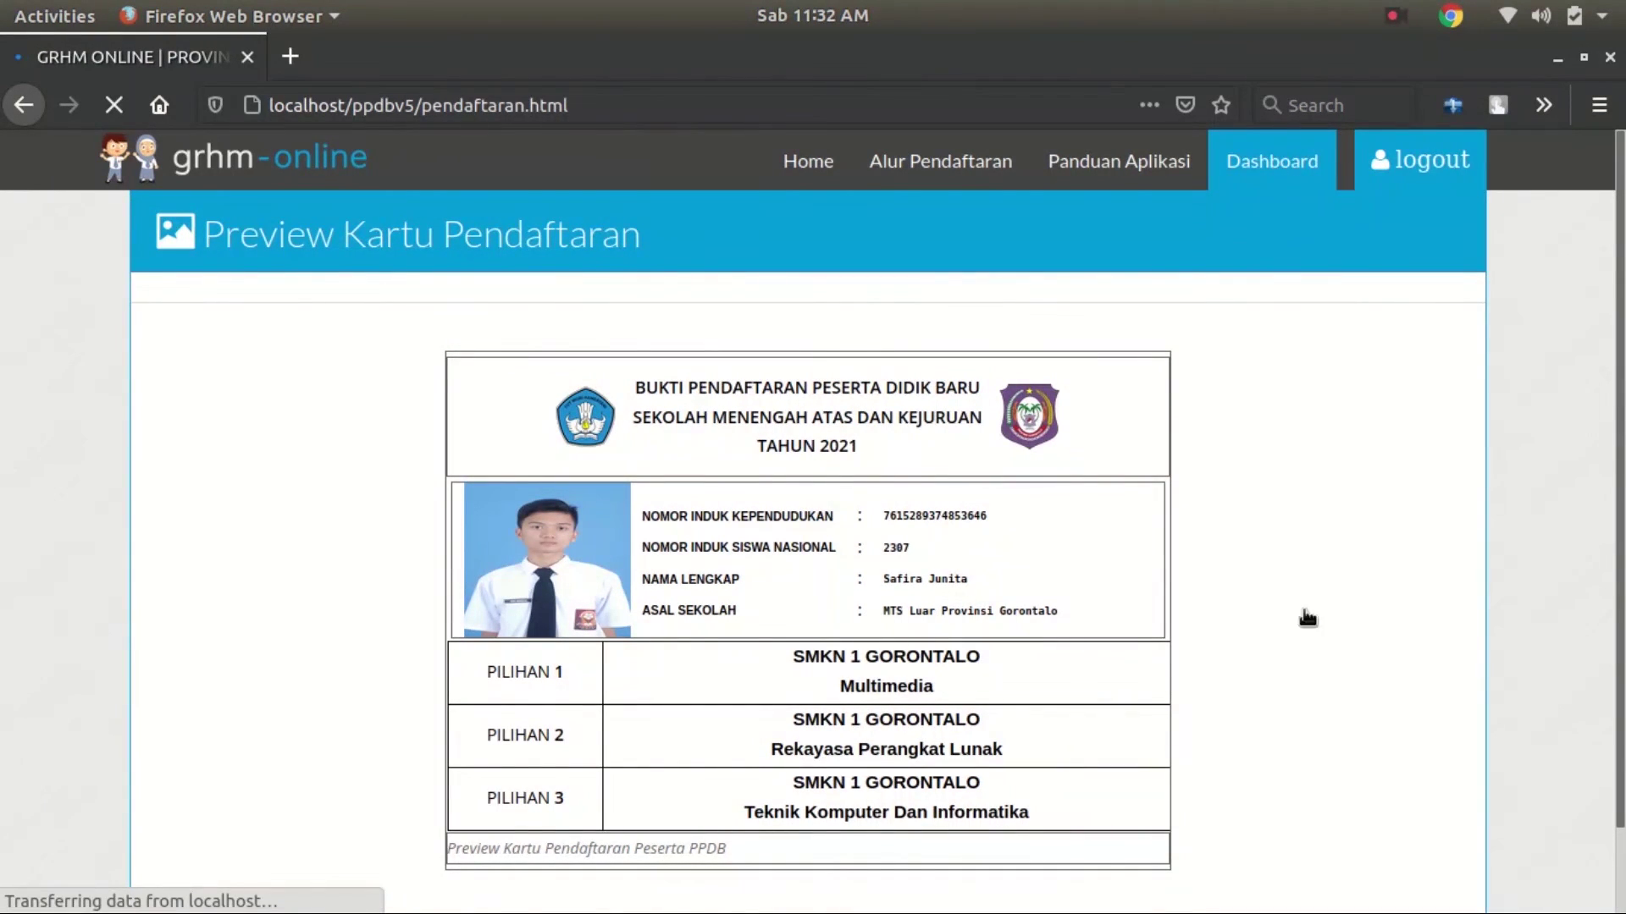